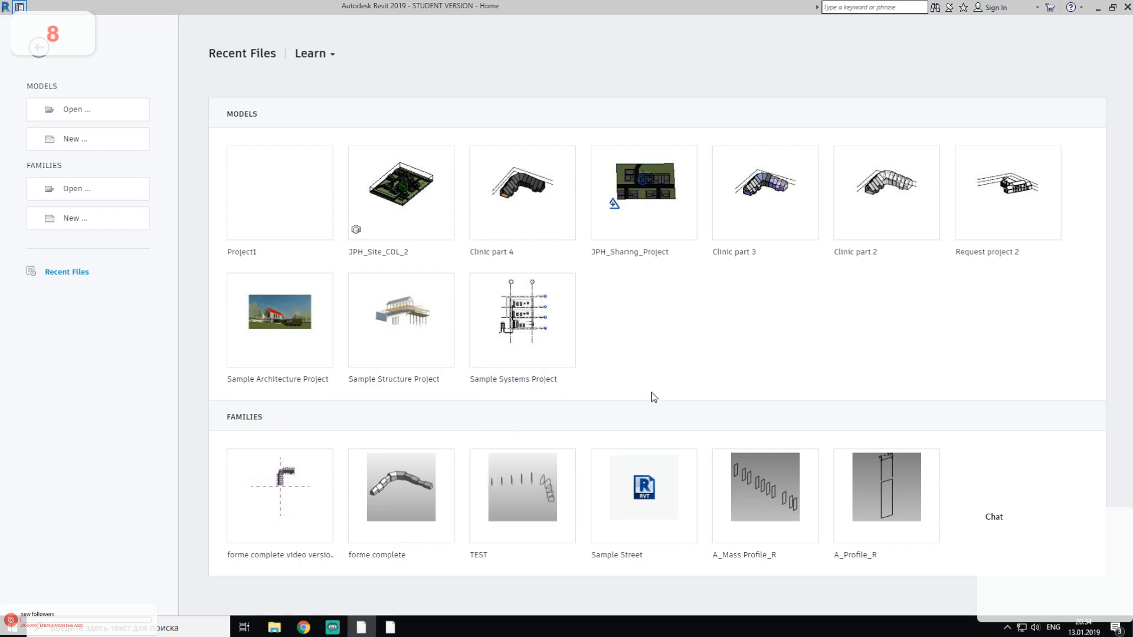
Step: Open the recent model Project1 to its Level 1 floor plan
{"action": "left_click", "coordinate": [301, 218]}
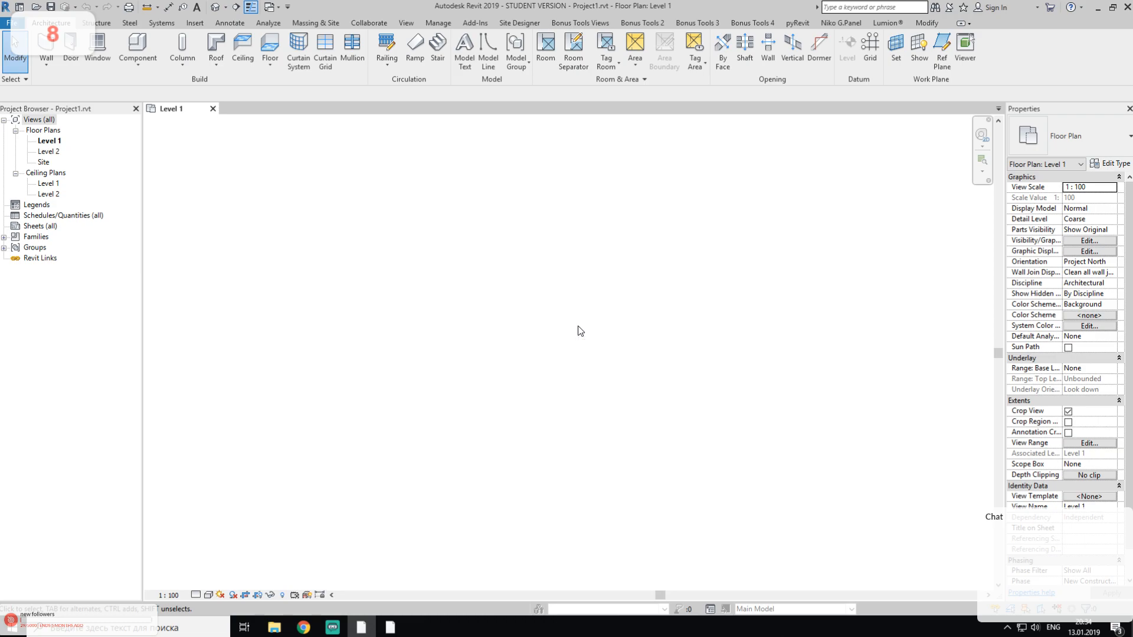
{"action": "left_click", "coordinate": [335, 630]}
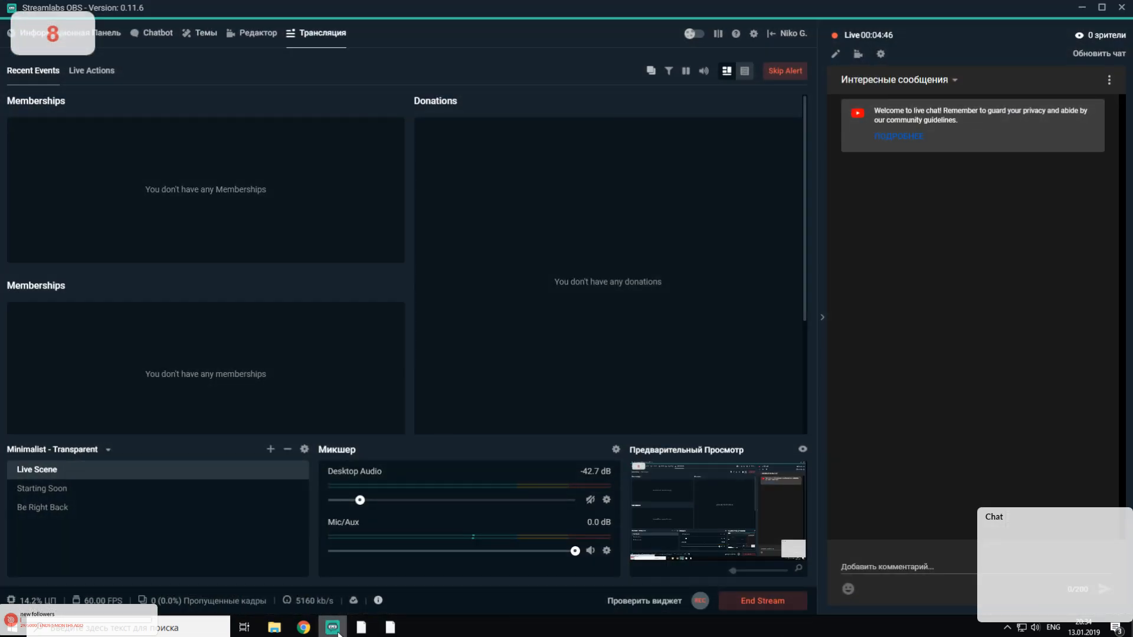
{"action": "left_click", "coordinate": [334, 629]}
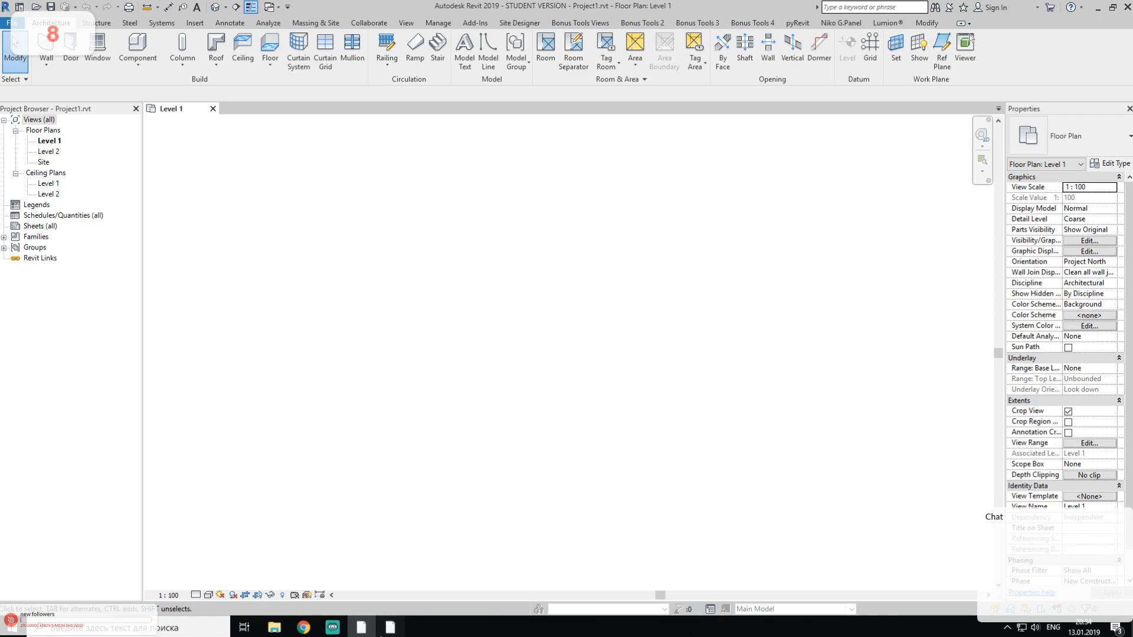
Step: Switch to AutoCAD and examine the contour lines beyond the main road in the Site Layout Niko G drawing
{"action": "left_click", "coordinate": [390, 627]}
{"action": "scroll", "coordinate": [679, 413], "scroll_direction": "up", "scroll_amount": 5}
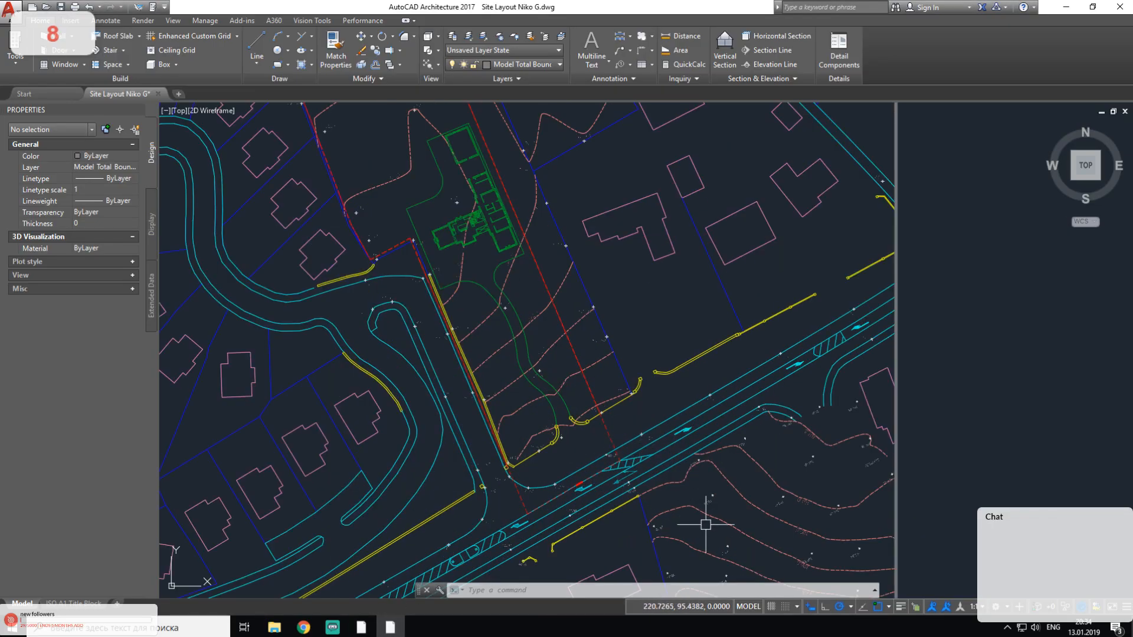
{"action": "middle_click_drag", "start_coordinate": [706, 525], "coordinate": [614, 378]}
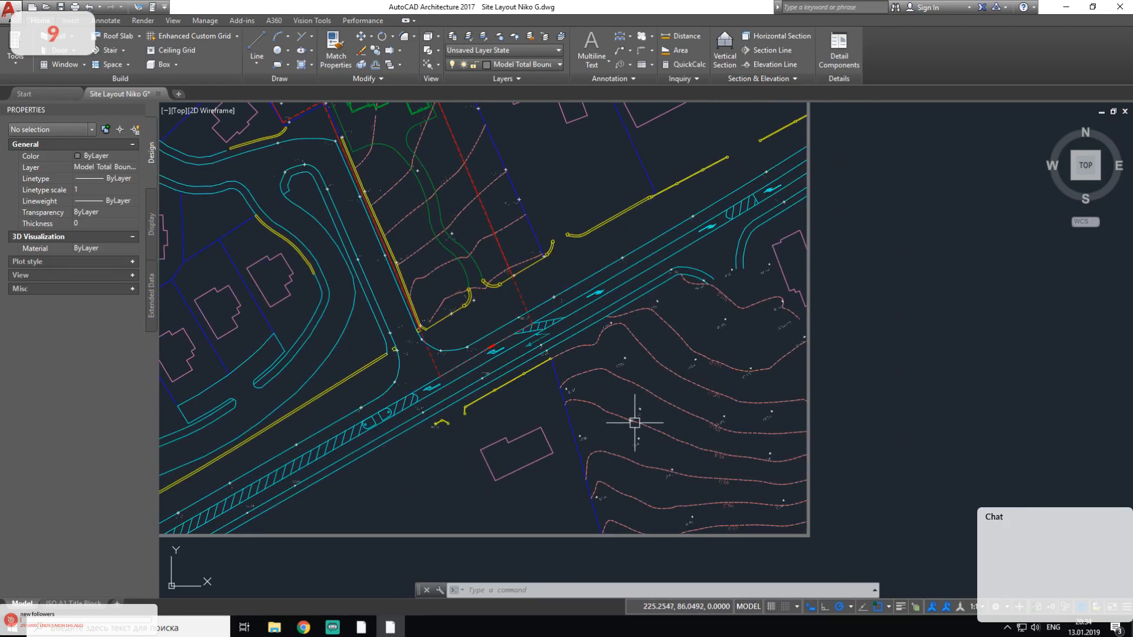
{"action": "middle_click_drag", "start_coordinate": [650, 448], "coordinate": [617, 408]}
{"action": "scroll", "coordinate": [617, 408], "scroll_direction": "up", "scroll_amount": 5}
{"action": "scroll", "coordinate": [618, 408], "scroll_direction": "down", "scroll_amount": 3}
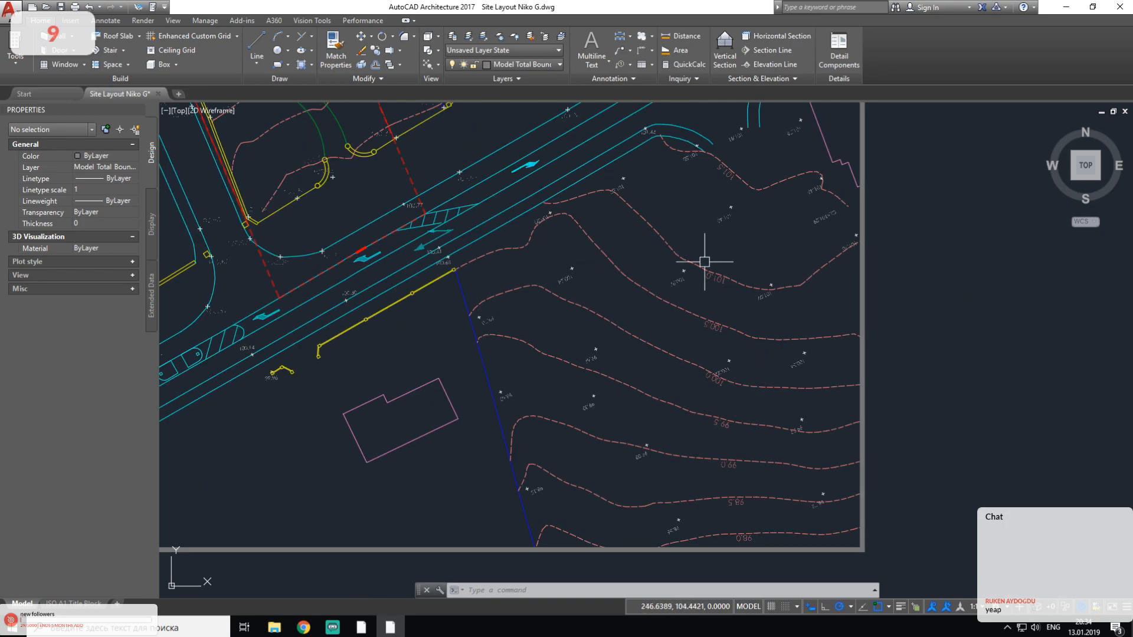
{"action": "middle_click_drag", "start_coordinate": [632, 349], "coordinate": [683, 443]}
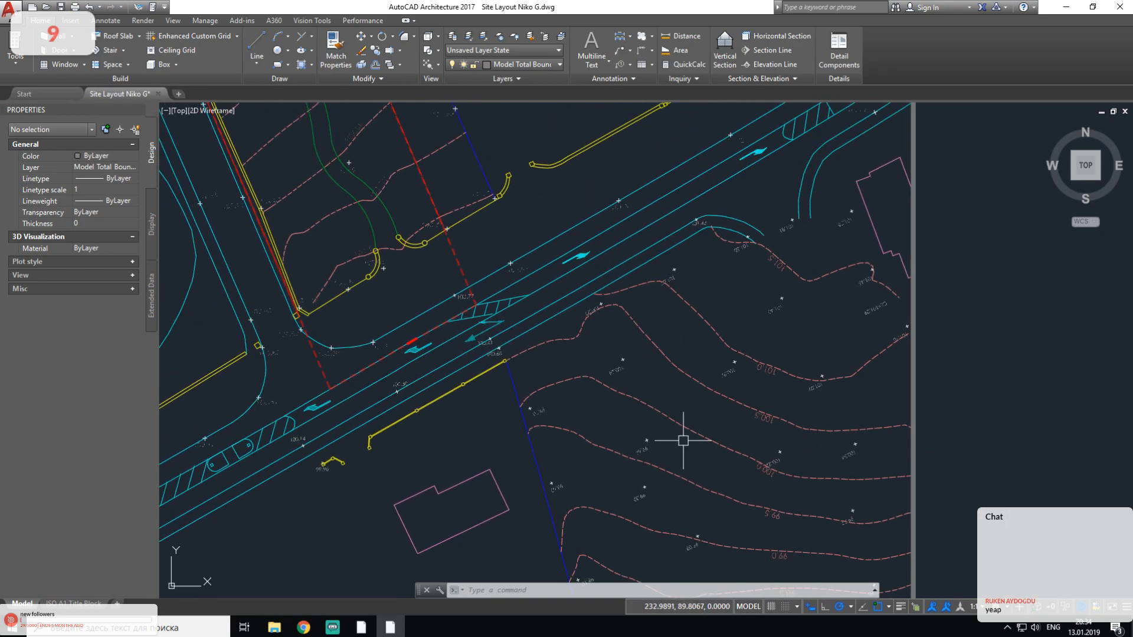
{"action": "scroll", "coordinate": [682, 440], "scroll_direction": "down", "scroll_amount": 7}
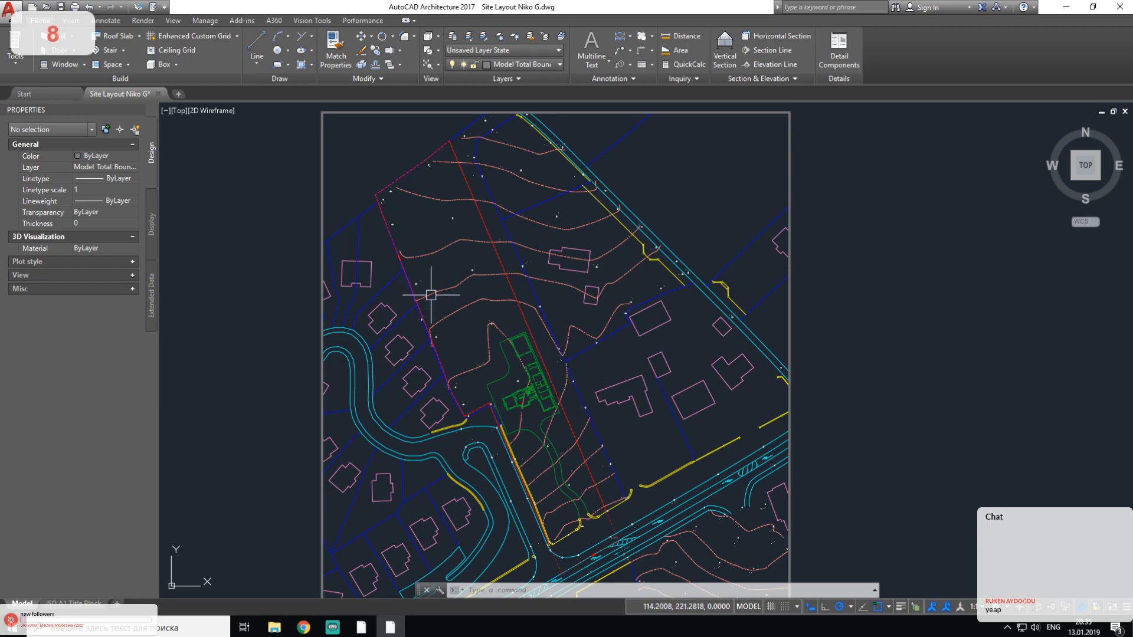
Step: Examine the contours across the site and the spot elevation beside the red dashed western boundary
{"action": "middle_click_drag", "start_coordinate": [412, 283], "coordinate": [435, 315]}
{"action": "scroll", "coordinate": [435, 315], "scroll_direction": "up", "scroll_amount": 3}
{"action": "scroll", "coordinate": [451, 313], "scroll_direction": "down", "scroll_amount": 3}
{"action": "middle_click_drag", "start_coordinate": [568, 419], "coordinate": [602, 161]}
{"action": "middle_click_drag", "start_coordinate": [753, 330], "coordinate": [729, 447]}
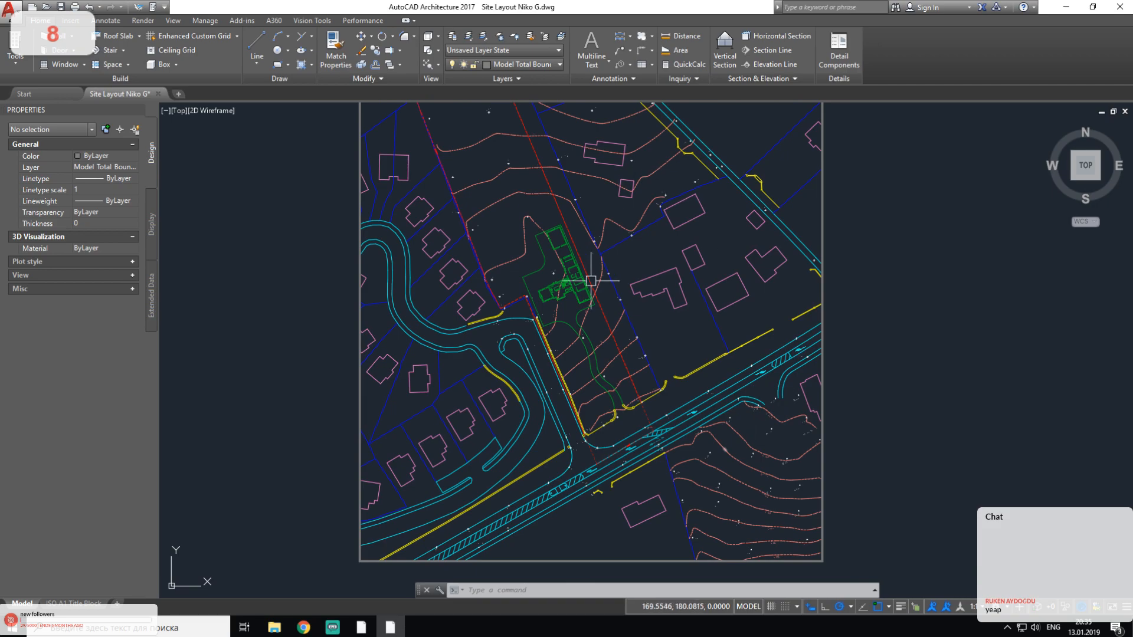
{"action": "middle_click_drag", "start_coordinate": [604, 279], "coordinate": [599, 462]}
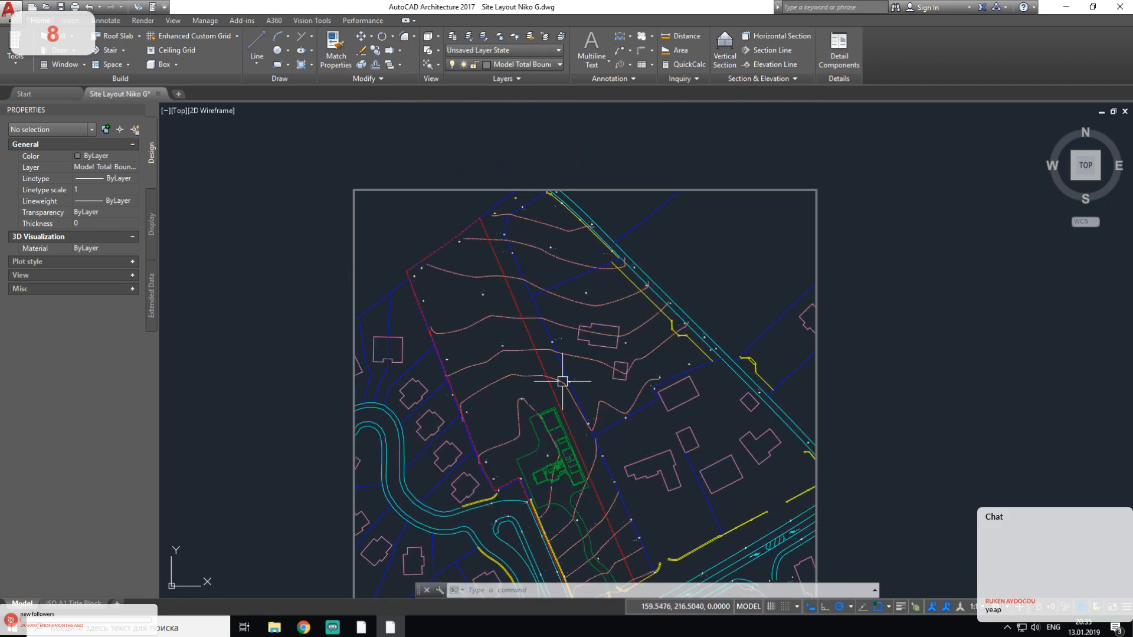
{"action": "scroll", "coordinate": [489, 375], "scroll_direction": "up", "scroll_amount": 2}
{"action": "scroll", "coordinate": [514, 324], "scroll_direction": "up", "scroll_amount": 5}
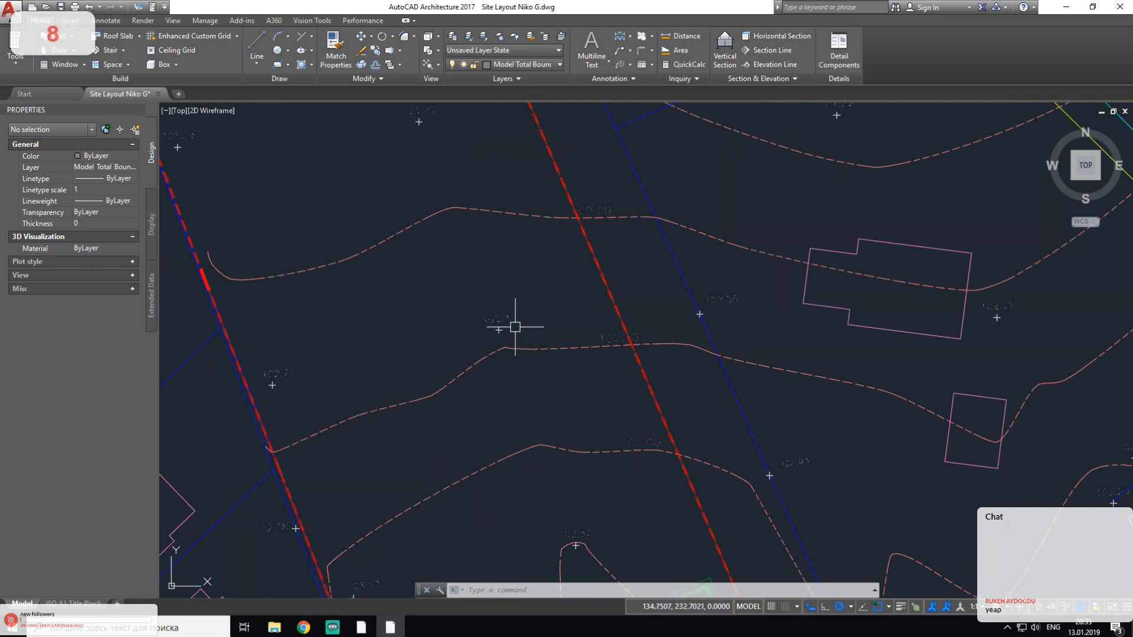
{"action": "scroll", "coordinate": [436, 412], "scroll_direction": "down", "scroll_amount": 2}
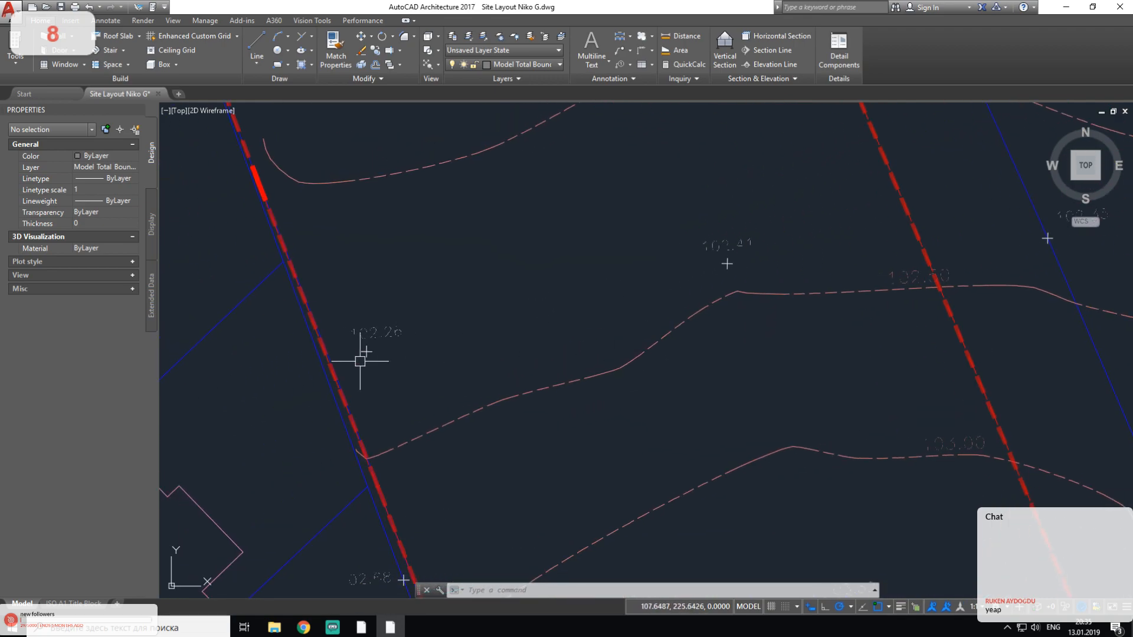
{"action": "scroll", "coordinate": [319, 367], "scroll_direction": "up", "scroll_amount": 4}
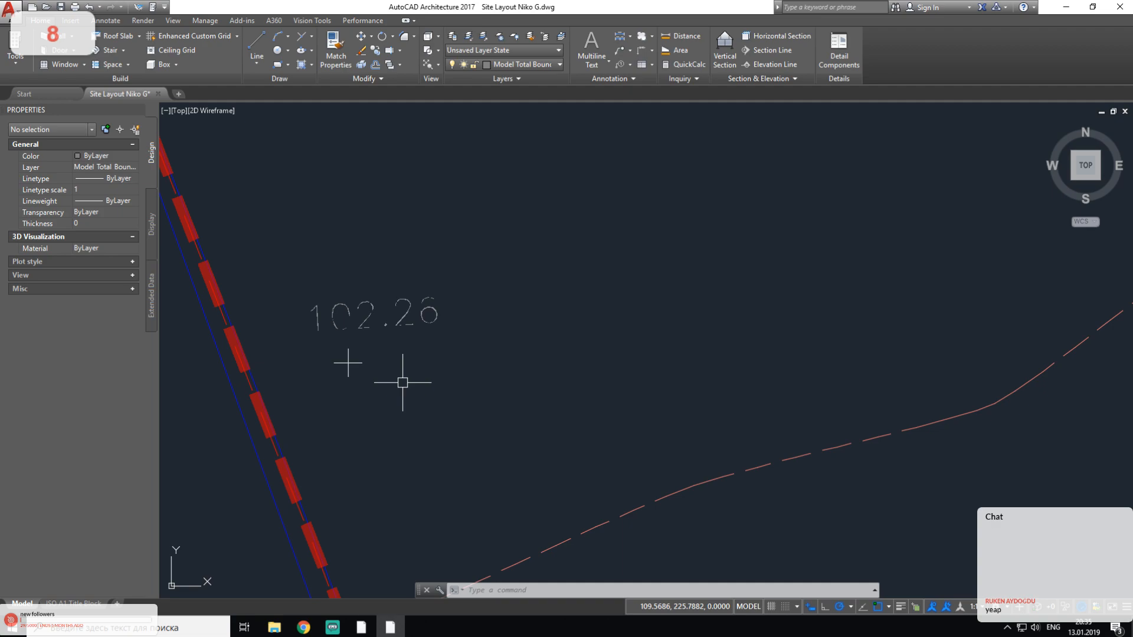
Step: Switch to Revit and create a new project from the Architectural Template
{"action": "left_click", "coordinate": [370, 626]}
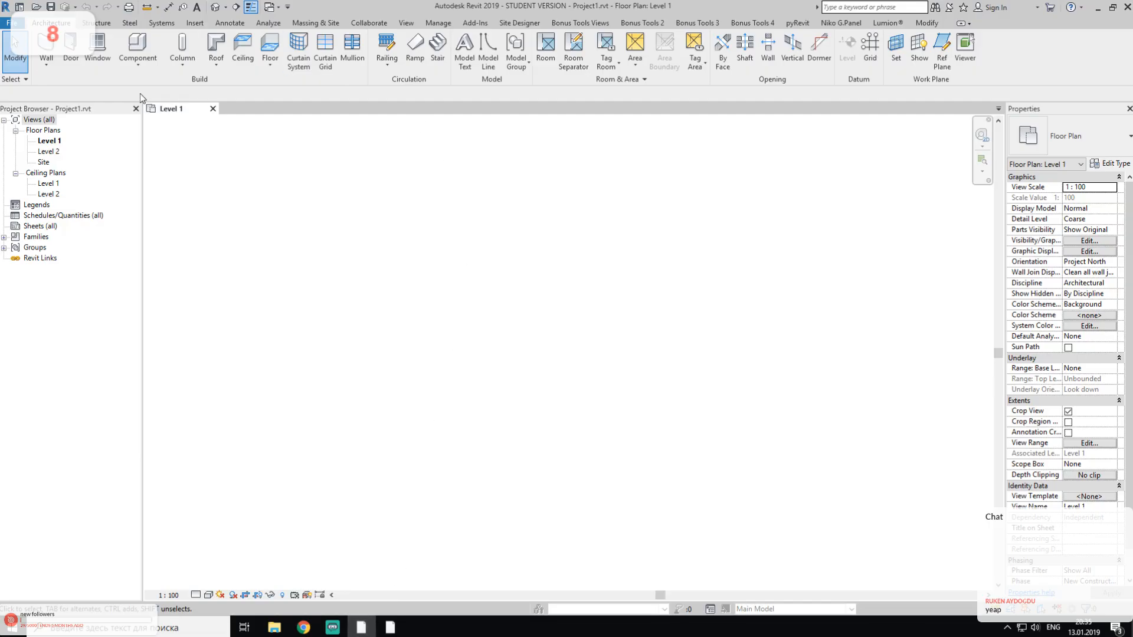
{"action": "left_click", "coordinate": [10, 22]}
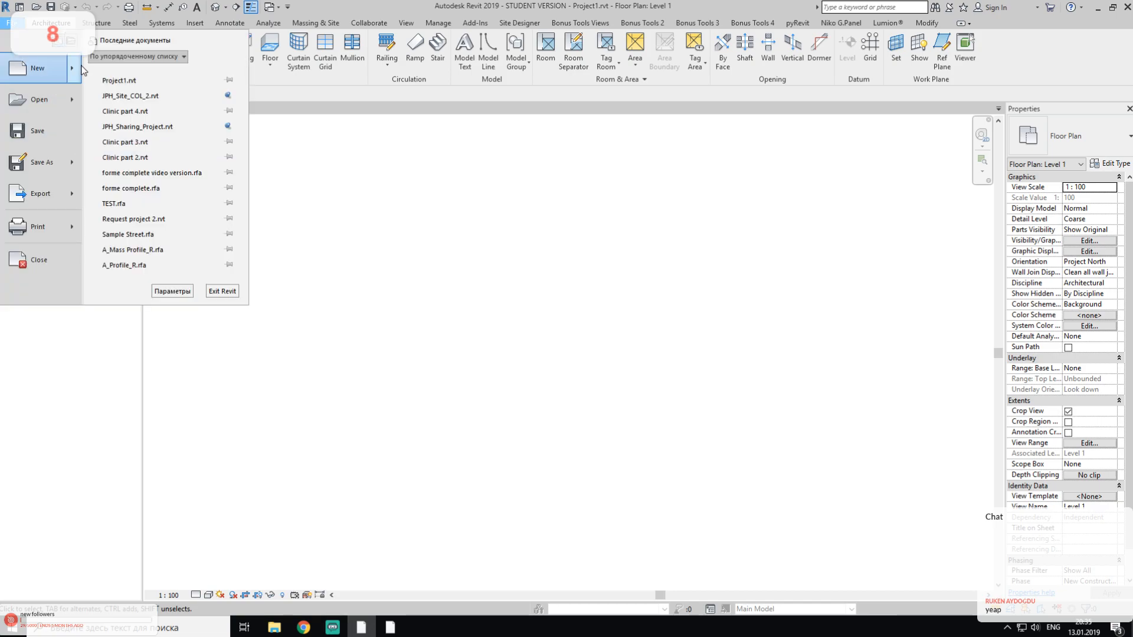
{"action": "mouse_move", "coordinate": [83, 70]}
{"action": "left_click", "coordinate": [115, 80]}
{"action": "left_click", "coordinate": [501, 289]}
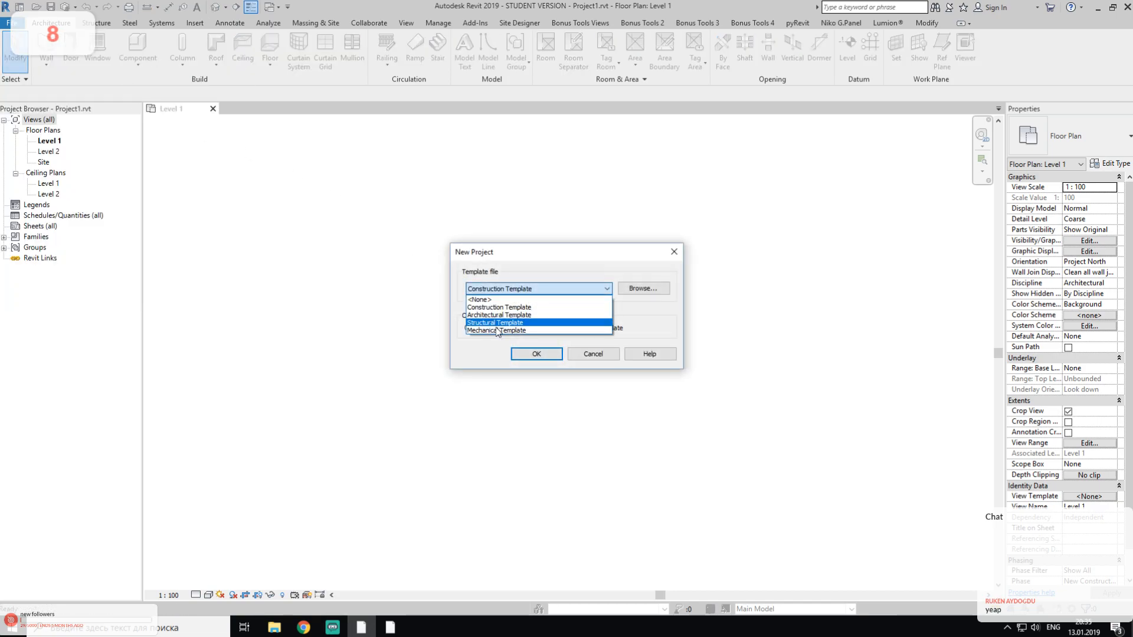
{"action": "left_click", "coordinate": [499, 315]}
{"action": "left_click", "coordinate": [537, 354]}
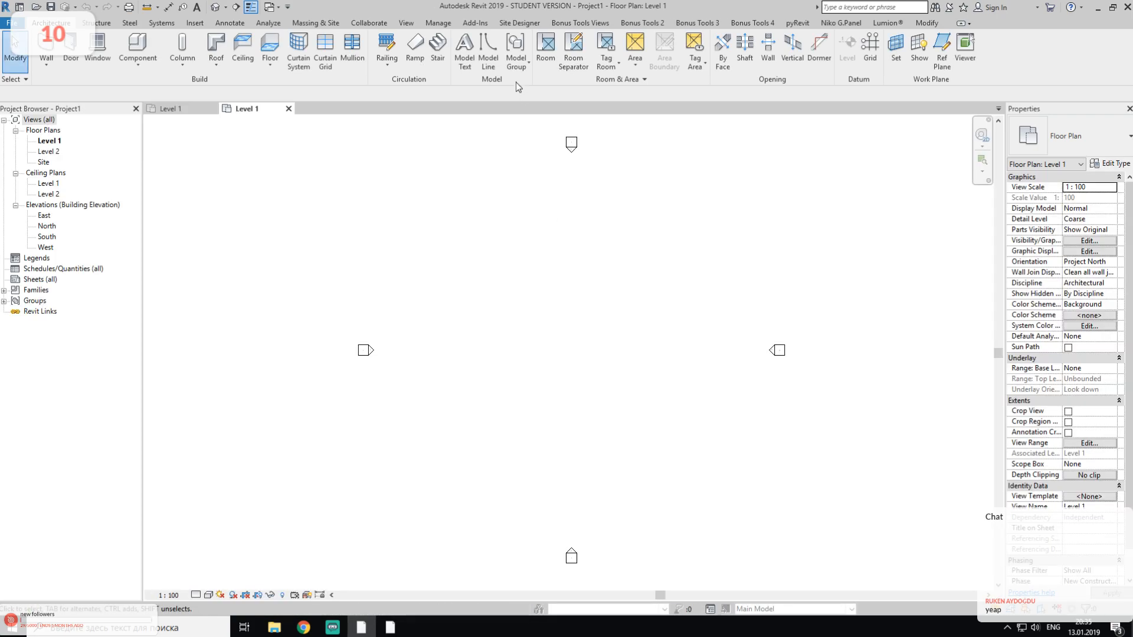
Step: Start a toposurface in the Level 1 plan and place three points at absolute elevation 0.0
{"action": "left_click", "coordinate": [320, 25]}
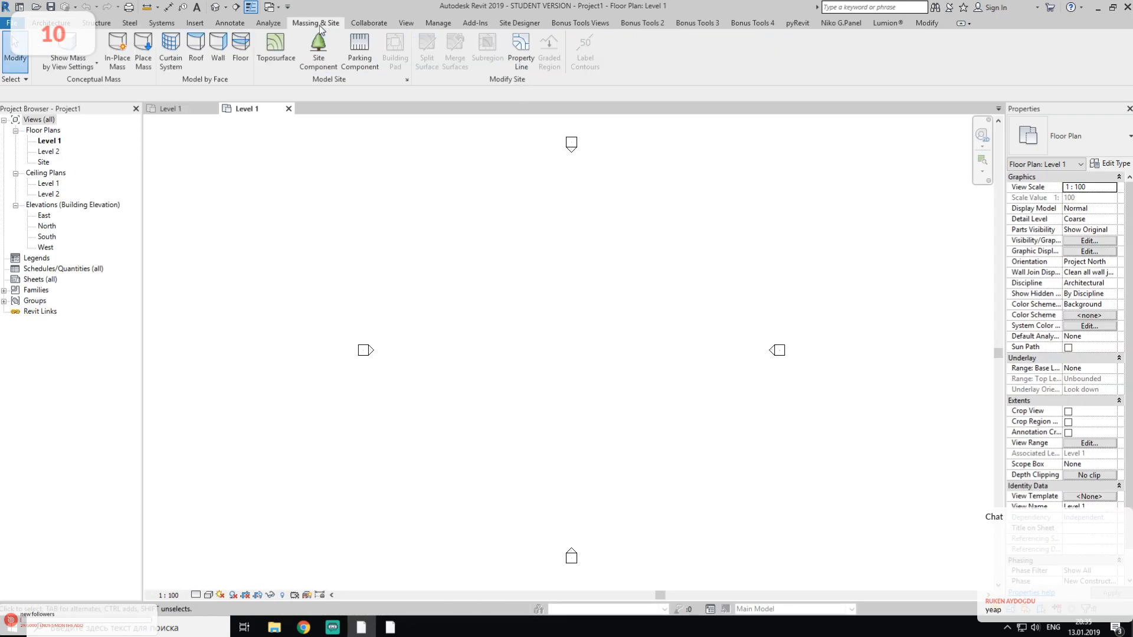
{"action": "left_click", "coordinate": [279, 59]}
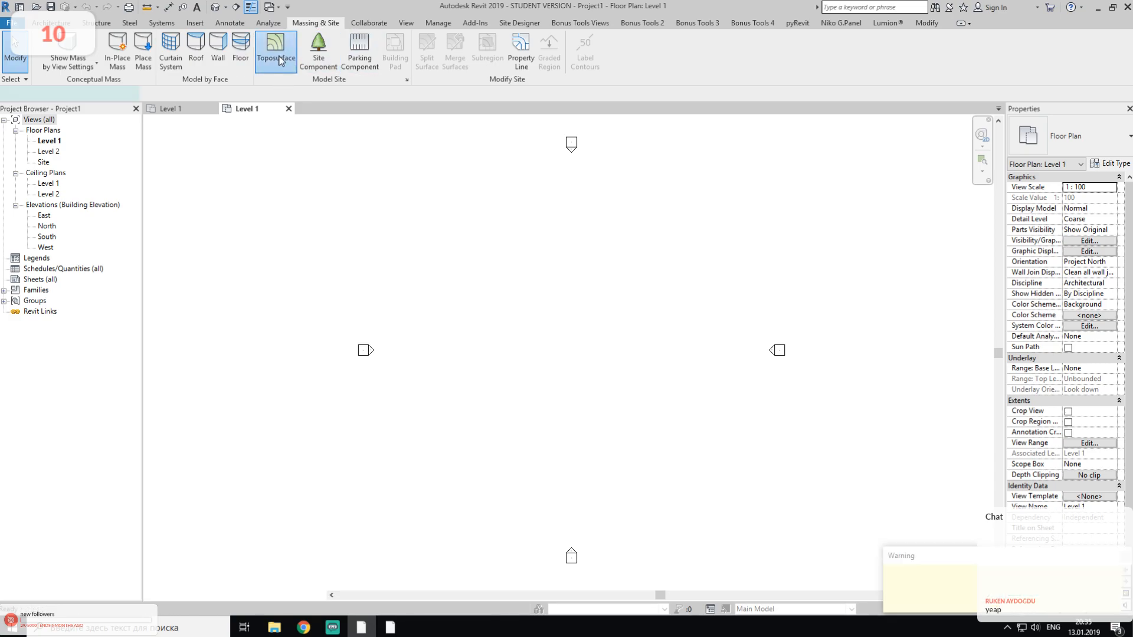
{"action": "left_click", "coordinate": [431, 275]}
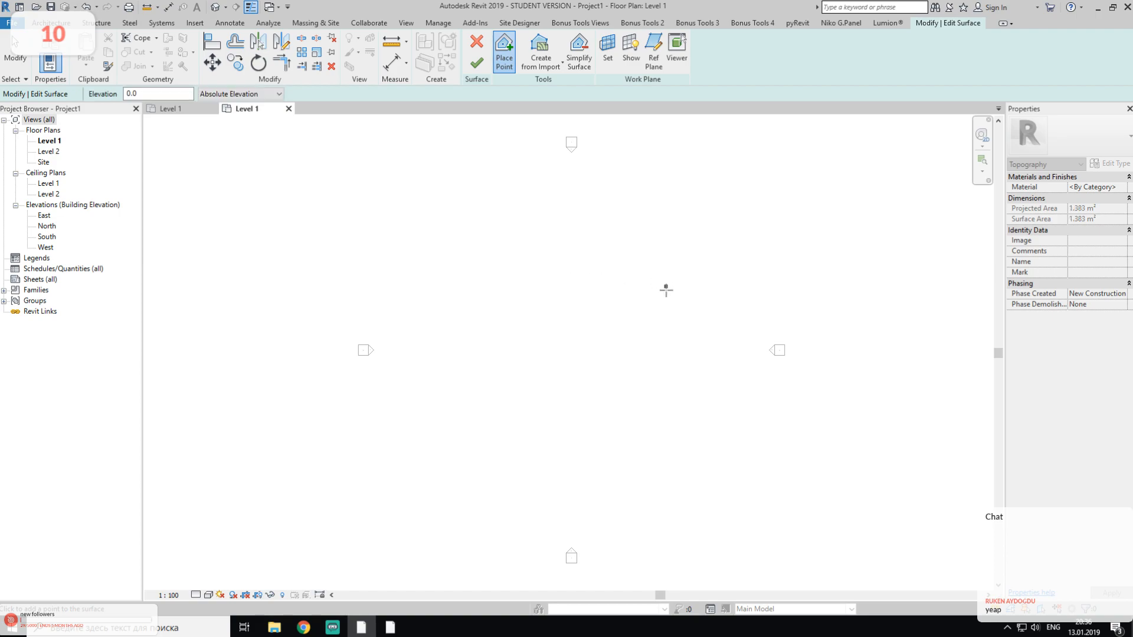
Step: Open the Site plan and place three more surface points below the existing ones to close the terrain outline
{"action": "double_click", "coordinate": [44, 163]}
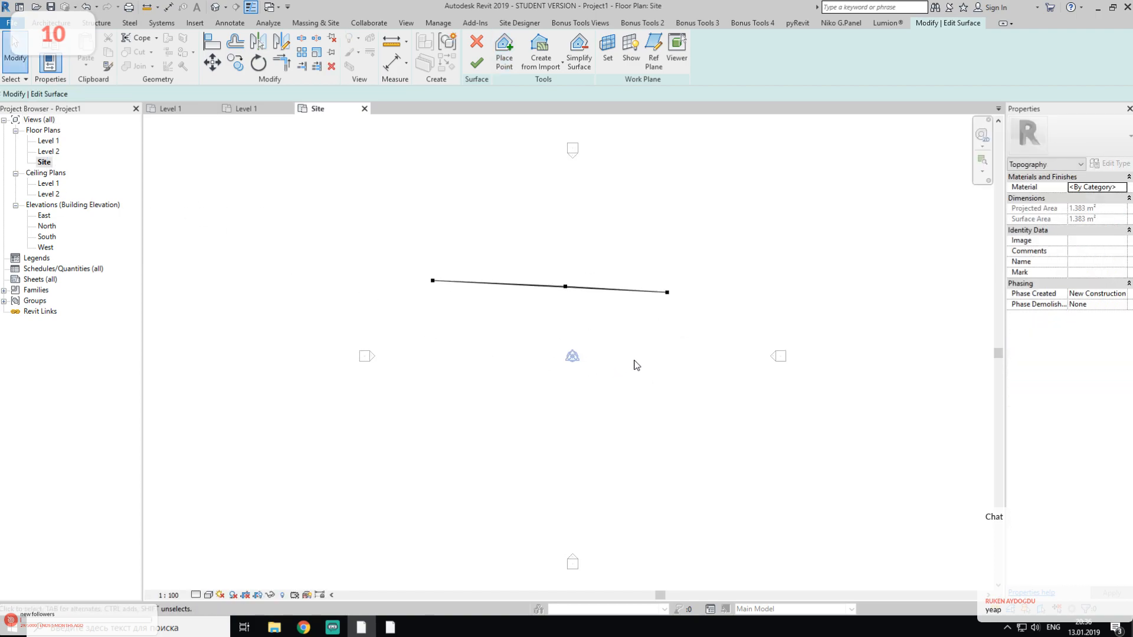
{"action": "left_click", "coordinate": [504, 50]}
{"action": "left_click", "coordinate": [699, 373]}
{"action": "left_click", "coordinate": [579, 416]}
{"action": "left_click", "coordinate": [458, 433]}
{"action": "key", "text": "Escape"}
Step: Inspect the elevation setting of the lower-left boundary point, and discard the toposurface edit
{"action": "left_click", "coordinate": [458, 433]}
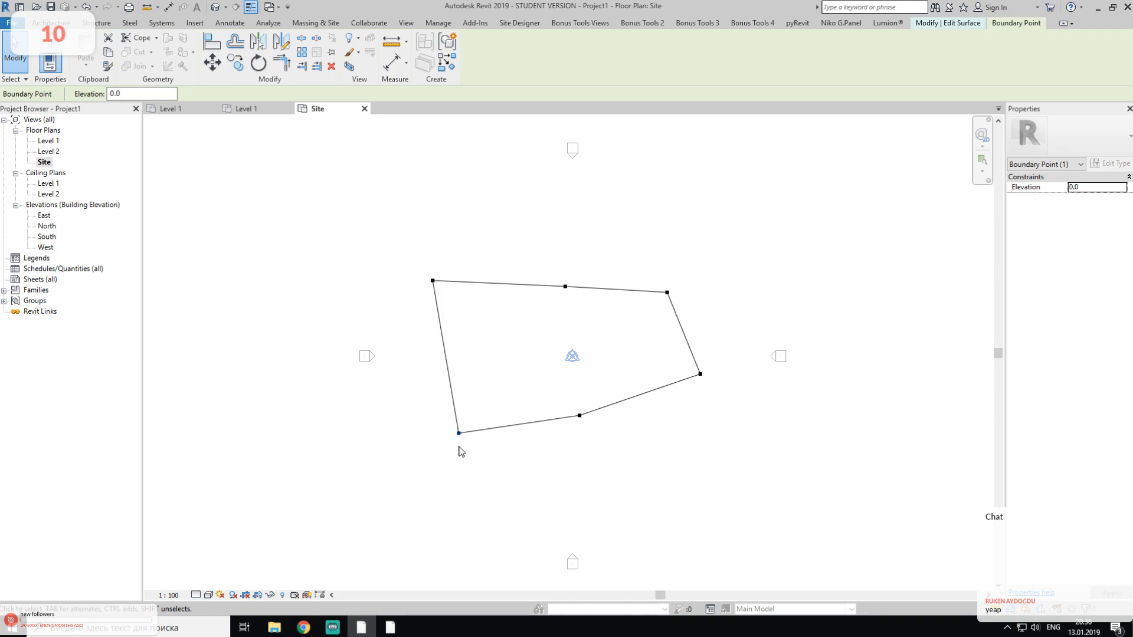
{"action": "left_click", "coordinate": [141, 93]}
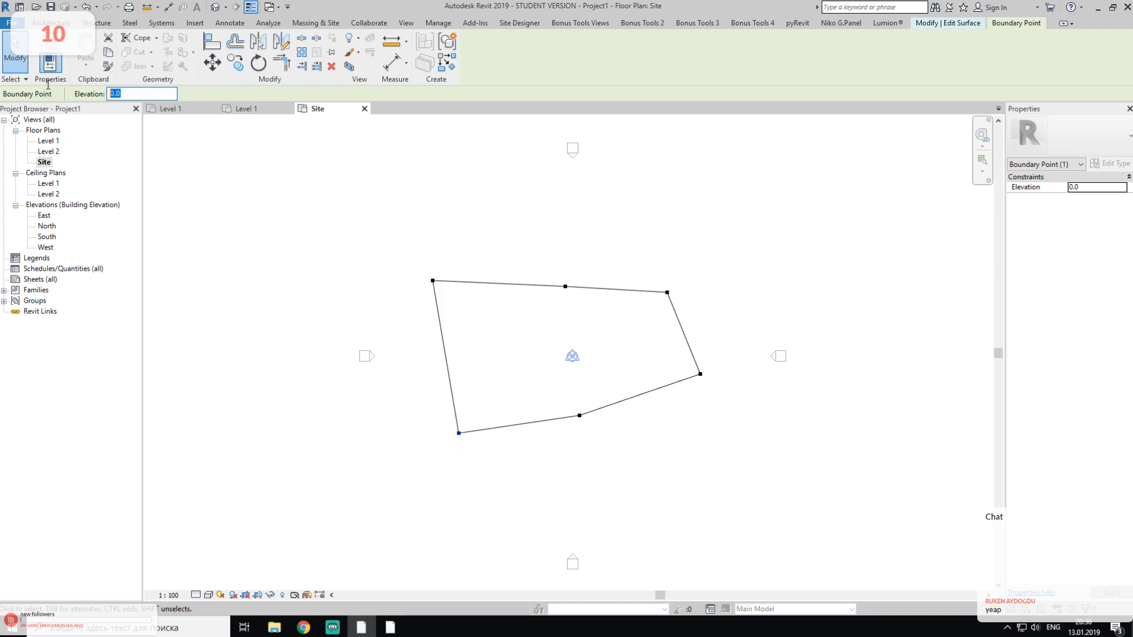
{"action": "left_click", "coordinate": [335, 318]}
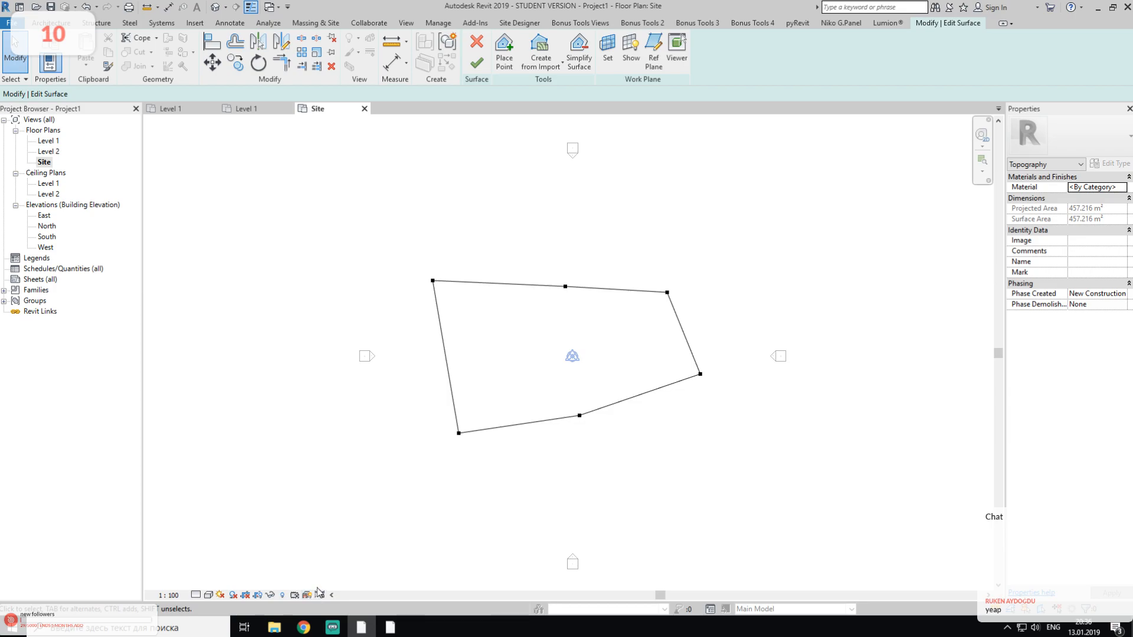
{"action": "left_click", "coordinate": [459, 433]}
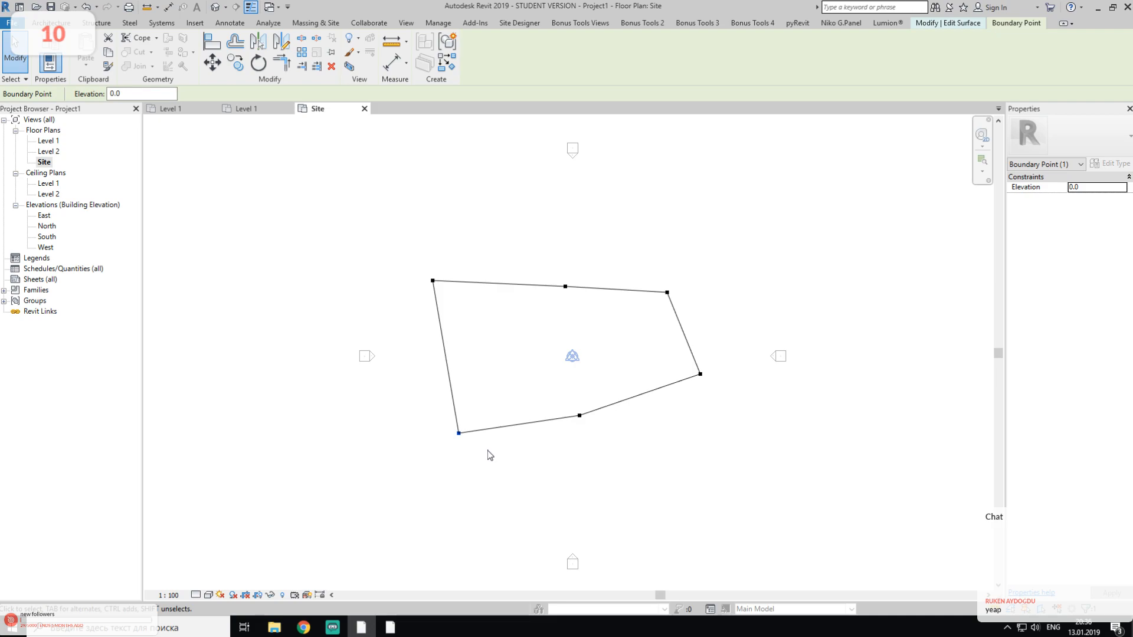
{"action": "middle_click_drag", "start_coordinate": [487, 451], "coordinate": [502, 411]}
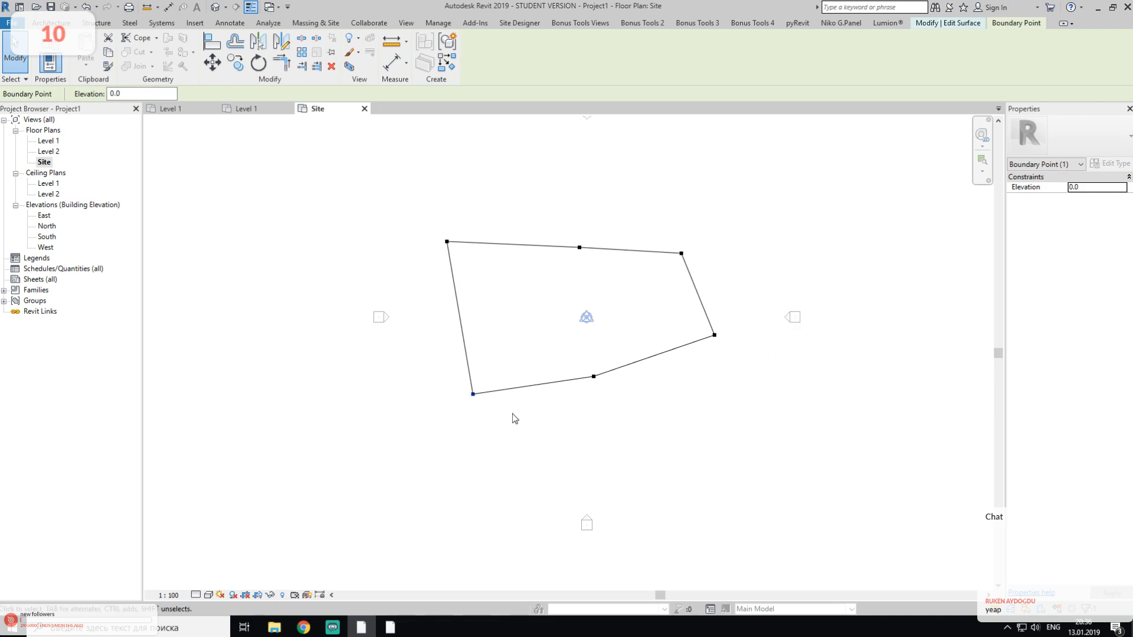
{"action": "left_click_drag", "start_coordinate": [448, 385], "coordinate": [499, 433]}
{"action": "left_click_drag", "start_coordinate": [527, 370], "coordinate": [631, 437]}
{"action": "left_click", "coordinate": [505, 341]}
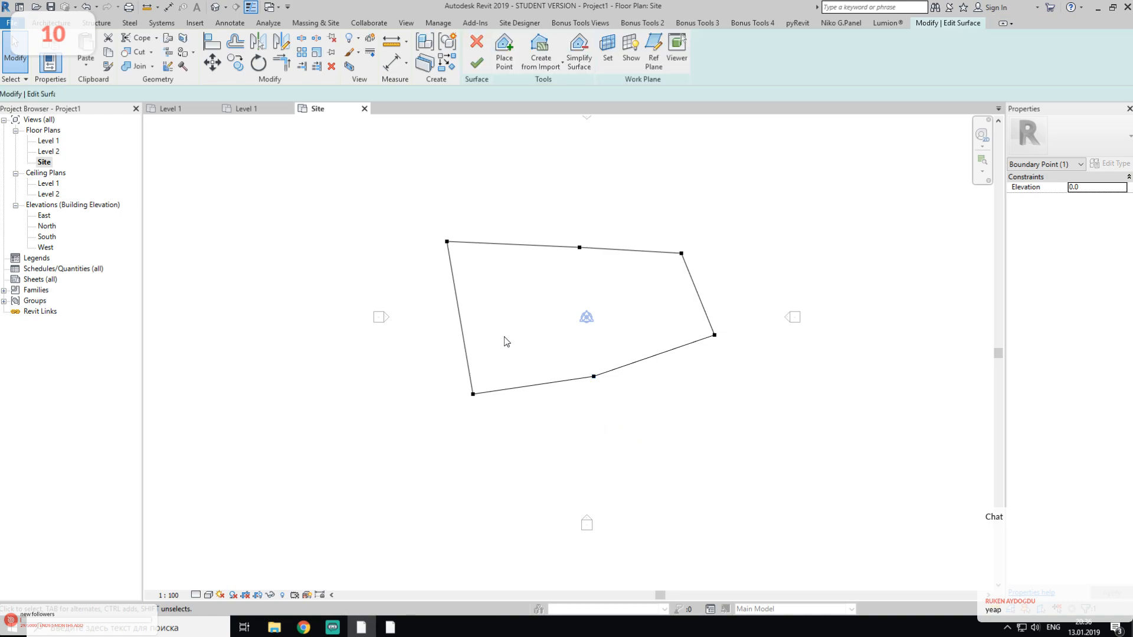
{"action": "left_click", "coordinate": [477, 42]}
{"action": "left_click", "coordinate": [597, 333]}
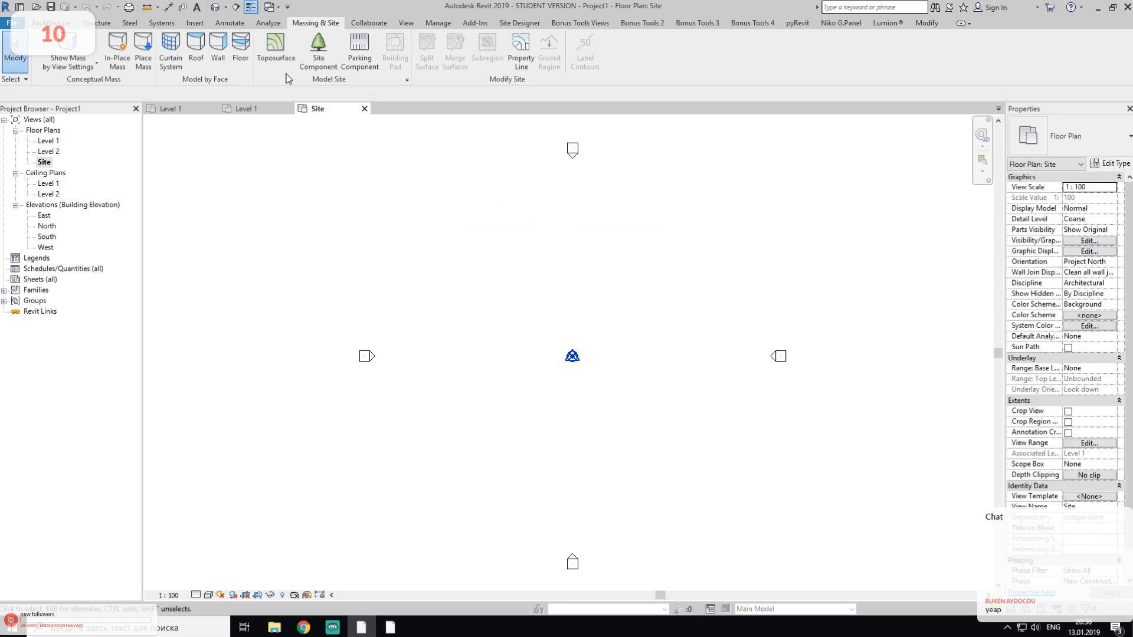
Step: Check which points-file formats a new toposurface can import, cancel the file selection, and return to Project1.rvt's Level 1 plan
{"action": "left_click", "coordinate": [270, 59]}
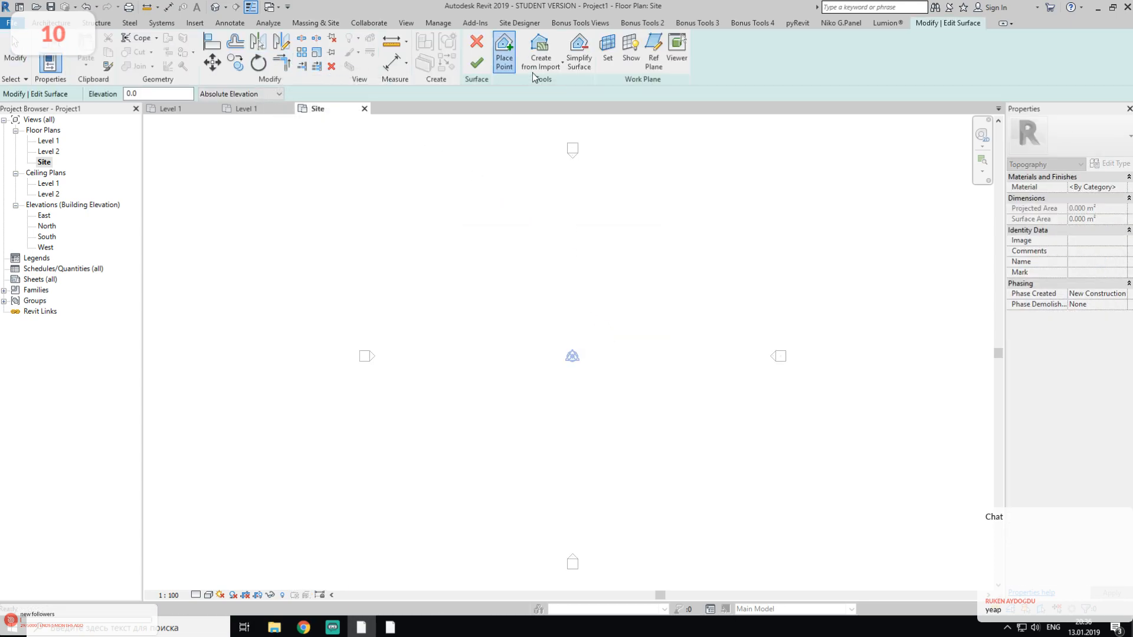
{"action": "left_click", "coordinate": [550, 43]}
{"action": "left_click", "coordinate": [555, 112]}
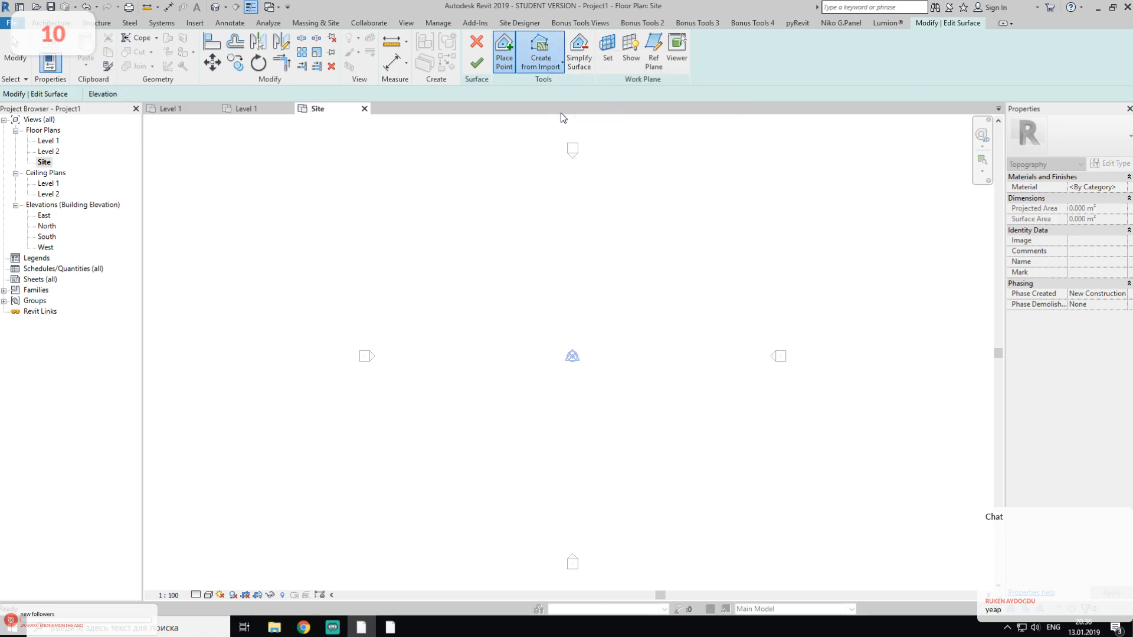
{"action": "left_click", "coordinate": [442, 386]}
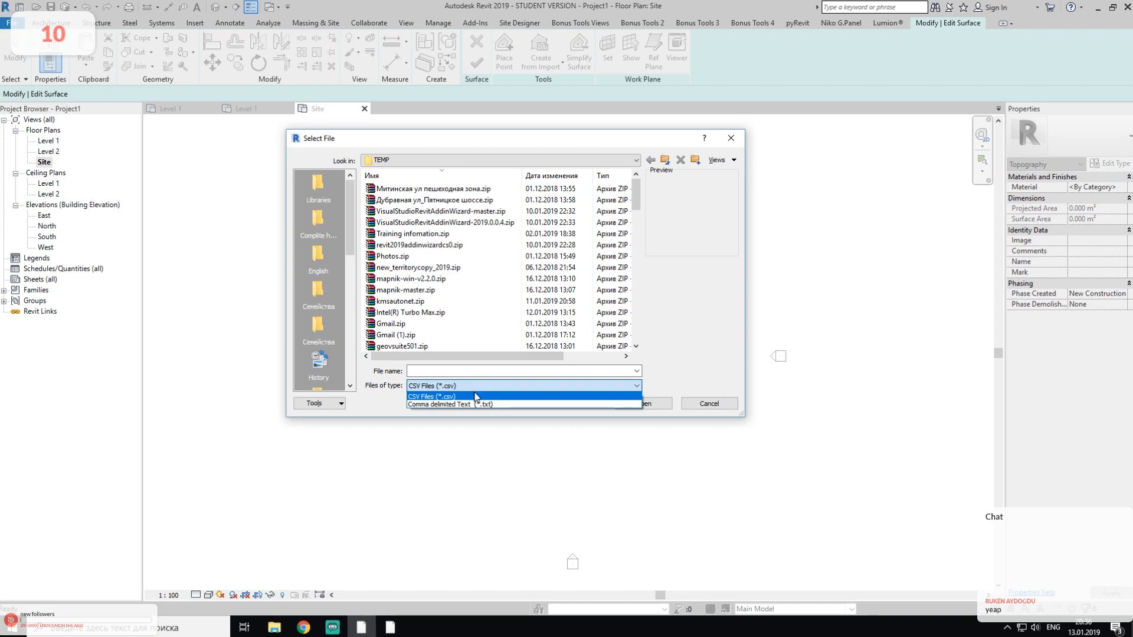
{"action": "left_click", "coordinate": [463, 396]}
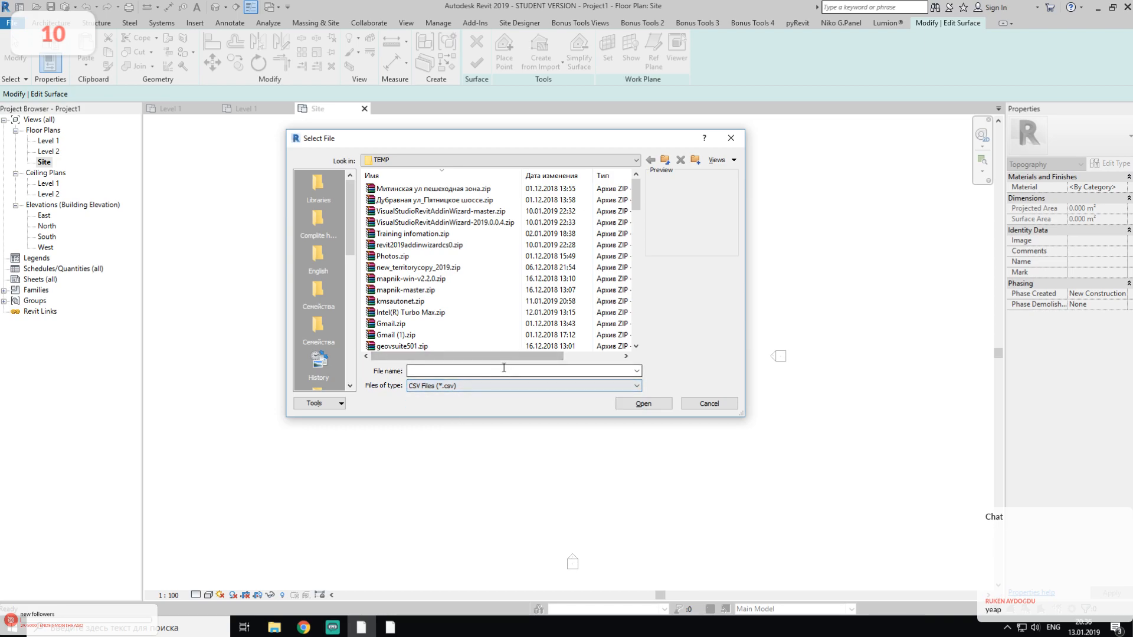
{"action": "left_click", "coordinate": [695, 409]}
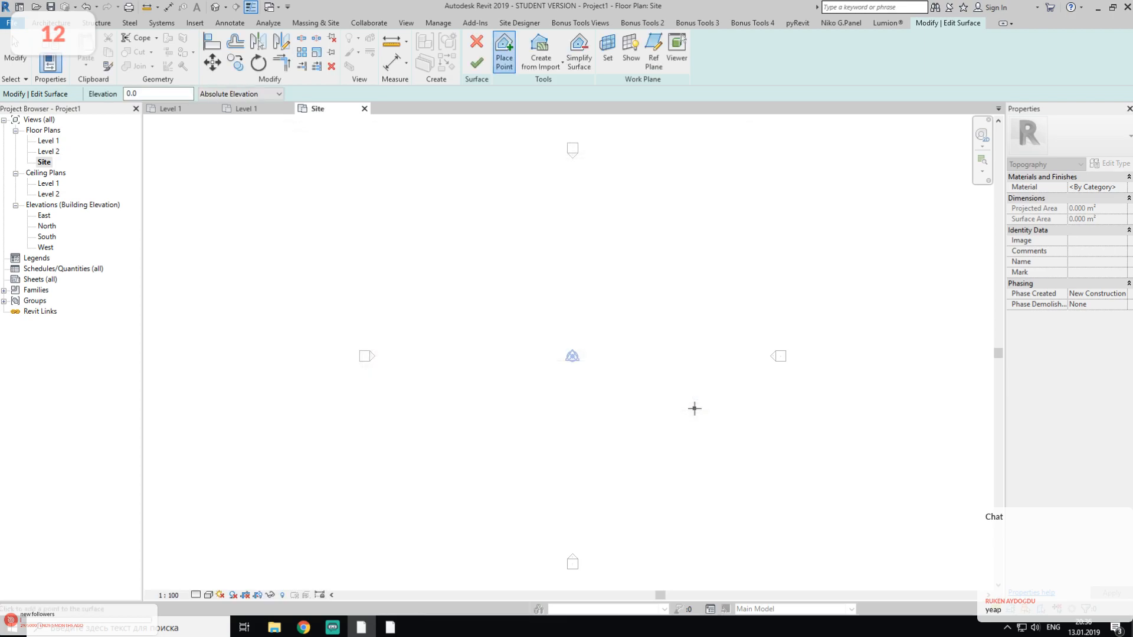
{"action": "key", "text": "Escape"}
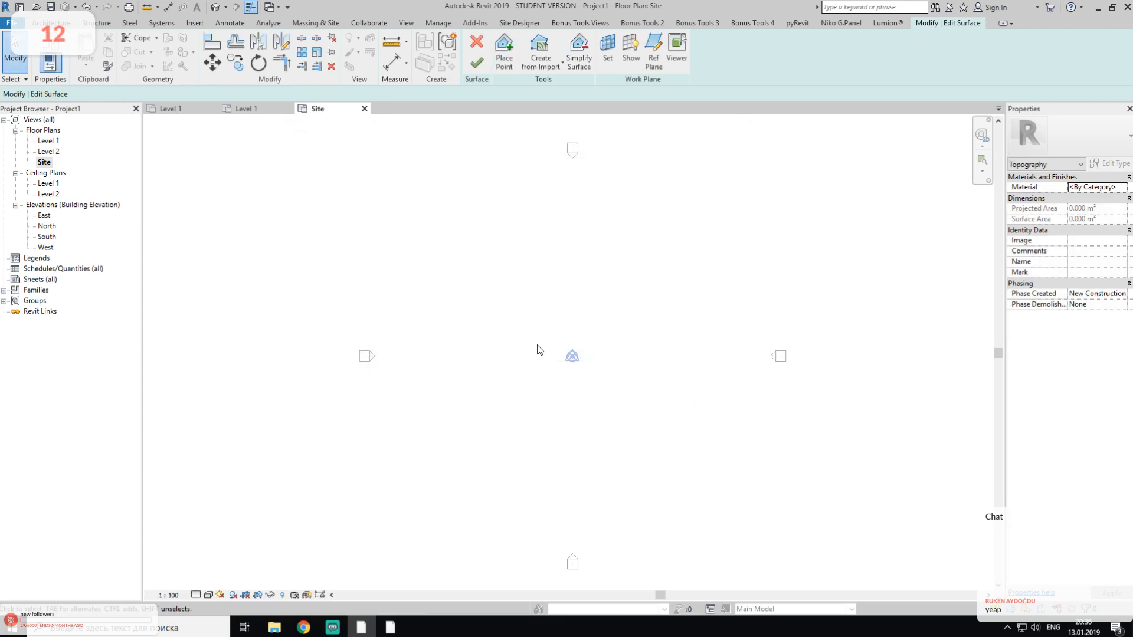
{"action": "left_click", "coordinate": [184, 110]}
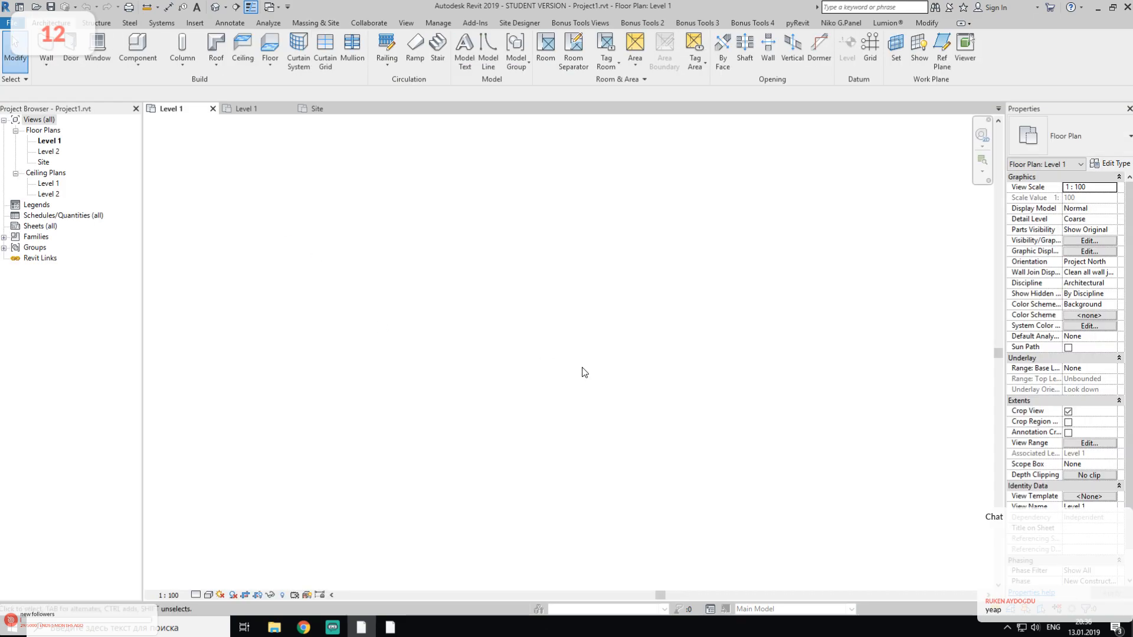
Step: Open Project1.rvt's default 3D view and examine the survey point markers in it
{"action": "left_click", "coordinate": [216, 7]}
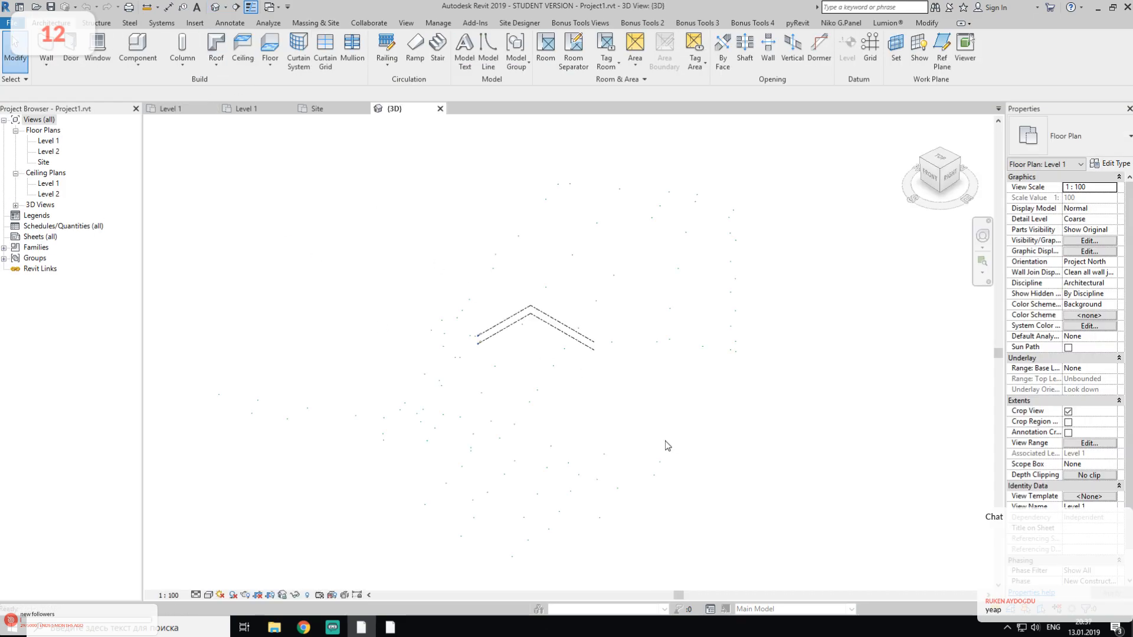
{"action": "scroll", "coordinate": [501, 379], "scroll_direction": "up", "scroll_amount": 8}
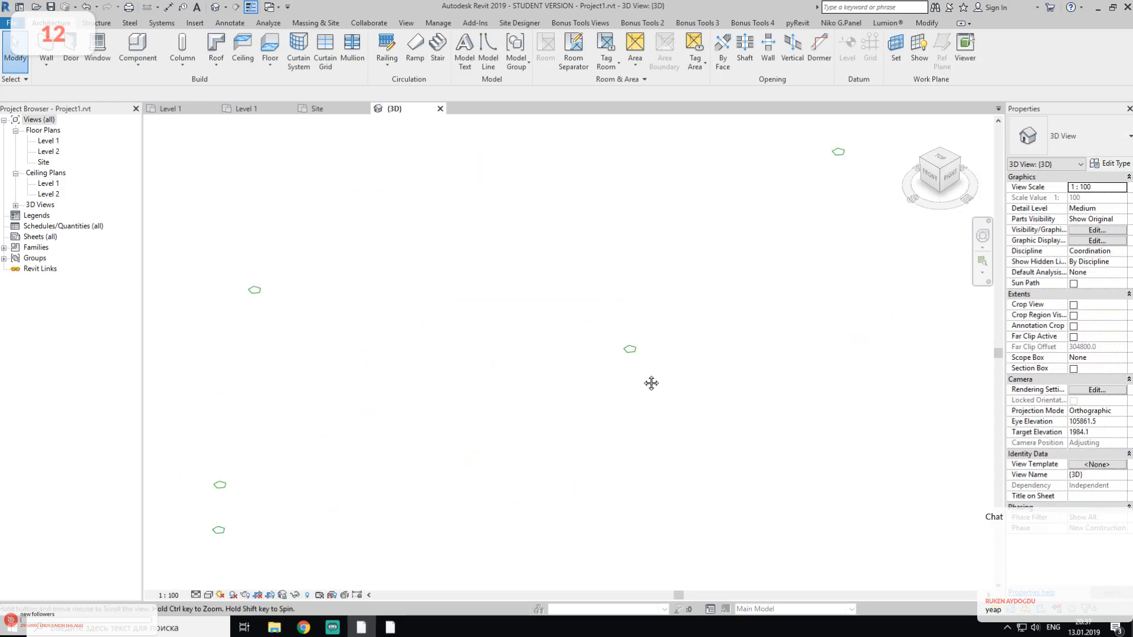
{"action": "scroll", "coordinate": [626, 386], "scroll_direction": "down", "scroll_amount": 6}
{"action": "middle_click_drag", "start_coordinate": [638, 372], "coordinate": [461, 483]}
Step: Switch to the Site plan of the other Project1 and look over its full extents
{"action": "left_click", "coordinate": [324, 112]}
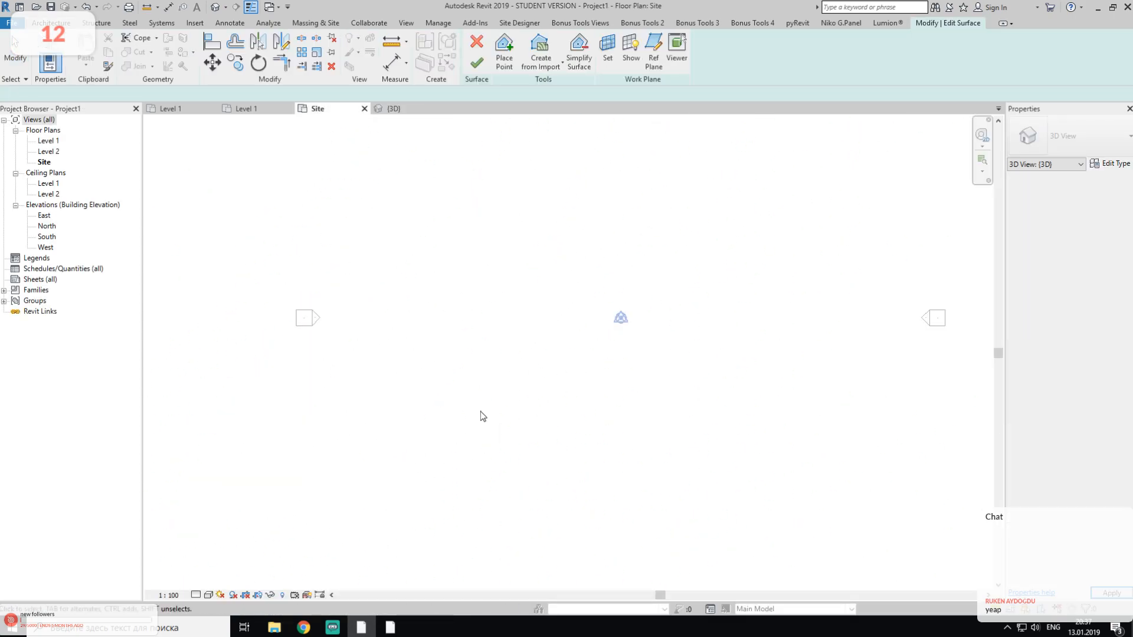
{"action": "middle_click_drag", "start_coordinate": [592, 322], "coordinate": [581, 330]}
{"action": "key", "text": "z"}
{"action": "key", "text": "e"}
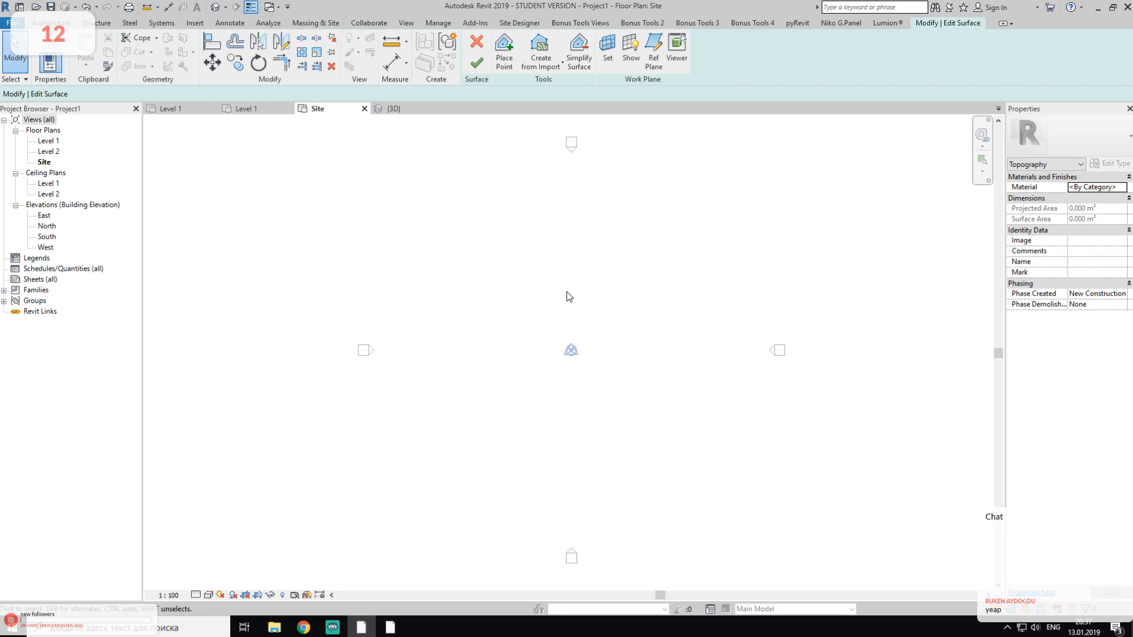
Step: In Project1.rvt's Level 1 plan, examine the 106.2 elevation label and the circle of its survey marker
{"action": "left_click", "coordinate": [176, 108]}
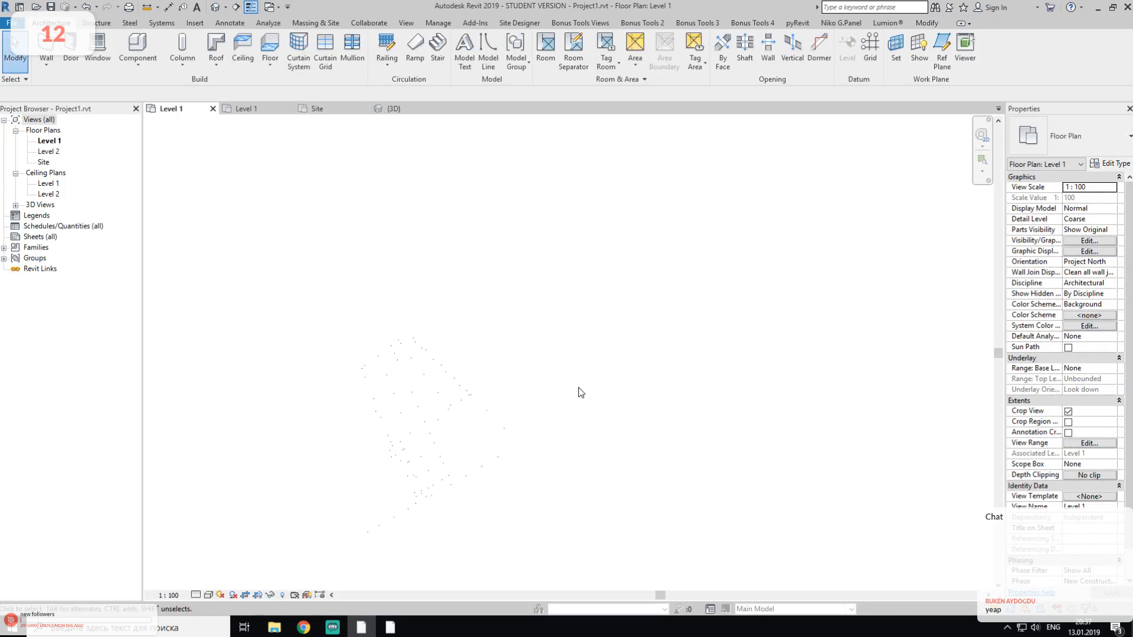
{"action": "scroll", "coordinate": [392, 456], "scroll_direction": "up", "scroll_amount": 5}
{"action": "scroll", "coordinate": [478, 415], "scroll_direction": "up", "scroll_amount": 5}
{"action": "scroll", "coordinate": [481, 414], "scroll_direction": "up", "scroll_amount": 2}
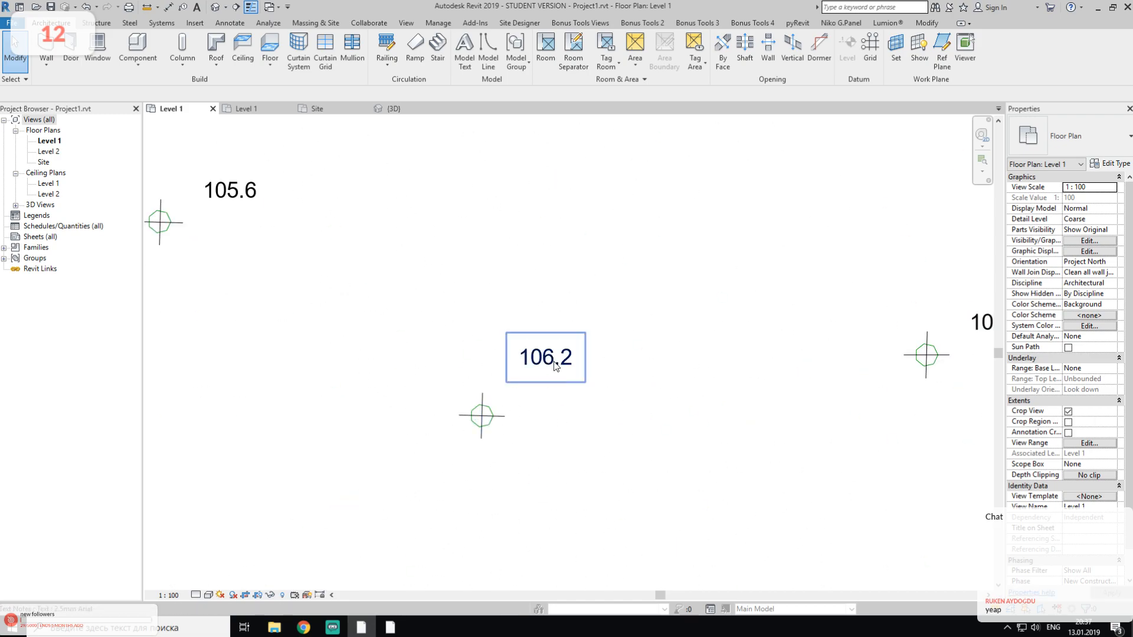
{"action": "left_click", "coordinate": [495, 413]}
{"action": "scroll", "coordinate": [452, 423], "scroll_direction": "up", "scroll_amount": 2}
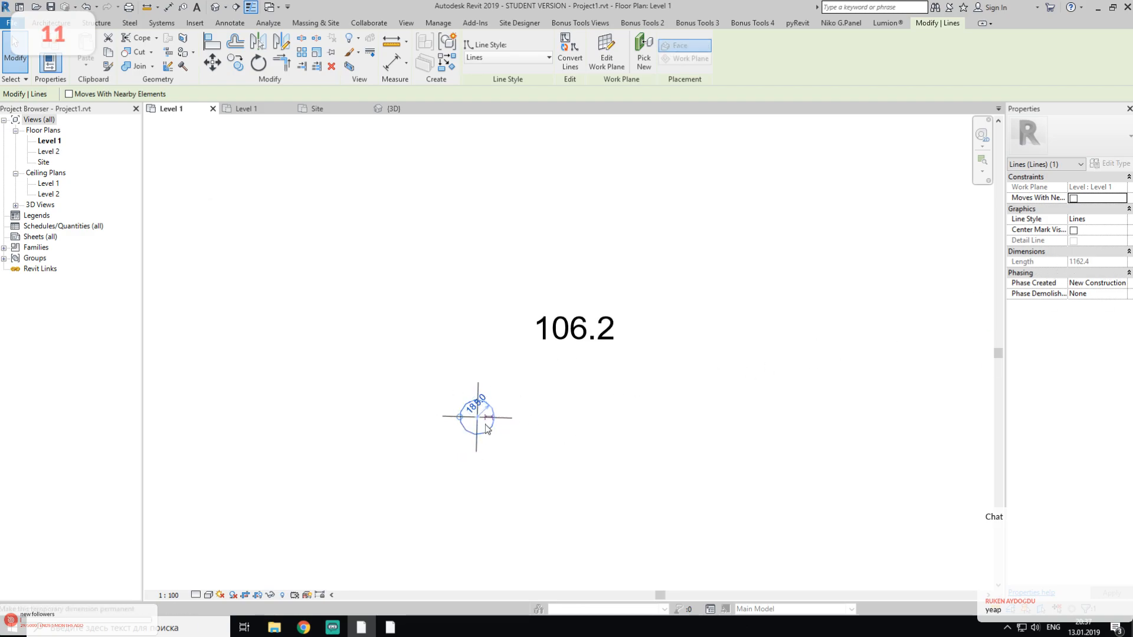
{"action": "scroll", "coordinate": [487, 427], "scroll_direction": "up", "scroll_amount": 2}
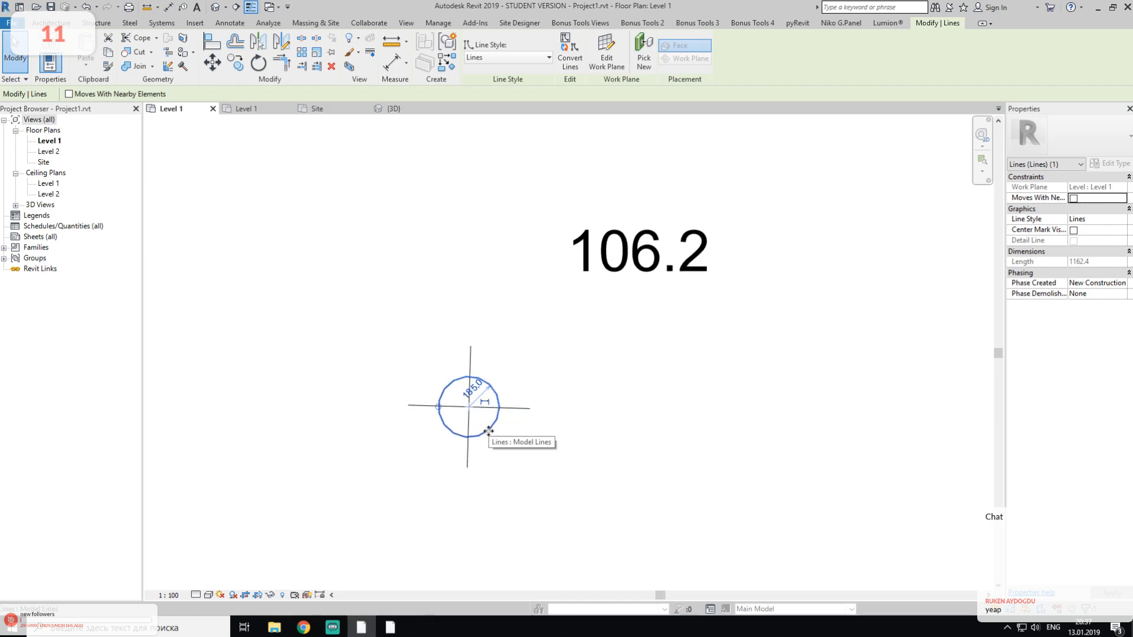
{"action": "scroll", "coordinate": [489, 431], "scroll_direction": "up", "scroll_amount": 1}
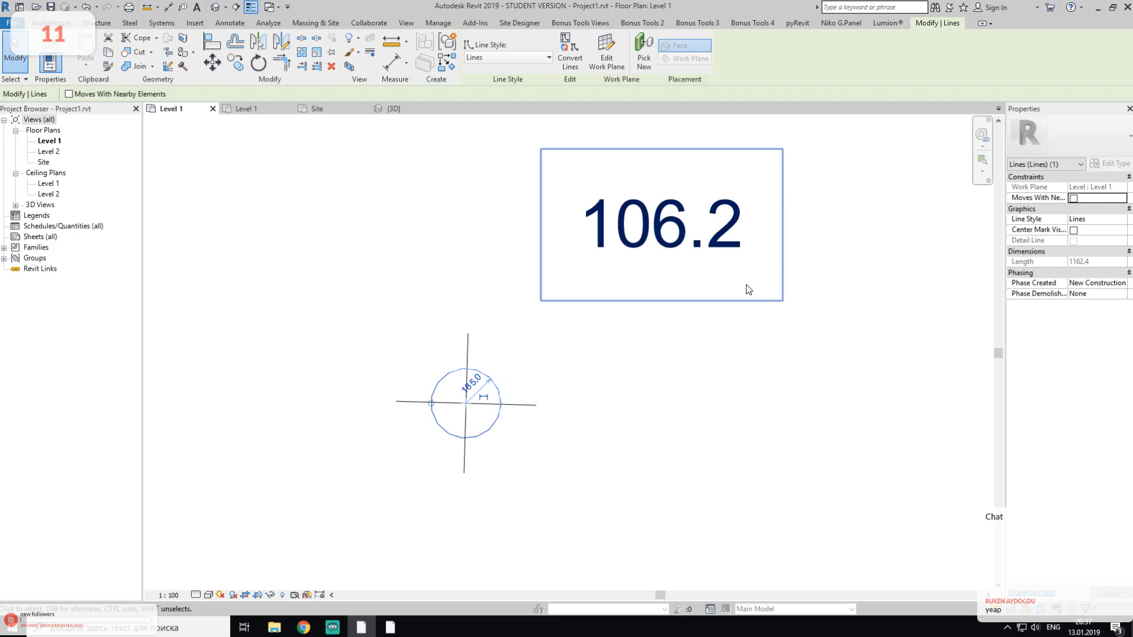
{"action": "left_click", "coordinate": [600, 445]}
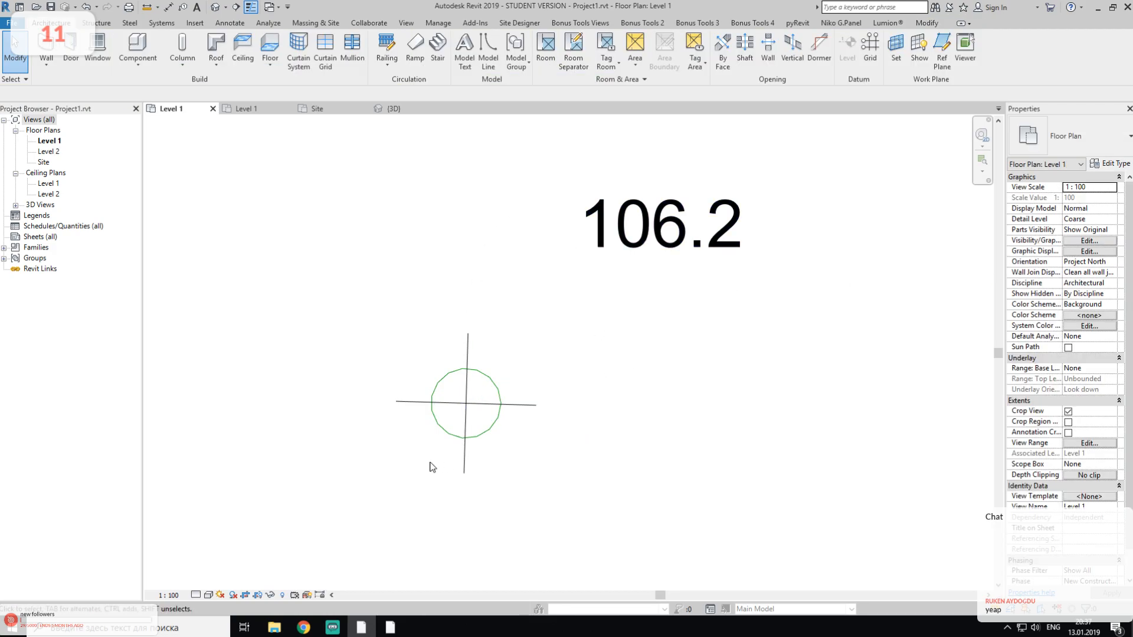
{"action": "left_click", "coordinate": [498, 391]}
{"action": "left_click", "coordinate": [553, 456]}
{"action": "scroll", "coordinate": [559, 416], "scroll_direction": "down", "scroll_amount": 10}
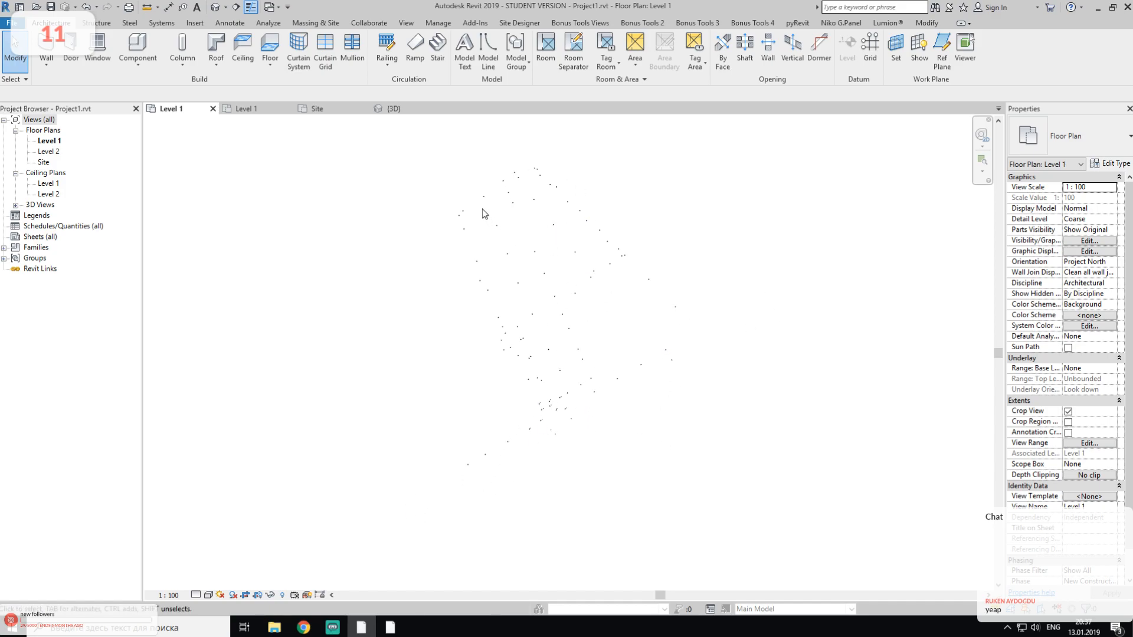
Step: From the 3D view, run the CoordinateExtractor add-in on Floor Plan: Level 1 in meters to generate the toposurface
{"action": "left_click", "coordinate": [481, 26]}
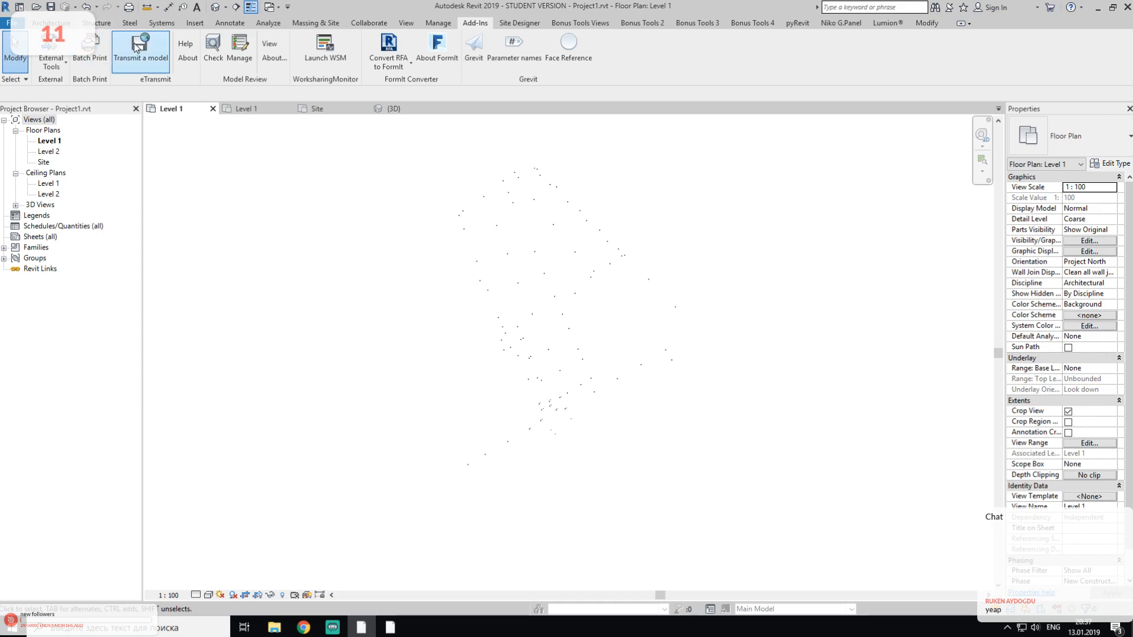
{"action": "left_click", "coordinate": [392, 108]}
{"action": "scroll", "coordinate": [497, 343], "scroll_direction": "down", "scroll_amount": 3}
{"action": "middle_click_drag", "start_coordinate": [498, 329], "coordinate": [564, 341]}
{"action": "left_click", "coordinate": [52, 62]}
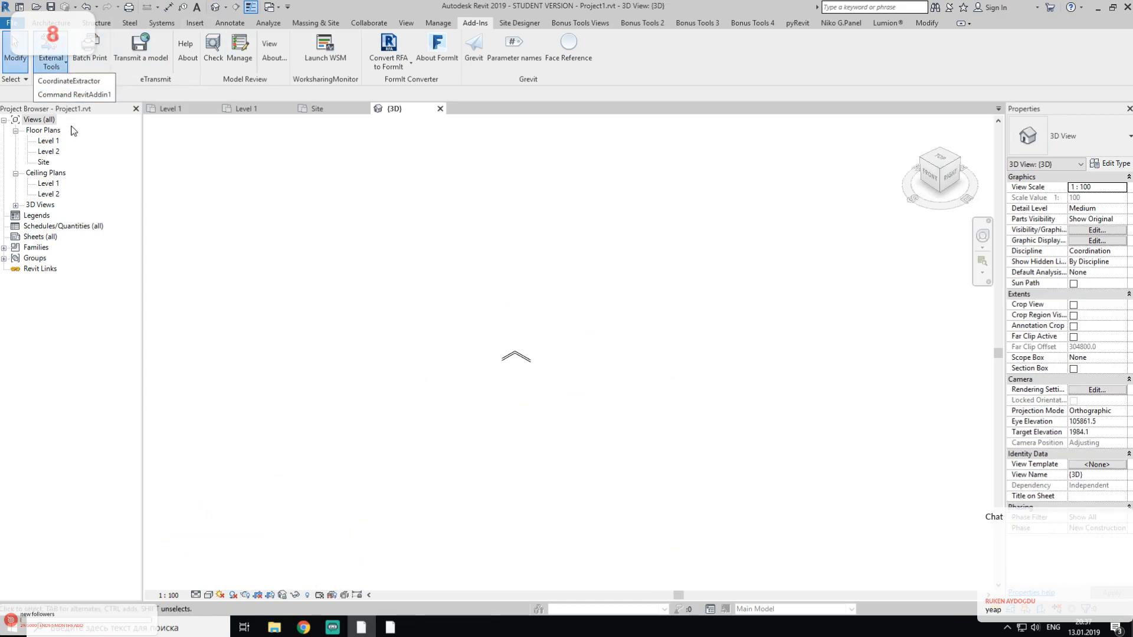
{"action": "left_click", "coordinate": [88, 83]}
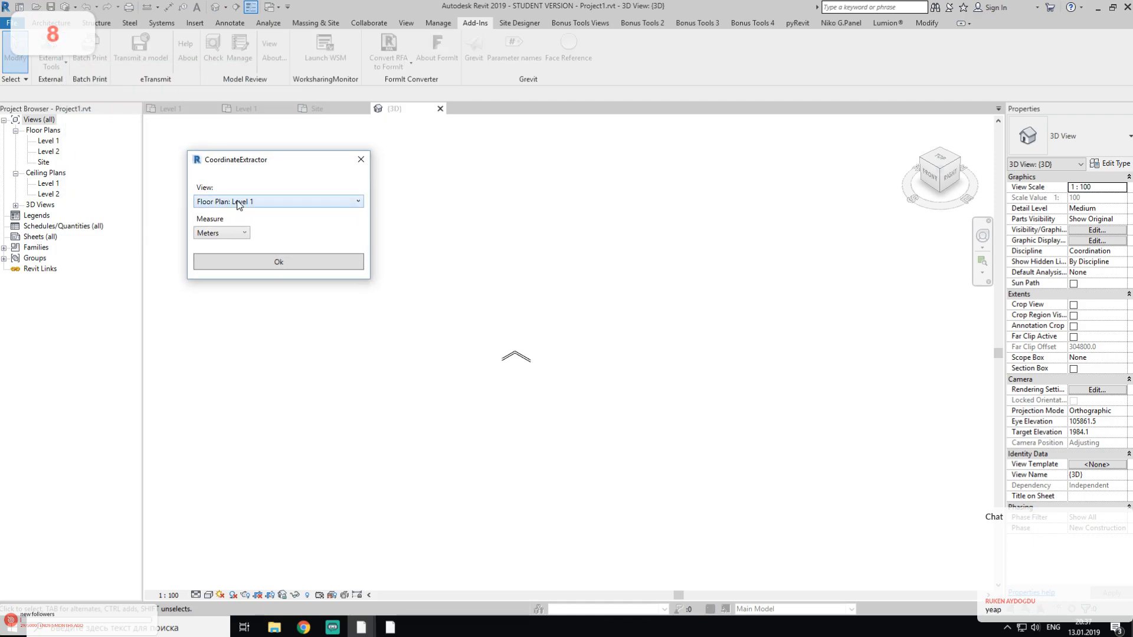
{"action": "left_click", "coordinate": [224, 204]}
{"action": "left_click", "coordinate": [233, 203]}
{"action": "left_click", "coordinate": [221, 255]}
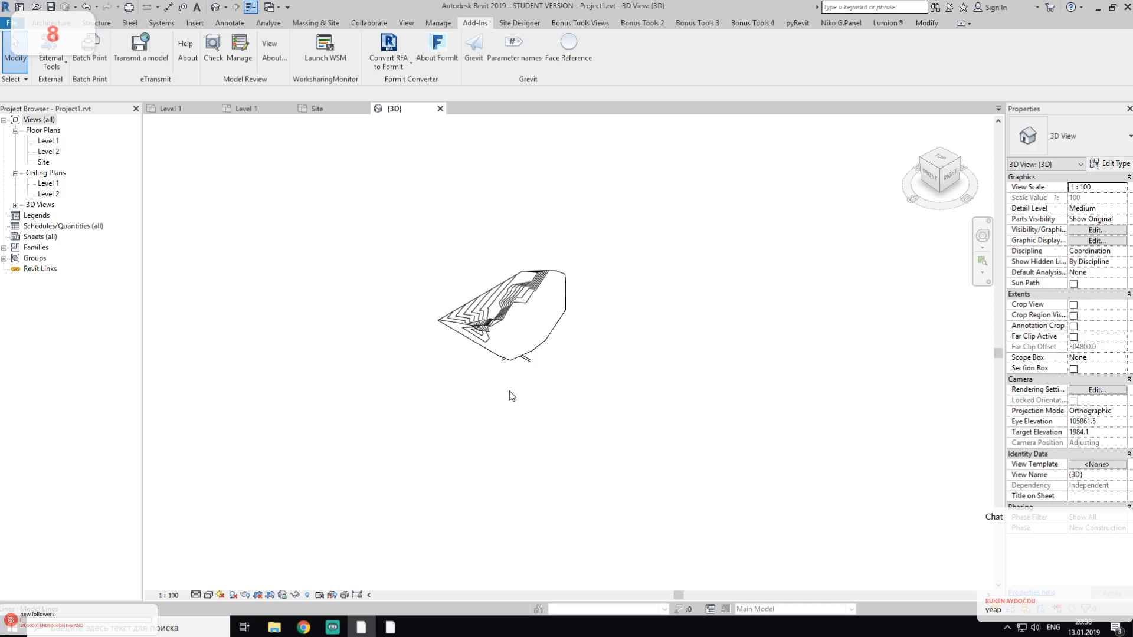
Step: Orbit around the generated toposurface, select it, and remove it from the model
{"action": "middle_click_drag", "start_coordinate": [455, 380], "coordinate": [849, 405], "text": "shift"}
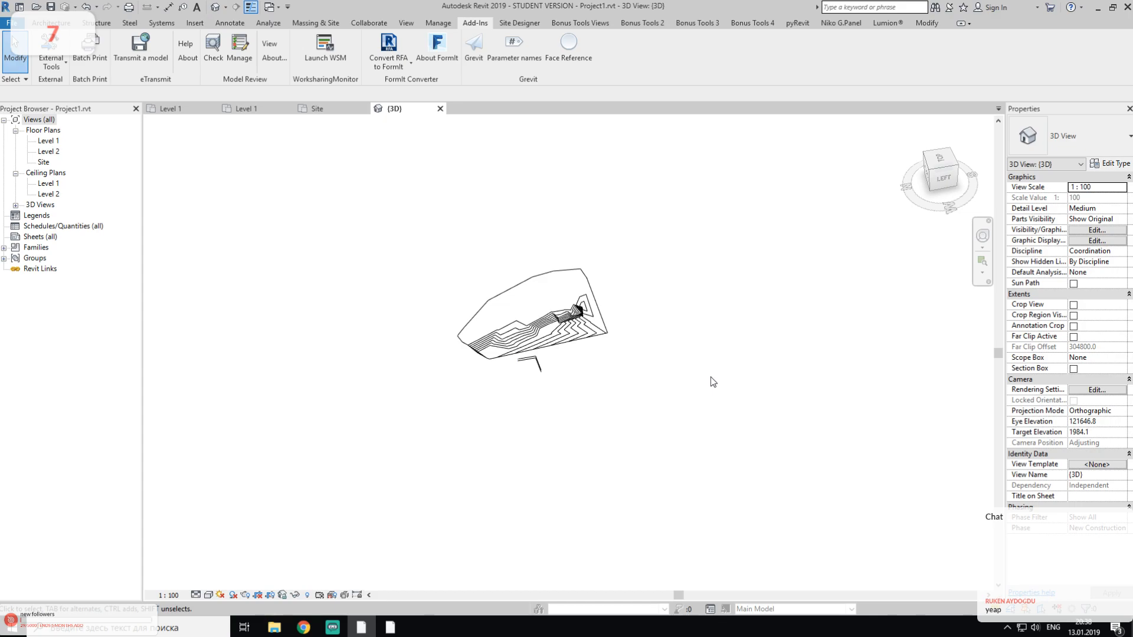
{"action": "left_click", "coordinate": [556, 347]}
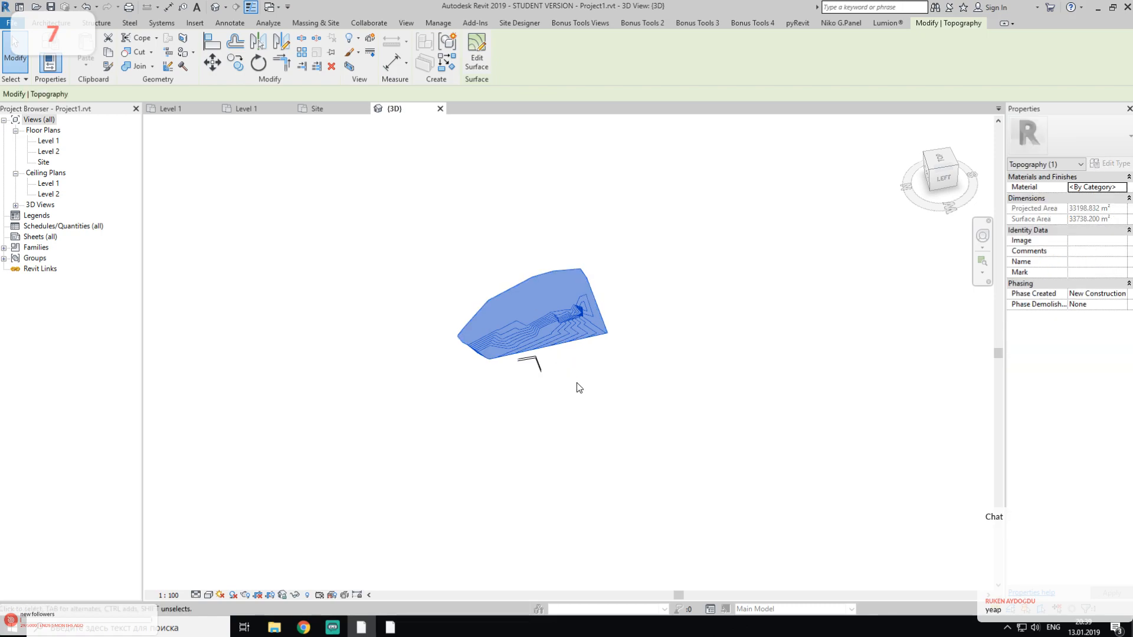
{"action": "key", "text": "Escape"}
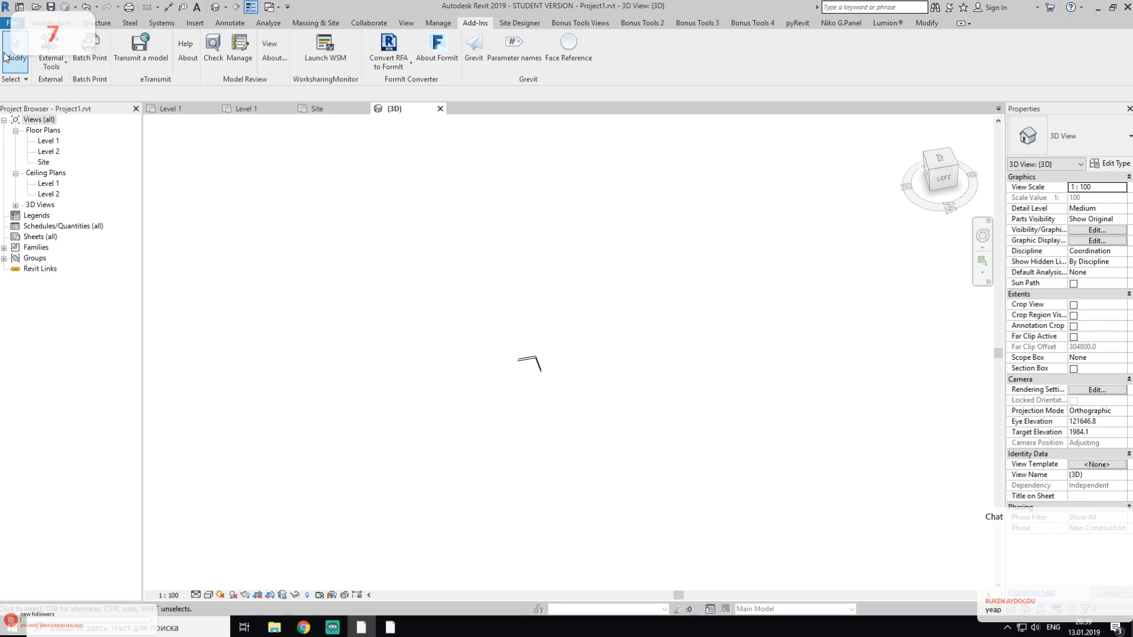
Step: Create a new project from the Construction Template
{"action": "left_click", "coordinate": [12, 22]}
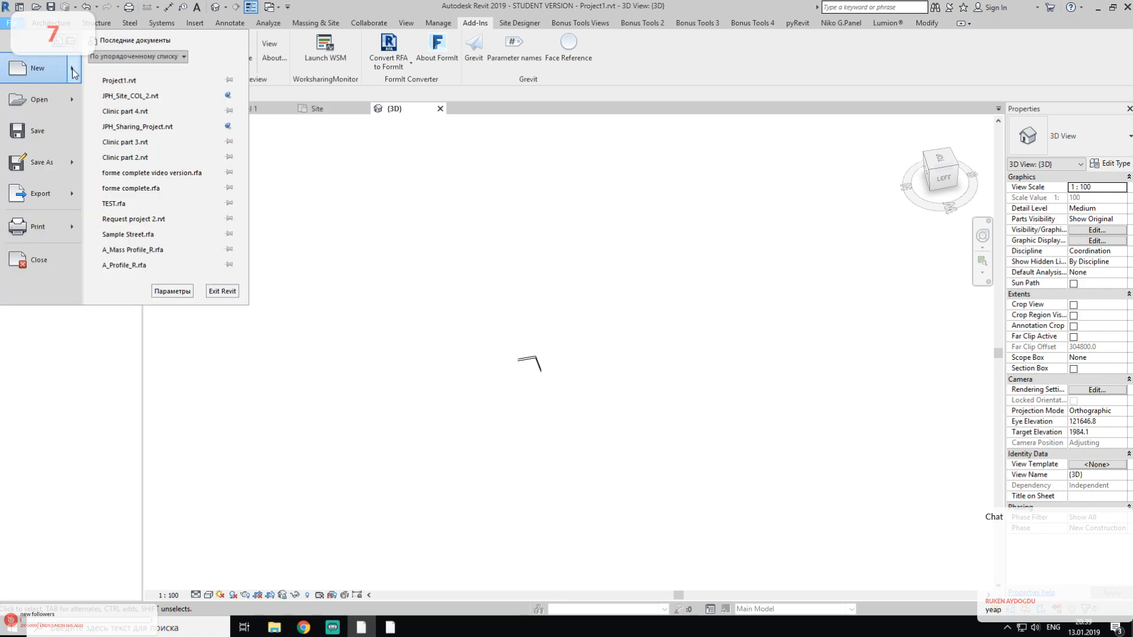
{"action": "mouse_move", "coordinate": [69, 72]}
{"action": "left_click", "coordinate": [118, 68]}
{"action": "left_click", "coordinate": [517, 289]}
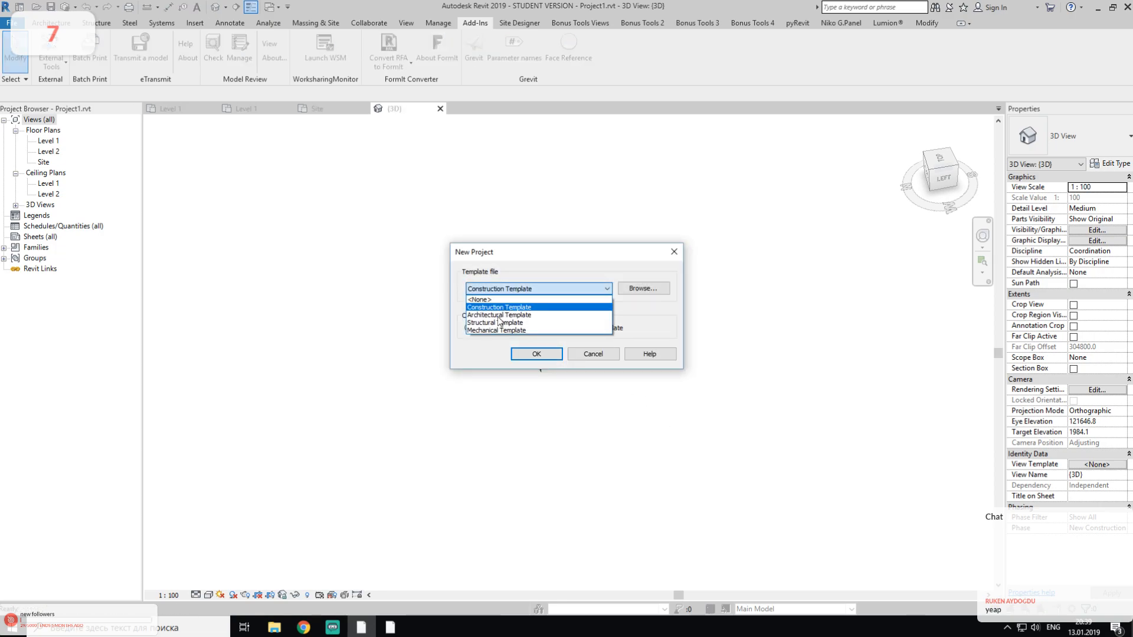
{"action": "left_click", "coordinate": [513, 308]}
{"action": "left_click", "coordinate": [542, 356]}
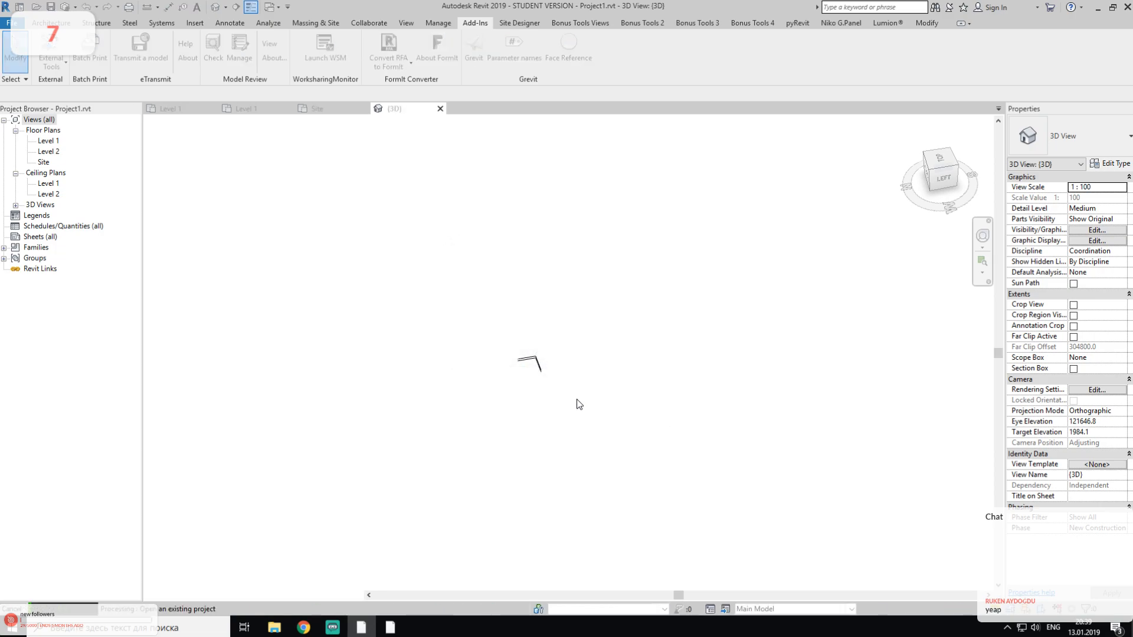
{"action": "middle_click_drag", "start_coordinate": [555, 369], "coordinate": [511, 386]}
Step: Switch to the AutoCAD site layout and locate the 102.67 survey label beside the blue boundary line
{"action": "left_click", "coordinate": [390, 628]}
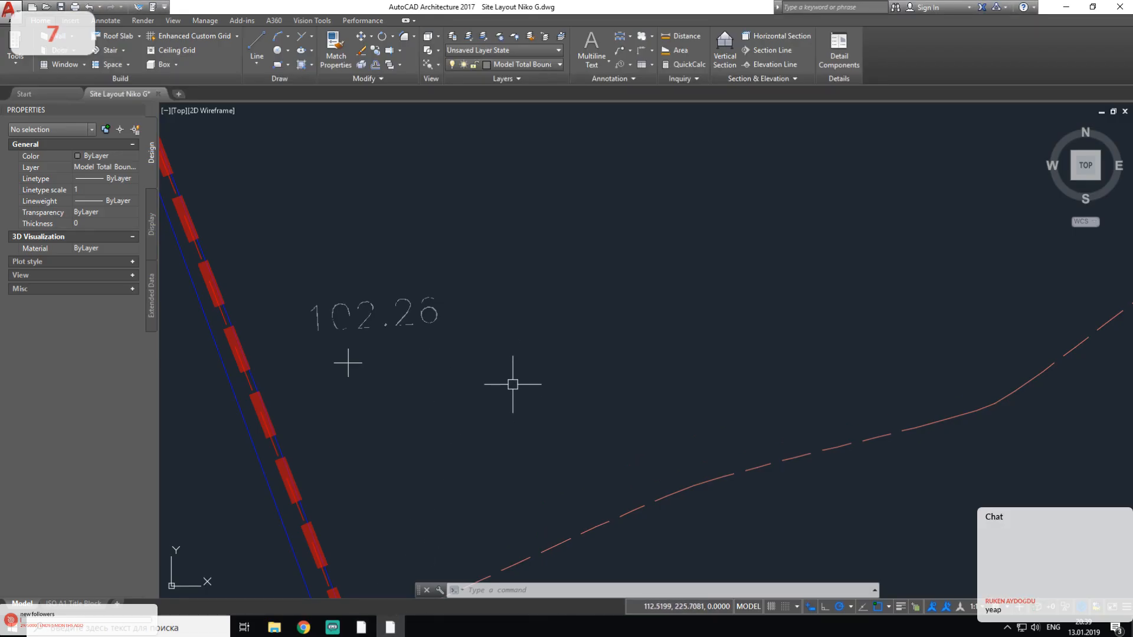
{"action": "scroll", "coordinate": [526, 375], "scroll_direction": "down", "scroll_amount": 10}
{"action": "scroll", "coordinate": [534, 362], "scroll_direction": "up", "scroll_amount": 8}
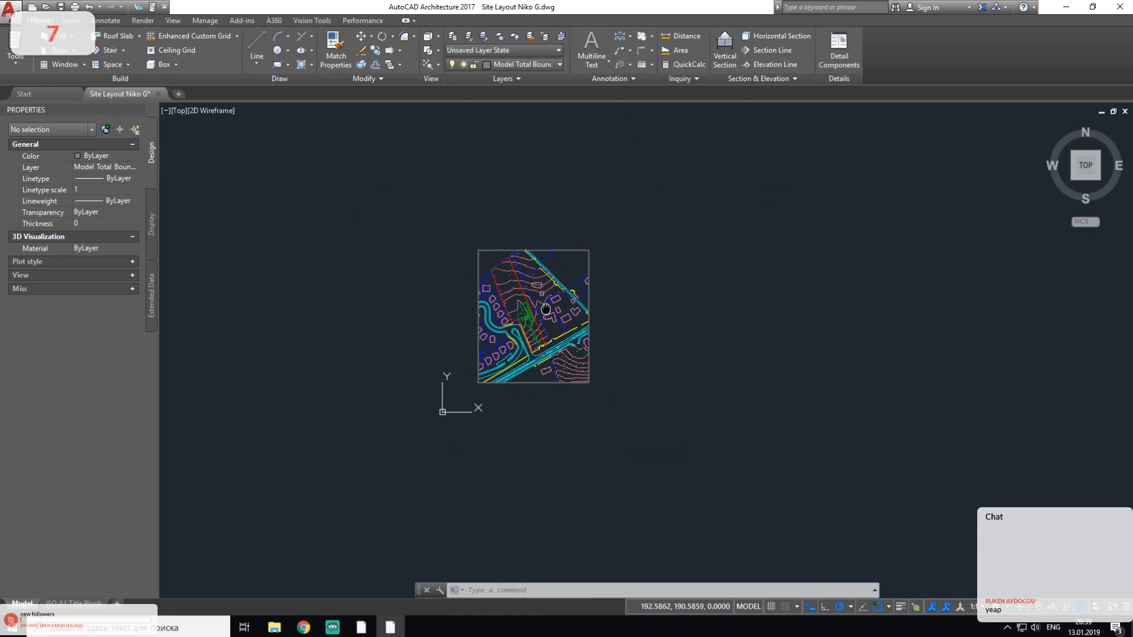
{"action": "mouse_move", "coordinate": [537, 371]}
{"action": "middle_mouse_down"}
{"action": "mouse_move", "coordinate": [556, 343]}
{"action": "mouse_move", "coordinate": [565, 358]}
{"action": "mouse_move", "coordinate": [562, 346]}
{"action": "middle_mouse_up"}
{"action": "scroll", "coordinate": [587, 392], "scroll_direction": "up", "scroll_amount": 12}
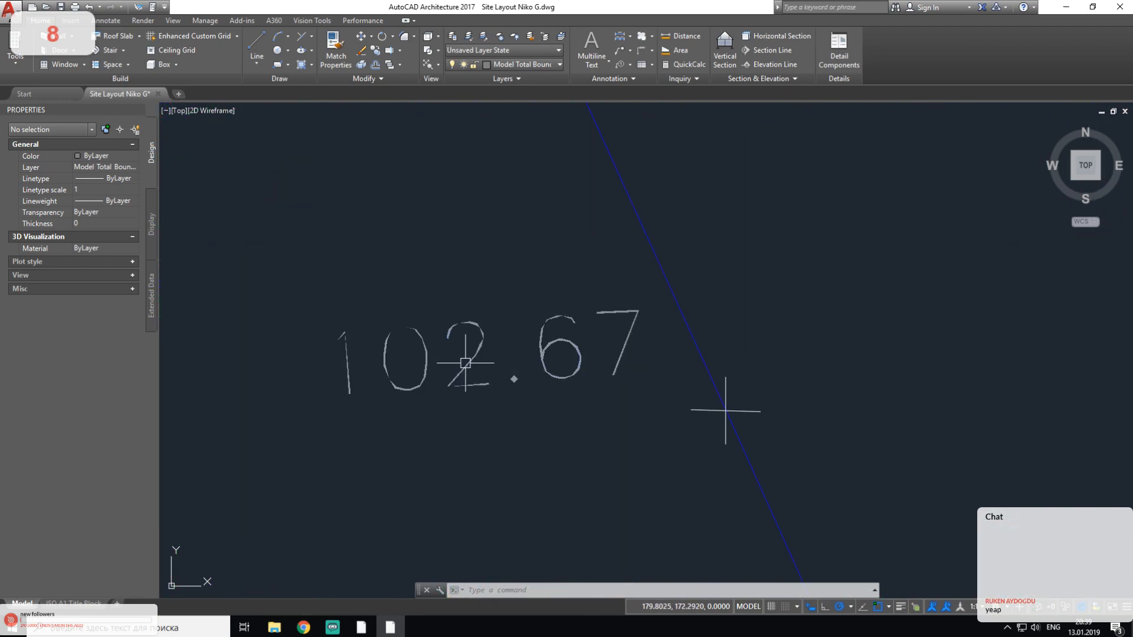
Step: Inspect the object type and properties of the digit 2 in the 102.67 survey label, and clear the selection
{"action": "left_click", "coordinate": [461, 359]}
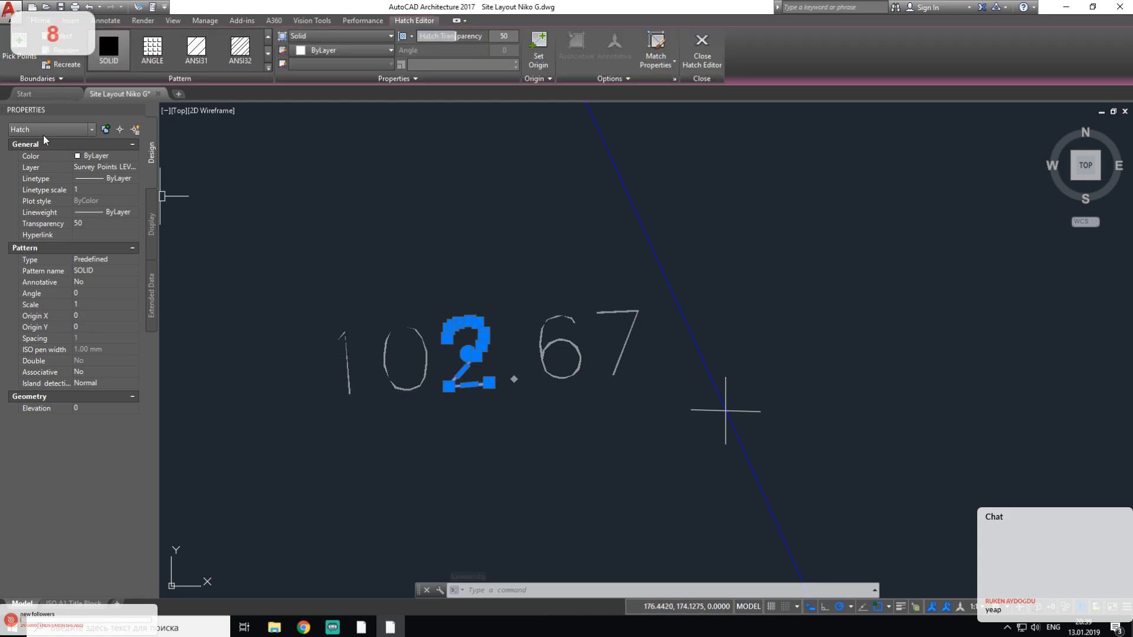
{"action": "scroll", "coordinate": [564, 380], "scroll_direction": "down", "scroll_amount": 10}
{"action": "mouse_move", "coordinate": [564, 380]}
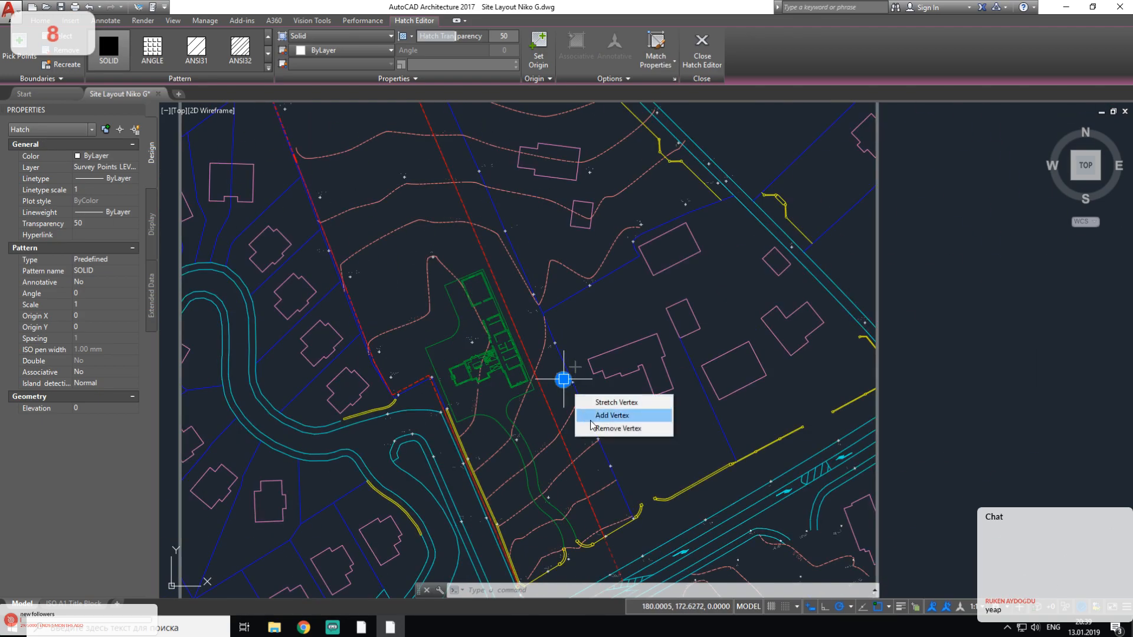
{"action": "left_click", "coordinate": [563, 380]}
{"action": "scroll", "coordinate": [579, 383], "scroll_direction": "up", "scroll_amount": 6}
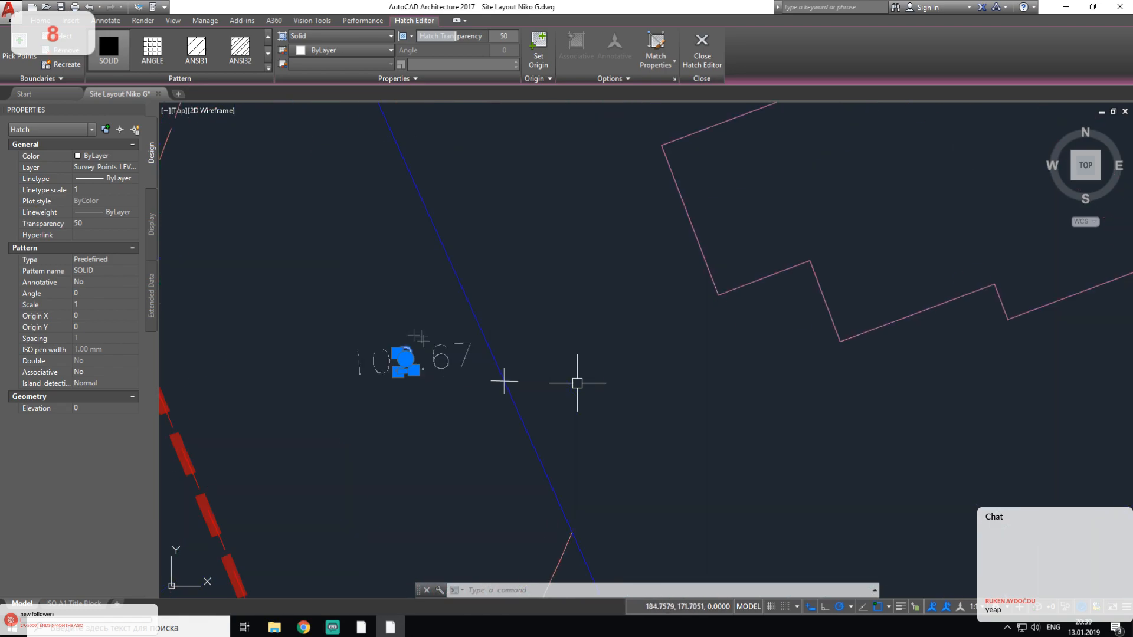
{"action": "scroll", "coordinate": [374, 374], "scroll_direction": "up", "scroll_amount": 3}
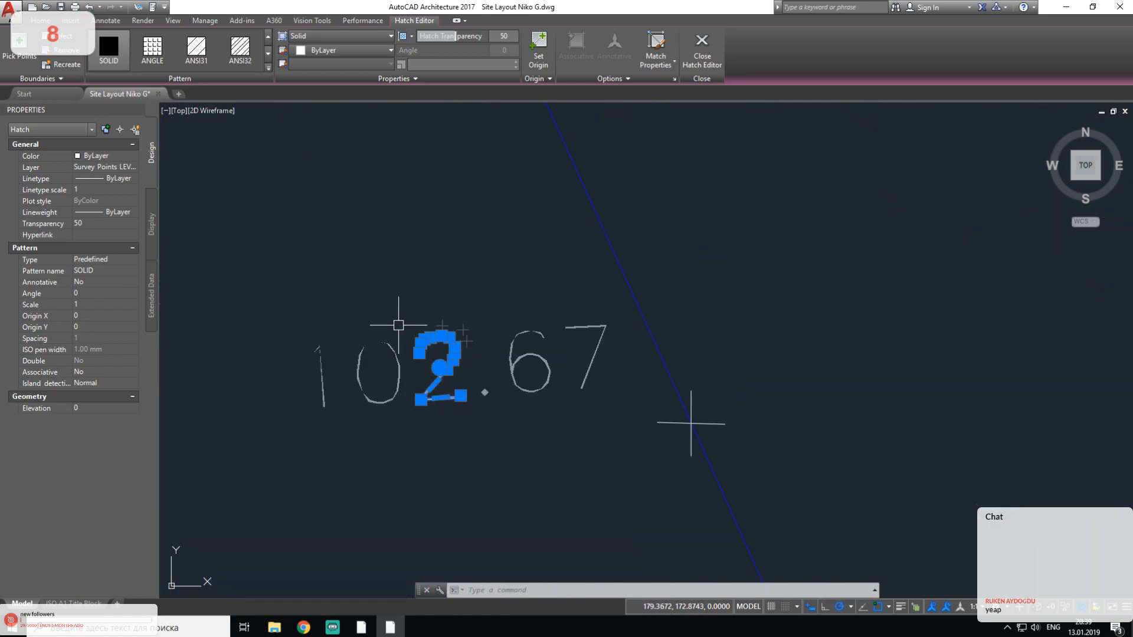
{"action": "key", "text": "Escape"}
{"action": "key", "text": "Escape"}
{"action": "key", "text": "Escape"}
{"action": "left_click_drag", "start_coordinate": [278, 285], "coordinate": [632, 450]}
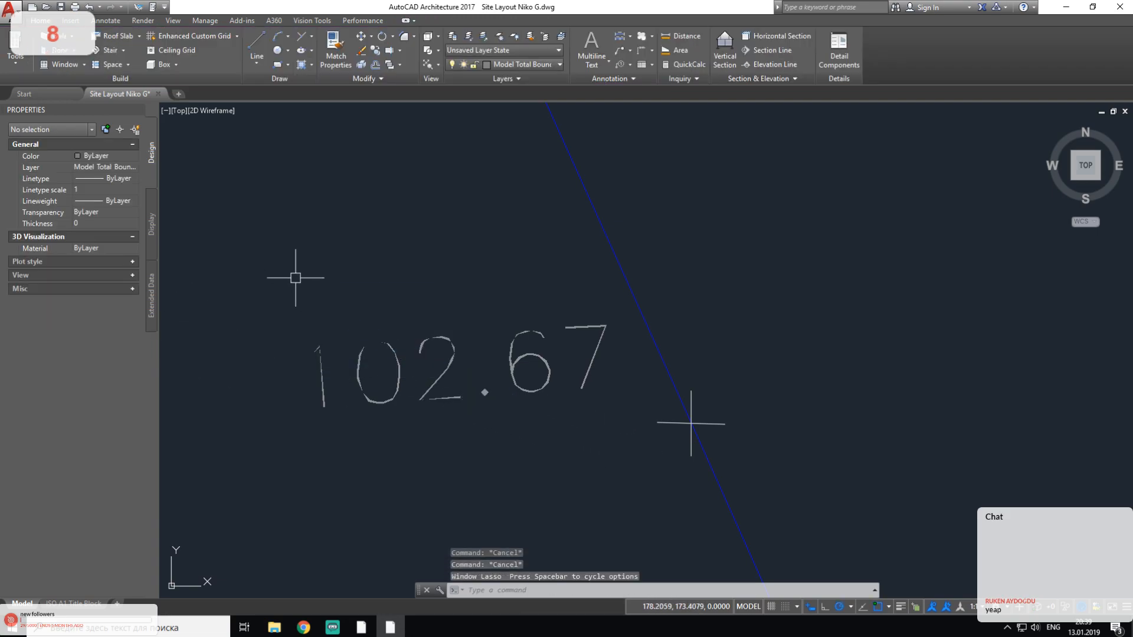
{"action": "left_click", "coordinate": [276, 261]}
{"action": "key", "text": "Escape"}
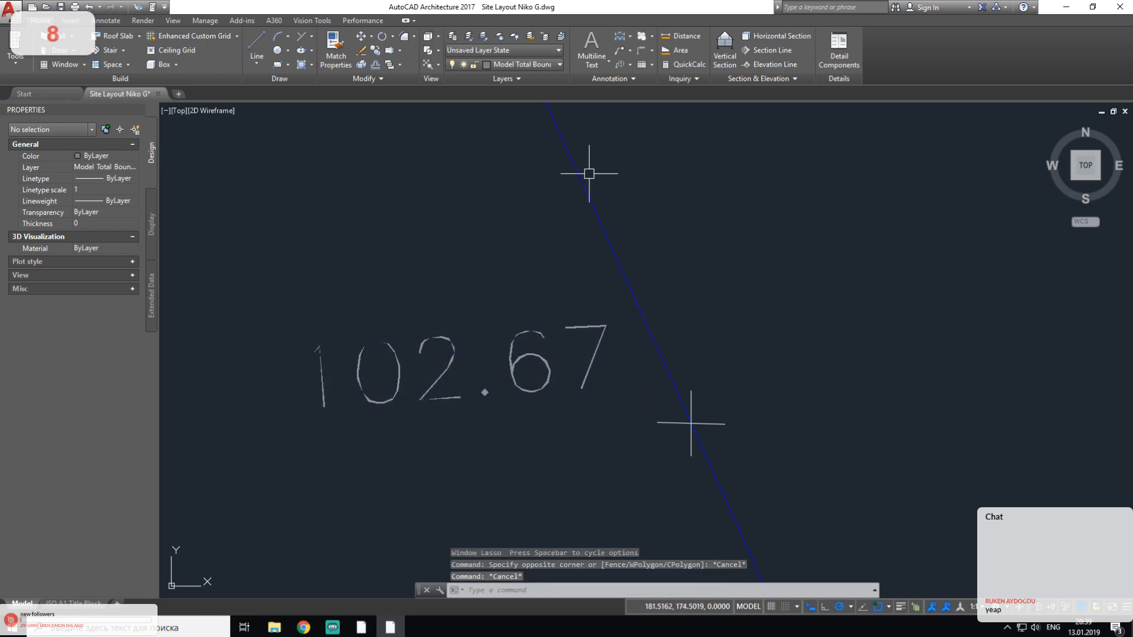
Step: Add a multiline text reading 102.67 below the existing 102.67 survey label
{"action": "left_click", "coordinate": [591, 44]}
{"action": "middle_click_drag", "start_coordinate": [531, 232], "coordinate": [595, 56]}
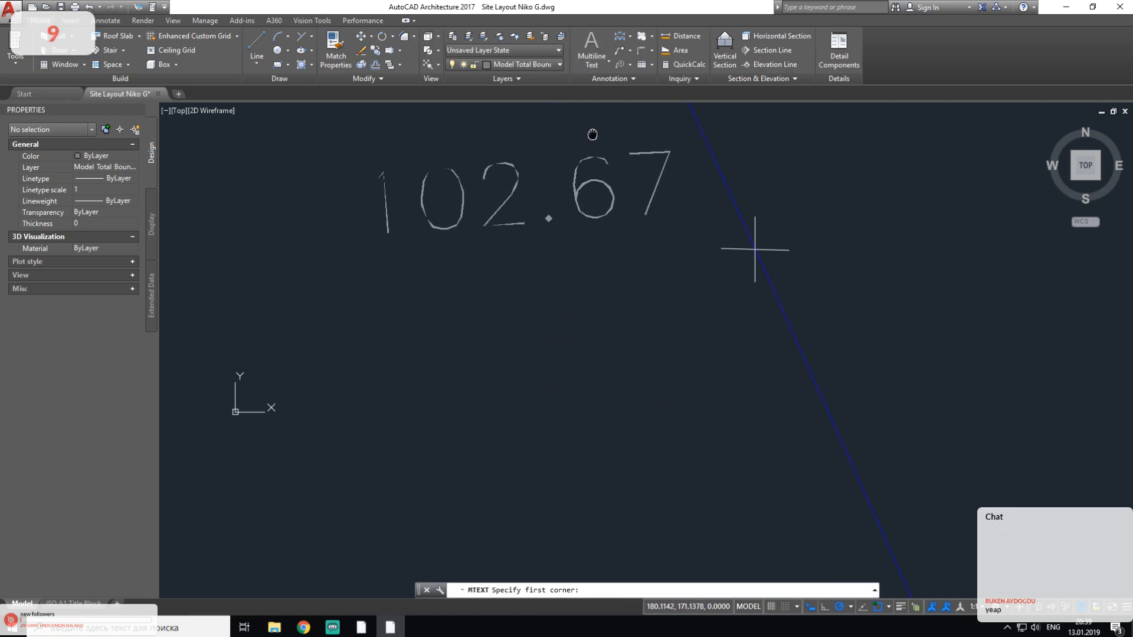
{"action": "left_click", "coordinate": [413, 334]}
{"action": "left_click", "coordinate": [653, 471]}
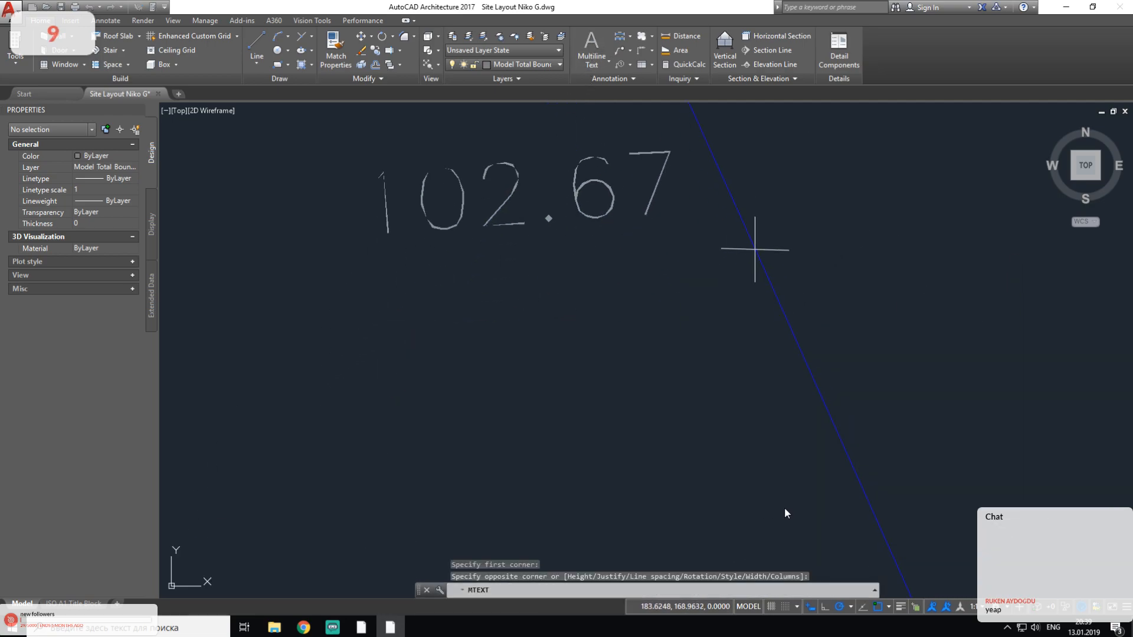
{"action": "left_click", "coordinate": [679, 472]}
{"action": "type", "text": "120"}
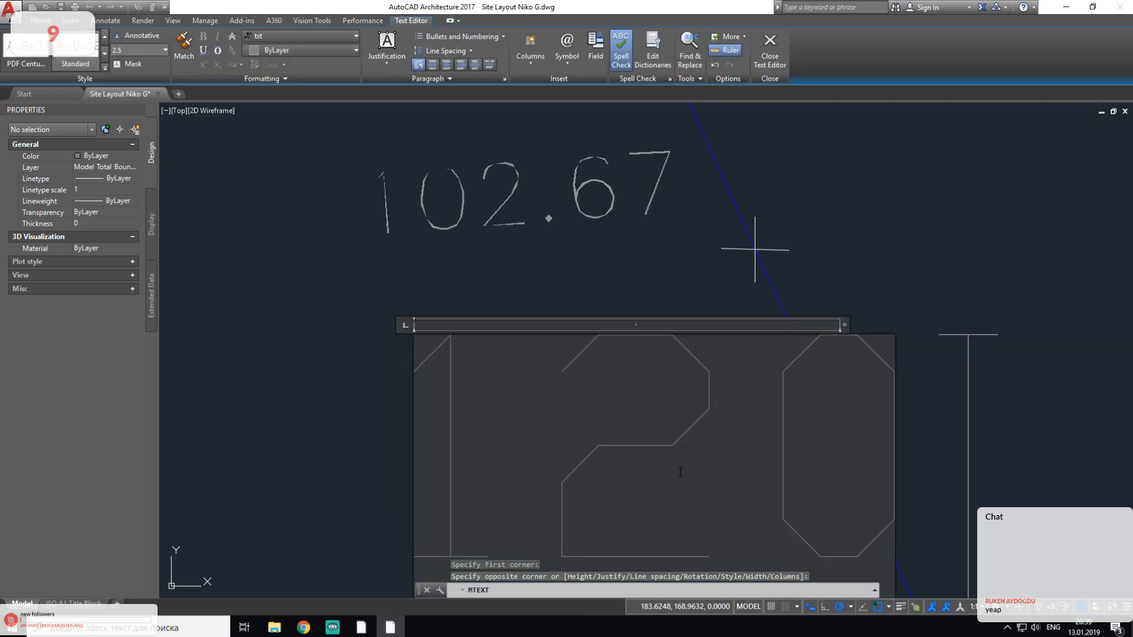
{"action": "key", "text": "BackSpace"}
{"action": "key", "text": "BackSpace"}
{"action": "type", "text": "02."}
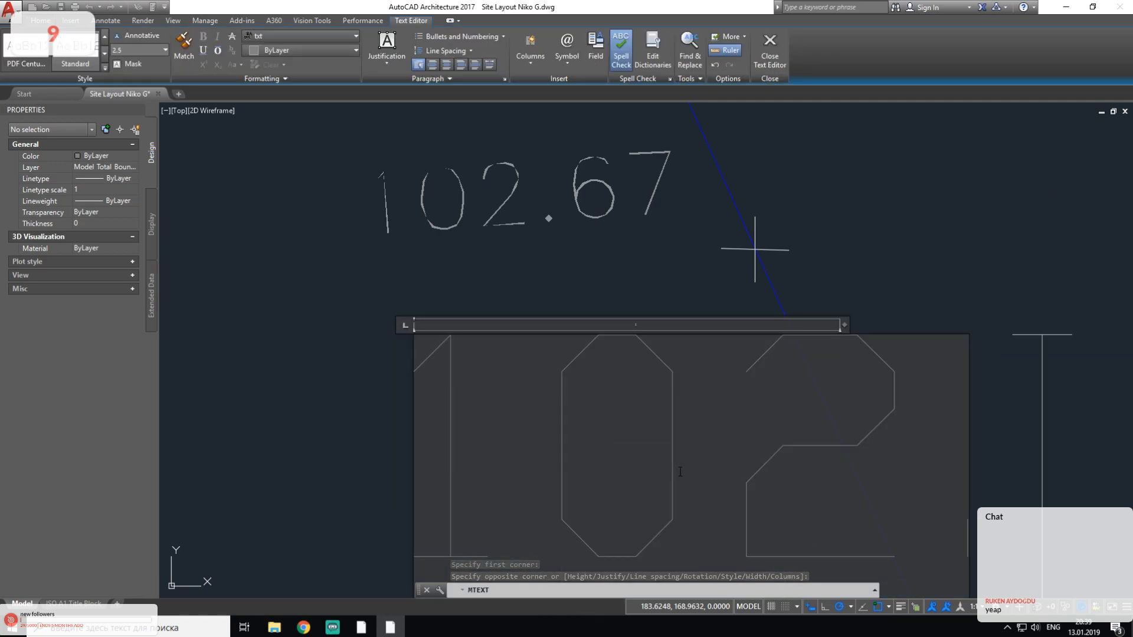
{"action": "type", "text": "67"}
{"action": "left_click", "coordinate": [702, 277]}
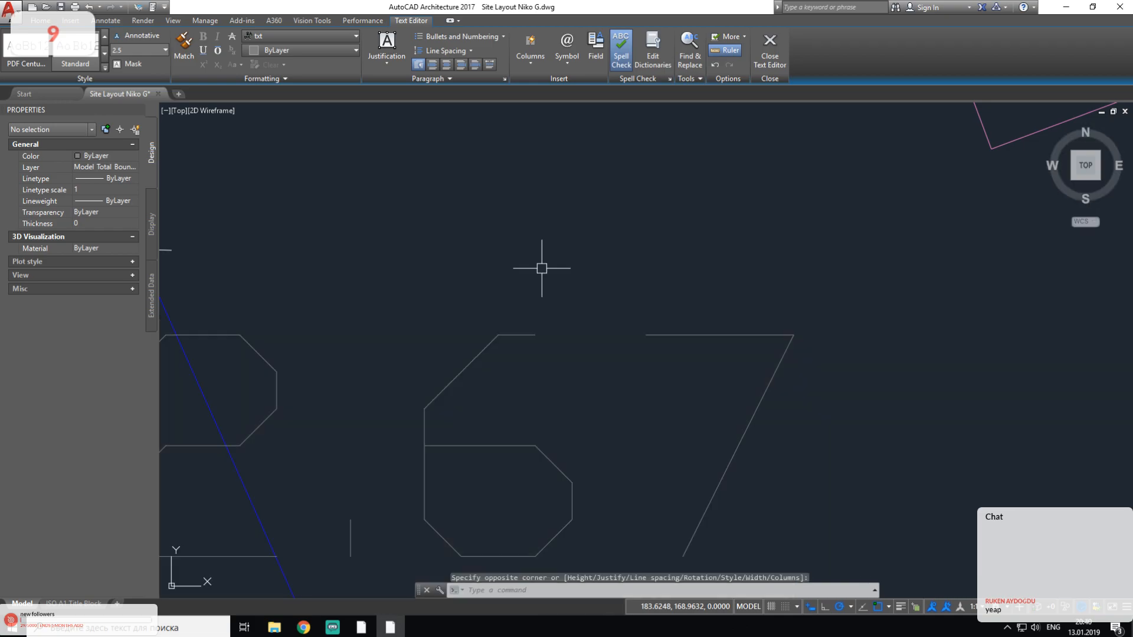
Step: Delete the multiline text reading 102.67 that was added below the original survey label
{"action": "scroll", "coordinate": [541, 268], "scroll_direction": "down", "scroll_amount": 5}
{"action": "scroll", "coordinate": [471, 281], "scroll_direction": "up", "scroll_amount": 3}
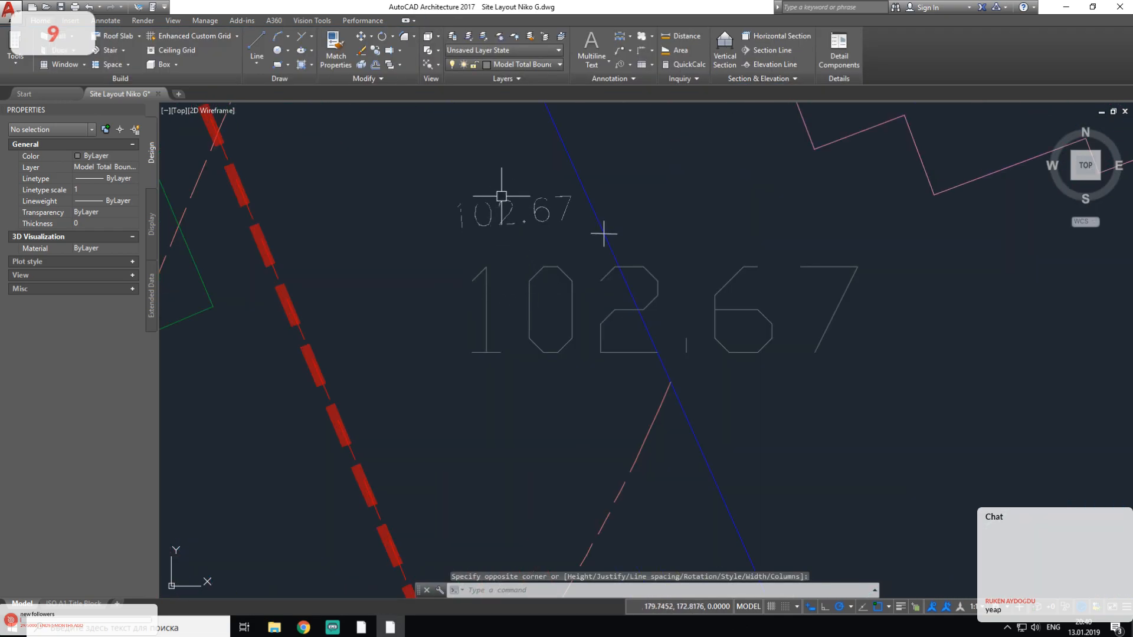
{"action": "left_click", "coordinate": [519, 296]}
{"action": "key", "text": "Delete"}
Step: Save the site layout drawing on the desktop under the name Test_V_Toposurface
{"action": "scroll", "coordinate": [539, 290], "scroll_direction": "down", "scroll_amount": 8}
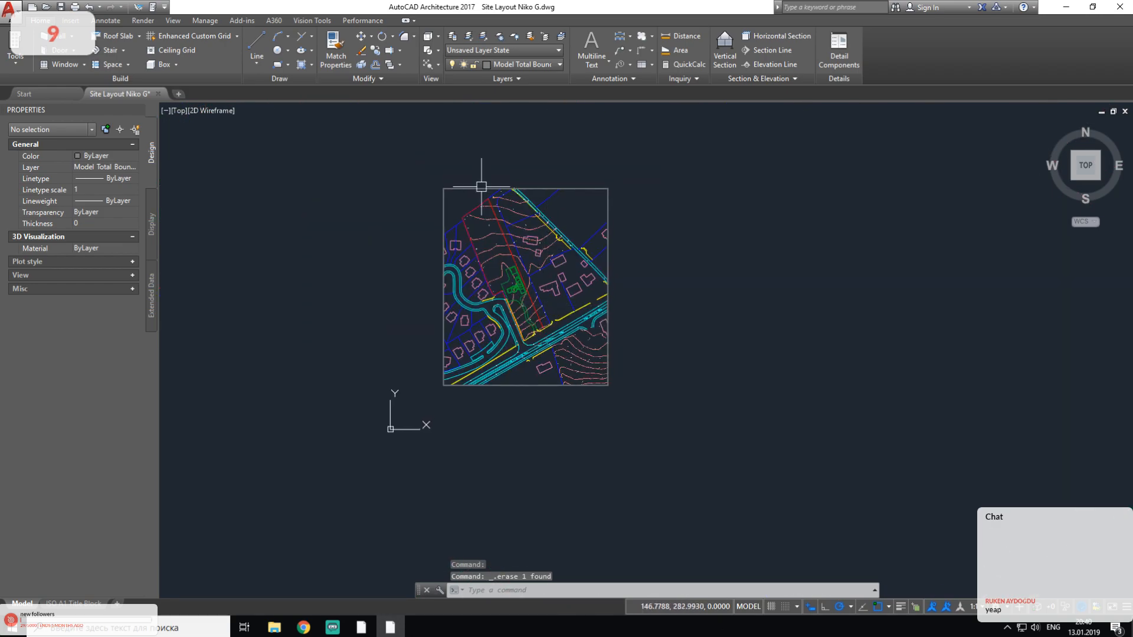
{"action": "left_click", "coordinate": [8, 8]}
{"action": "mouse_move", "coordinate": [79, 164]}
{"action": "left_click", "coordinate": [194, 86]}
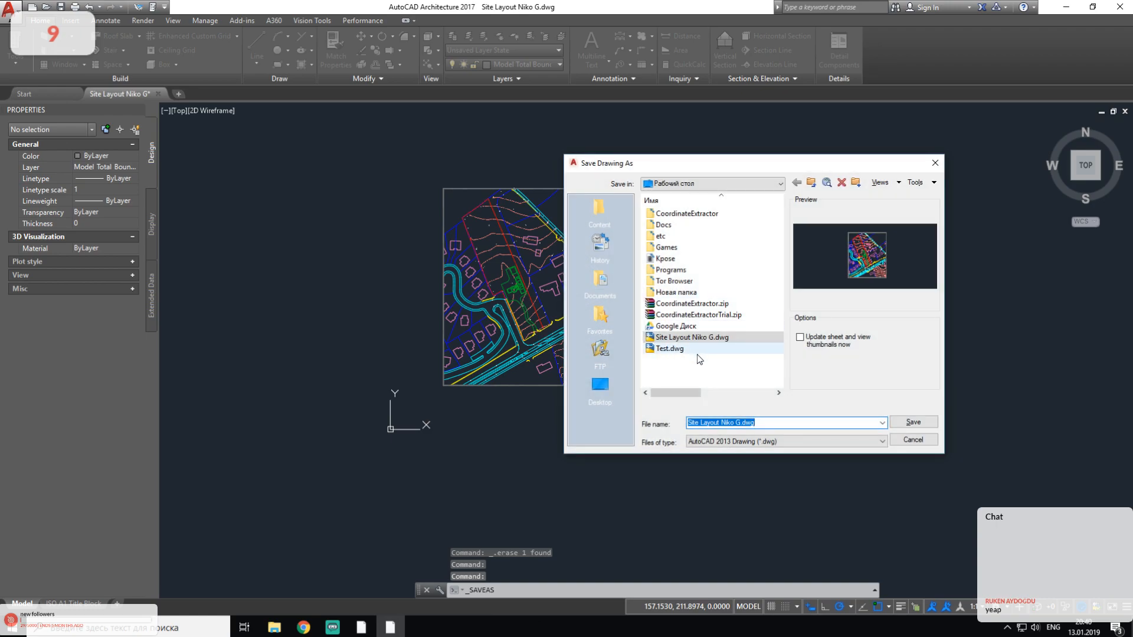
{"action": "type", "text": "Test"}
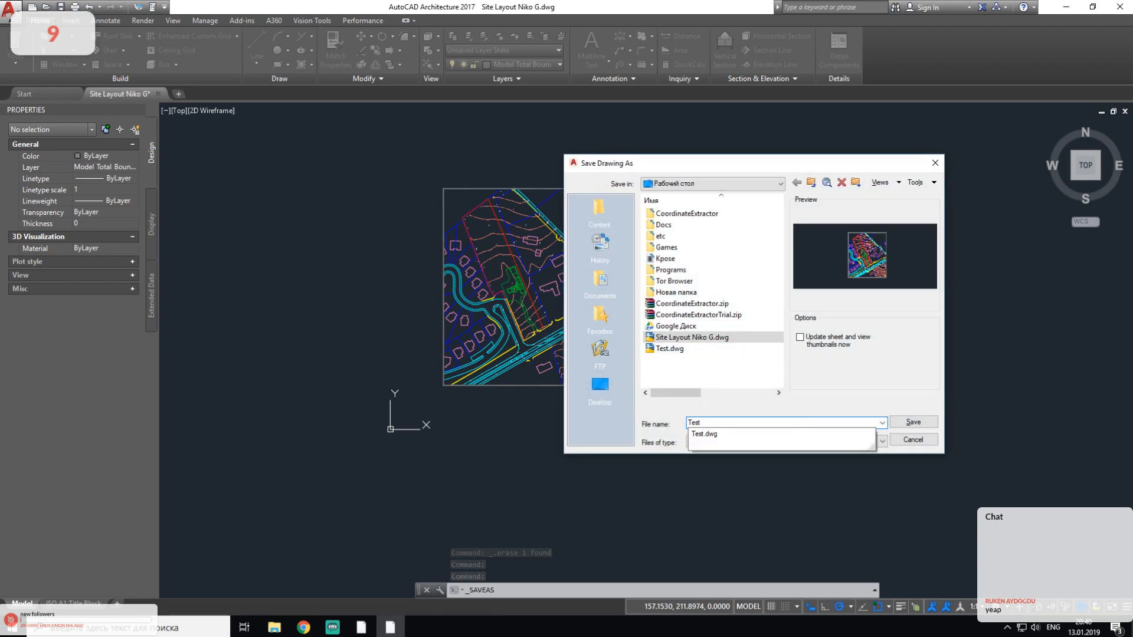
{"action": "type", "text": "_V_To"}
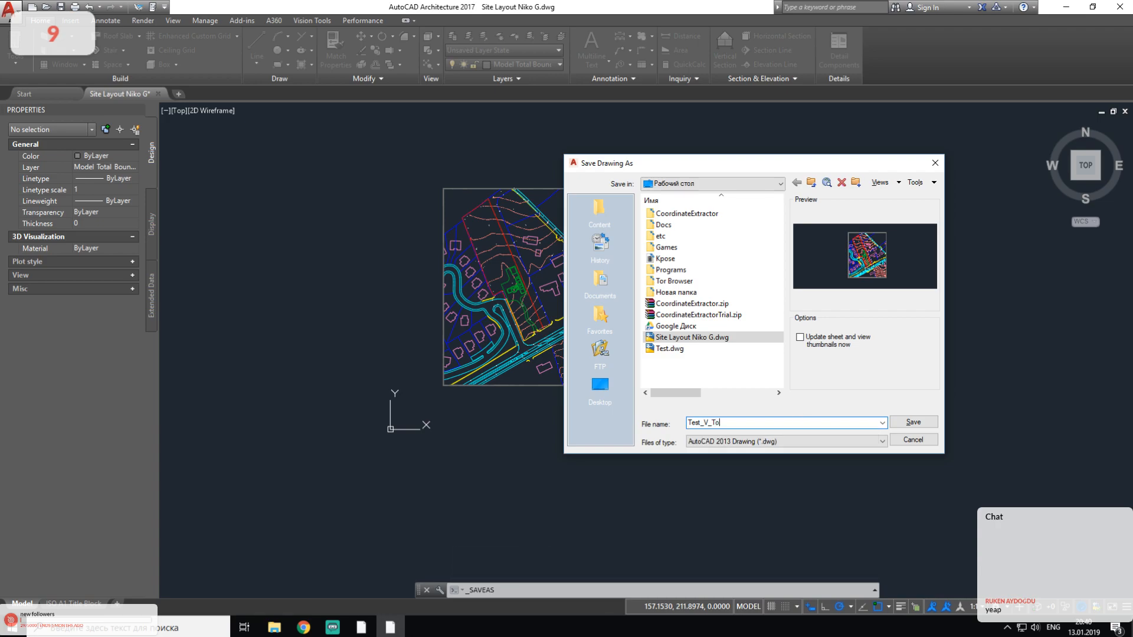
{"action": "type", "text": "posurface"}
{"action": "key", "text": "Return"}
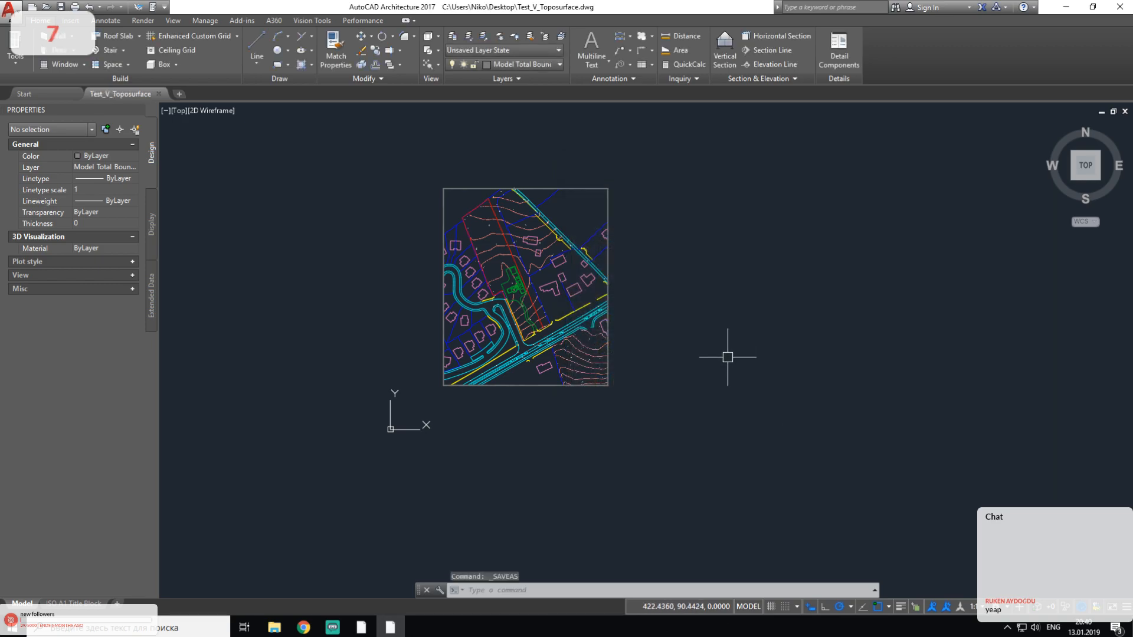
Step: Switch to the new Revit project and choose Test_V_Toposurface.dwg from the desktop as the CAD file to link
{"action": "left_click", "coordinate": [362, 629]}
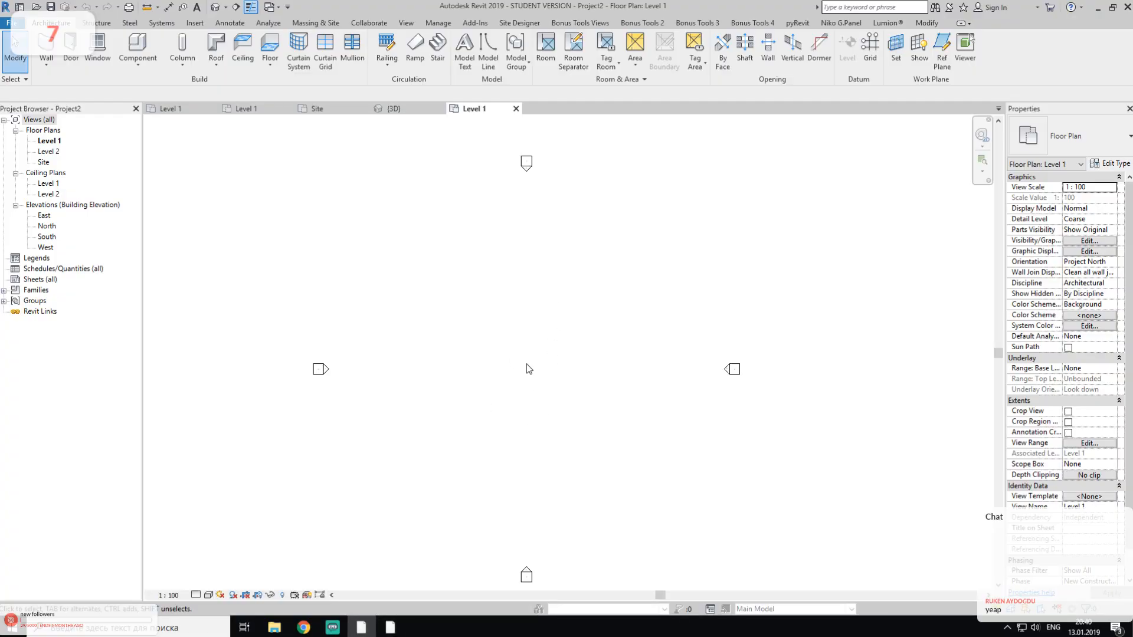
{"action": "scroll", "coordinate": [564, 366], "scroll_direction": "down", "scroll_amount": 4}
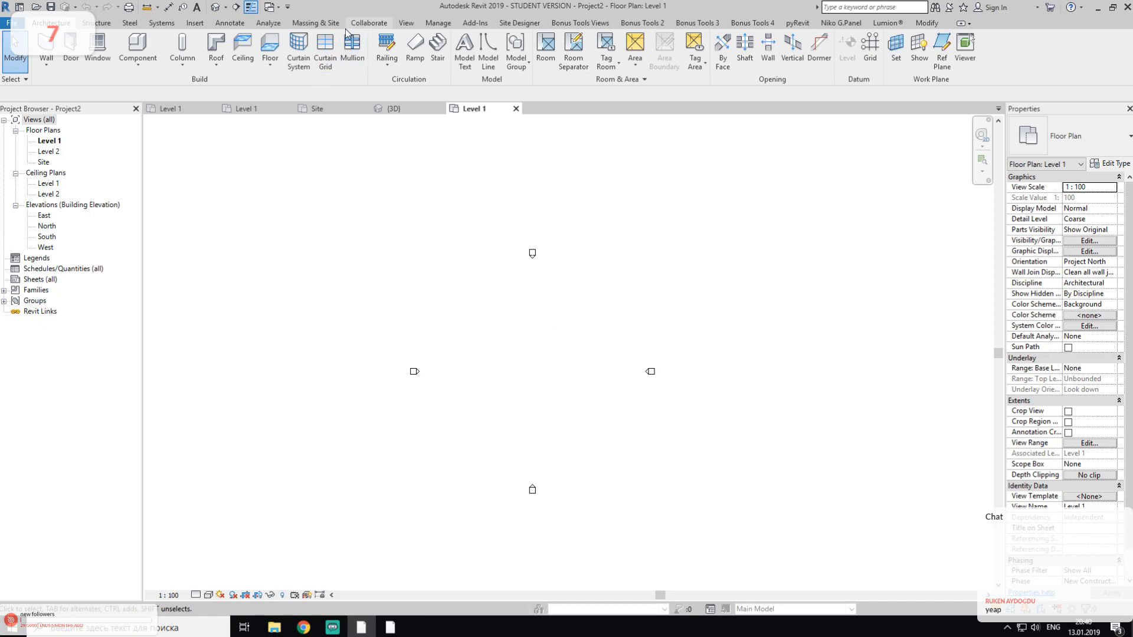
{"action": "left_click", "coordinate": [313, 24]}
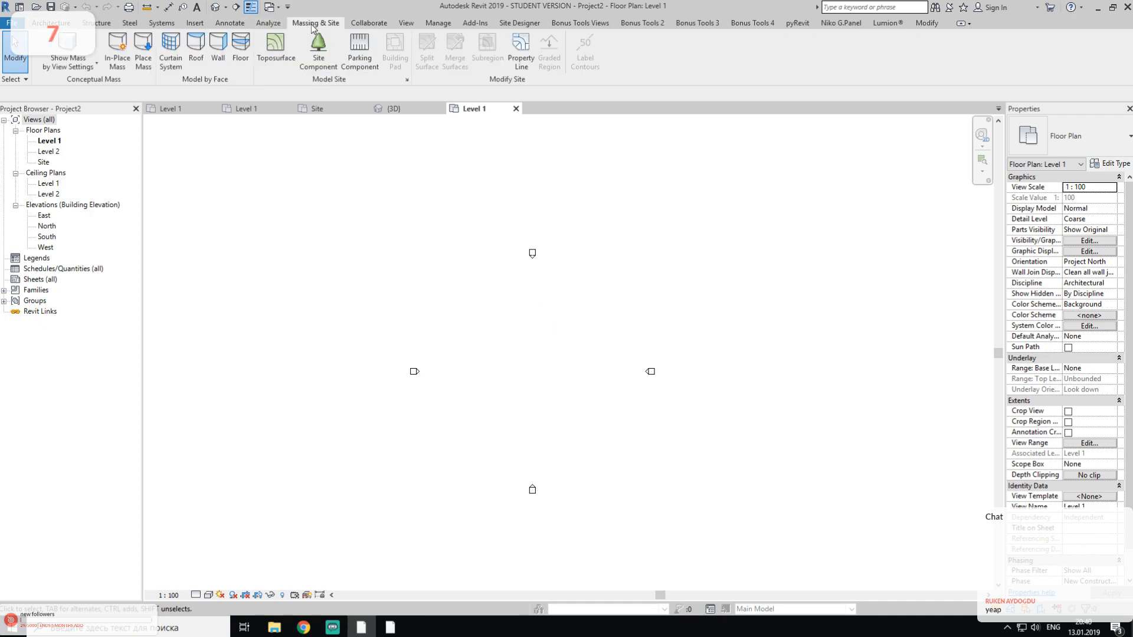
{"action": "left_click", "coordinate": [197, 23]}
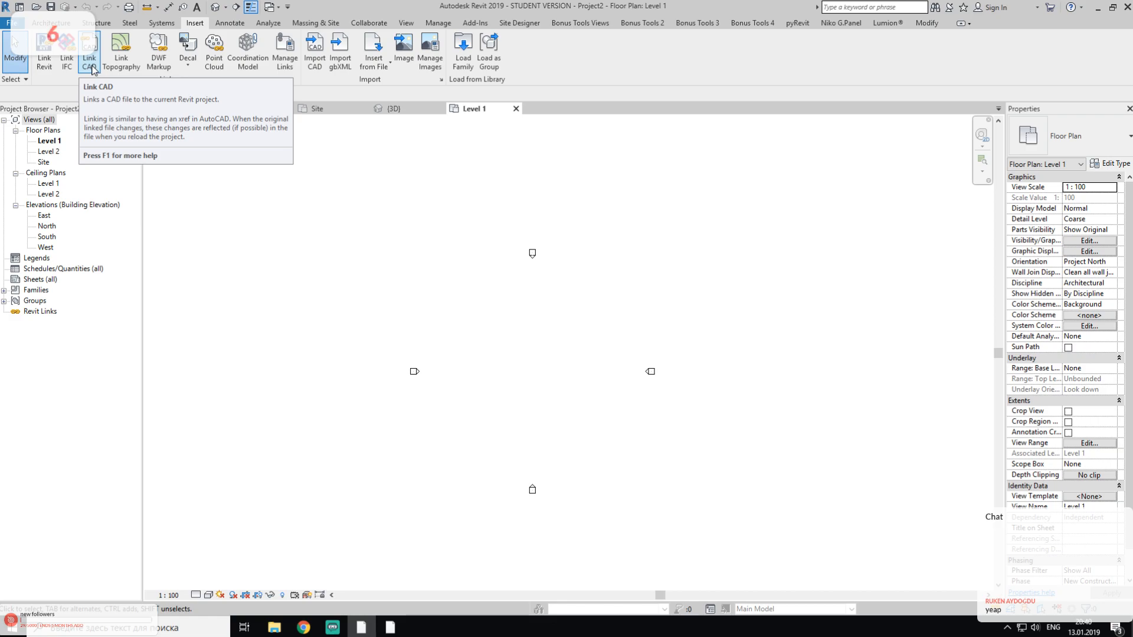
{"action": "left_click", "coordinate": [93, 70]}
{"action": "scroll", "coordinate": [378, 284], "scroll_direction": "down", "scroll_amount": 5}
{"action": "left_click", "coordinate": [370, 263]}
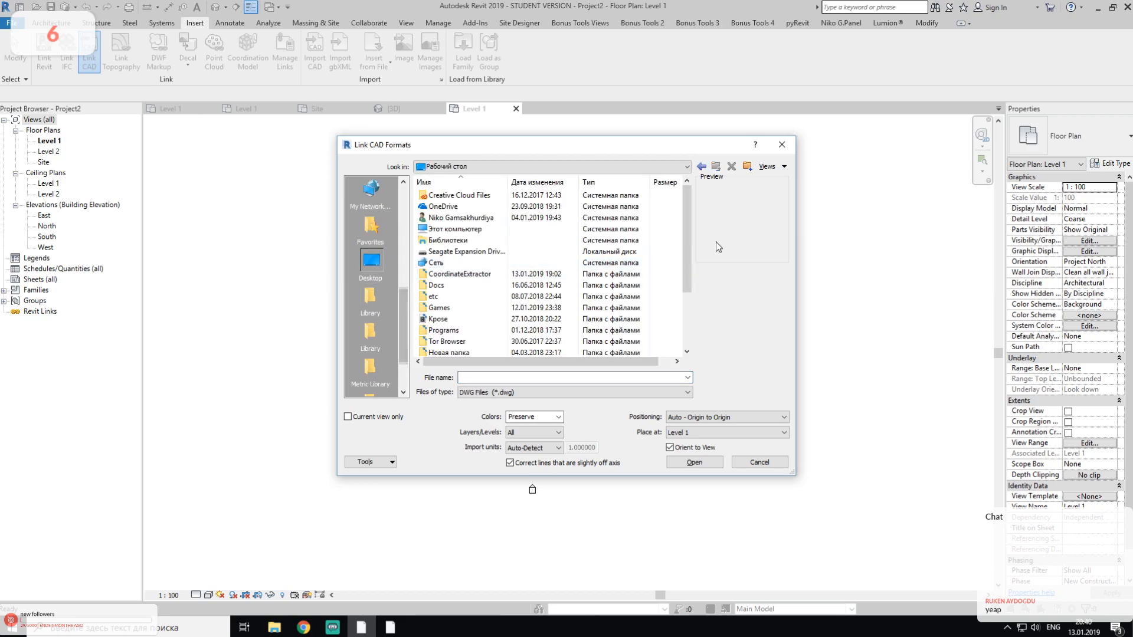
{"action": "left_click_drag", "start_coordinate": [685, 243], "coordinate": [686, 324]}
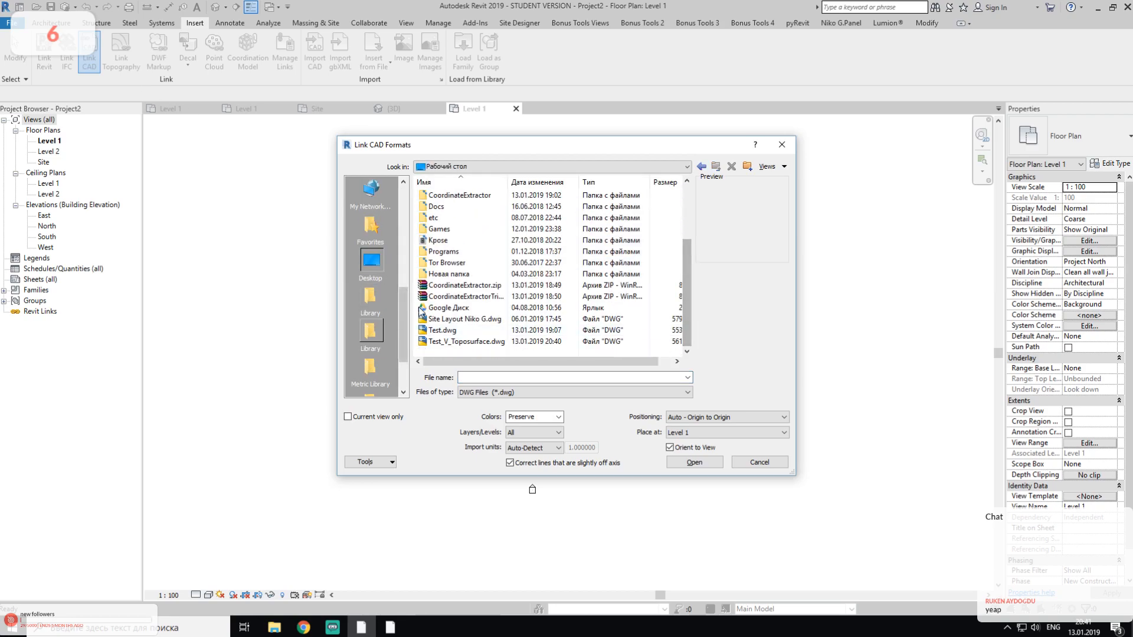
{"action": "left_click", "coordinate": [466, 341]}
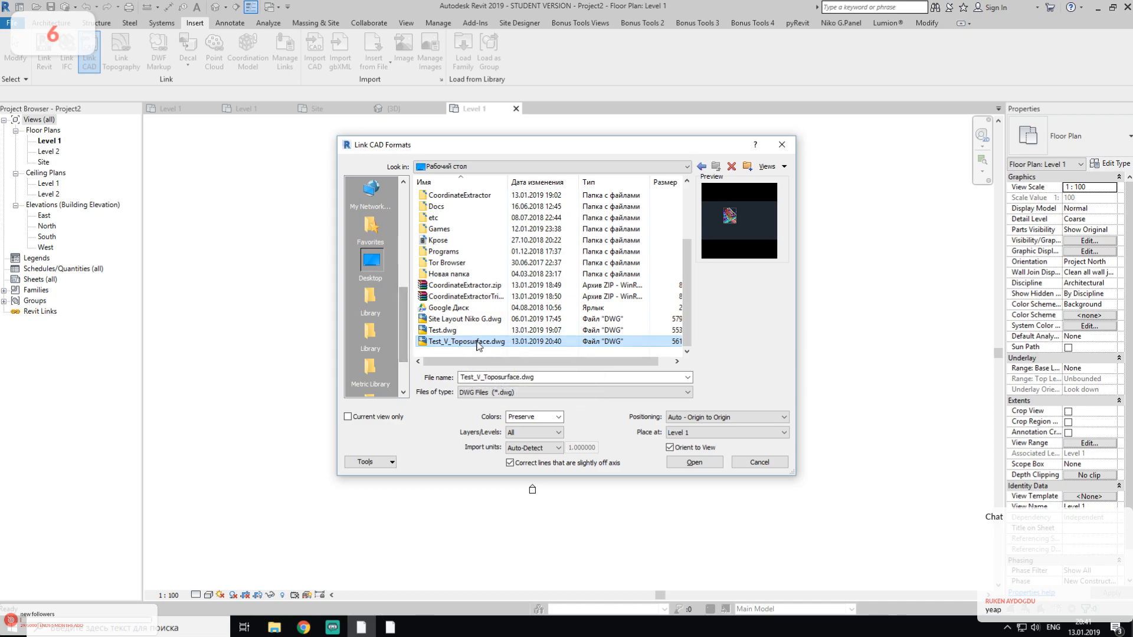
Step: Restrict the CAD link to the current view, with meter as the import units and Manual - Center positioning
{"action": "left_click", "coordinate": [347, 416]}
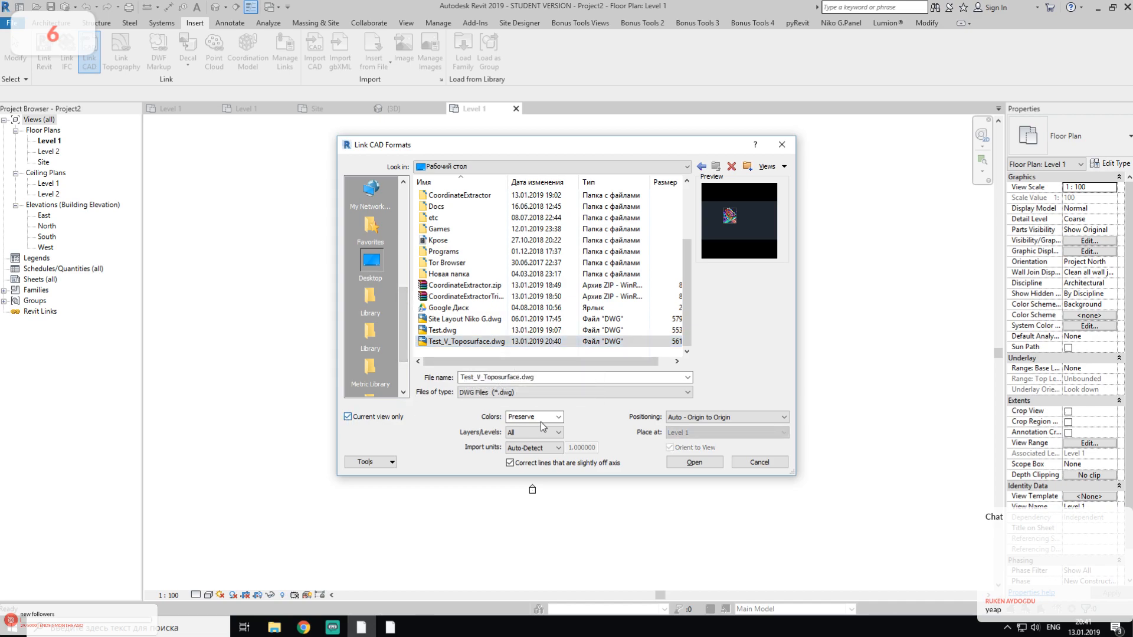
{"action": "left_click", "coordinate": [557, 417]}
{"action": "left_click", "coordinate": [558, 417]}
{"action": "left_click", "coordinate": [537, 448]}
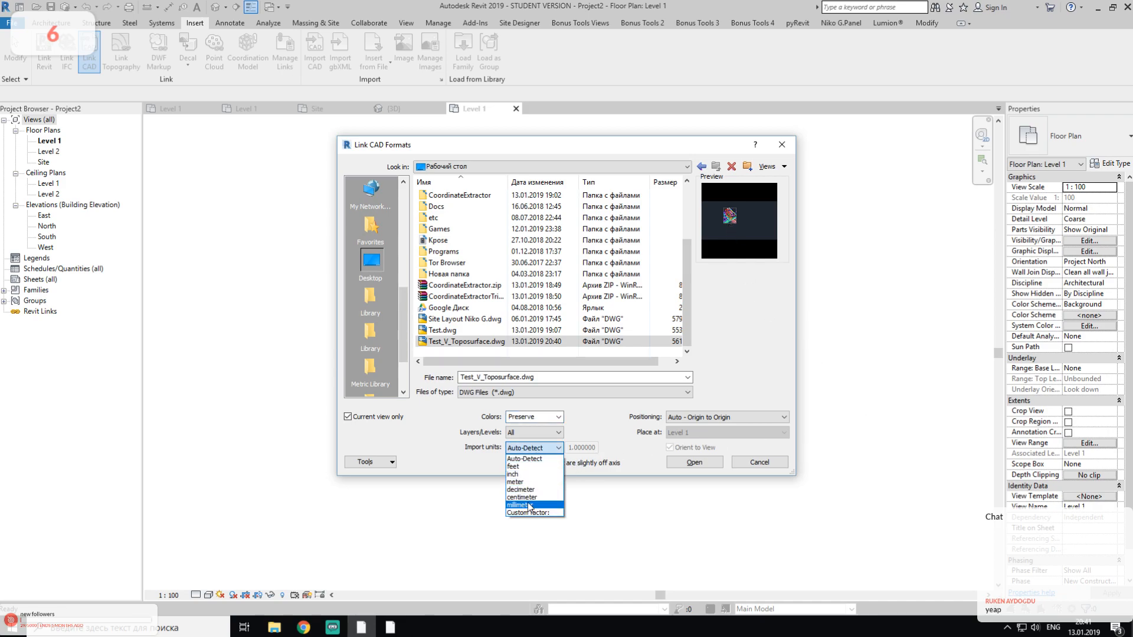
{"action": "left_click", "coordinate": [535, 482]}
{"action": "left_click", "coordinate": [707, 418]}
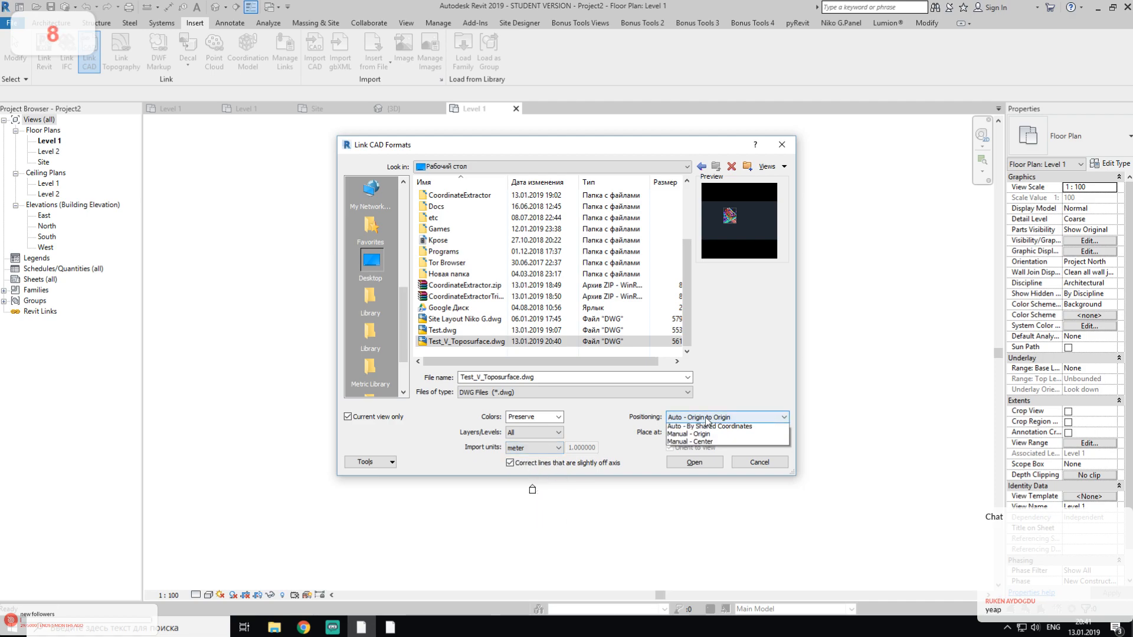
{"action": "left_click", "coordinate": [692, 461]}
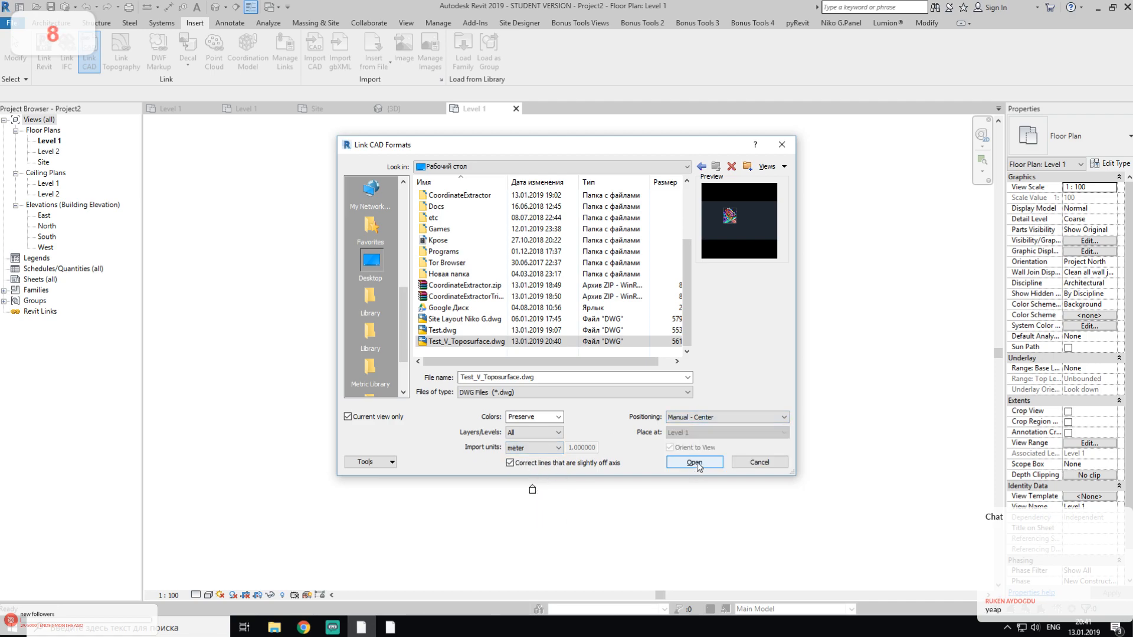
Step: Link the drawing and place it in the Level 1 plan at the middle of the four elevation markers
{"action": "left_click", "coordinate": [697, 464]}
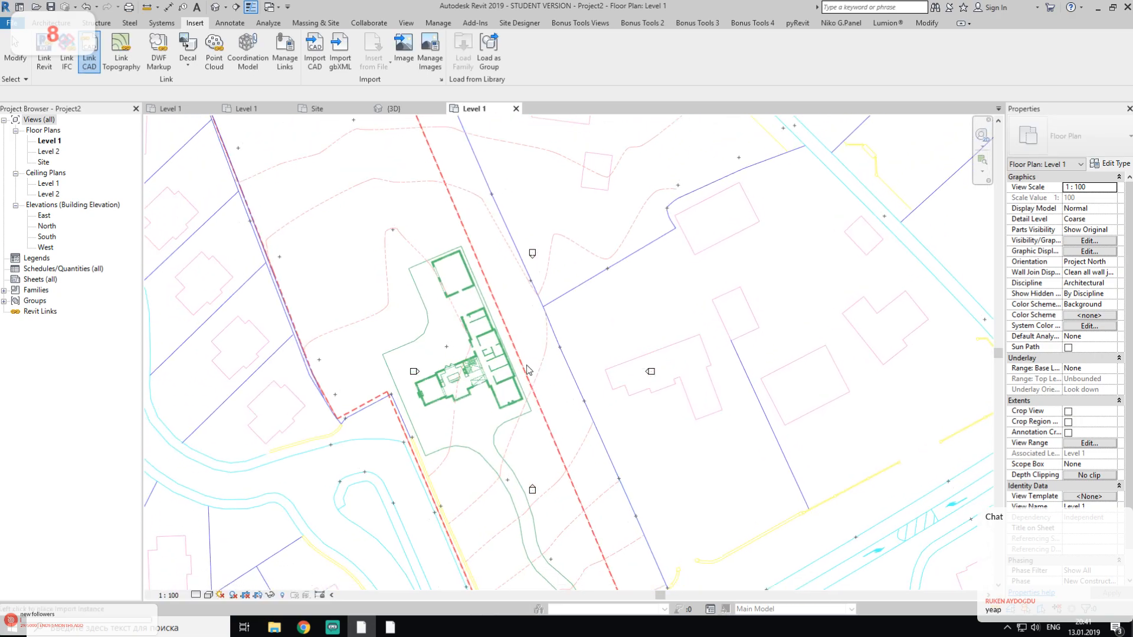
{"action": "left_click", "coordinate": [529, 386]}
{"action": "scroll", "coordinate": [565, 352], "scroll_direction": "down", "scroll_amount": 3}
{"action": "scroll", "coordinate": [566, 352], "scroll_direction": "down", "scroll_amount": 2}
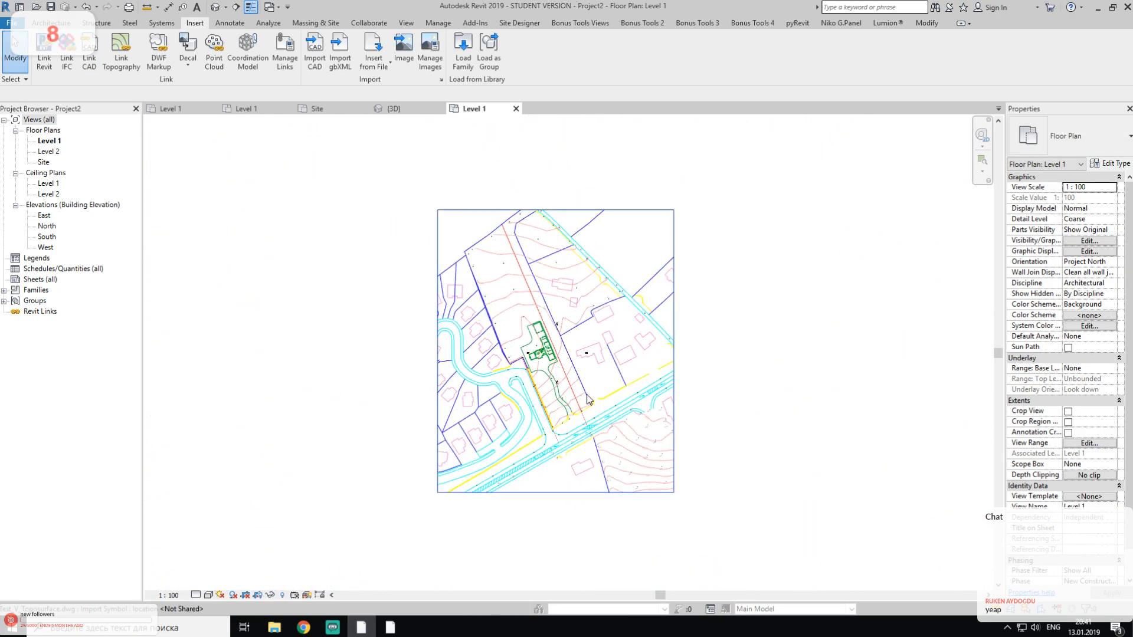
{"action": "left_click", "coordinate": [698, 453]}
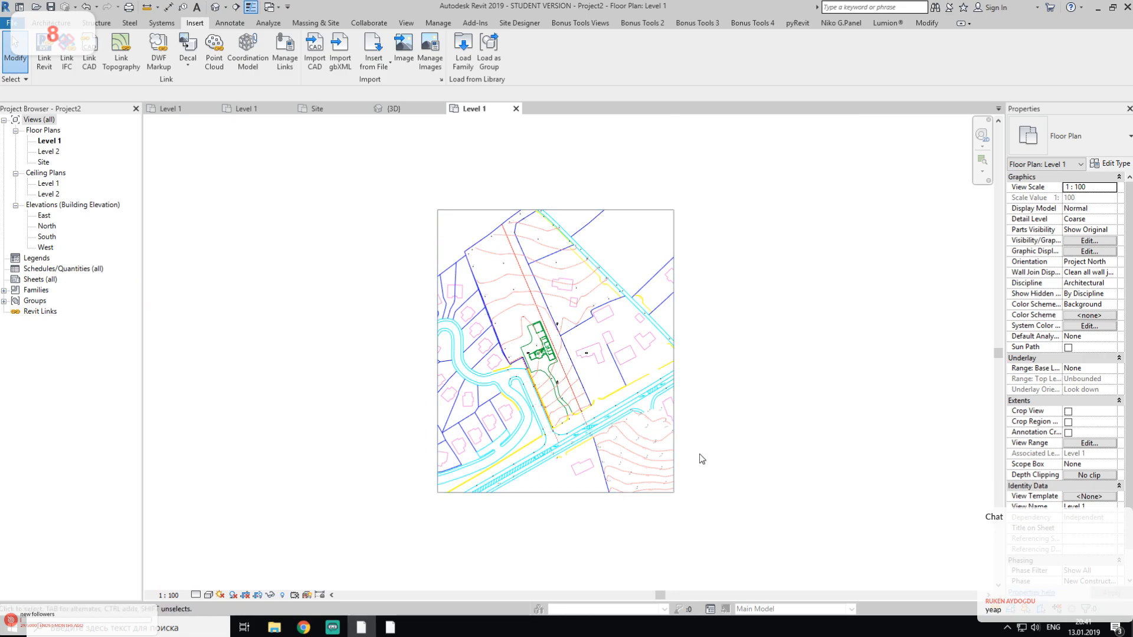
Step: Examine the survey points and labels around the roads and contour lines of the linked site drawing
{"action": "middle_click_drag", "start_coordinate": [515, 395], "coordinate": [529, 401]}
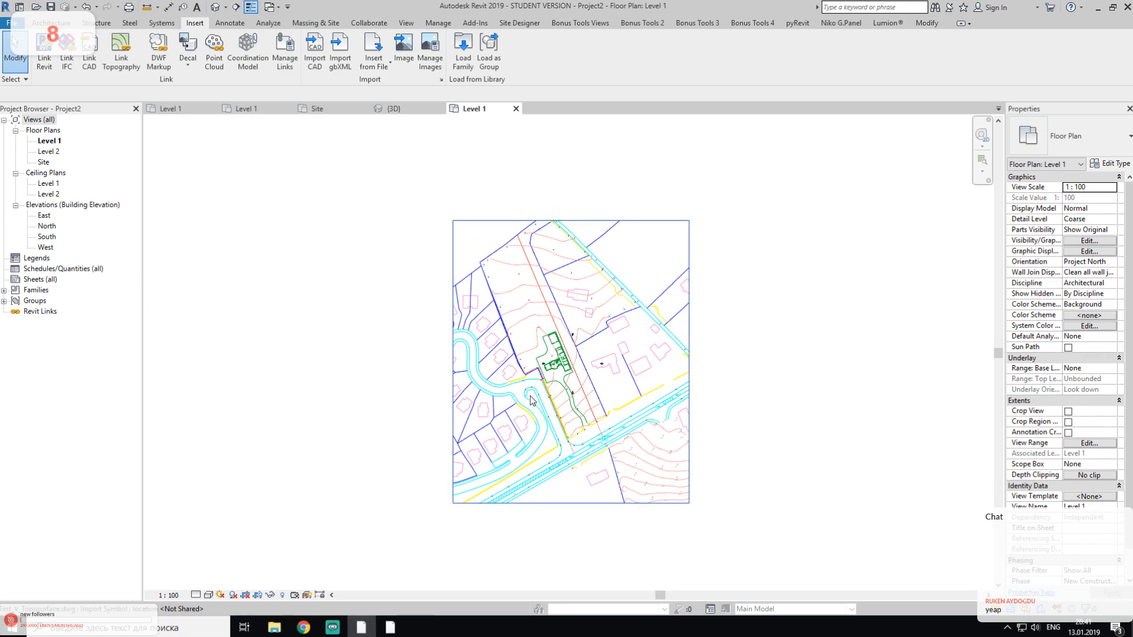
{"action": "scroll", "coordinate": [573, 369], "scroll_direction": "up", "scroll_amount": 2}
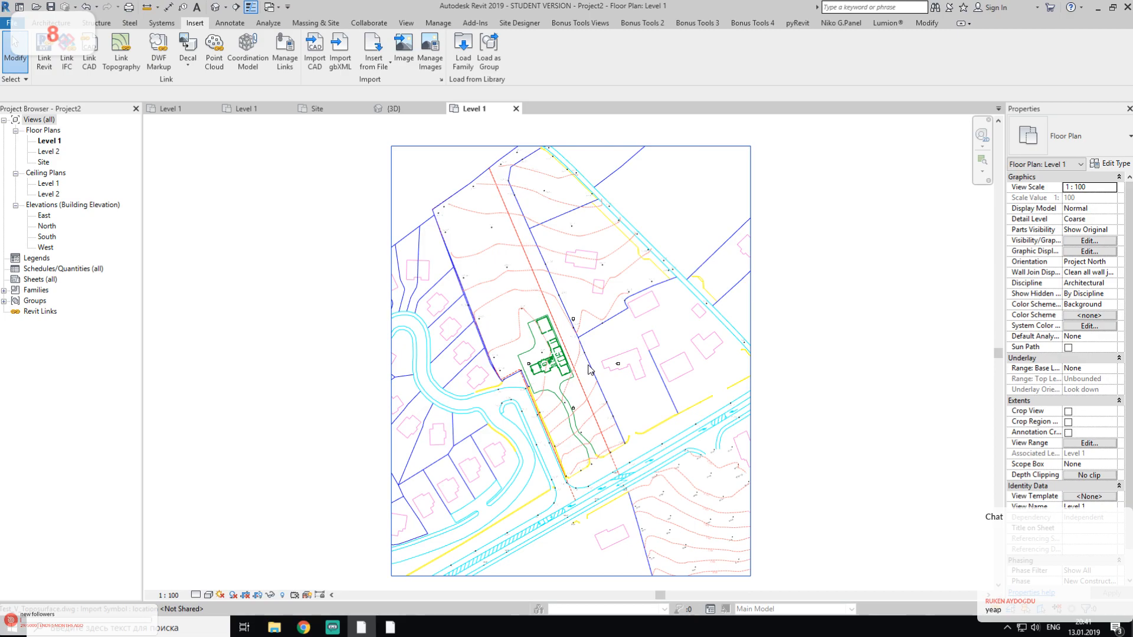
{"action": "middle_click_drag", "start_coordinate": [559, 444], "coordinate": [554, 366]}
{"action": "scroll", "coordinate": [557, 415], "scroll_direction": "up", "scroll_amount": 4}
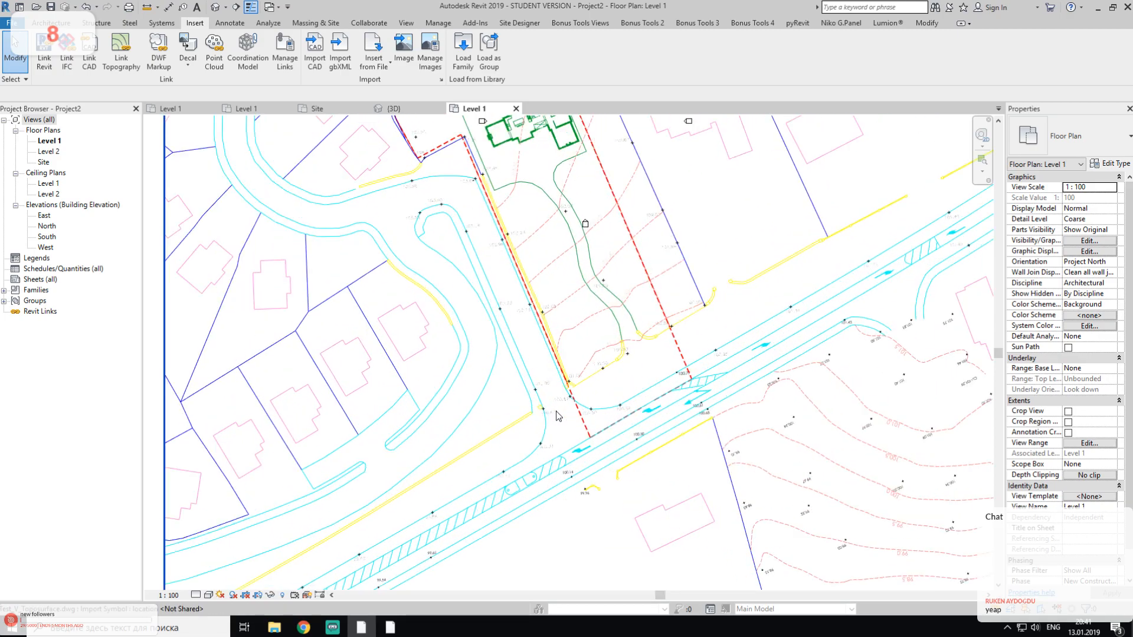
{"action": "scroll", "coordinate": [556, 415], "scroll_direction": "down", "scroll_amount": 4}
{"action": "middle_click_drag", "start_coordinate": [567, 452], "coordinate": [544, 402]}
{"action": "scroll", "coordinate": [661, 465], "scroll_direction": "up", "scroll_amount": 5}
{"action": "scroll", "coordinate": [661, 463], "scroll_direction": "down", "scroll_amount": 4}
{"action": "middle_click_drag", "start_coordinate": [661, 407], "coordinate": [669, 485]}
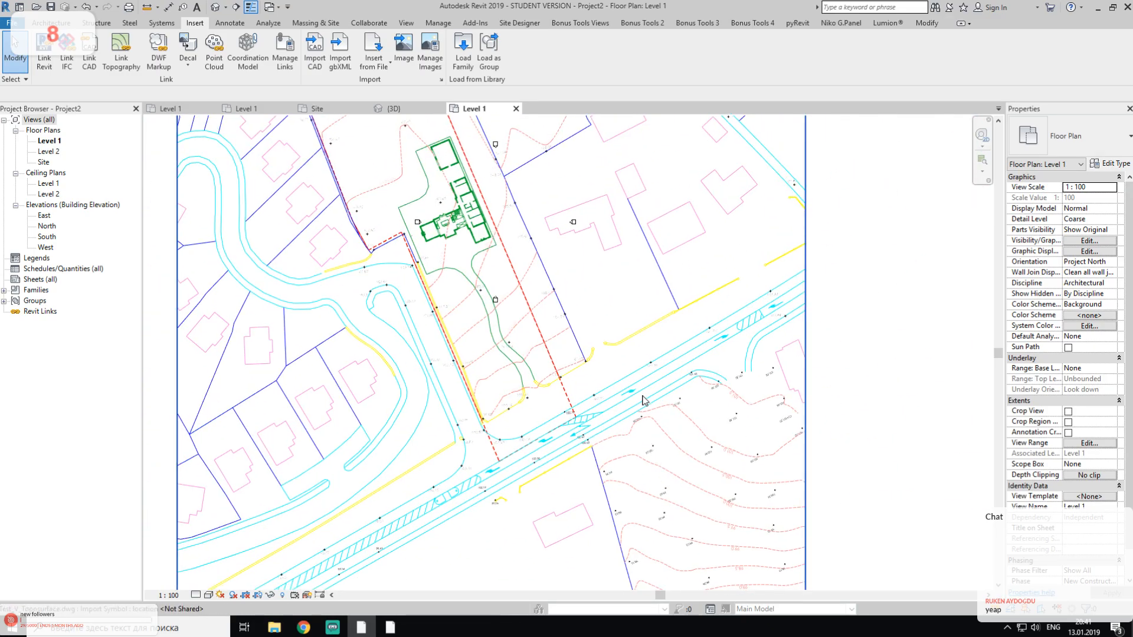
Step: Select the linked site drawing to check its extent and properties, and clear the selection
{"action": "left_click", "coordinate": [756, 416]}
{"action": "scroll", "coordinate": [796, 436], "scroll_direction": "down", "scroll_amount": 2}
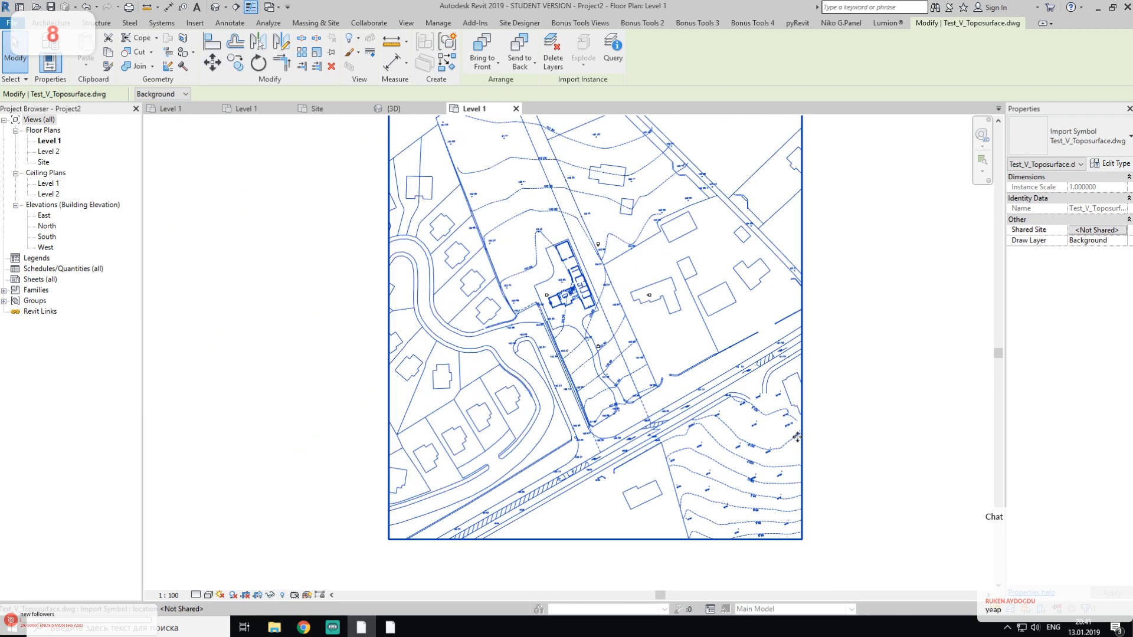
{"action": "middle_click_drag", "start_coordinate": [797, 436], "coordinate": [659, 444]}
{"action": "mouse_move", "coordinate": [624, 371]}
{"action": "middle_mouse_down"}
{"action": "mouse_move", "coordinate": [691, 423]}
{"action": "mouse_move", "coordinate": [653, 418]}
{"action": "middle_mouse_up"}
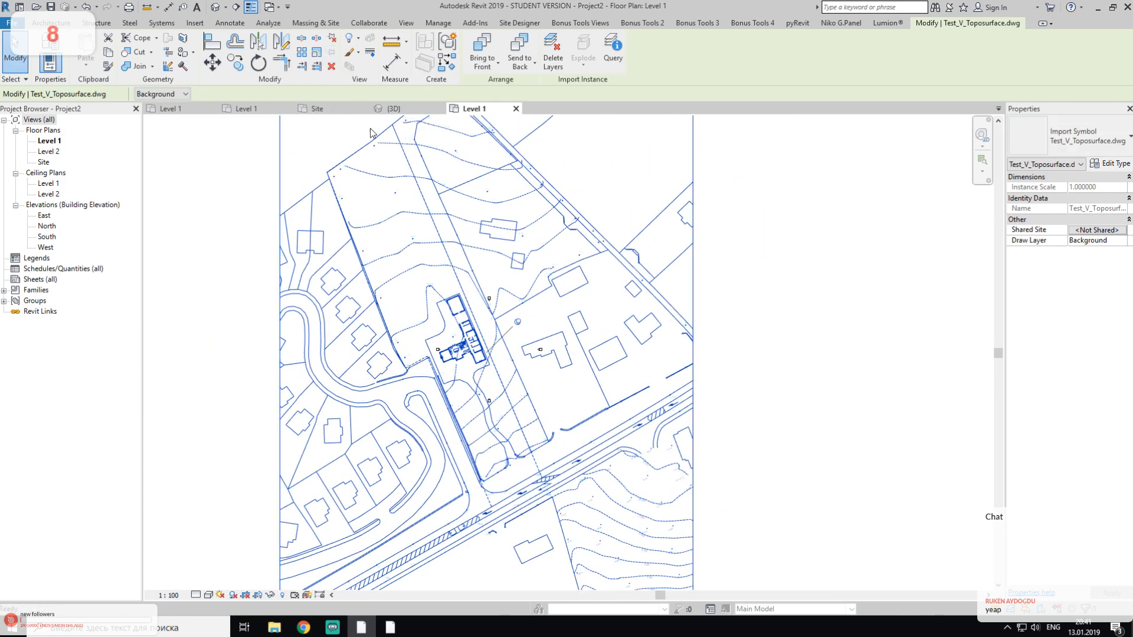
{"action": "left_click", "coordinate": [676, 370]}
{"action": "left_click", "coordinate": [727, 346]}
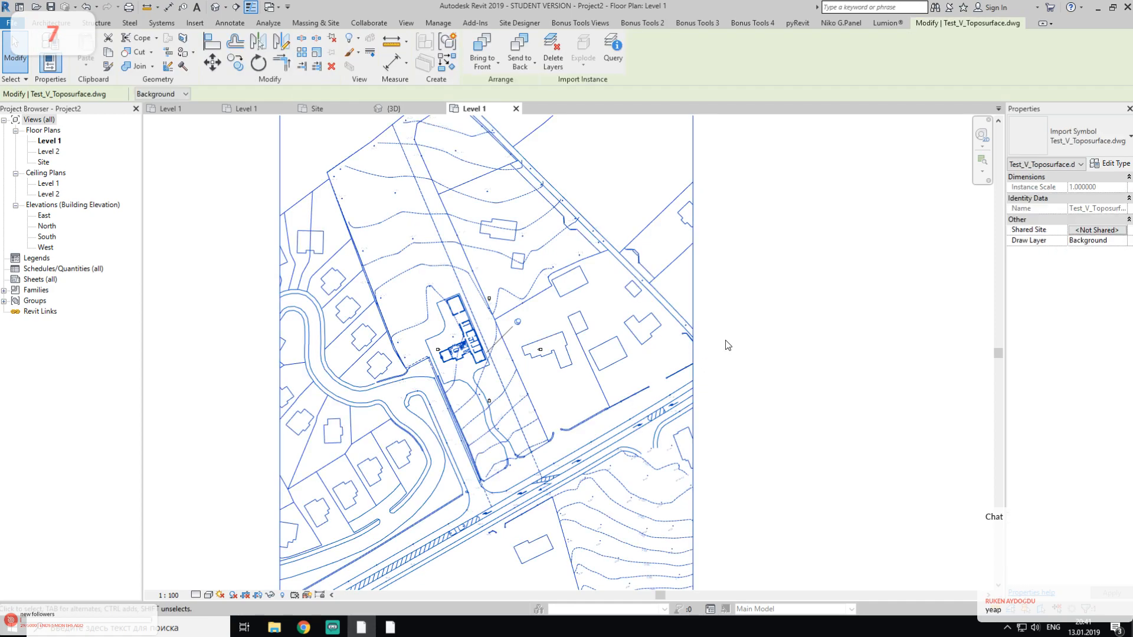
{"action": "left_click_drag", "start_coordinate": [837, 281], "coordinate": [596, 510]}
{"action": "left_click", "coordinate": [850, 368]}
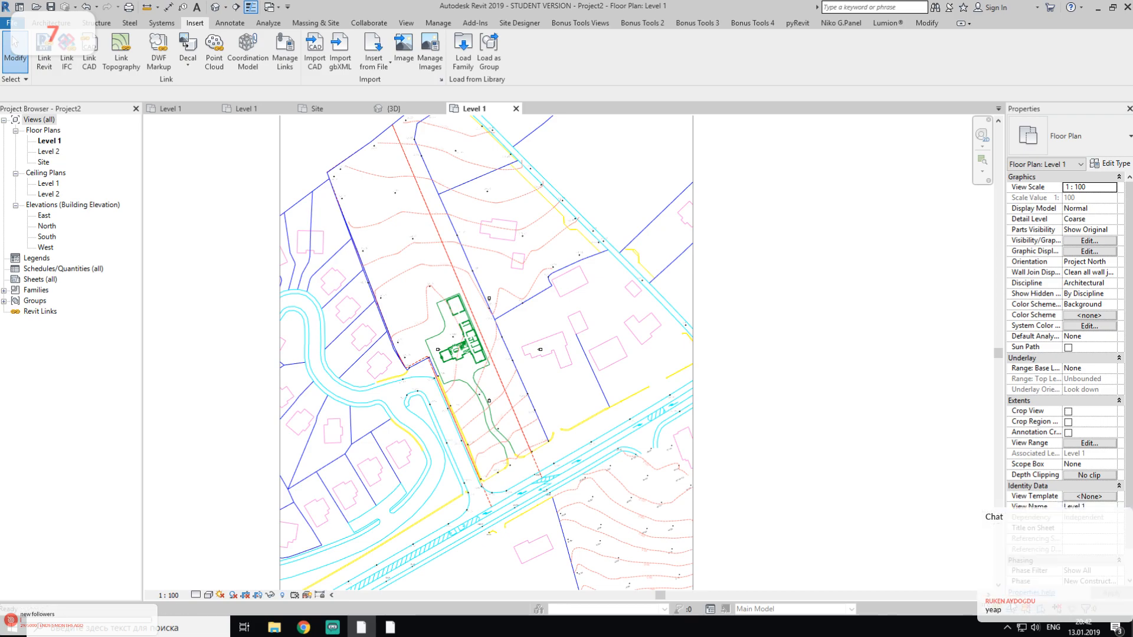
{"action": "left_click_drag", "start_coordinate": [848, 289], "coordinate": [506, 472]}
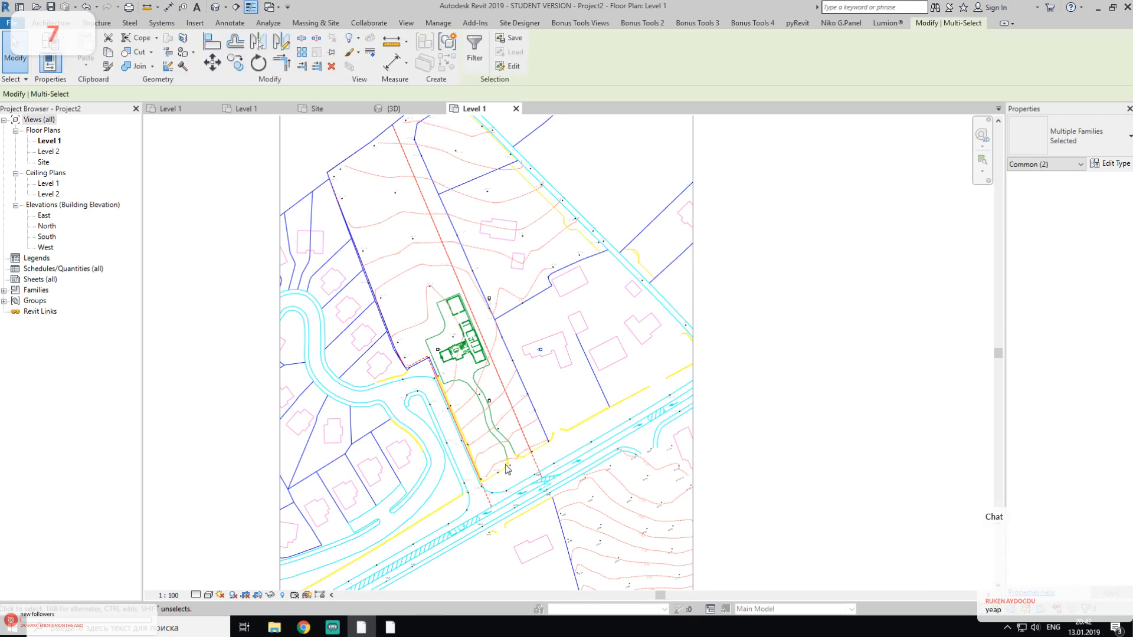
{"action": "left_click_drag", "start_coordinate": [828, 251], "coordinate": [631, 455]}
{"action": "left_click_drag", "start_coordinate": [750, 269], "coordinate": [579, 458]}
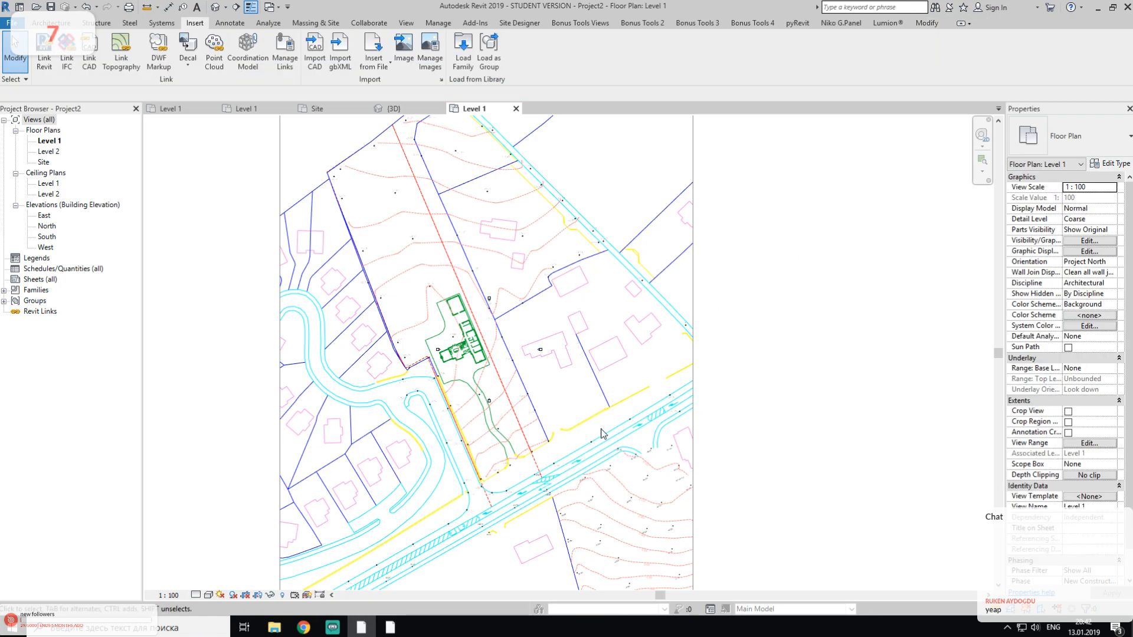
{"action": "middle_click_drag", "start_coordinate": [455, 500], "coordinate": [417, 384]}
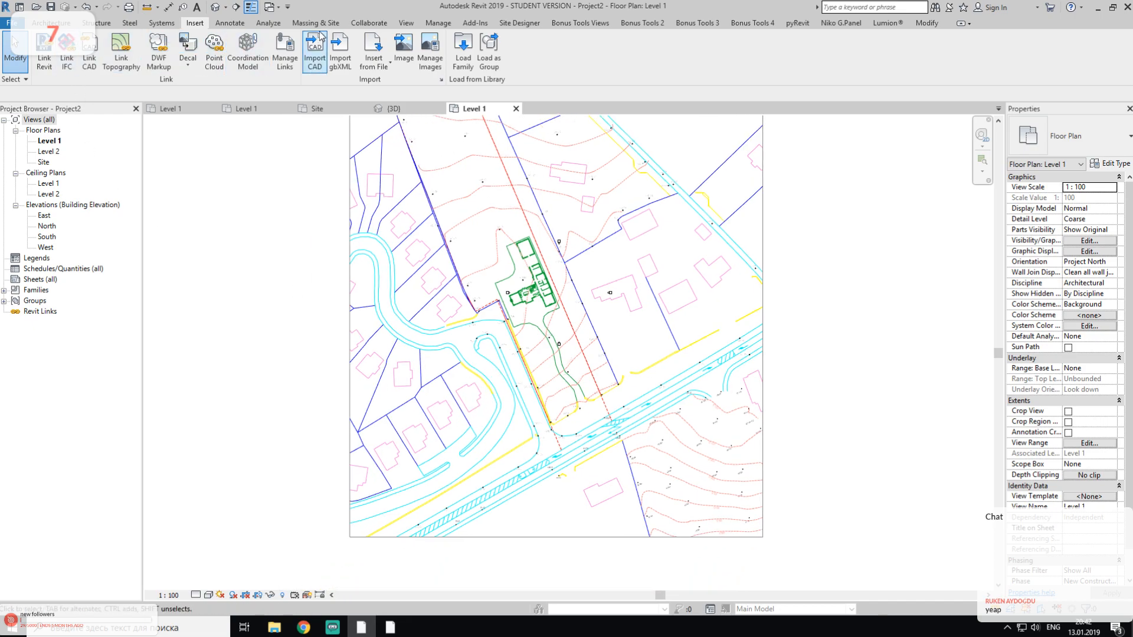
{"action": "left_click", "coordinate": [322, 24]}
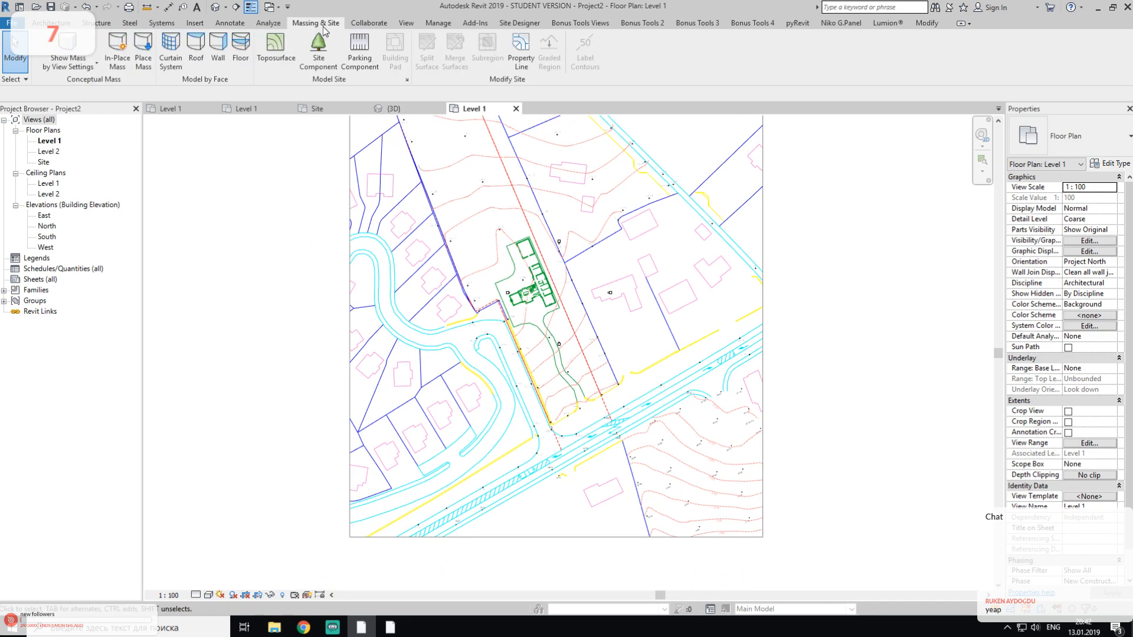
{"action": "left_click", "coordinate": [276, 50]}
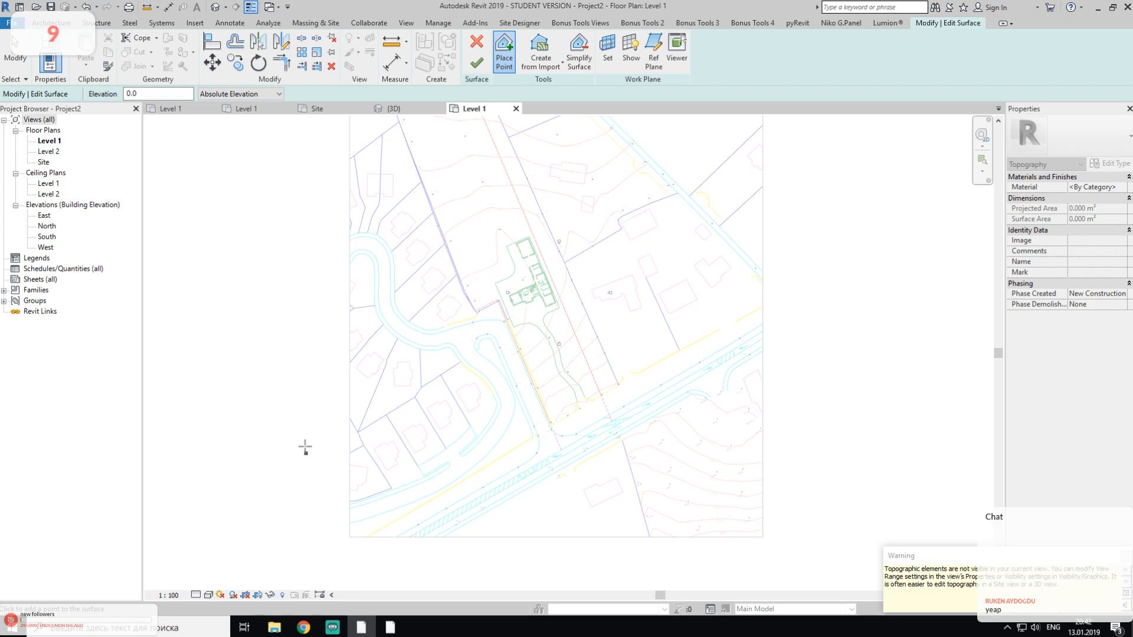
{"action": "left_click", "coordinate": [824, 360]}
{"action": "left_click", "coordinate": [817, 455]}
{"action": "left_click", "coordinate": [43, 163]}
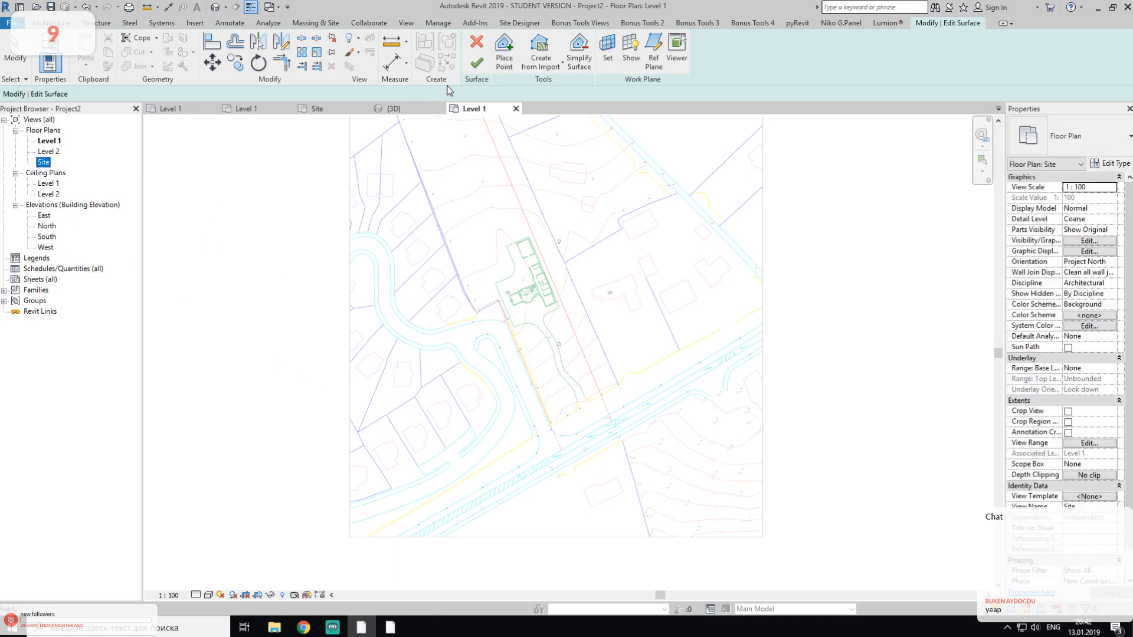
{"action": "left_click", "coordinate": [477, 42]}
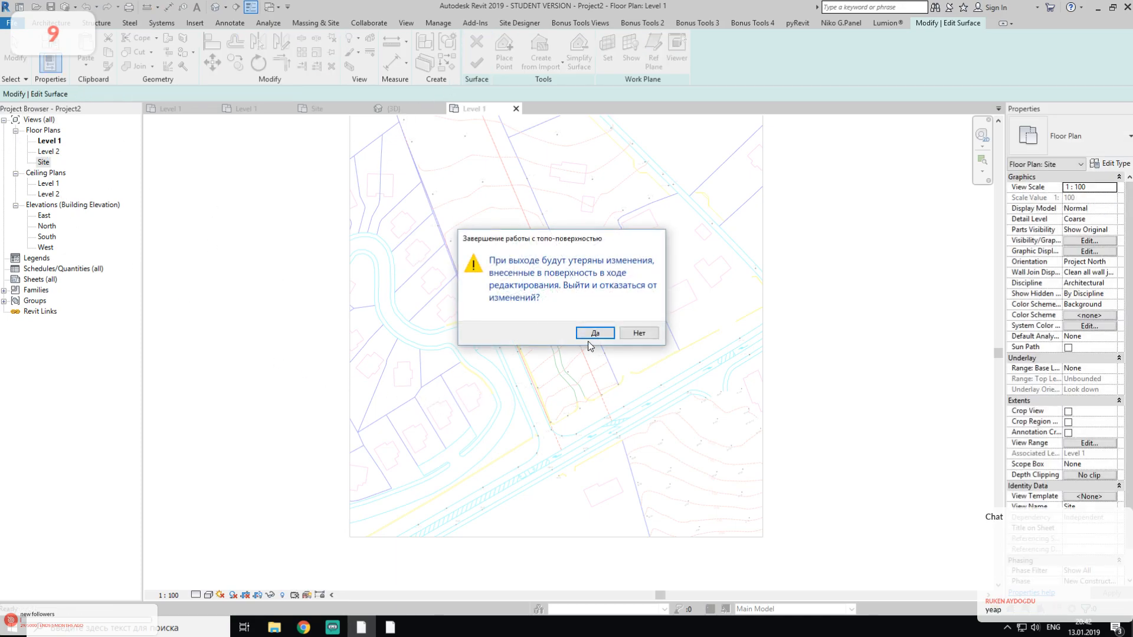
{"action": "left_click", "coordinate": [641, 334]}
{"action": "left_click", "coordinate": [477, 43]}
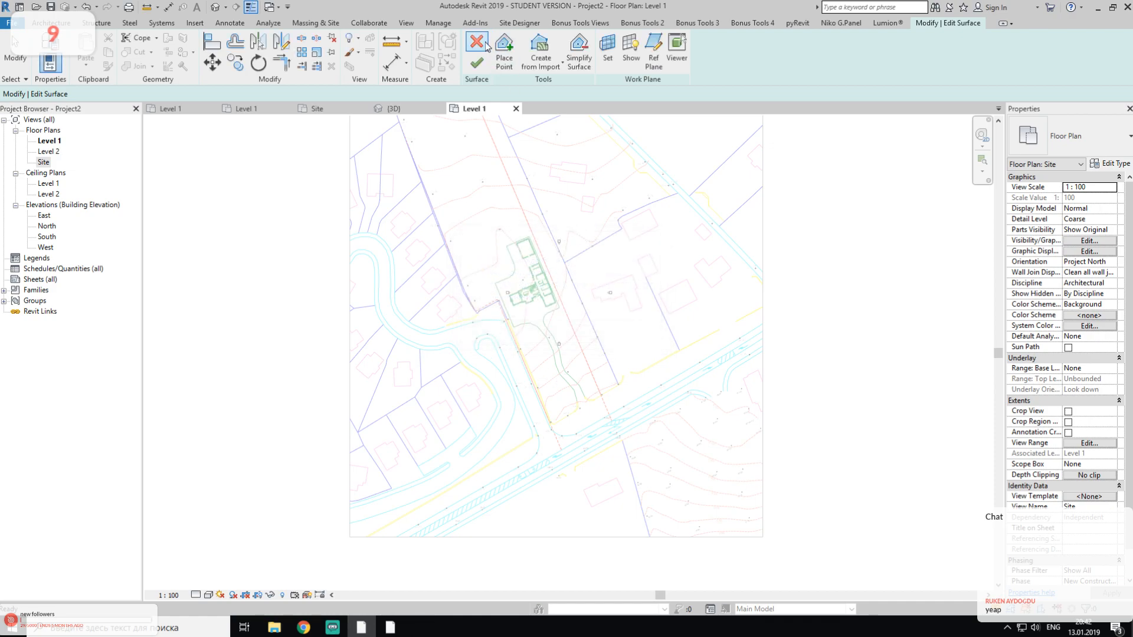
{"action": "left_click", "coordinate": [608, 329]}
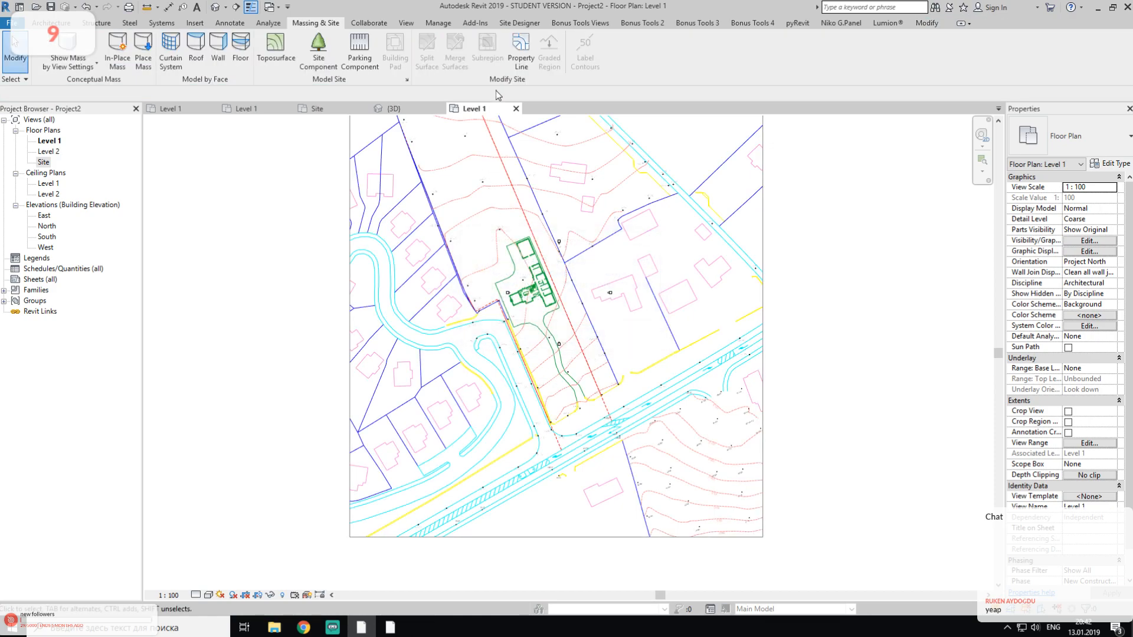
Step: Return to the Level 1 plan and copy the linked site drawing to the clipboard
{"action": "double_click", "coordinate": [43, 162]}
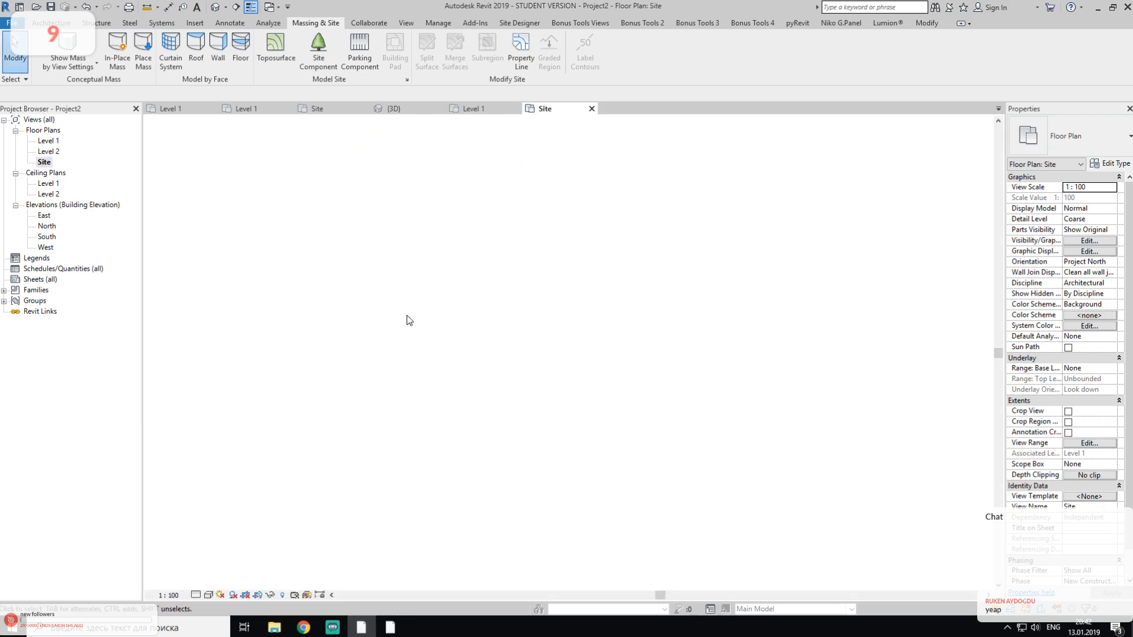
{"action": "double_click", "coordinate": [47, 141]}
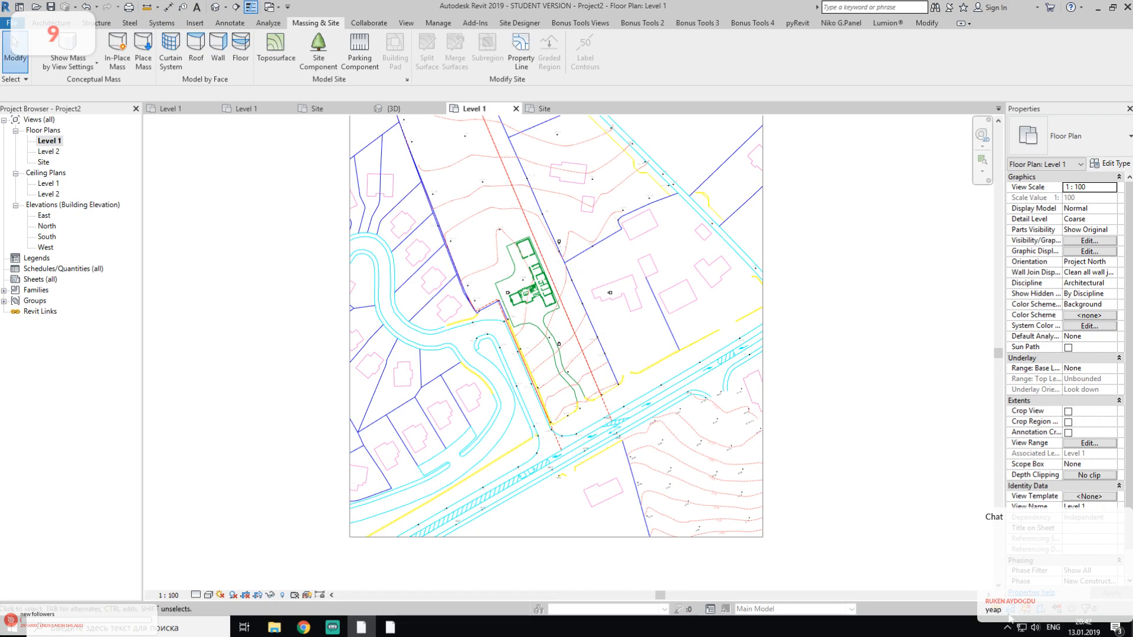
{"action": "left_click", "coordinate": [724, 387]}
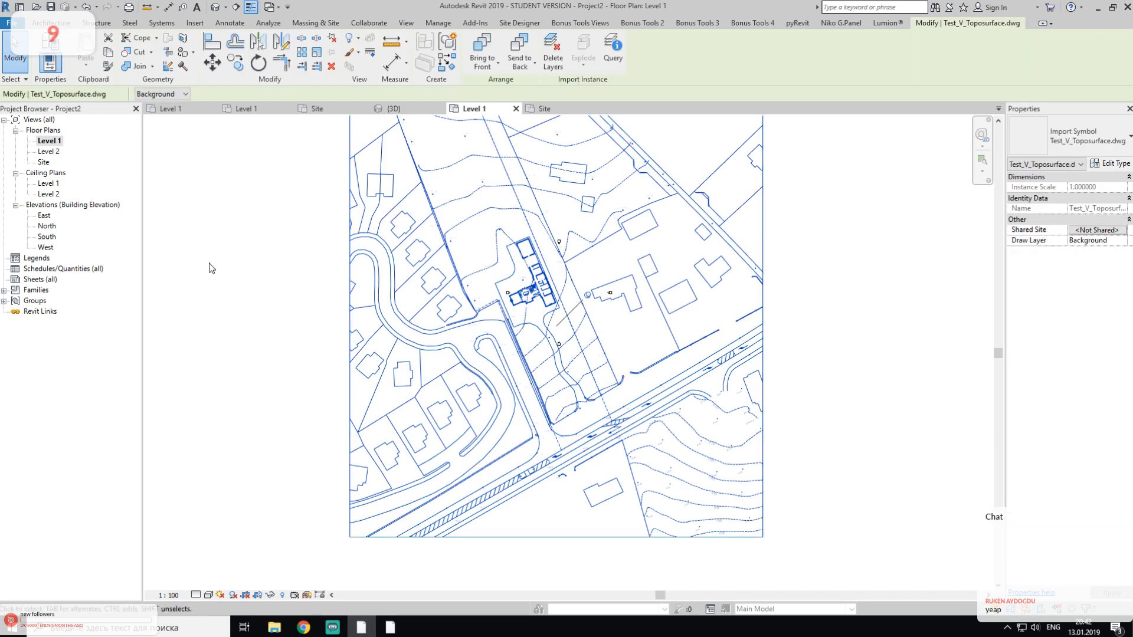
Step: Paste the copied drawing aligned to the Floor Plan: Site view, and open the Site plan
{"action": "left_click", "coordinate": [48, 163]}
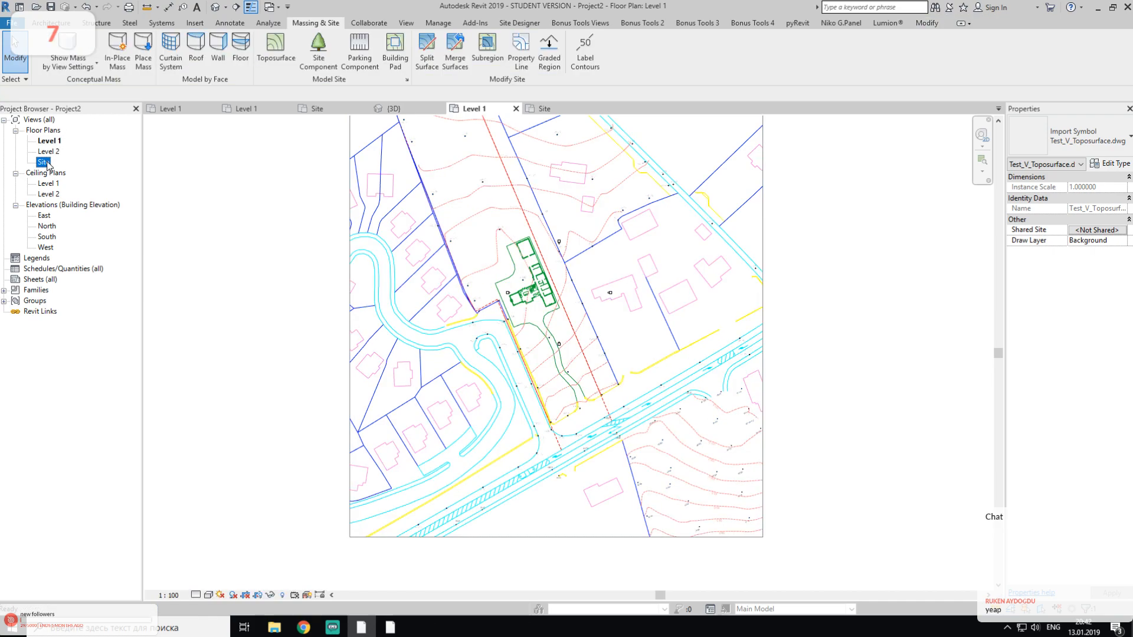
{"action": "left_click", "coordinate": [927, 24]}
{"action": "left_click", "coordinate": [85, 59]}
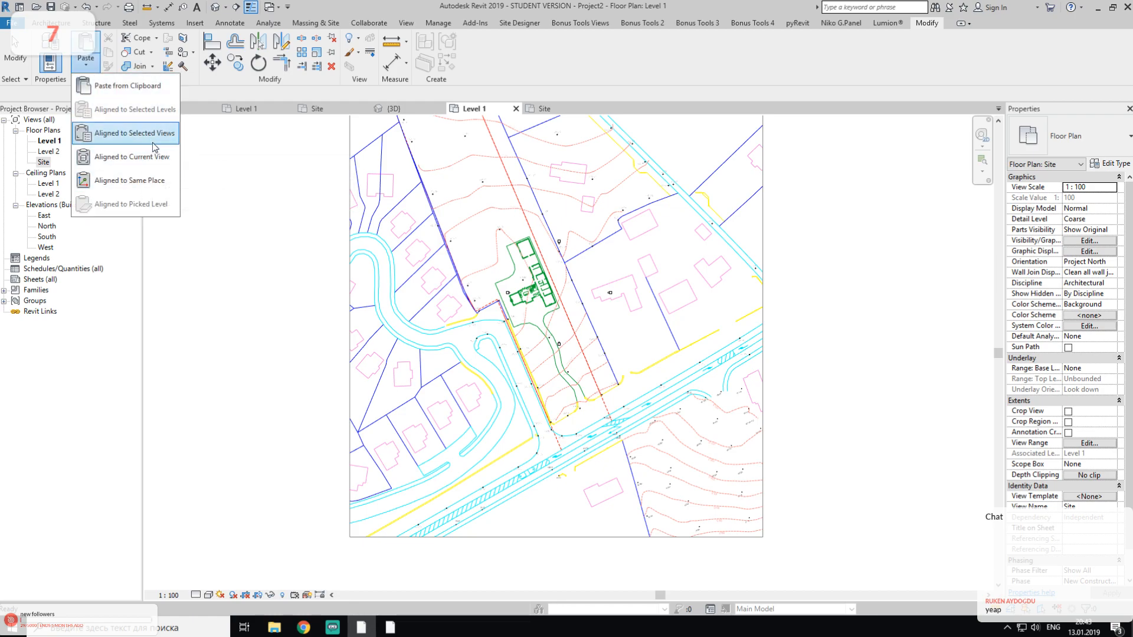
{"action": "left_click", "coordinate": [156, 134]}
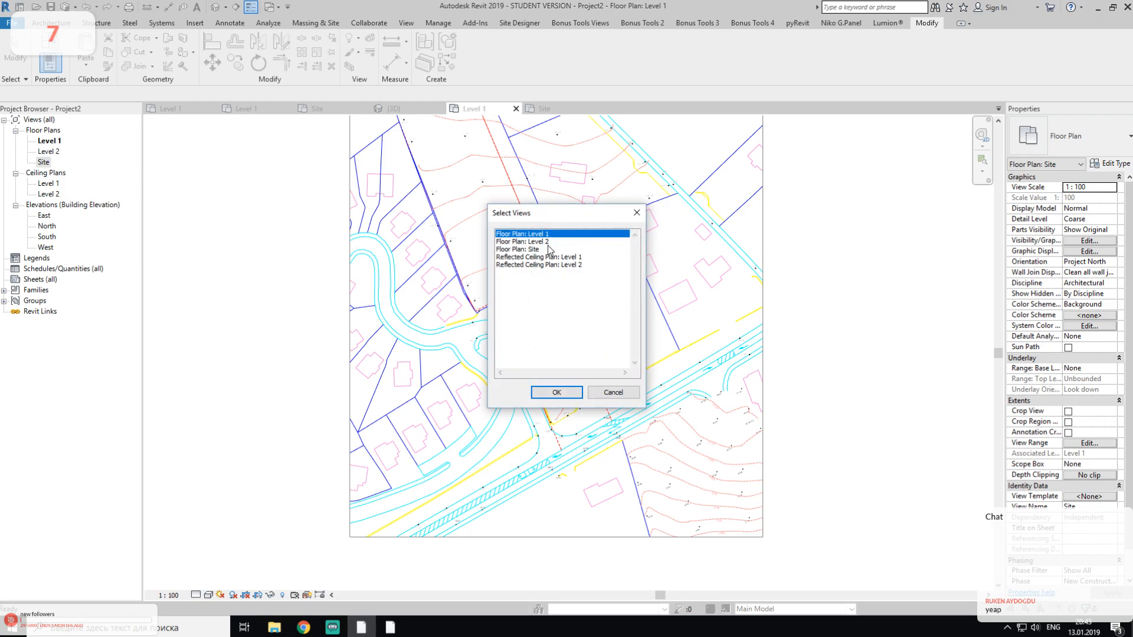
{"action": "left_click", "coordinate": [517, 257]}
{"action": "left_click", "coordinate": [556, 393]}
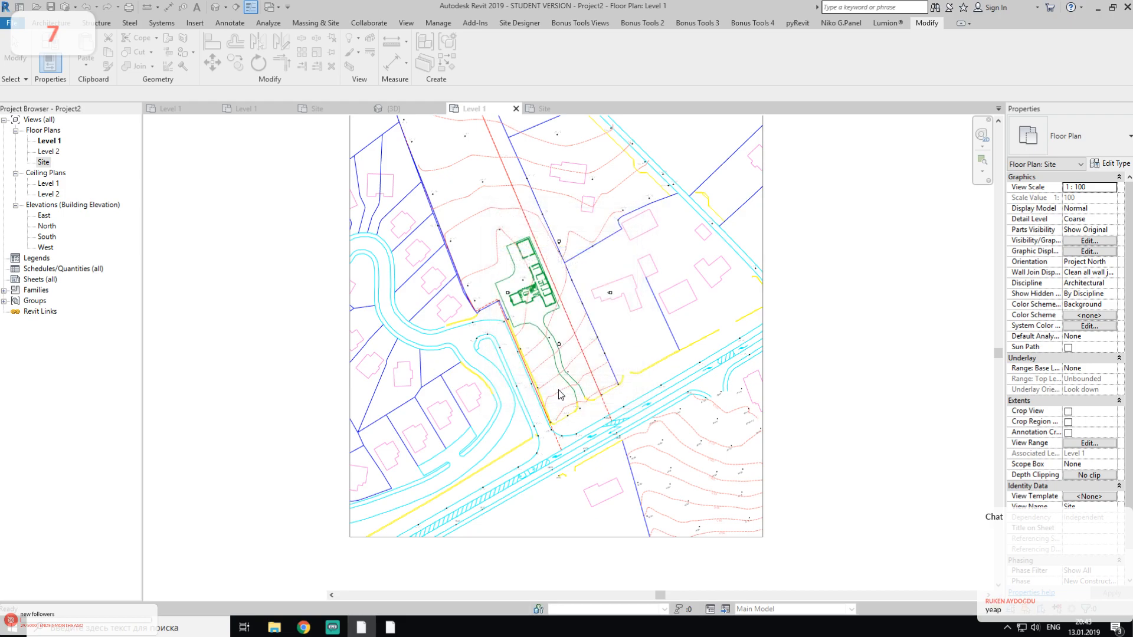
{"action": "double_click", "coordinate": [43, 162]}
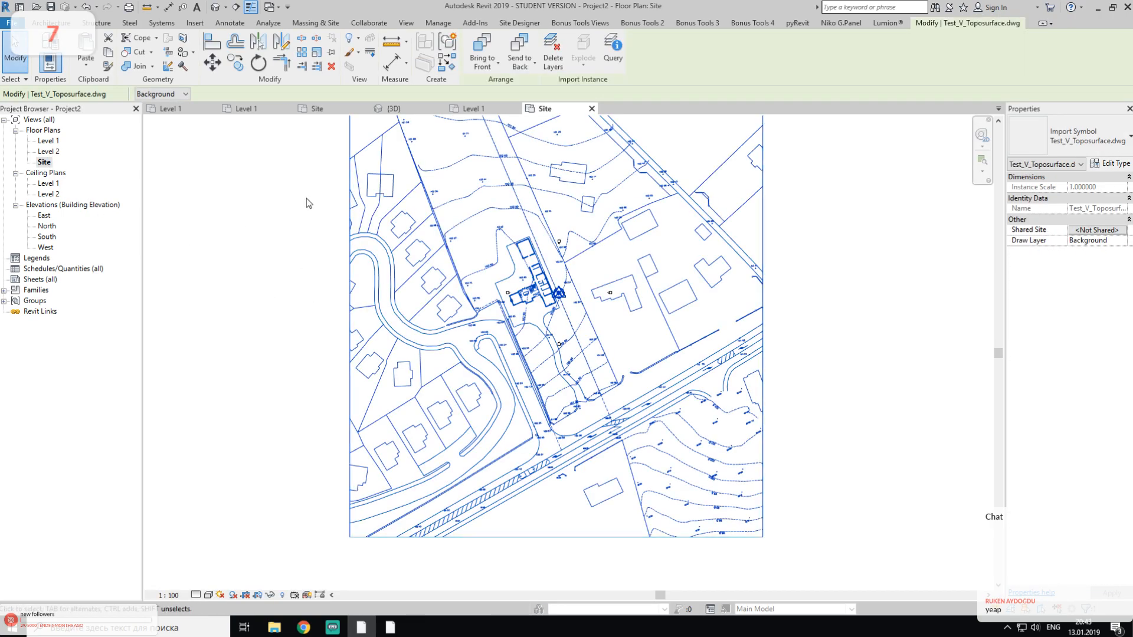
{"action": "left_click", "coordinate": [877, 297]}
{"action": "left_click_drag", "start_coordinate": [877, 292], "coordinate": [710, 417]}
{"action": "left_click", "coordinate": [860, 444]}
{"action": "left_click_drag", "start_coordinate": [843, 349], "coordinate": [586, 503]}
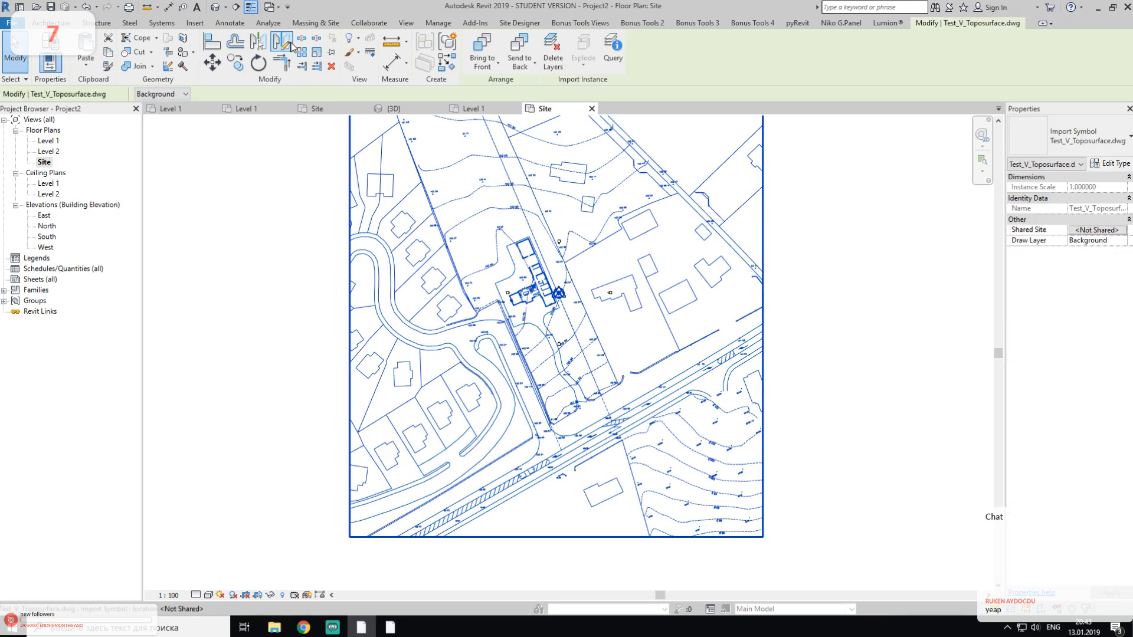
{"action": "left_click", "coordinate": [846, 254]}
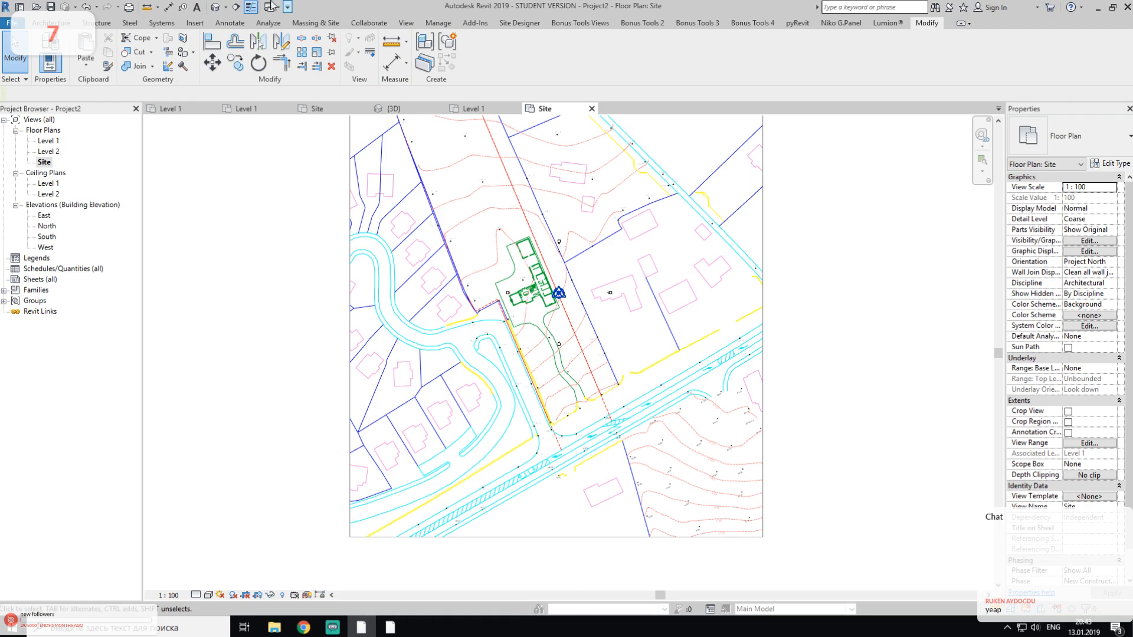
Step: Start a toposurface and place points at the four corners of the drawing's boundary at absolute elevation 0.0
{"action": "left_click", "coordinate": [306, 24]}
{"action": "left_click", "coordinate": [294, 52]}
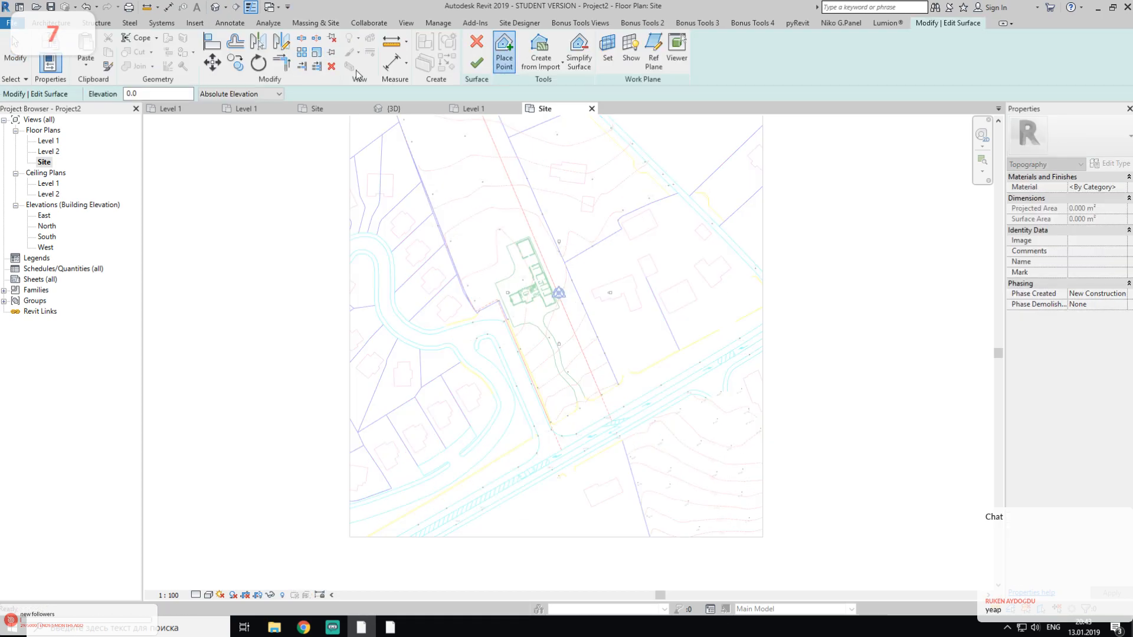
{"action": "middle_click_drag", "start_coordinate": [415, 462], "coordinate": [426, 360]}
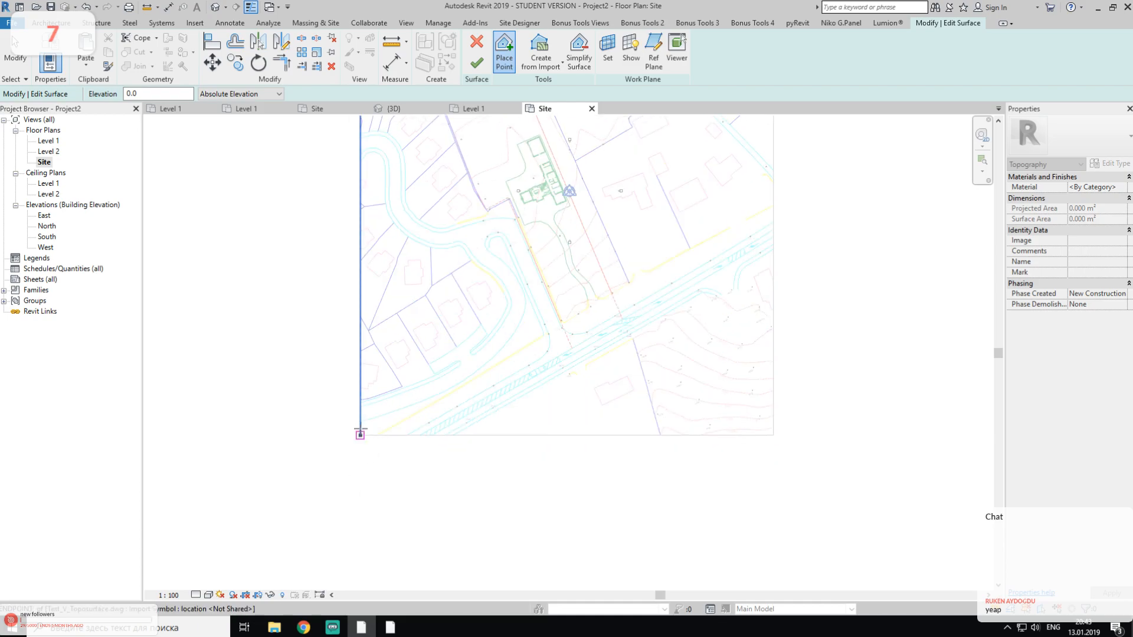
{"action": "left_click", "coordinate": [360, 435]}
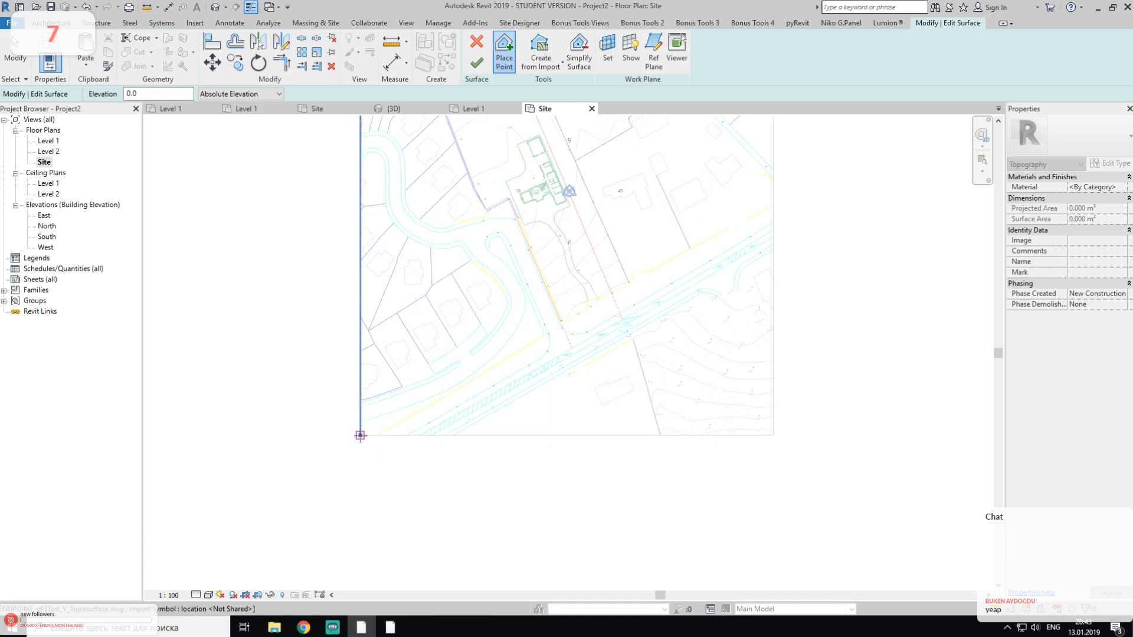
{"action": "left_click", "coordinate": [774, 435]}
{"action": "middle_click_drag", "start_coordinate": [862, 256], "coordinate": [774, 564]}
{"action": "left_click", "coordinate": [685, 248]}
{"action": "left_click", "coordinate": [271, 248]}
Step: Change the Site plan's visual style so the linked drawing shows through the surface
{"action": "middle_click_drag", "start_coordinate": [411, 361], "coordinate": [494, 196]}
{"action": "left_click", "coordinate": [209, 595]}
{"action": "left_click", "coordinate": [238, 524]}
Step: Place a surface point with elevation 99.5 at the survey cross labelled 99.45 along the main road
{"action": "middle_click_drag", "start_coordinate": [418, 492], "coordinate": [416, 353]}
{"action": "scroll", "coordinate": [418, 492], "scroll_direction": "up", "scroll_amount": 2}
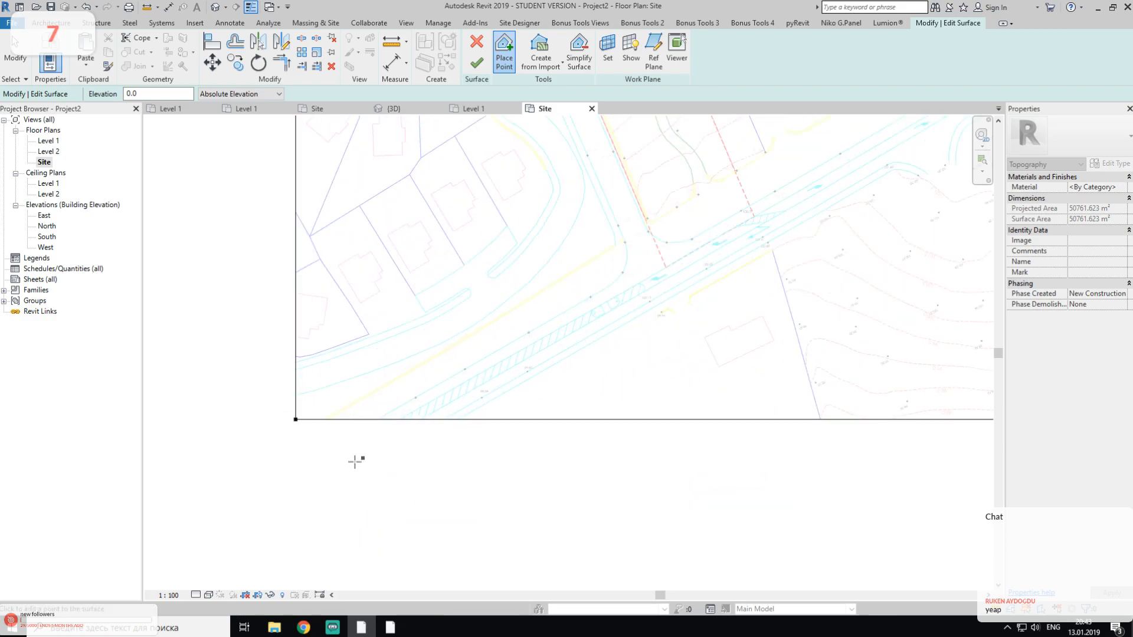
{"action": "scroll", "coordinate": [429, 386], "scroll_direction": "down", "scroll_amount": 3}
{"action": "scroll", "coordinate": [429, 387], "scroll_direction": "up", "scroll_amount": 3}
{"action": "scroll", "coordinate": [429, 387], "scroll_direction": "up", "scroll_amount": 6}
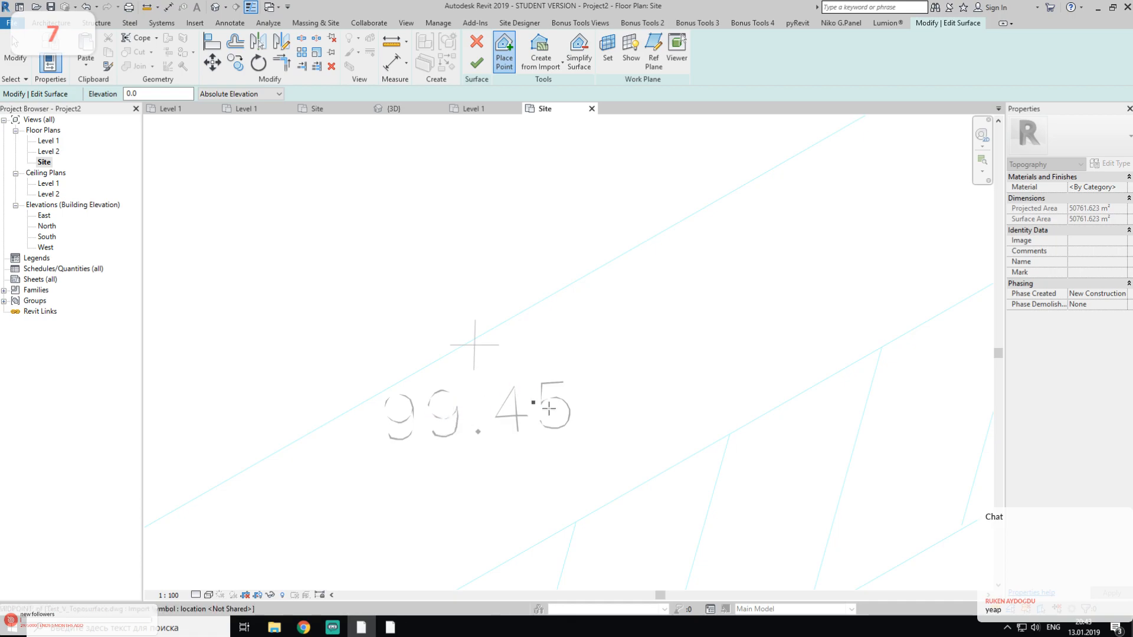
{"action": "left_click_drag", "start_coordinate": [154, 96], "coordinate": [85, 100]}
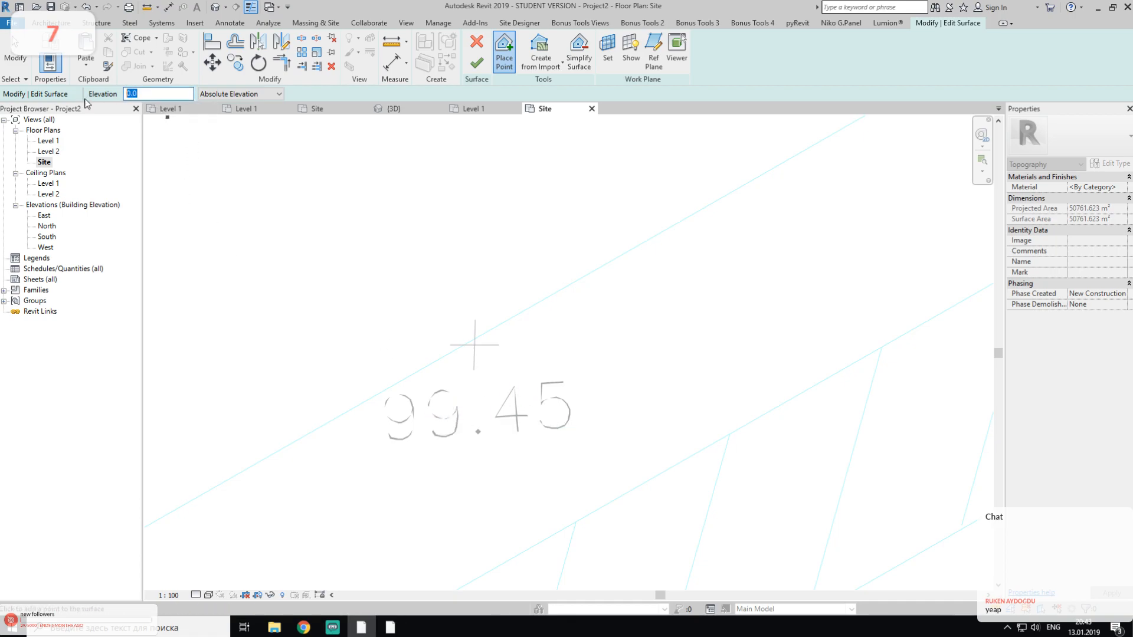
{"action": "type", "text": "99.5"}
{"action": "middle_click_drag", "start_coordinate": [555, 324], "coordinate": [570, 302]}
{"action": "left_click", "coordinate": [491, 324]}
Step: Place a surface point with elevation 99.54 at the survey cross labelled 99.54 on the road's opposite edge
{"action": "scroll", "coordinate": [601, 323], "scroll_direction": "down", "scroll_amount": 3}
{"action": "middle_click_drag", "start_coordinate": [903, 302], "coordinate": [503, 305]}
{"action": "middle_click_drag", "start_coordinate": [685, 275], "coordinate": [452, 339]}
{"action": "scroll", "coordinate": [505, 328], "scroll_direction": "up", "scroll_amount": 1}
{"action": "scroll", "coordinate": [434, 437], "scroll_direction": "up", "scroll_amount": 2}
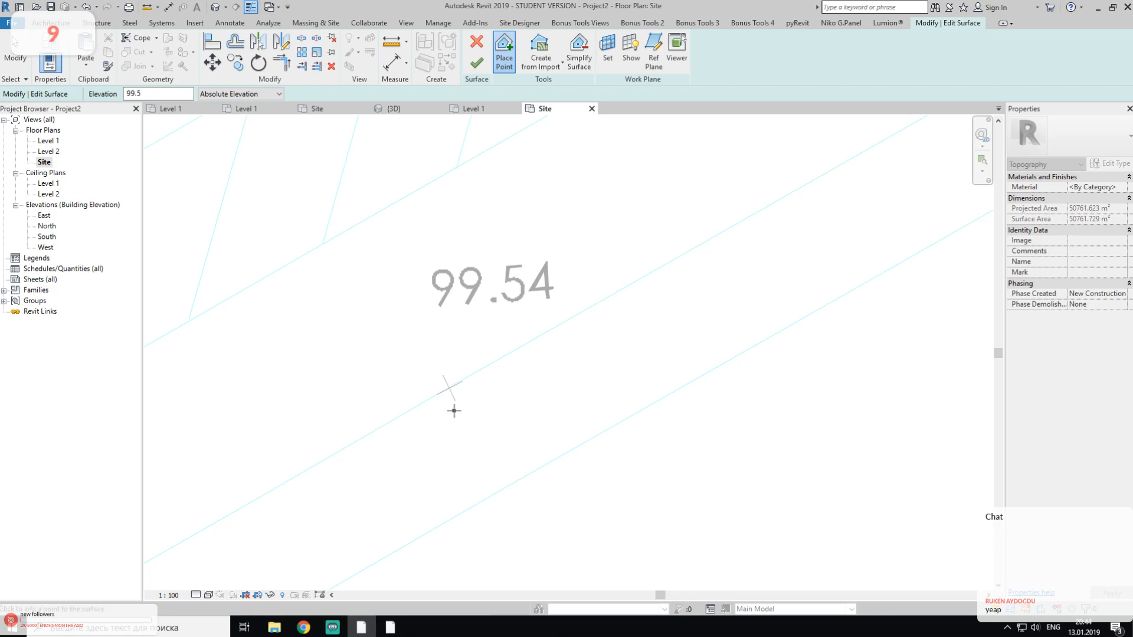
{"action": "scroll", "coordinate": [458, 384], "scroll_direction": "up", "scroll_amount": 2}
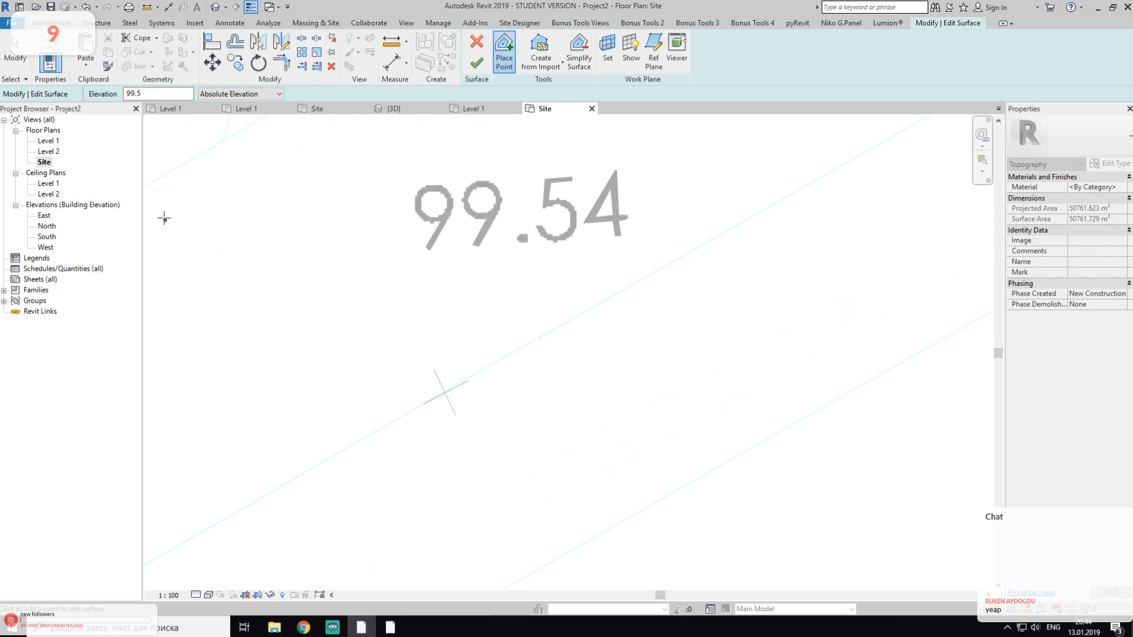
{"action": "left_click_drag", "start_coordinate": [156, 95], "coordinate": [90, 95]}
{"action": "scroll", "coordinate": [464, 309], "scroll_direction": "up", "scroll_amount": 3}
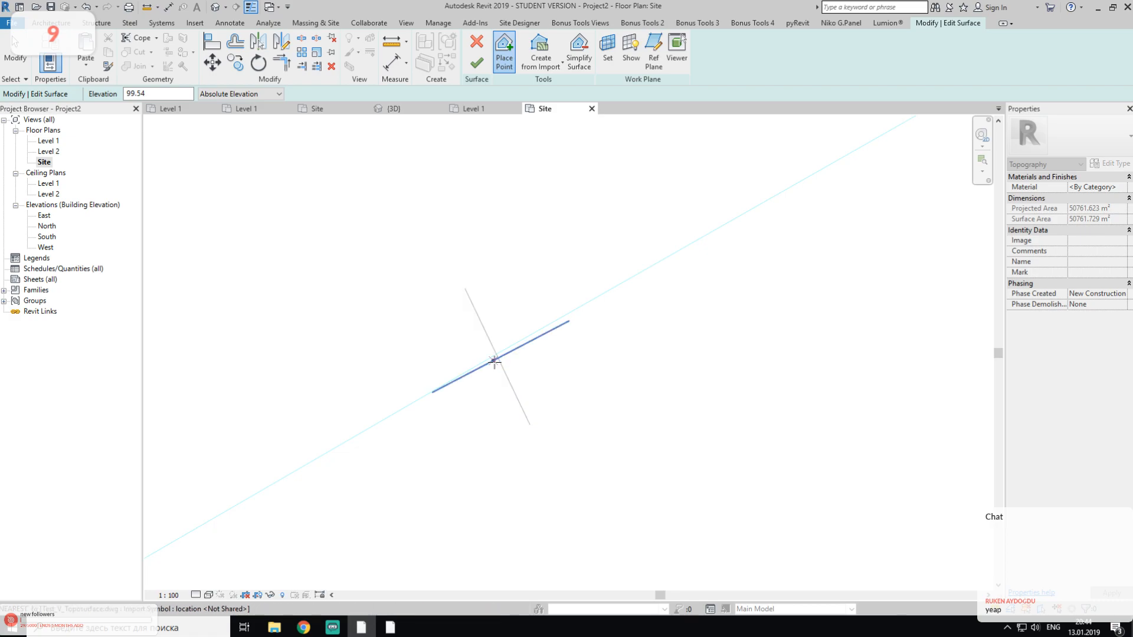
{"action": "left_click", "coordinate": [495, 360]}
Step: Finish the toposurface and view it from an angle in the default 3D view
{"action": "scroll", "coordinate": [558, 304], "scroll_direction": "down", "scroll_amount": 3}
{"action": "scroll", "coordinate": [581, 313], "scroll_direction": "down", "scroll_amount": 3}
{"action": "scroll", "coordinate": [410, 324], "scroll_direction": "up", "scroll_amount": 8}
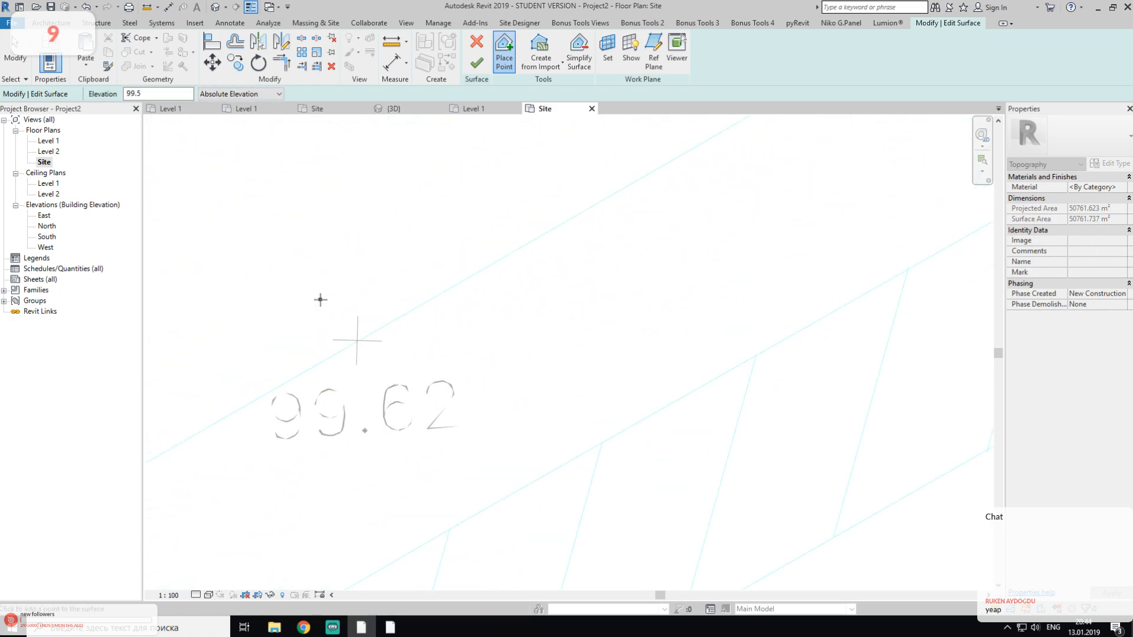
{"action": "left_click", "coordinate": [476, 62]}
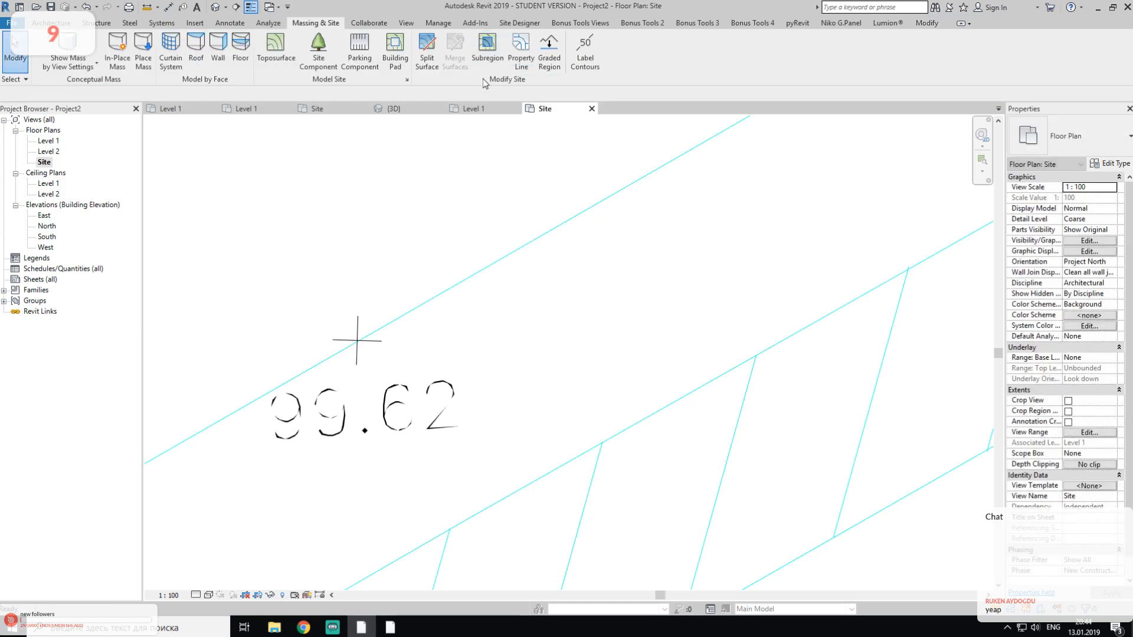
{"action": "scroll", "coordinate": [562, 340], "scroll_direction": "down", "scroll_amount": 3}
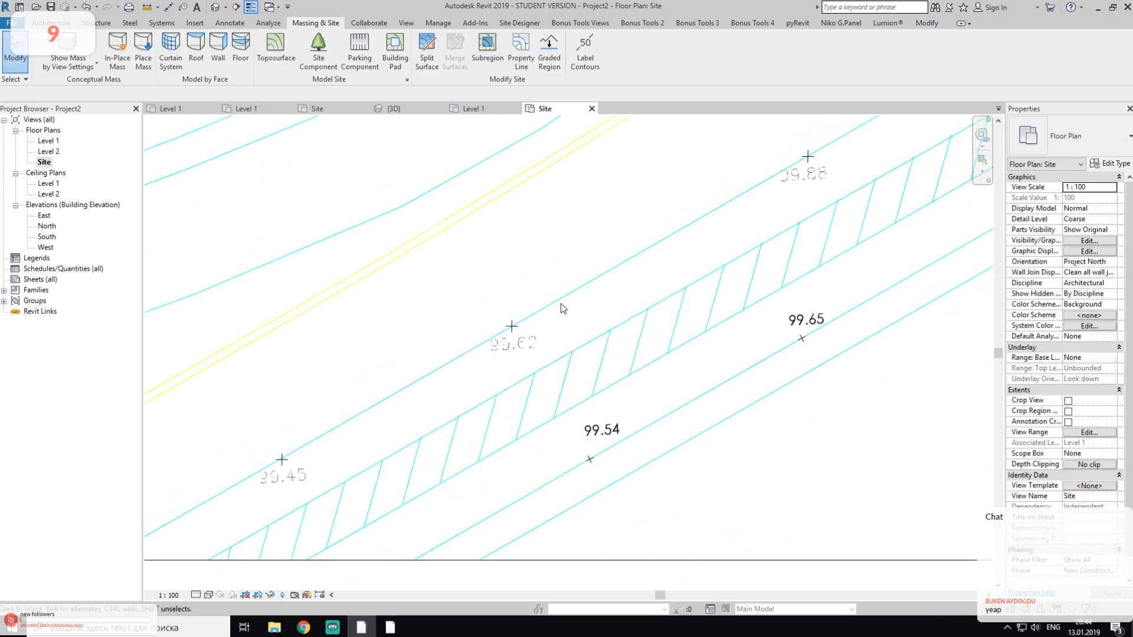
{"action": "left_click", "coordinate": [216, 7]}
{"action": "middle_click_drag", "start_coordinate": [452, 359], "coordinate": [546, 355], "text": "shift"}
Step: Reopen the toposurface for editing and check the length format in the project units
{"action": "left_click", "coordinate": [493, 409]}
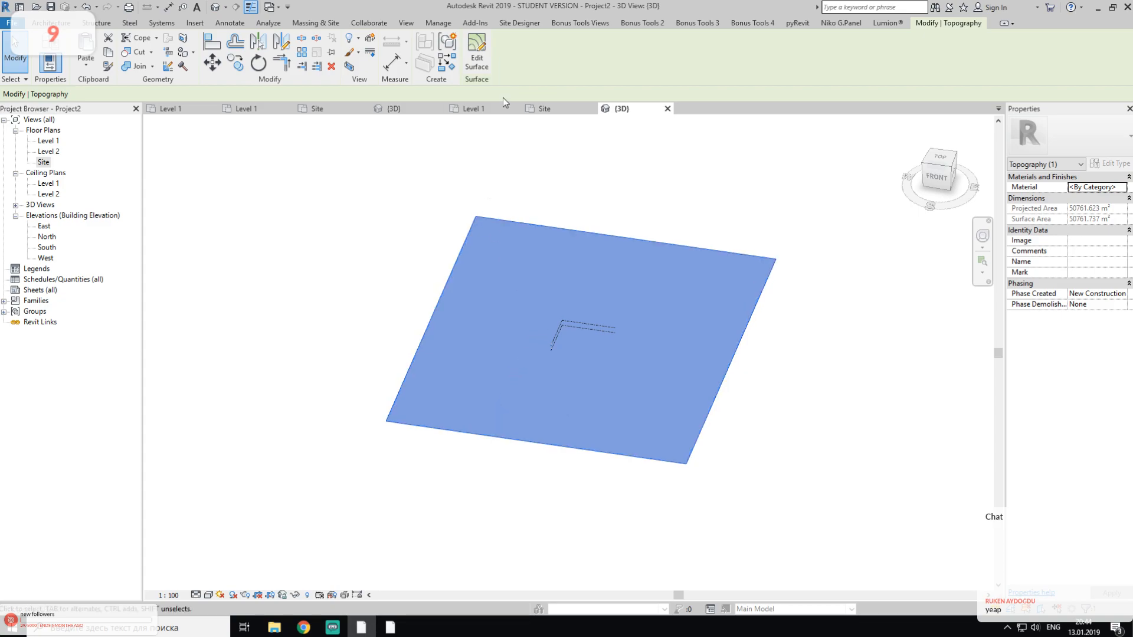
{"action": "left_click", "coordinate": [479, 50]}
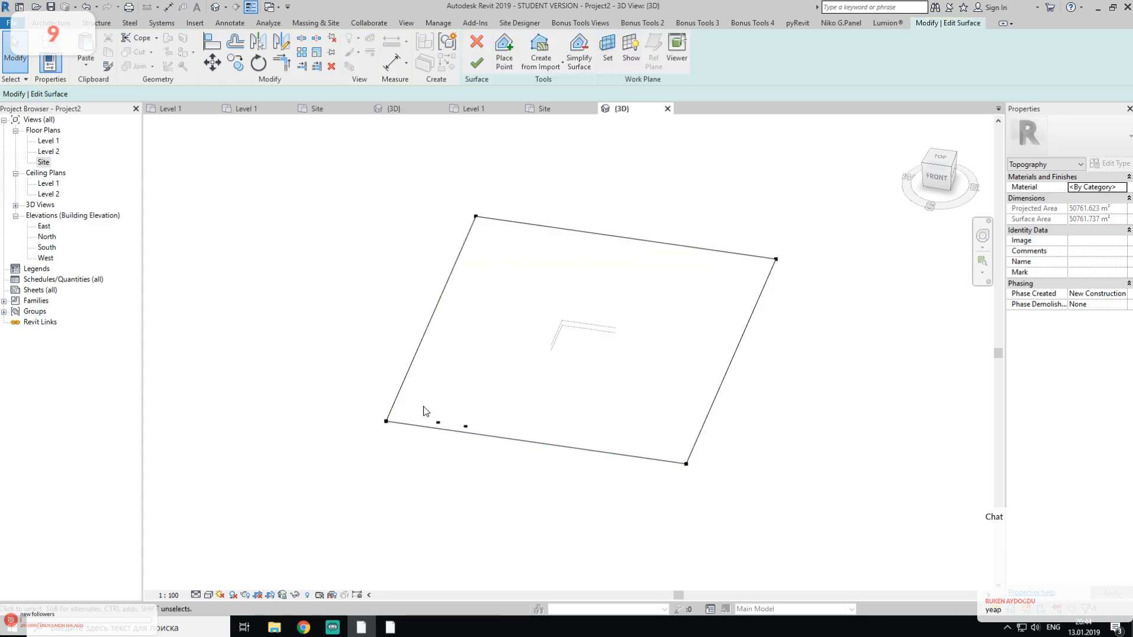
{"action": "left_click", "coordinate": [438, 22]}
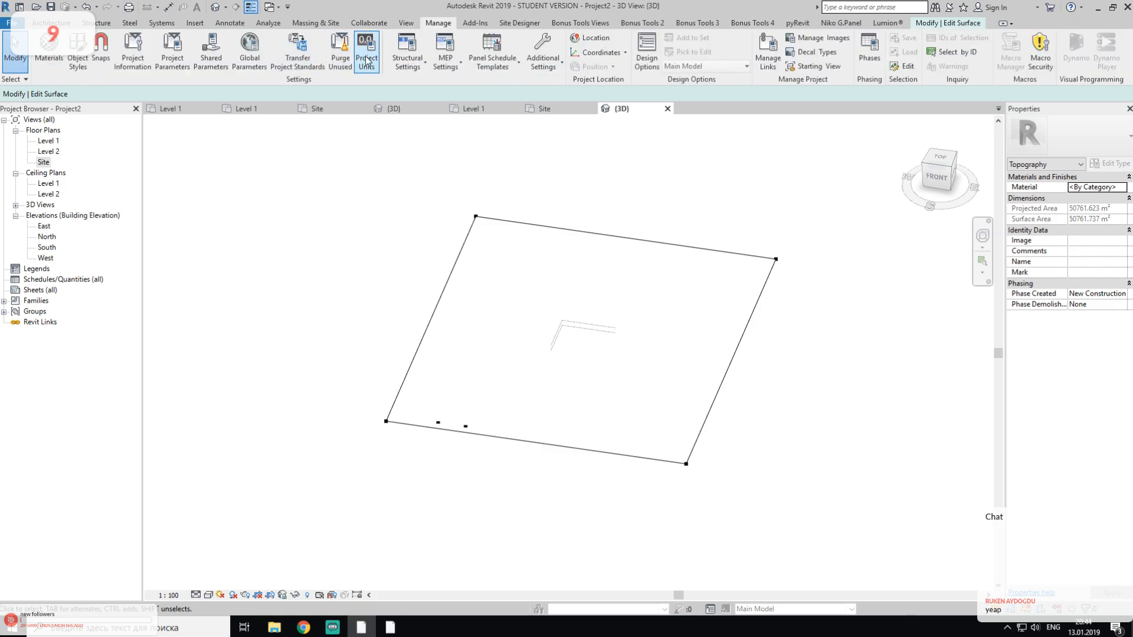
{"action": "left_click", "coordinate": [367, 53]}
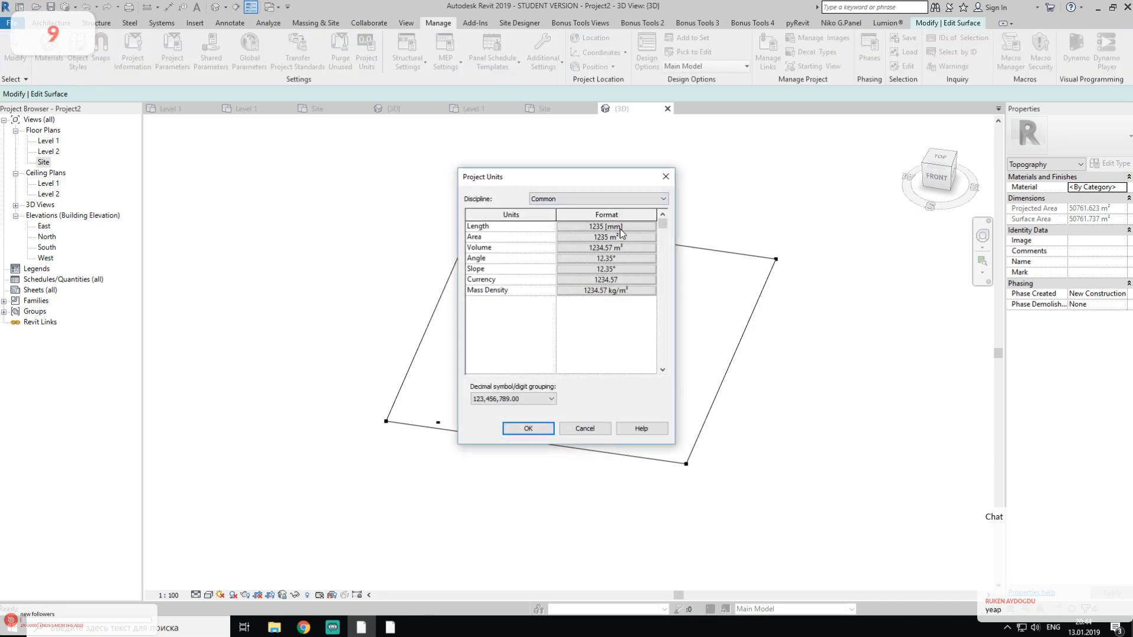
{"action": "left_click", "coordinate": [665, 177]}
Step: Set the elevation of the interior point nearest the surface's front-left corner to 99500
{"action": "scroll", "coordinate": [438, 456], "scroll_direction": "up", "scroll_amount": 4}
{"action": "scroll", "coordinate": [437, 456], "scroll_direction": "up", "scroll_amount": 2}
{"action": "left_click_drag", "start_coordinate": [380, 361], "coordinate": [540, 489]}
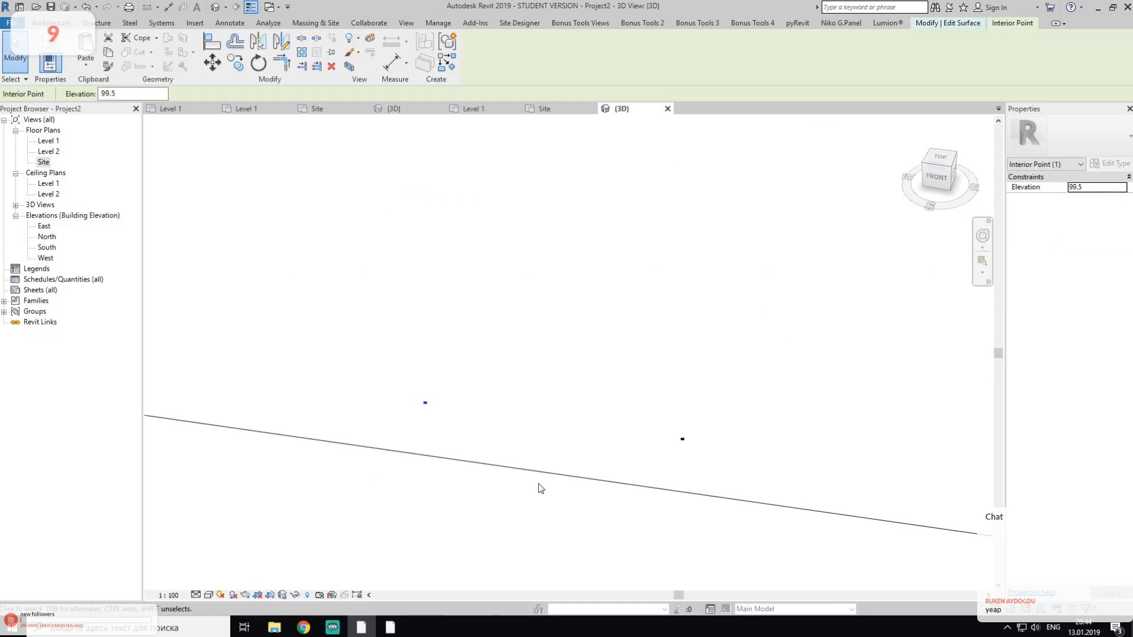
{"action": "left_click", "coordinate": [118, 93]}
{"action": "key", "text": "Return"}
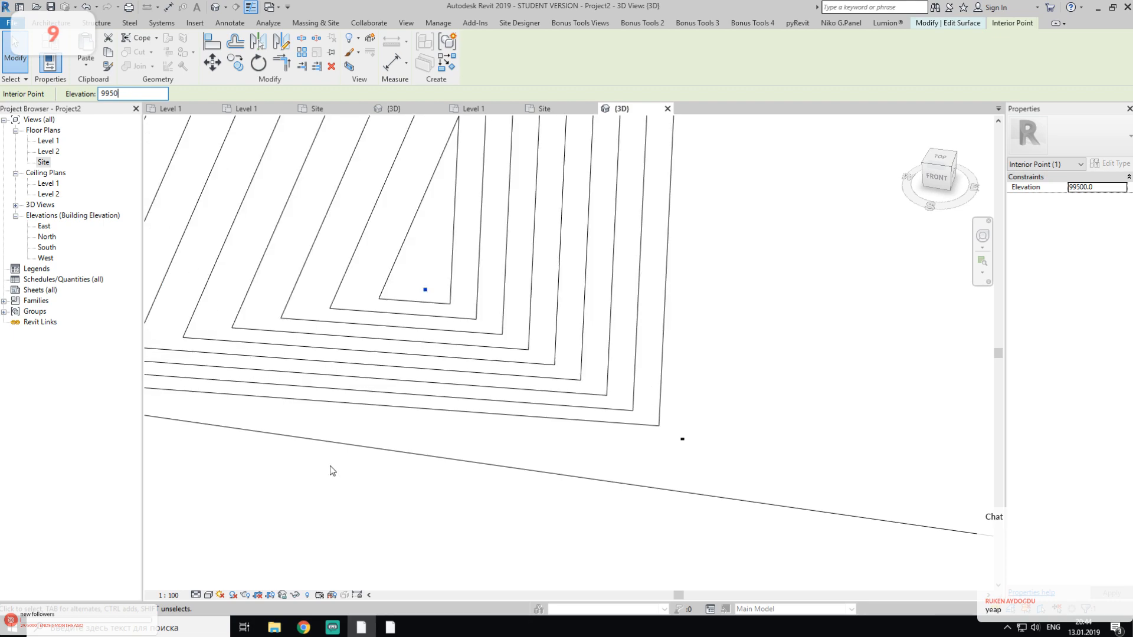
{"action": "left_click", "coordinate": [343, 491]}
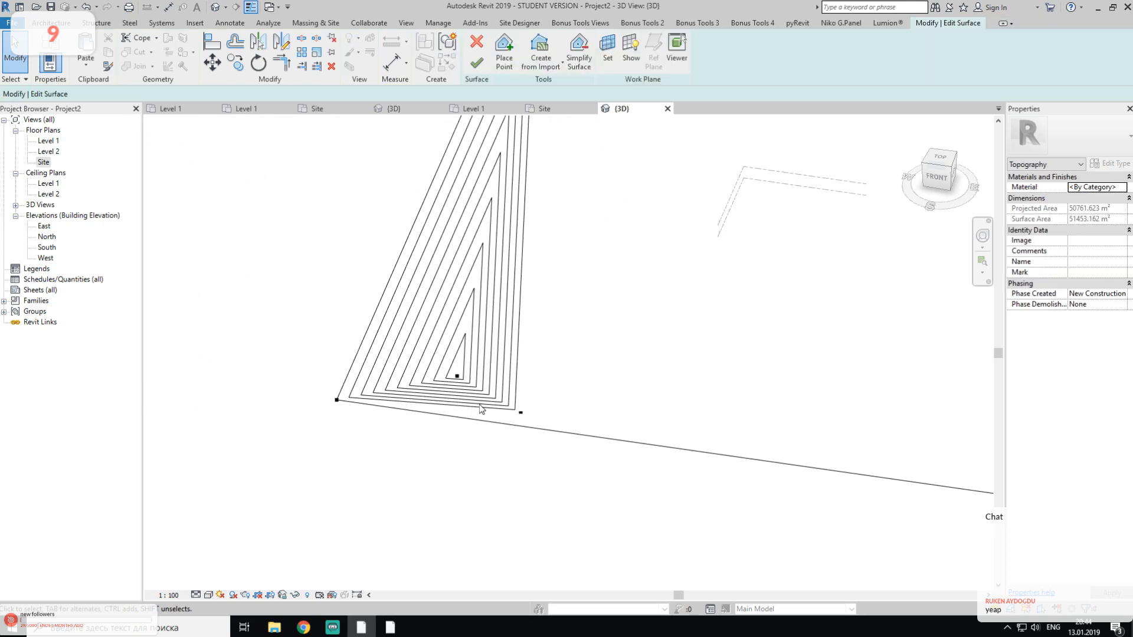
Step: Set the elevation of the interior point near the surface's front-left corner to 99500 and enter a new elevation for its neighbouring interior point
{"action": "left_click_drag", "start_coordinate": [429, 353], "coordinate": [499, 464]}
{"action": "key", "text": "BackSpace"}
{"action": "left_click", "coordinate": [395, 410]}
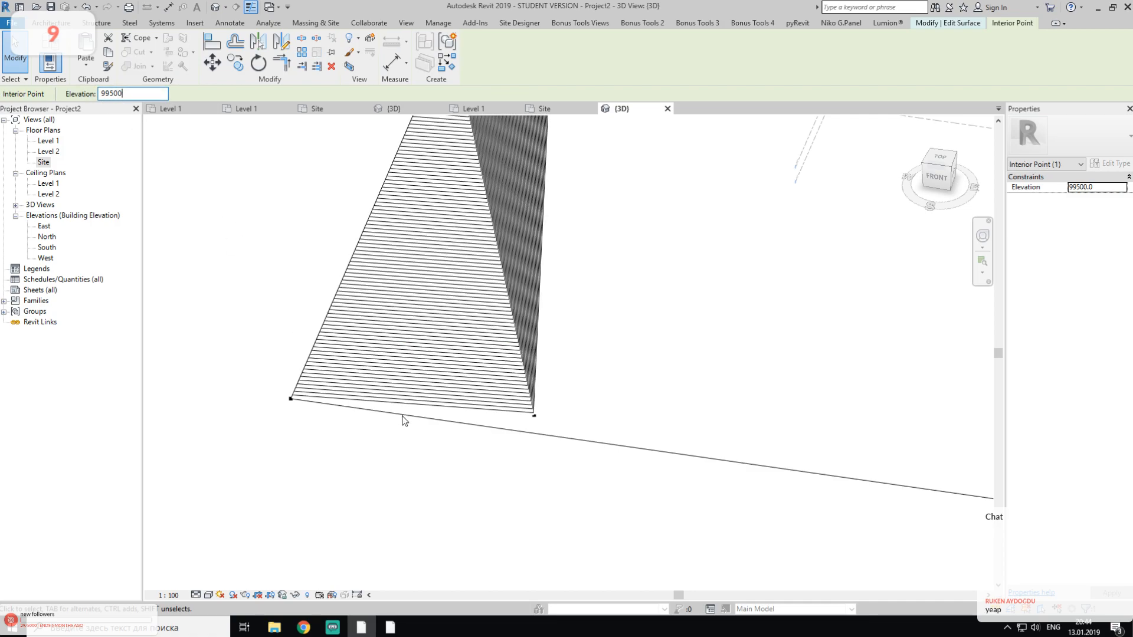
{"action": "middle_click_drag", "start_coordinate": [524, 485], "coordinate": [450, 439]}
{"action": "left_click_drag", "start_coordinate": [434, 441], "coordinate": [497, 326]}
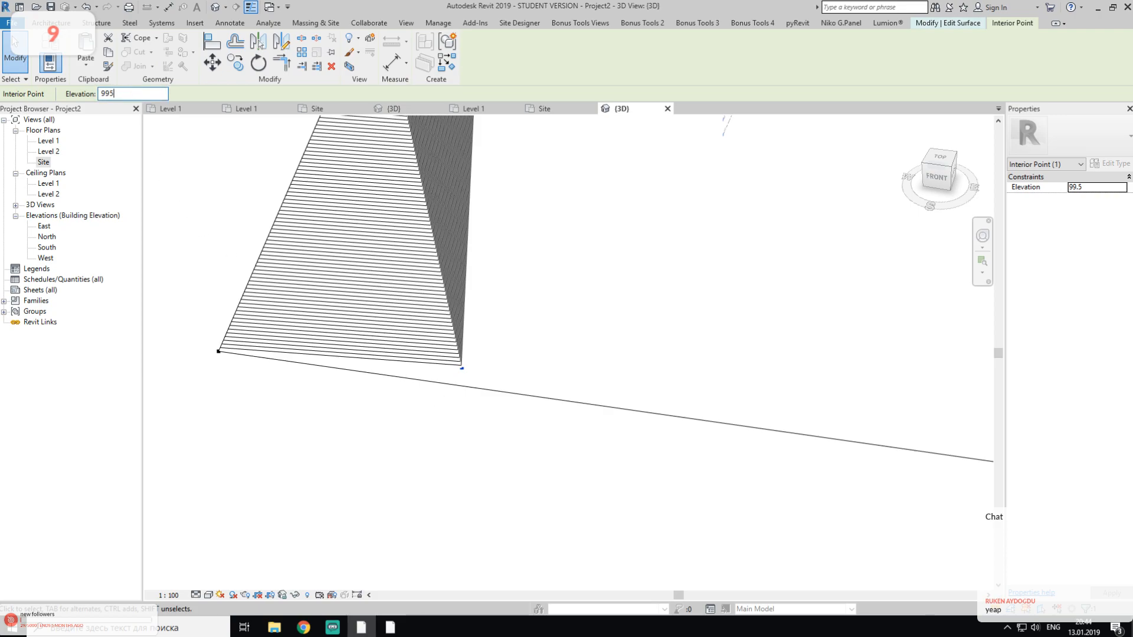
{"action": "left_click", "coordinate": [295, 407]}
{"action": "scroll", "coordinate": [361, 362], "scroll_direction": "down", "scroll_amount": 6}
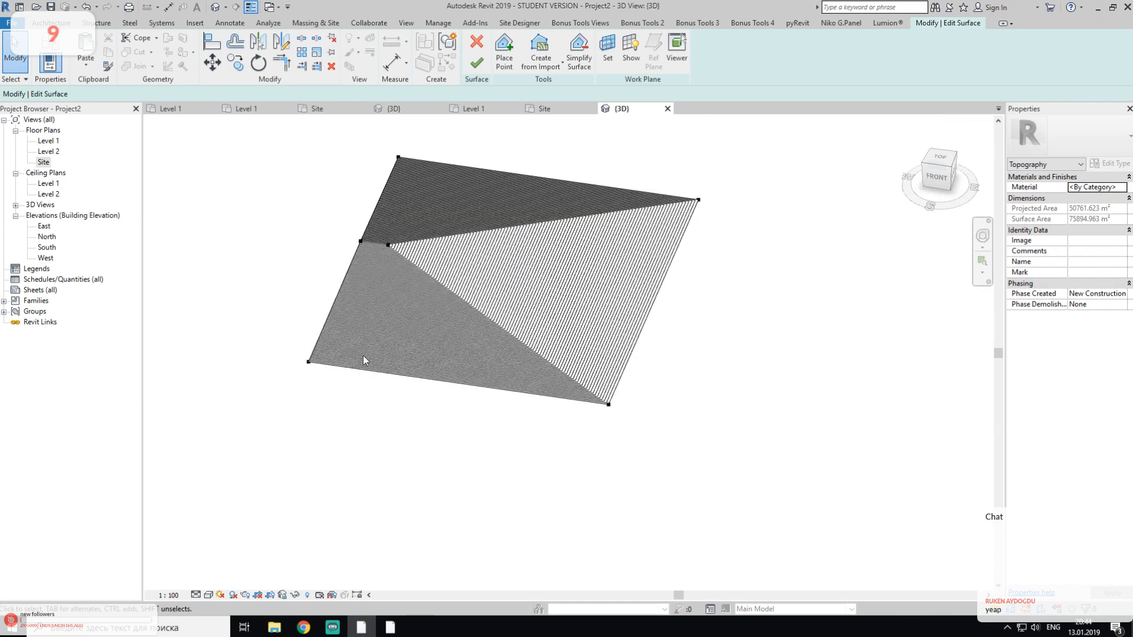
{"action": "middle_click_drag", "start_coordinate": [405, 347], "coordinate": [540, 253], "text": "shift"}
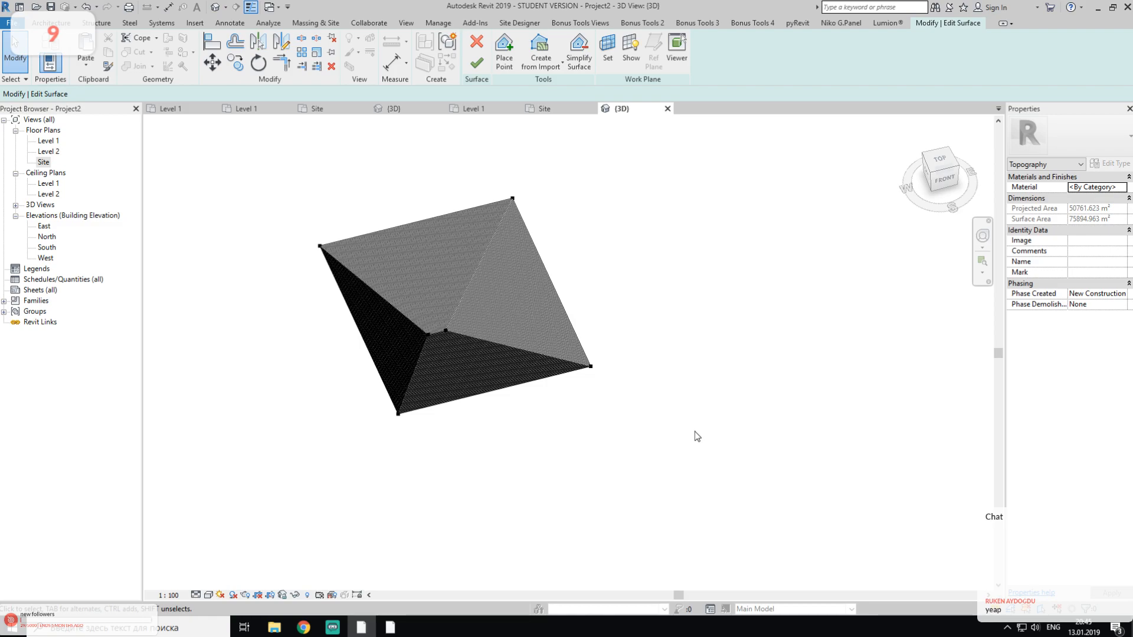
Step: Cancel the surface edit and delete the toposurface from the 3D view
{"action": "left_click", "coordinate": [477, 41]}
{"action": "left_click", "coordinate": [597, 333]}
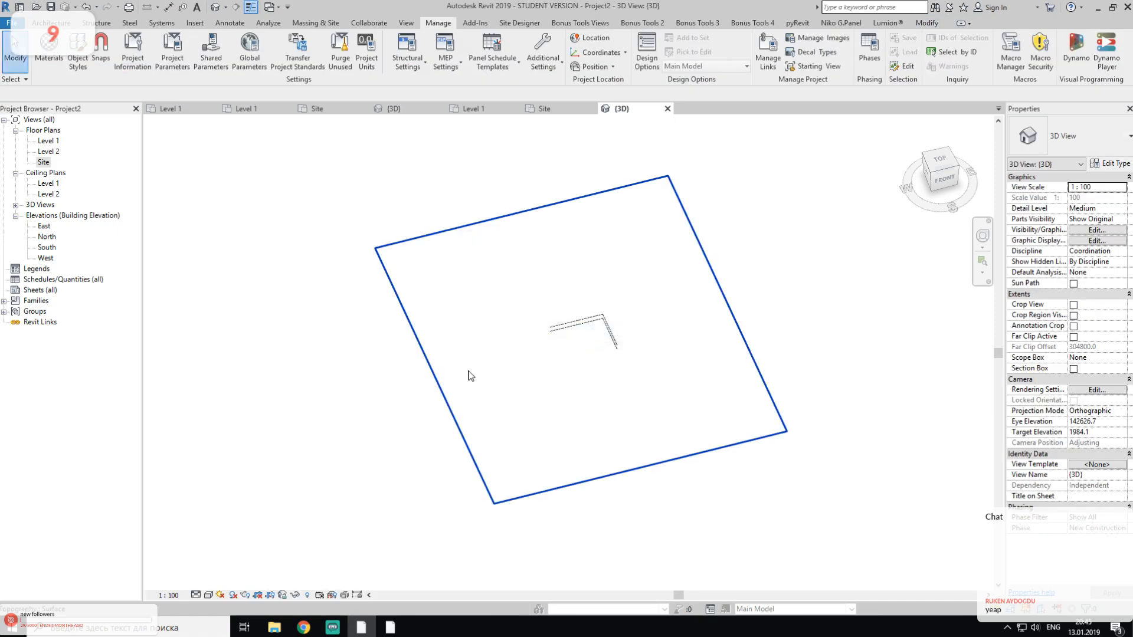
{"action": "middle_click_drag", "start_coordinate": [730, 402], "coordinate": [653, 417]}
{"action": "left_click", "coordinate": [644, 442]}
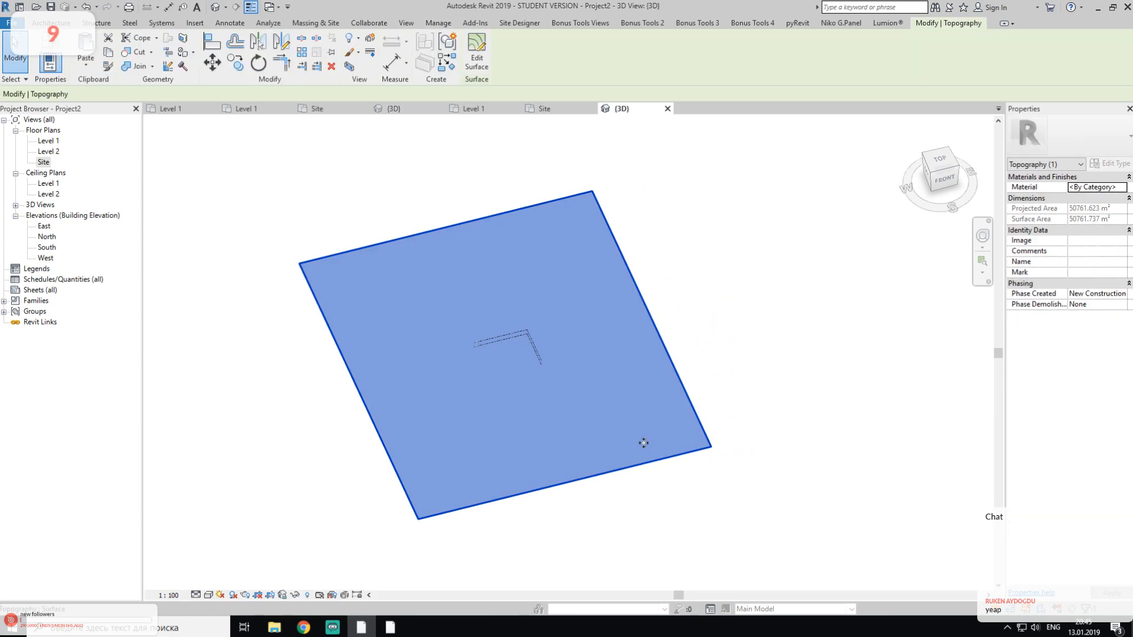
{"action": "key", "text": "Delete"}
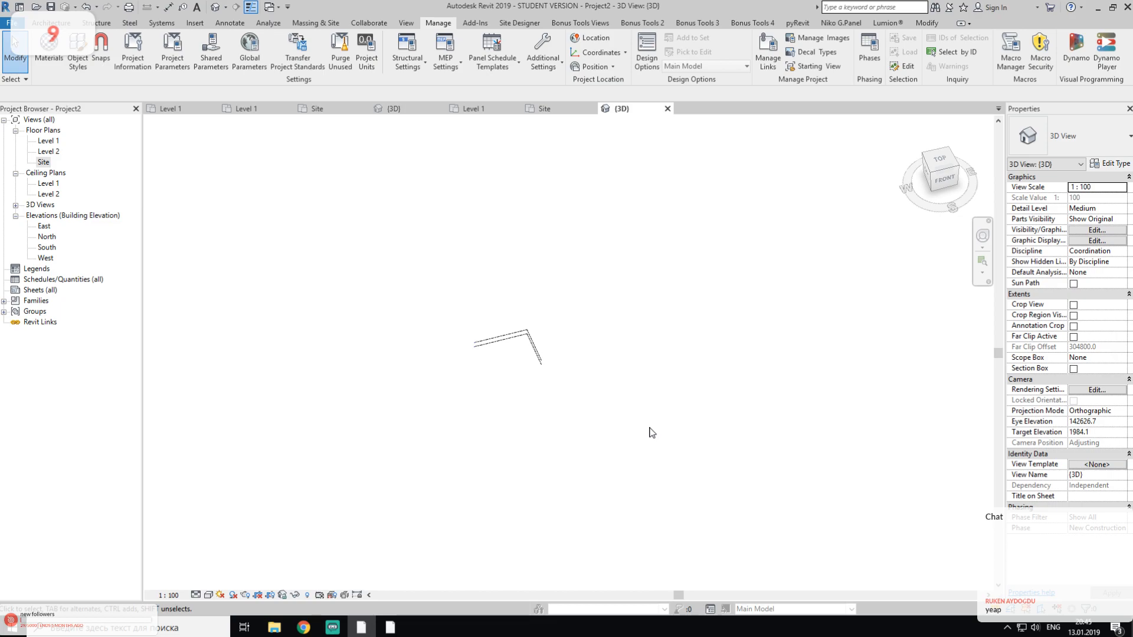
Step: Switch to Chrome, read the Gumroad description of Coordinate Extractor 2018-2019 Trial Version, and return to Revit
{"action": "left_click", "coordinate": [308, 627]}
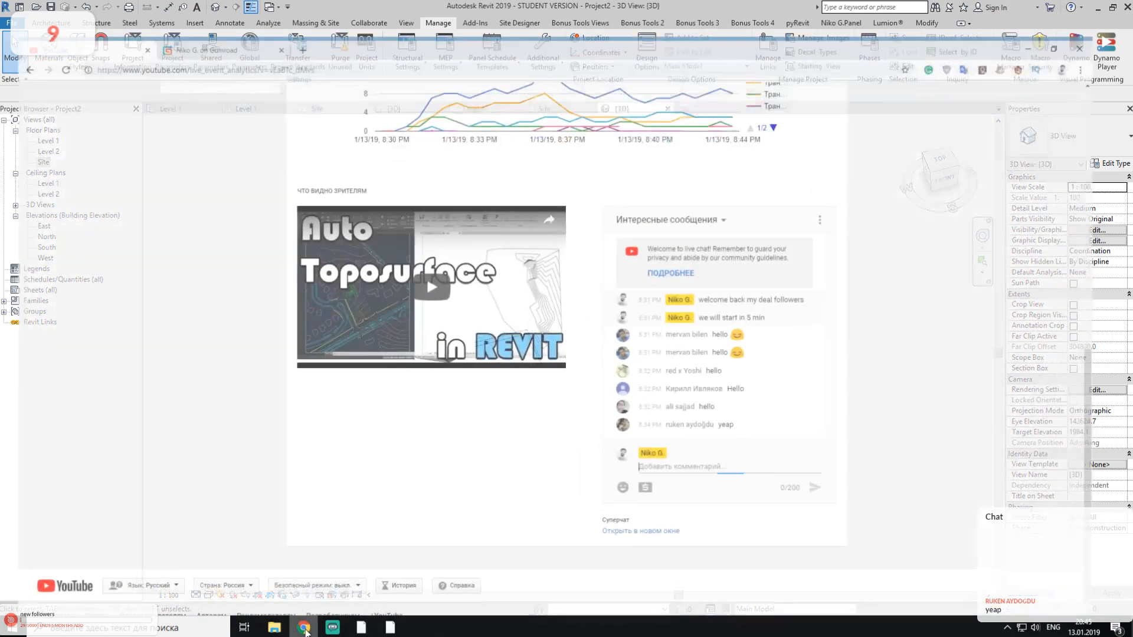
{"action": "left_click", "coordinate": [358, 628]}
{"action": "left_click", "coordinate": [305, 627]}
{"action": "left_click", "coordinate": [177, 9]}
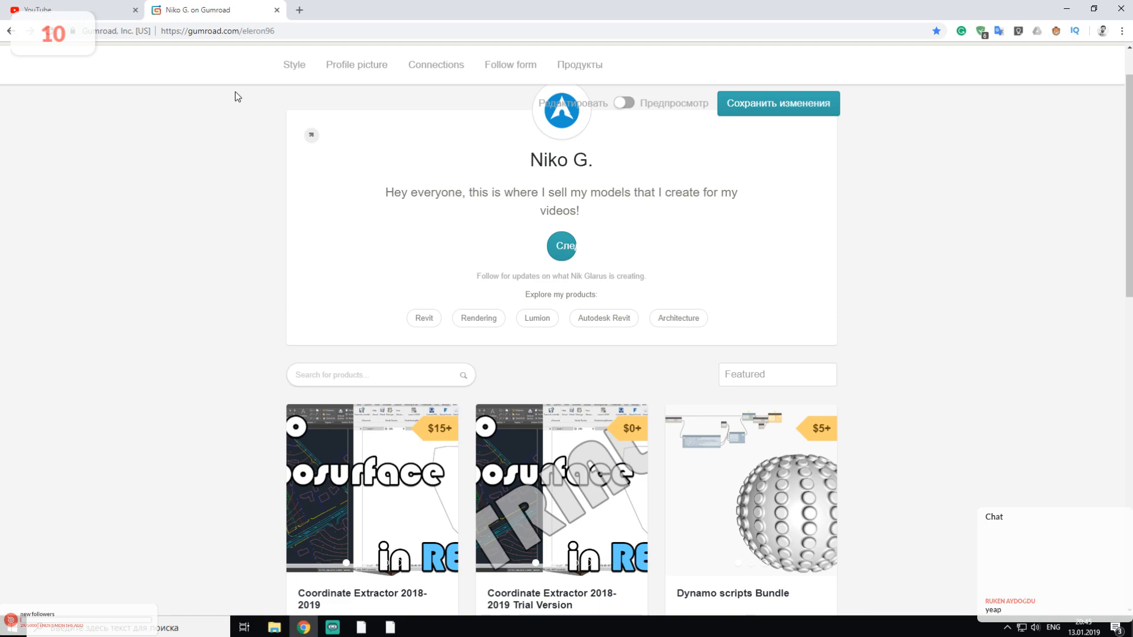
{"action": "scroll", "coordinate": [617, 456], "scroll_direction": "down", "scroll_amount": 3}
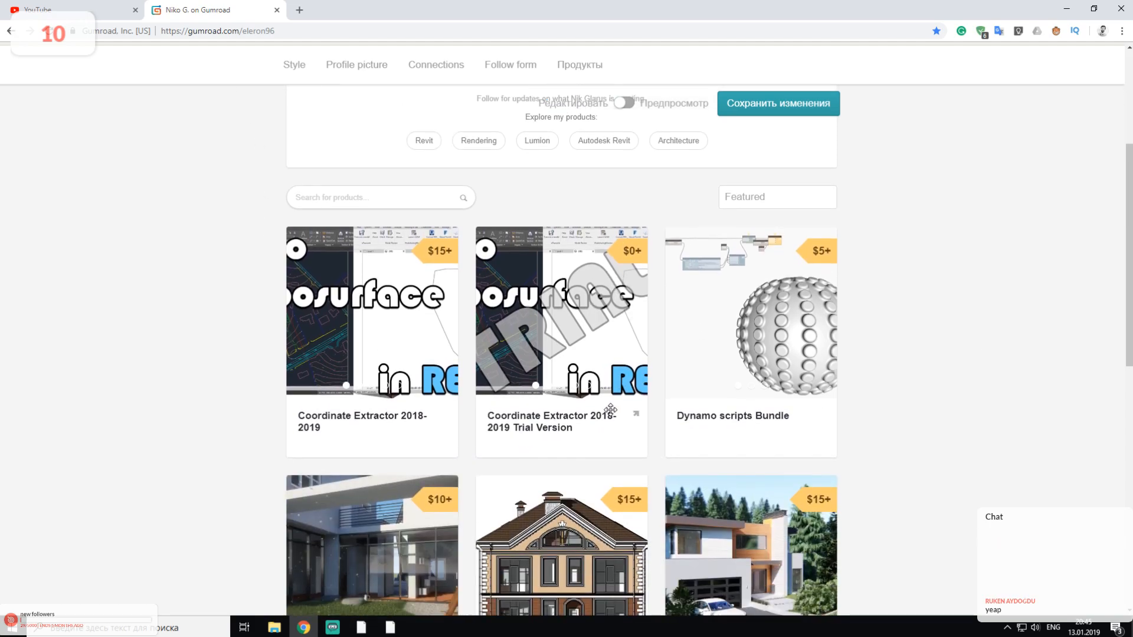
{"action": "left_click", "coordinate": [573, 318]}
{"action": "scroll", "coordinate": [560, 413], "scroll_direction": "down", "scroll_amount": 4}
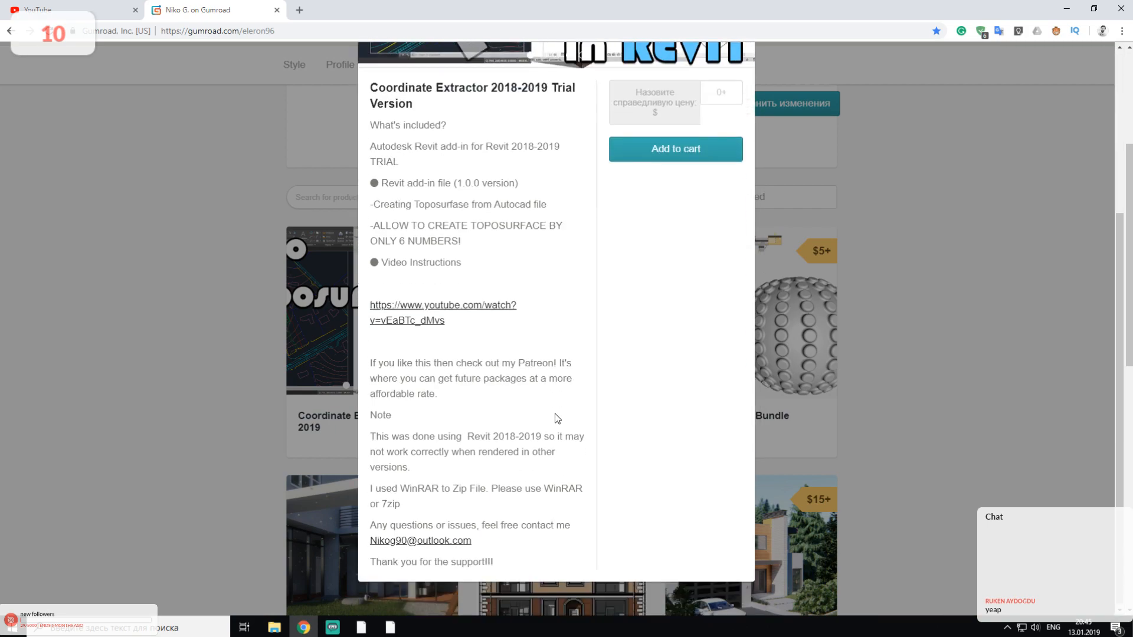
{"action": "scroll", "coordinate": [499, 373], "scroll_direction": "up", "scroll_amount": 3}
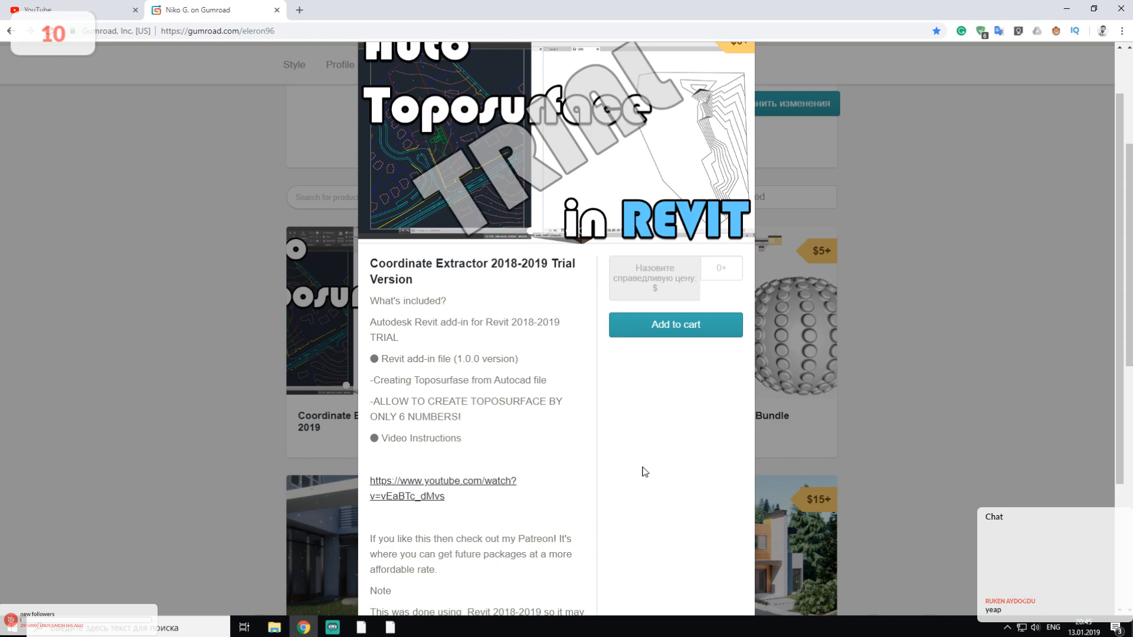
{"action": "left_click", "coordinate": [924, 344]}
{"action": "key", "text": "alt+Tab"}
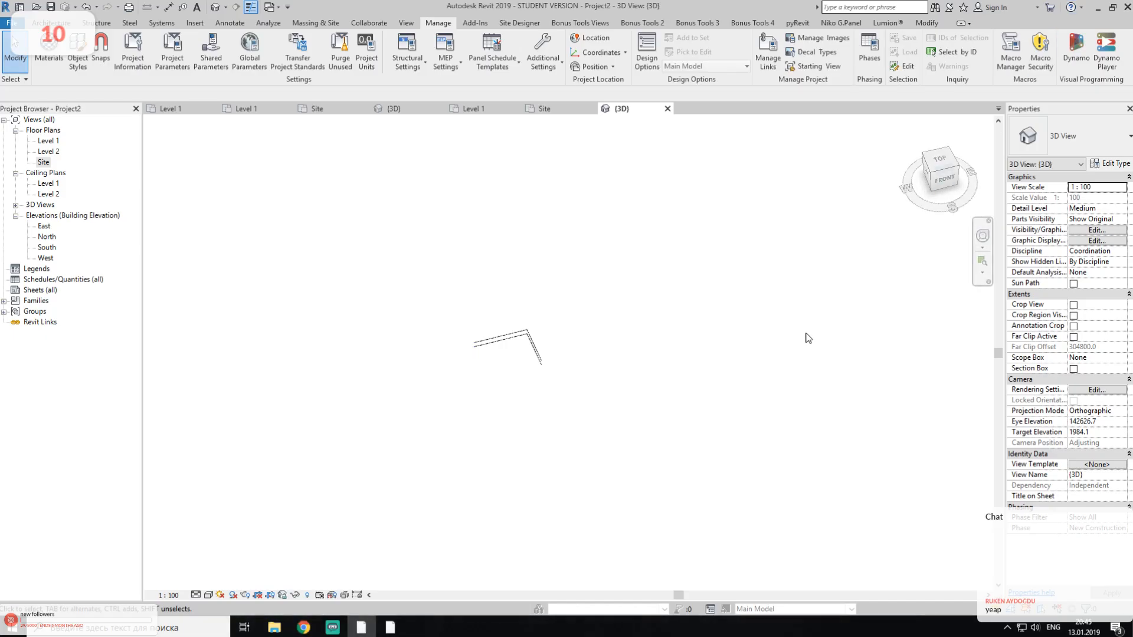
Step: Switch to AutoCAD and view the whole site plan in Test_V_Toposurface.dwg with nothing selected
{"action": "left_click", "coordinate": [390, 627]}
{"action": "middle_click_drag", "start_coordinate": [526, 287], "coordinate": [514, 338]}
{"action": "mouse_move", "coordinate": [354, 198]}
{"action": "left_mouse_down"}
{"action": "mouse_move", "coordinate": [766, 537]}
{"action": "mouse_move", "coordinate": [371, 468]}
{"action": "left_mouse_up"}
{"action": "key", "text": "Escape"}
{"action": "scroll", "coordinate": [553, 363], "scroll_direction": "up", "scroll_amount": 6}
{"action": "scroll", "coordinate": [555, 364], "scroll_direction": "down", "scroll_amount": 8}
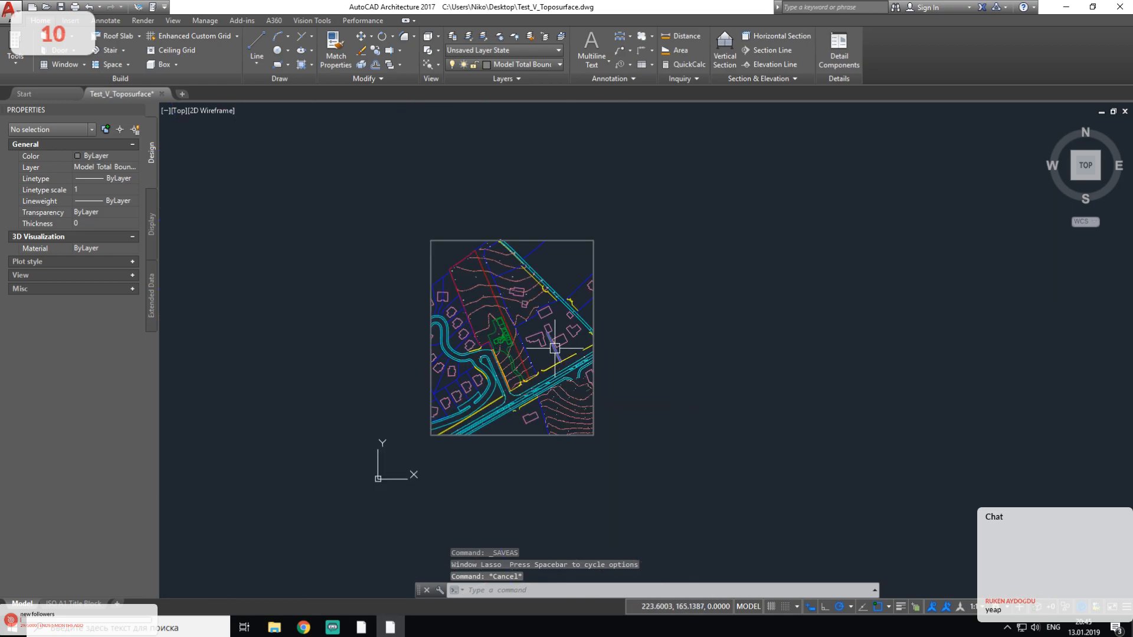
{"action": "key", "text": "Escape"}
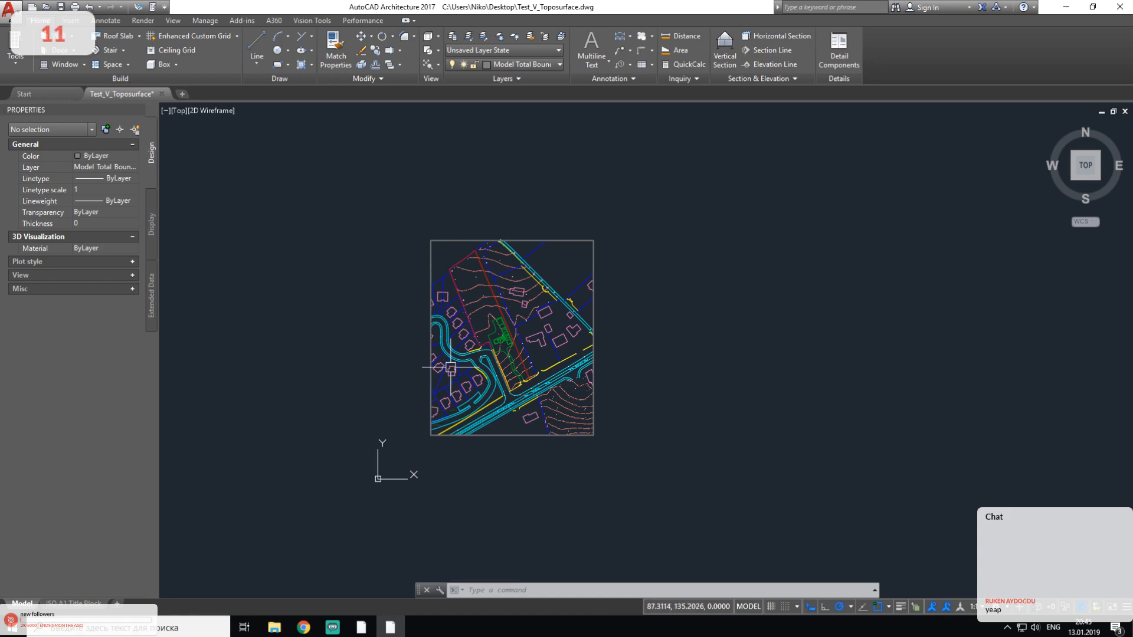
Step: Inspect the layer and properties of the survey cross below the 103.75 elevation label
{"action": "scroll", "coordinate": [449, 360], "scroll_direction": "up", "scroll_amount": 12}
{"action": "scroll", "coordinate": [516, 326], "scroll_direction": "up", "scroll_amount": 5}
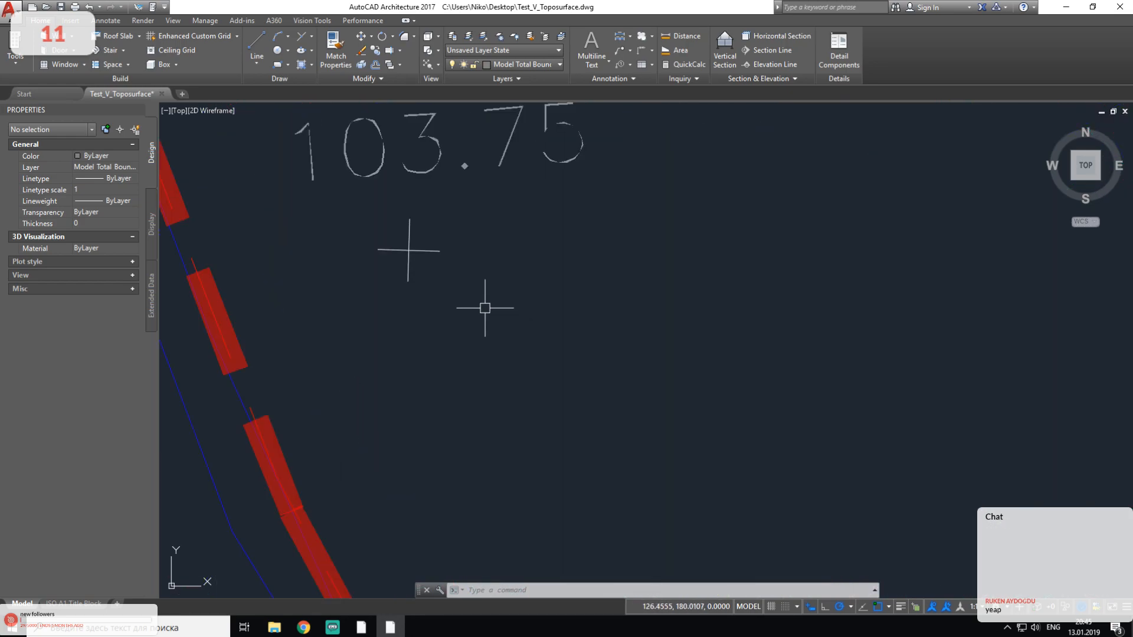
{"action": "left_click", "coordinate": [410, 242]}
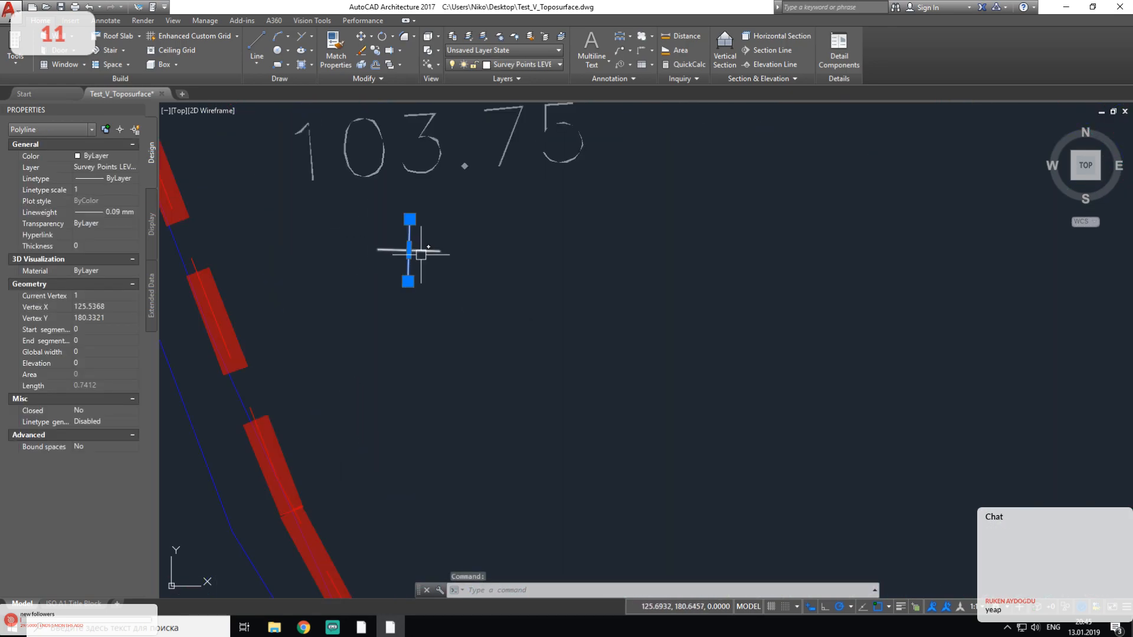
{"action": "middle_click_drag", "start_coordinate": [421, 253], "coordinate": [498, 362]}
{"action": "key", "text": "Escape"}
{"action": "left_click", "coordinate": [703, 231]}
{"action": "left_click", "coordinate": [483, 275]}
{"action": "key", "text": "Escape"}
{"action": "key", "text": "Escape"}
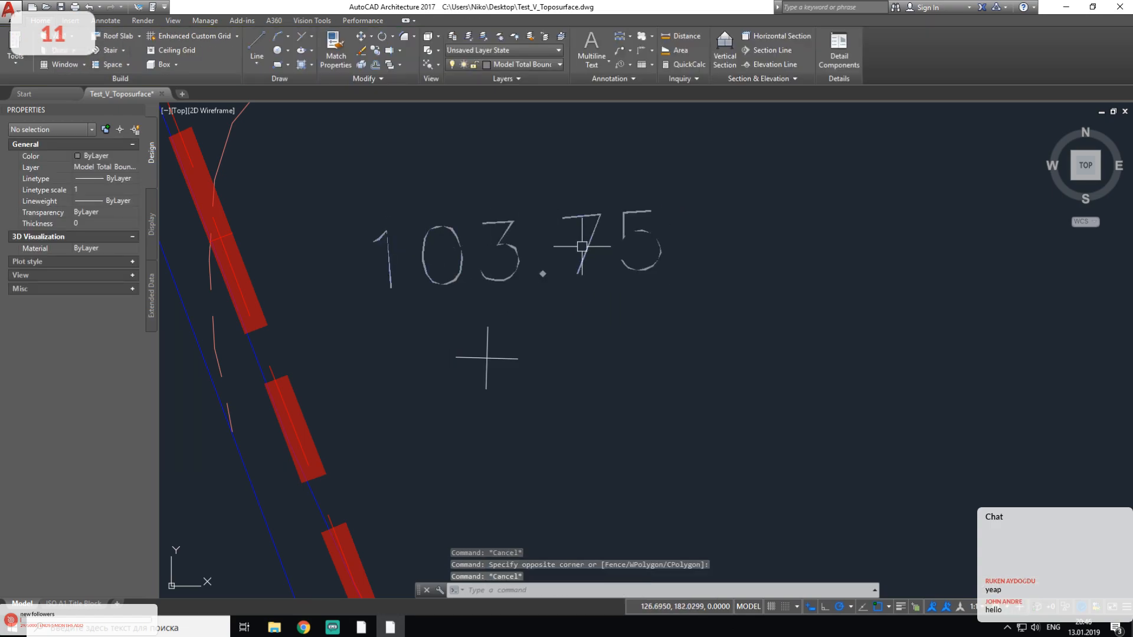
{"action": "left_click", "coordinate": [494, 342]}
{"action": "left_click", "coordinate": [469, 347]}
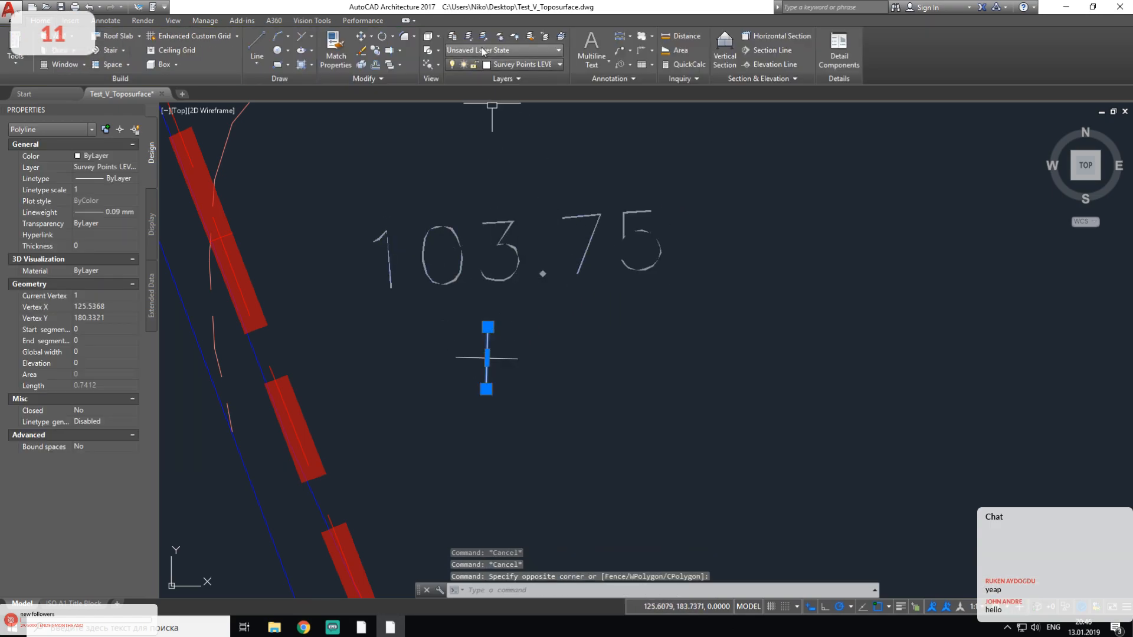
{"action": "key", "text": "Escape"}
Step: Inspect the properties of the digits 7 and 5 in the 103.75 label, then clear the selection
{"action": "left_click", "coordinate": [632, 184]}
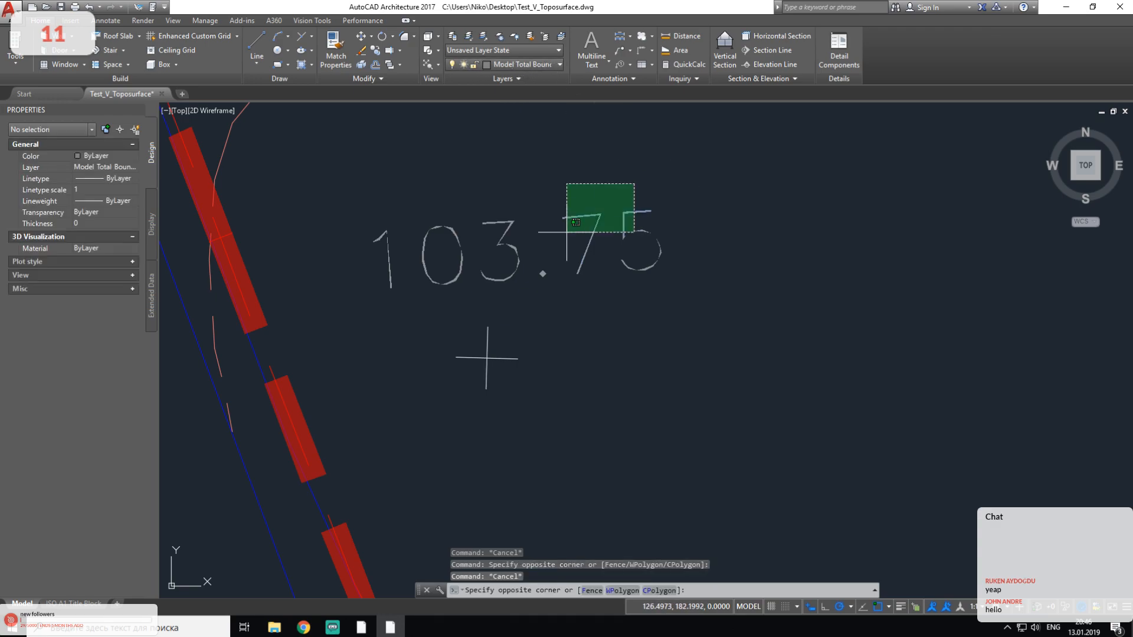
{"action": "left_click", "coordinate": [569, 210]}
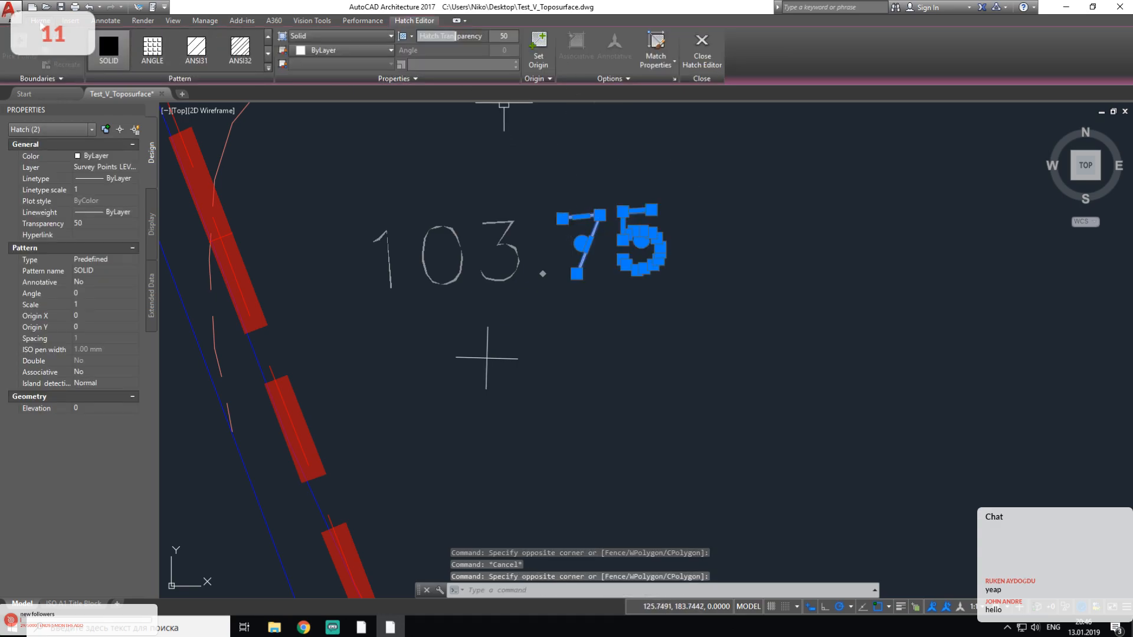
{"action": "key", "text": "Escape"}
{"action": "key", "text": "Escape"}
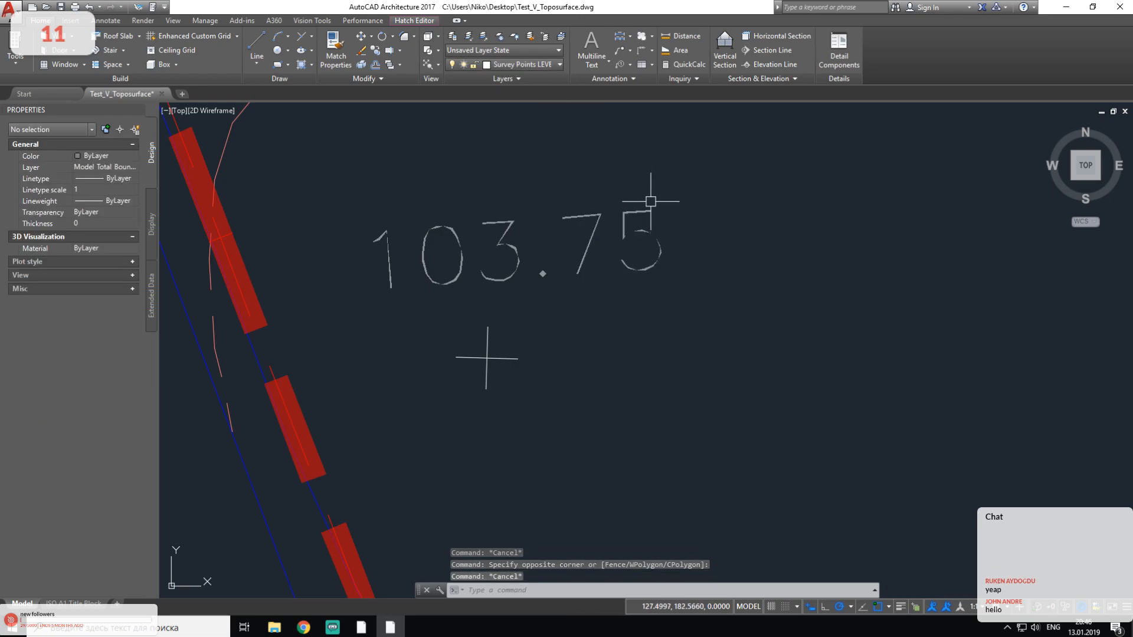
Step: Select all objects of the site drawing to examine them together
{"action": "scroll", "coordinate": [650, 201], "scroll_direction": "down", "scroll_amount": 10}
{"action": "scroll", "coordinate": [651, 201], "scroll_direction": "down", "scroll_amount": 5}
{"action": "left_click", "coordinate": [462, 228]}
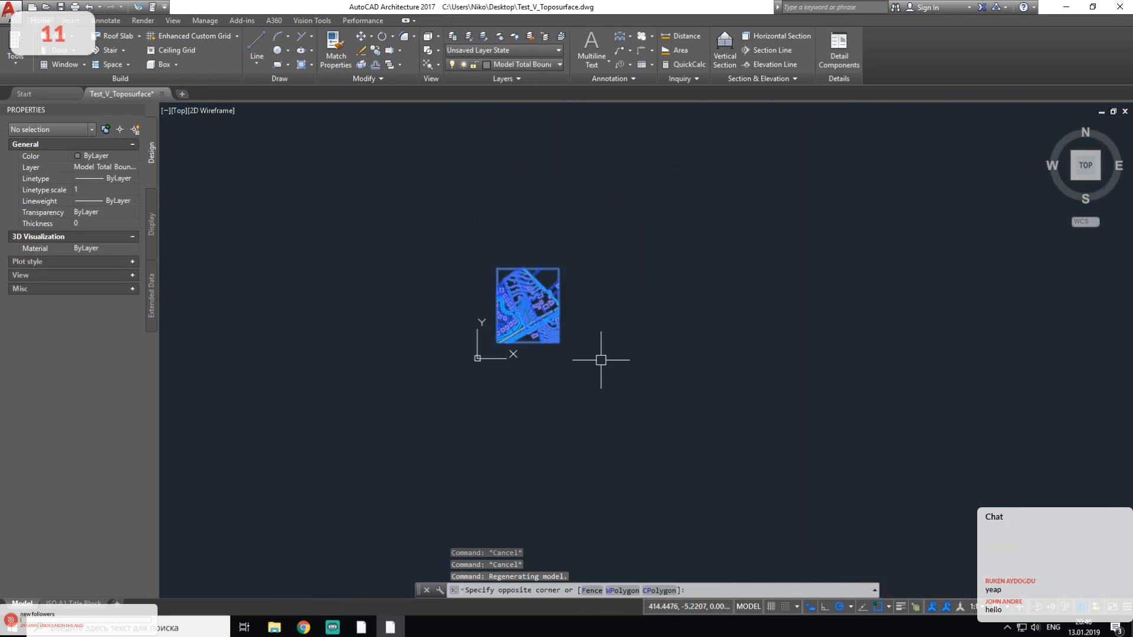
{"action": "left_click", "coordinate": [601, 360]}
{"action": "scroll", "coordinate": [531, 312], "scroll_direction": "up", "scroll_amount": 8}
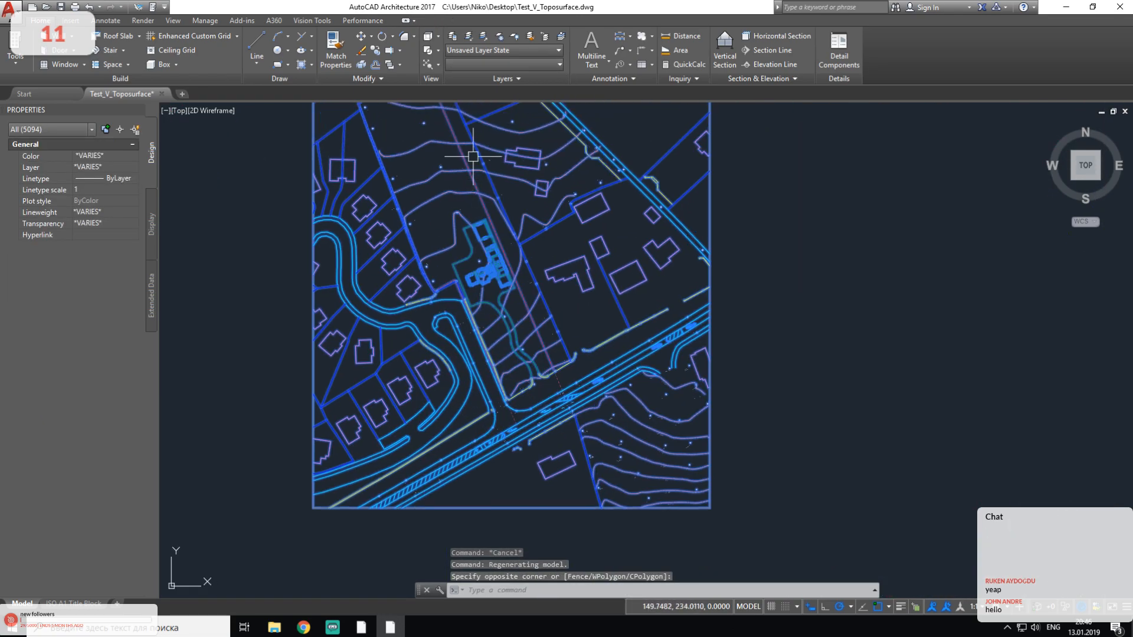
Step: Enlarge the Layer Properties Manager and turn off the Road Side Walls, Road Layout and current Model Total Boundary layers
{"action": "left_click", "coordinate": [453, 36]}
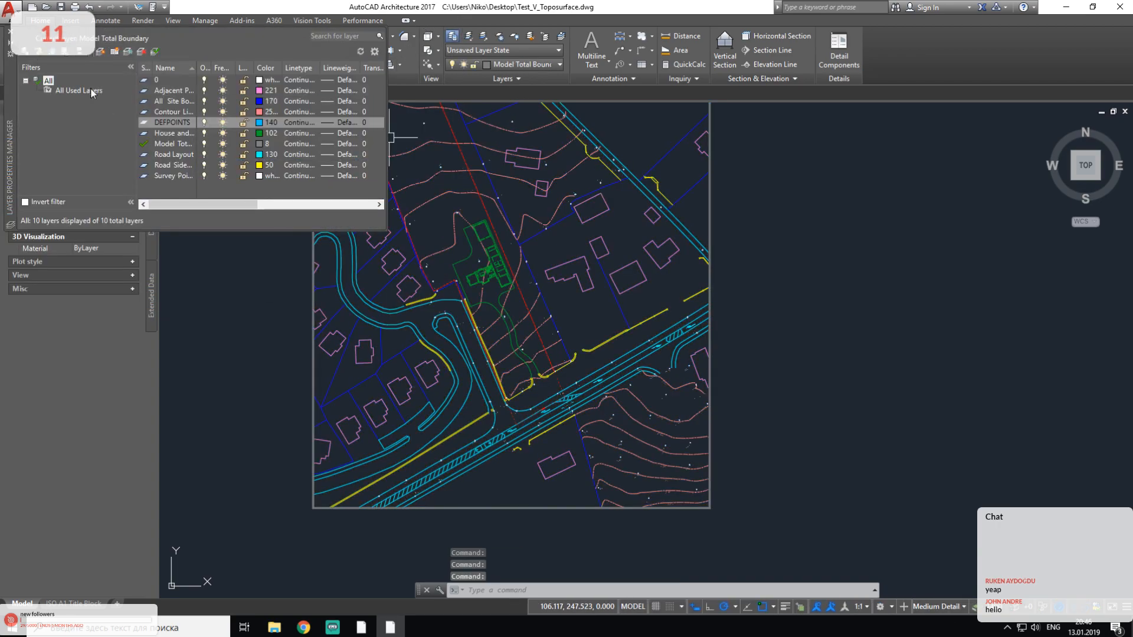
{"action": "left_click_drag", "start_coordinate": [384, 229], "coordinate": [670, 390]}
{"action": "left_click_drag", "start_coordinate": [192, 68], "coordinate": [296, 70]}
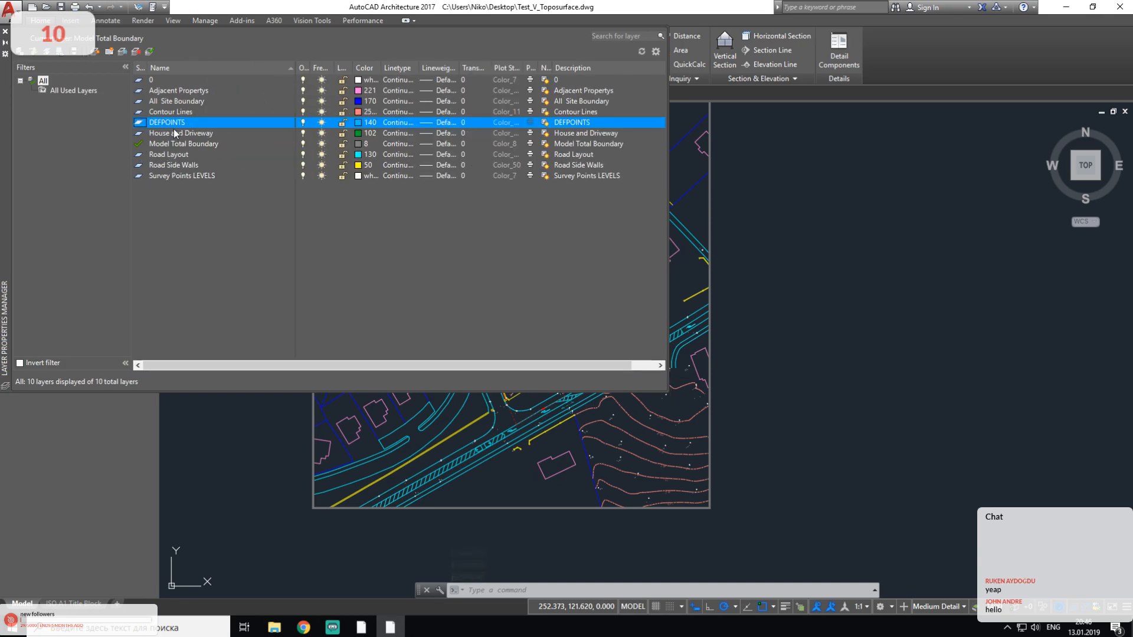
{"action": "left_click", "coordinate": [176, 156]}
{"action": "left_click", "coordinate": [180, 176]}
{"action": "left_click", "coordinate": [301, 167]}
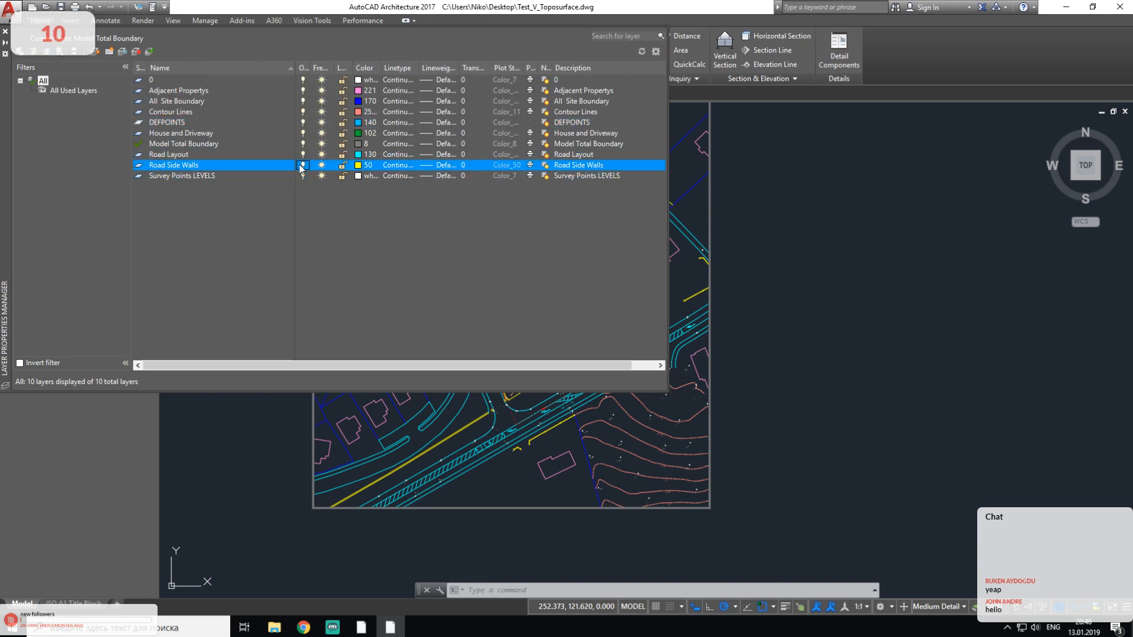
{"action": "left_click", "coordinate": [301, 155]}
{"action": "left_click", "coordinate": [302, 144]}
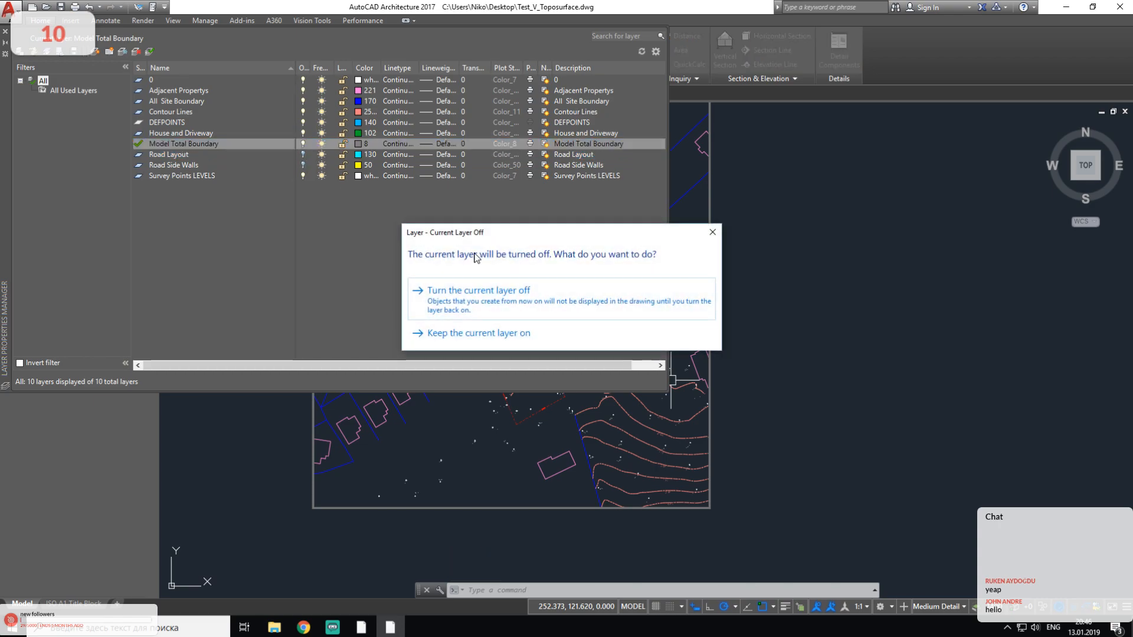
{"action": "left_click", "coordinate": [479, 292]}
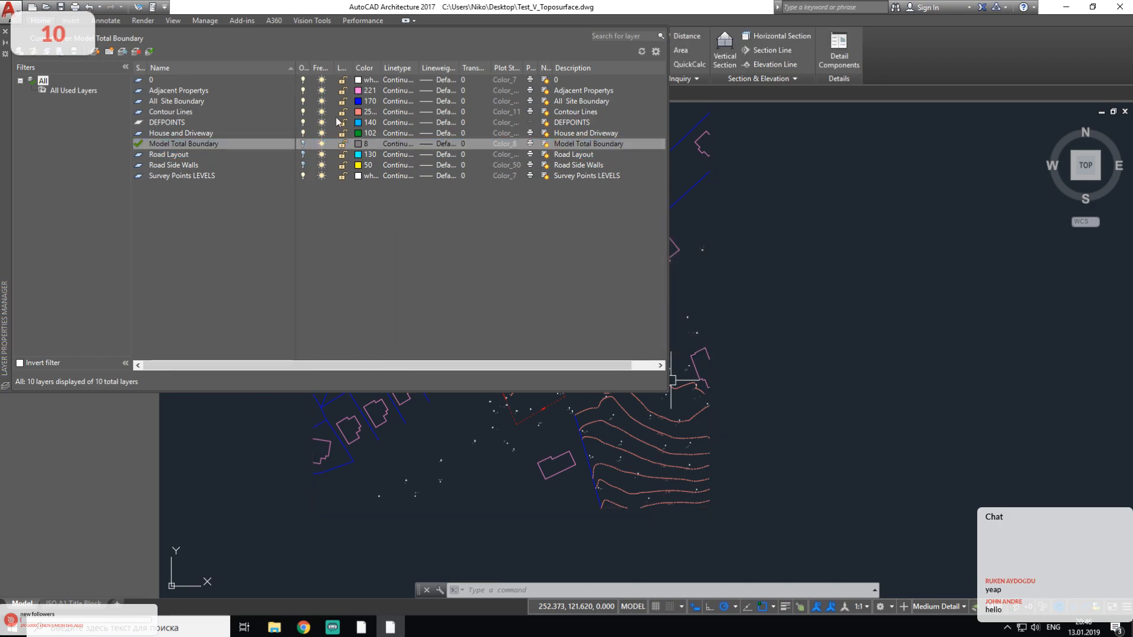
Step: Turn off the House and Driveway, DEFPOINTS, Contour Lines, All Site Boundary, Adjacent Property and 0 layers
{"action": "left_click", "coordinate": [302, 133]}
{"action": "left_click", "coordinate": [303, 122]}
{"action": "left_click", "coordinate": [302, 111]}
{"action": "left_click", "coordinate": [303, 101]}
{"action": "left_click", "coordinate": [303, 90]}
{"action": "left_click", "coordinate": [303, 122]}
{"action": "left_click", "coordinate": [303, 111]}
{"action": "left_click", "coordinate": [304, 122]}
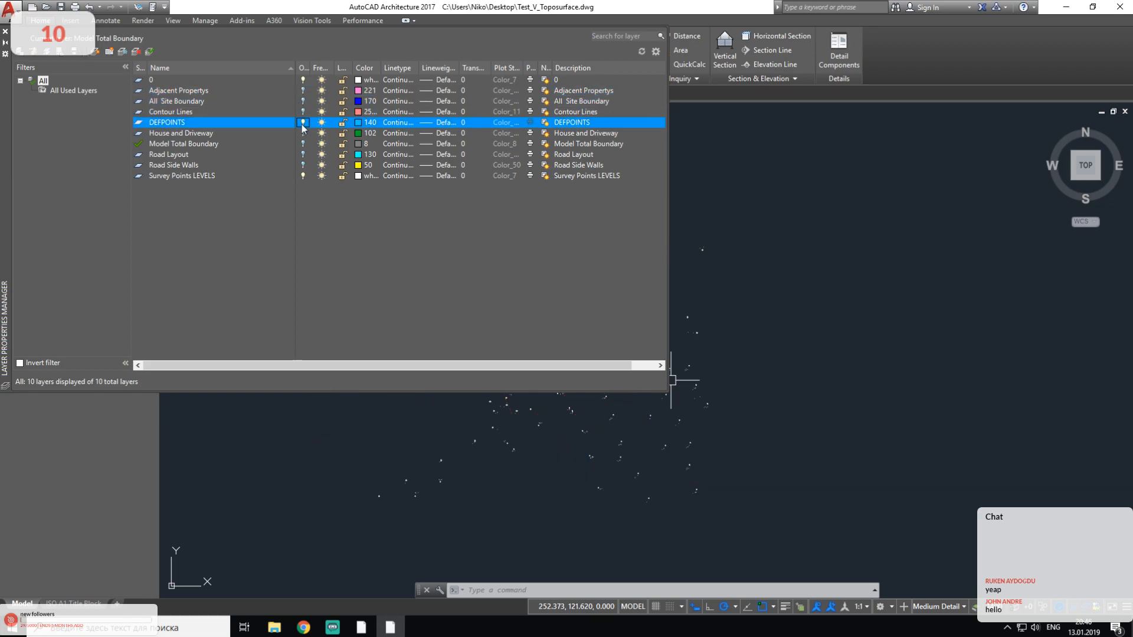
{"action": "left_click", "coordinate": [301, 82]}
Step: Make Survey Points LEVELS the current layer and close the Layer Properties Manager
{"action": "left_click", "coordinate": [183, 176]}
{"action": "double_click", "coordinate": [140, 176]}
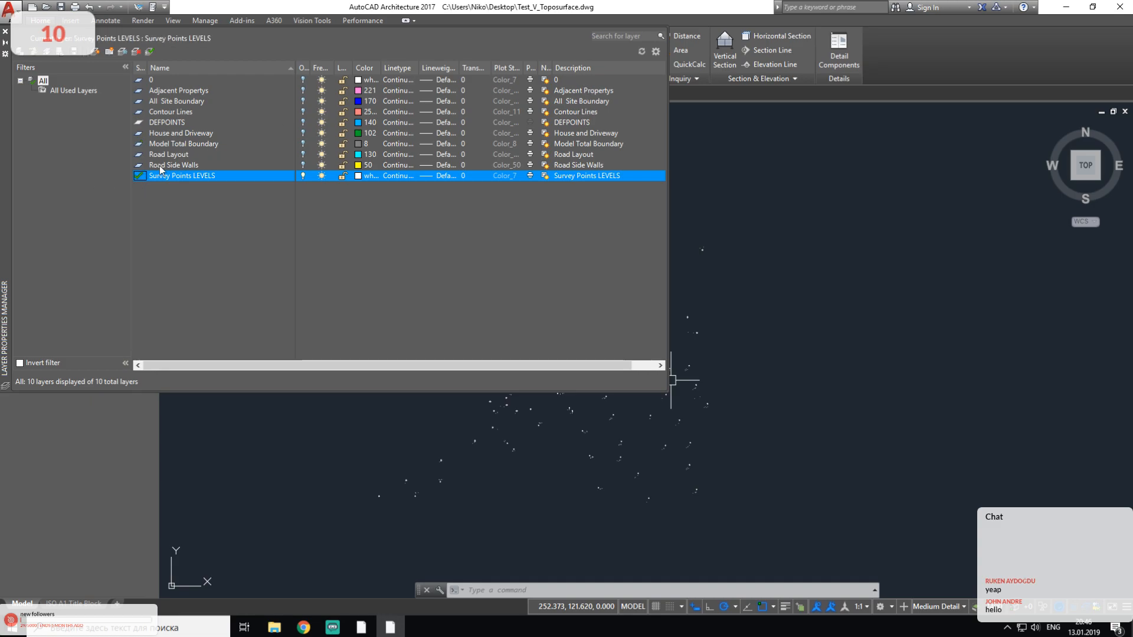
{"action": "left_click", "coordinate": [5, 32]}
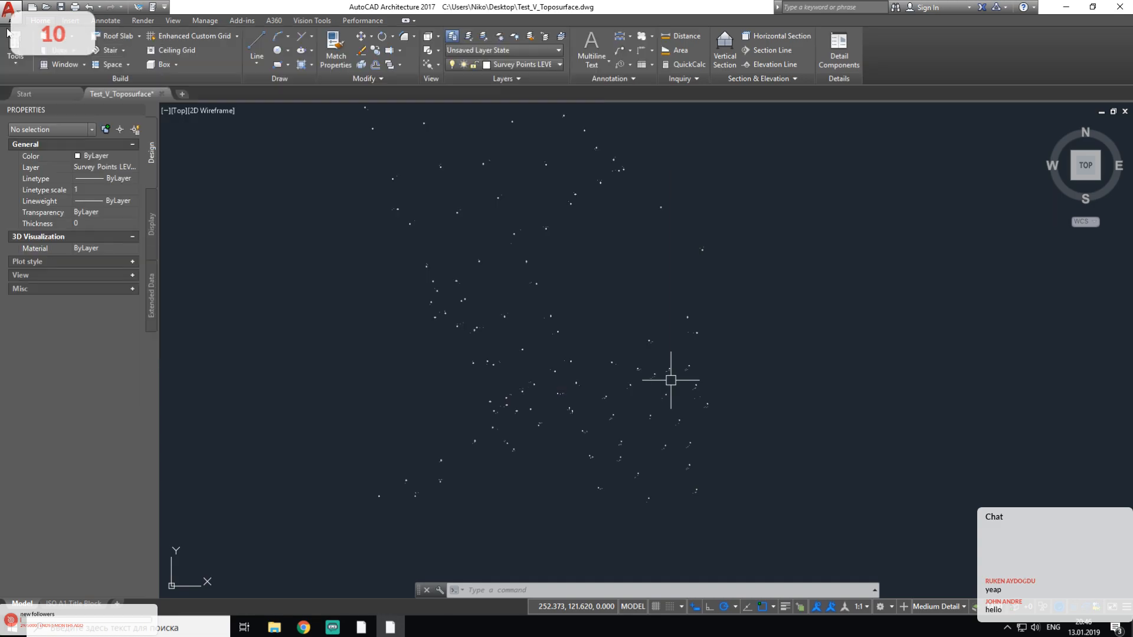
Step: Examine the isolated survey points closely around the 100.61 and 100.68 elevation labels
{"action": "middle_click_drag", "start_coordinate": [627, 341], "coordinate": [627, 405]}
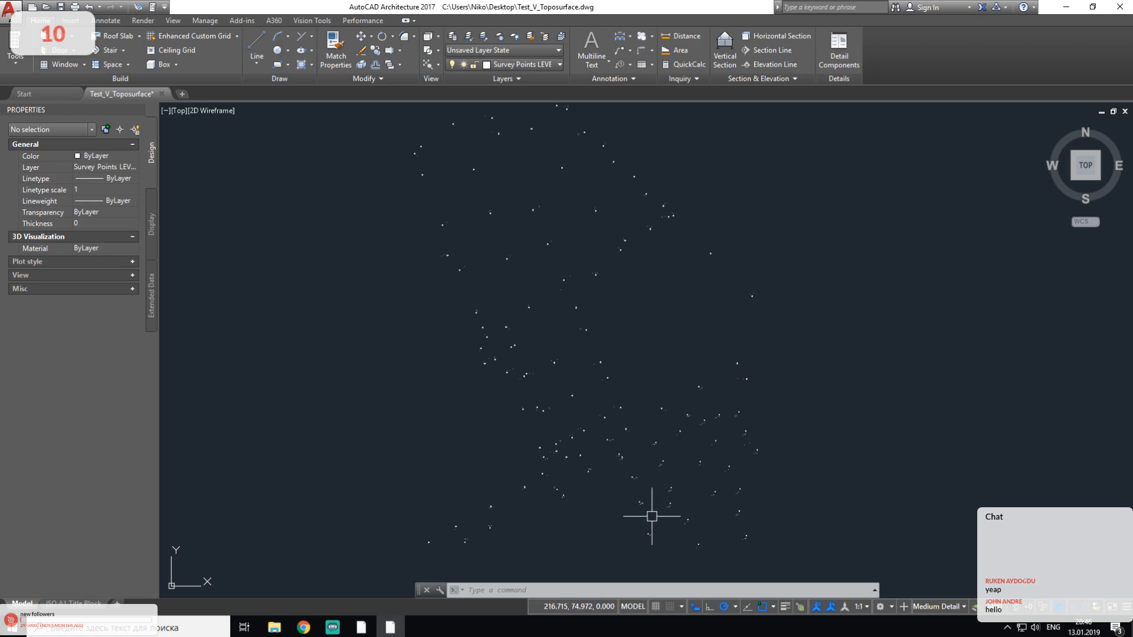
{"action": "scroll", "coordinate": [631, 495], "scroll_direction": "up", "scroll_amount": 4}
{"action": "scroll", "coordinate": [628, 379], "scroll_direction": "up", "scroll_amount": 3}
{"action": "scroll", "coordinate": [494, 385], "scroll_direction": "up", "scroll_amount": 2}
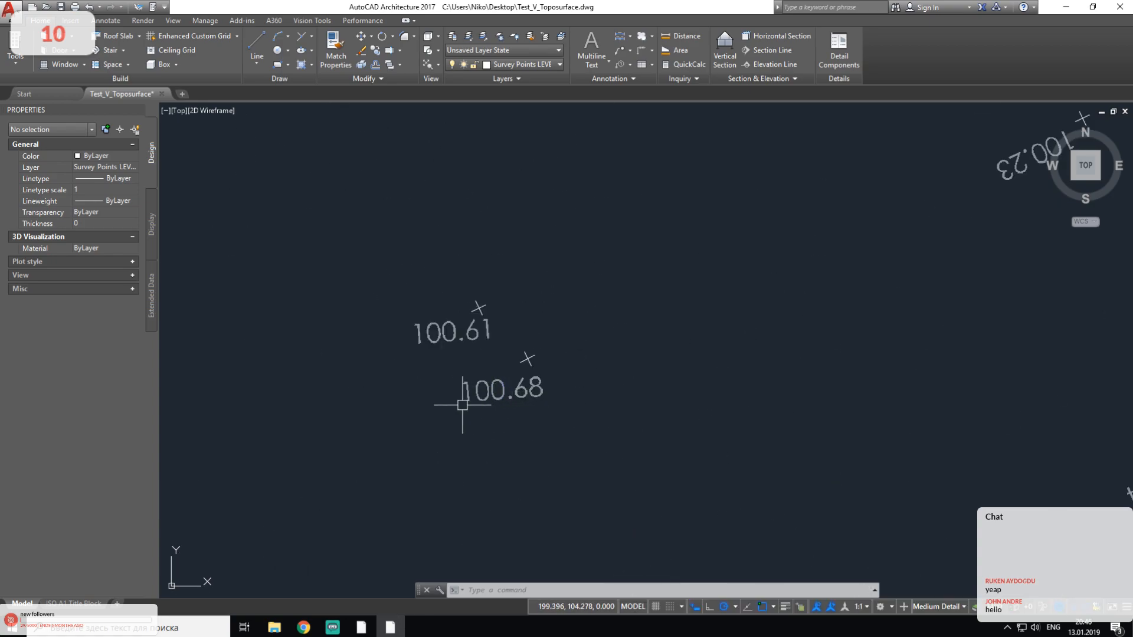
{"action": "left_click", "coordinate": [481, 387]}
{"action": "key", "text": "Escape"}
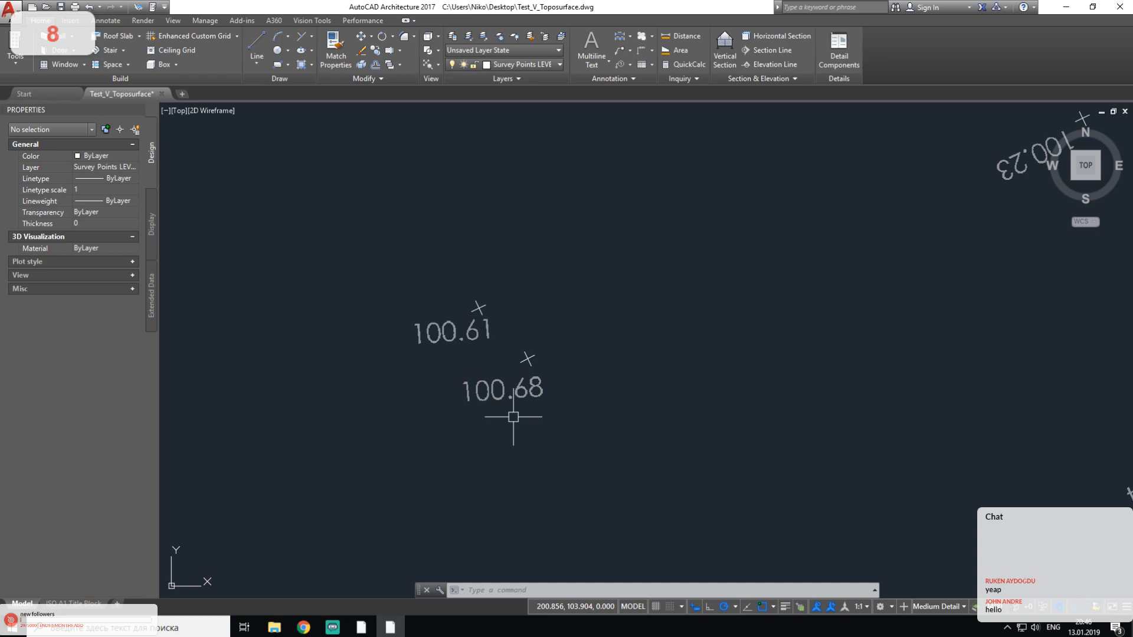
Step: Inspect the object type of the first digit in the 100.68 elevation label
{"action": "scroll", "coordinate": [514, 416], "scroll_direction": "down", "scroll_amount": 5}
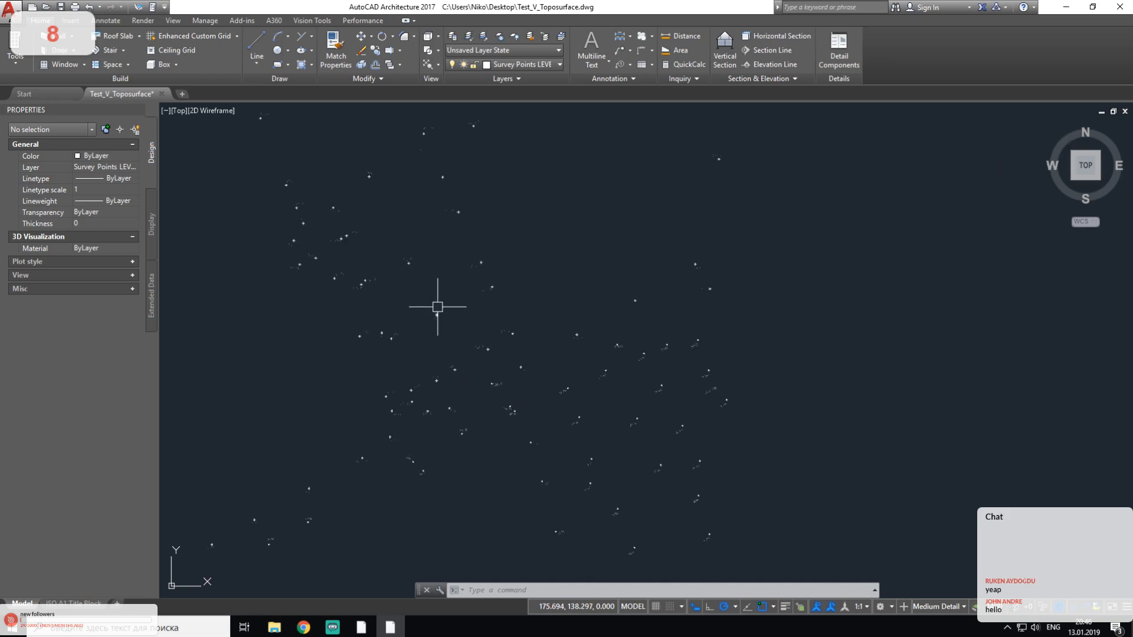
{"action": "scroll", "coordinate": [503, 423], "scroll_direction": "up", "scroll_amount": 5}
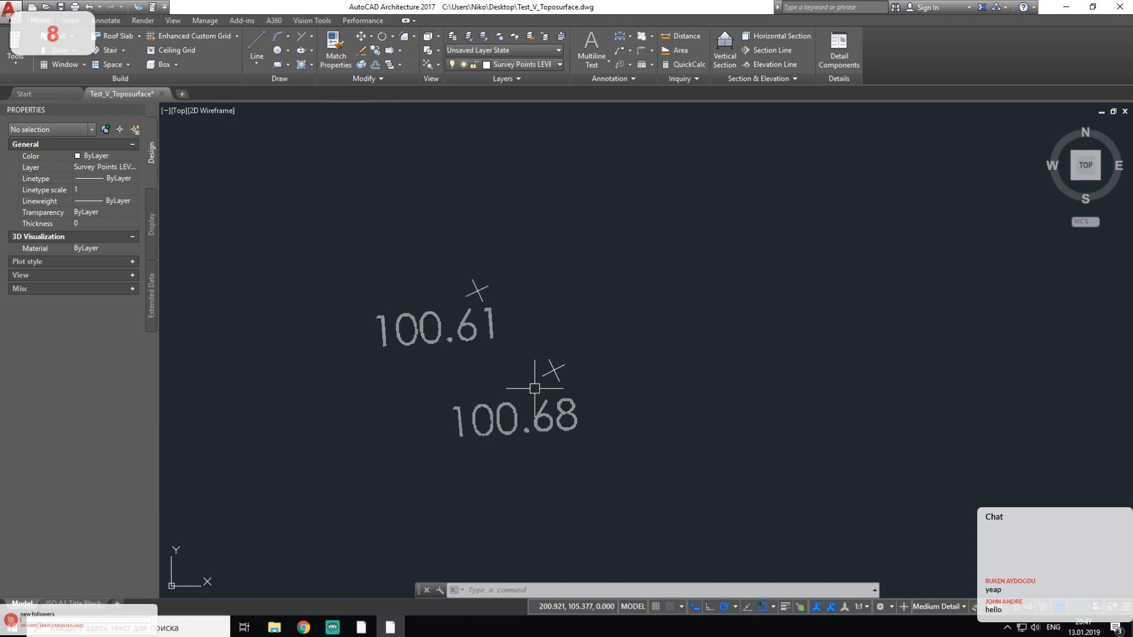
{"action": "left_click", "coordinate": [450, 413]}
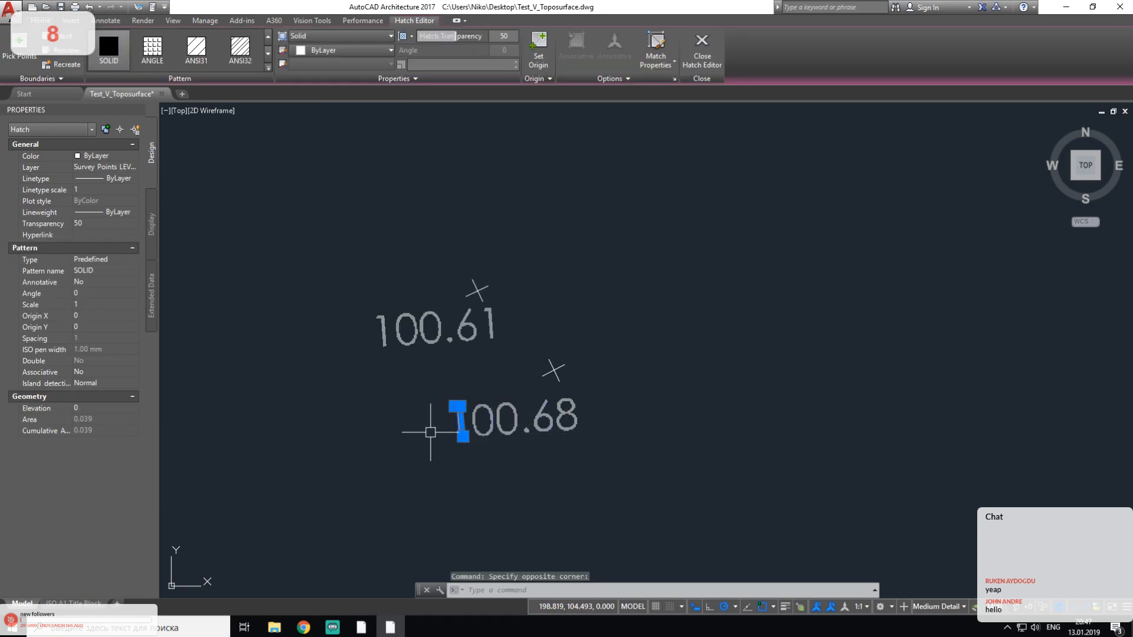
{"action": "key", "text": "Escape"}
{"action": "key", "text": "Escape"}
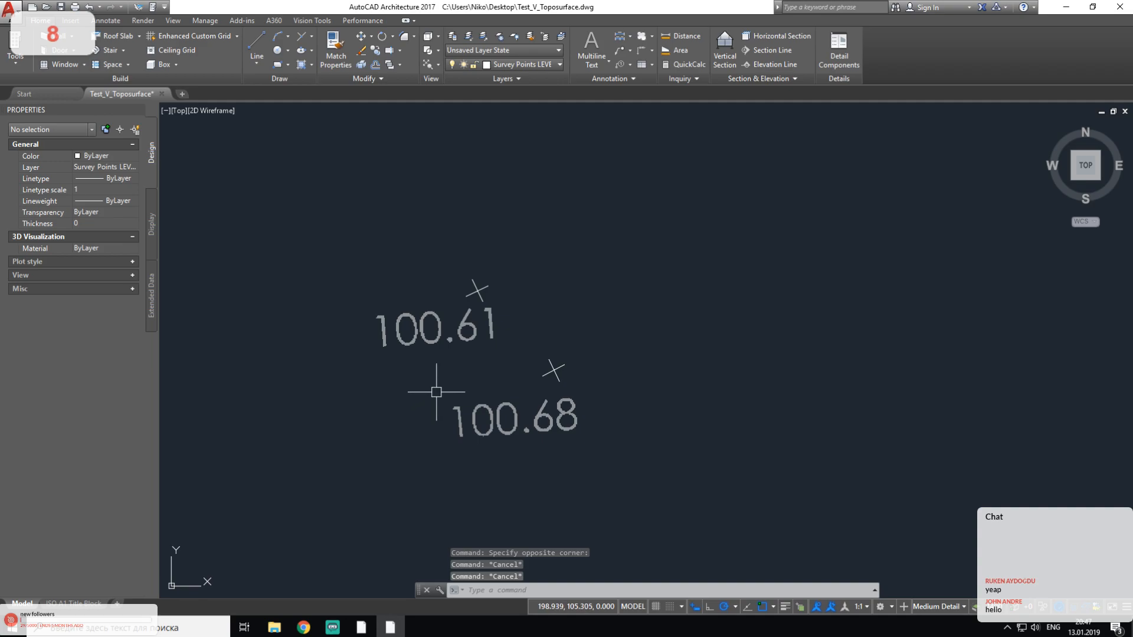
Step: Delete the hatched digits of the 100.68 elevation label while keeping its cross marker
{"action": "left_click", "coordinate": [441, 374]}
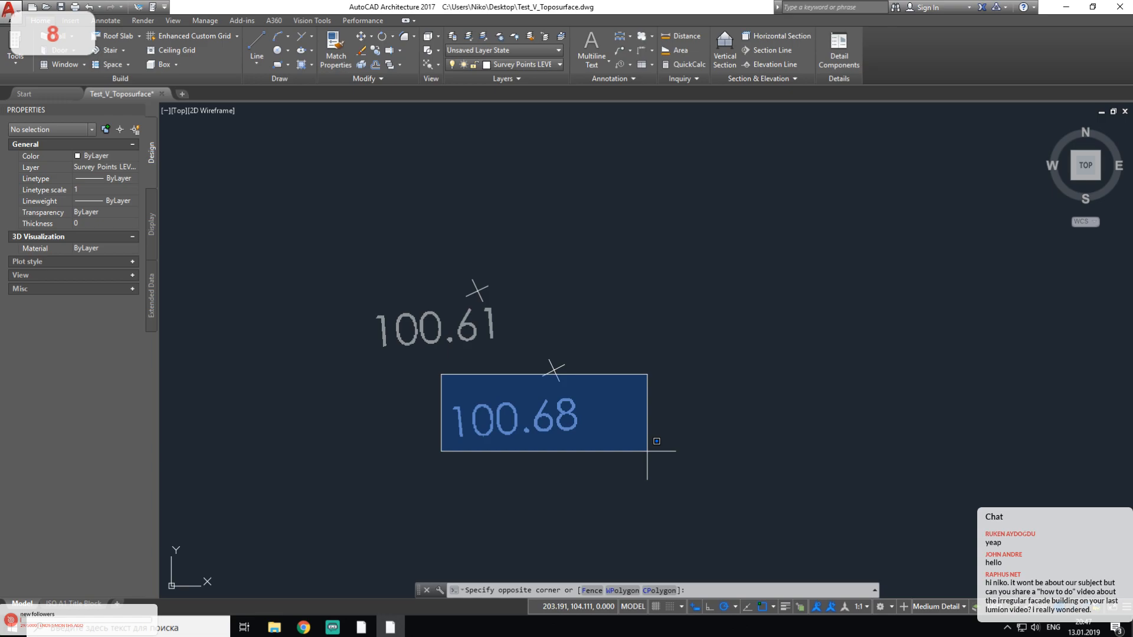
{"action": "left_click", "coordinate": [647, 452]}
{"action": "key", "text": "Delete"}
Step: Add multiline text reading 100.68 below the cross marker whose label was deleted
{"action": "middle_click_drag", "start_coordinate": [515, 379], "coordinate": [531, 388]}
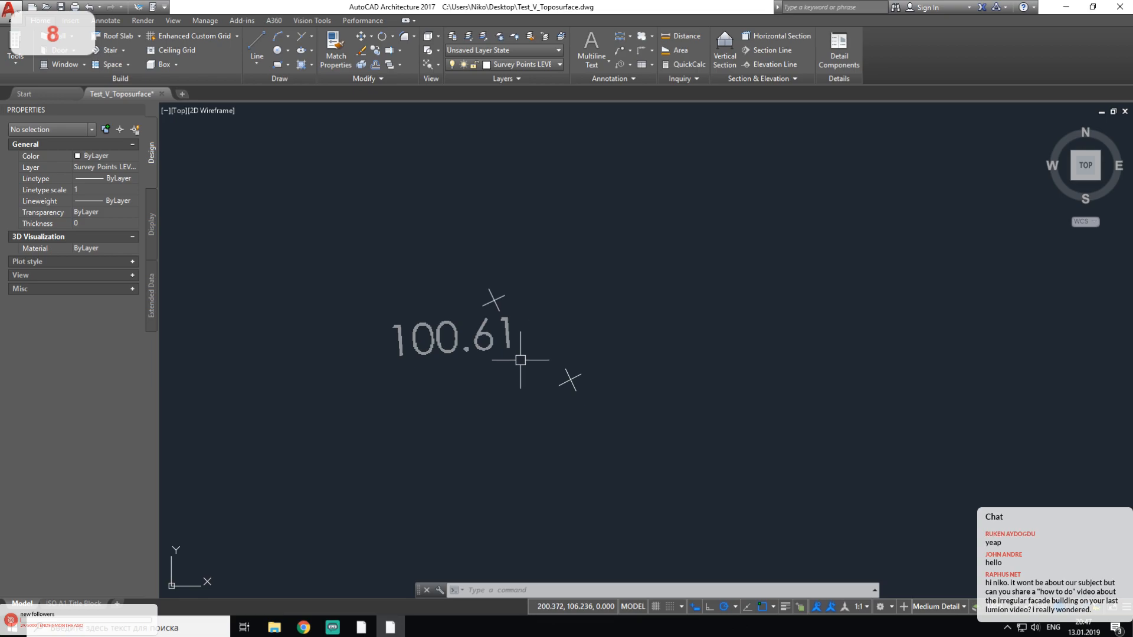
{"action": "left_click", "coordinate": [590, 40]}
{"action": "middle_click_drag", "start_coordinate": [664, 337], "coordinate": [648, 251]}
{"action": "left_click", "coordinate": [528, 350]}
{"action": "left_click", "coordinate": [809, 445]}
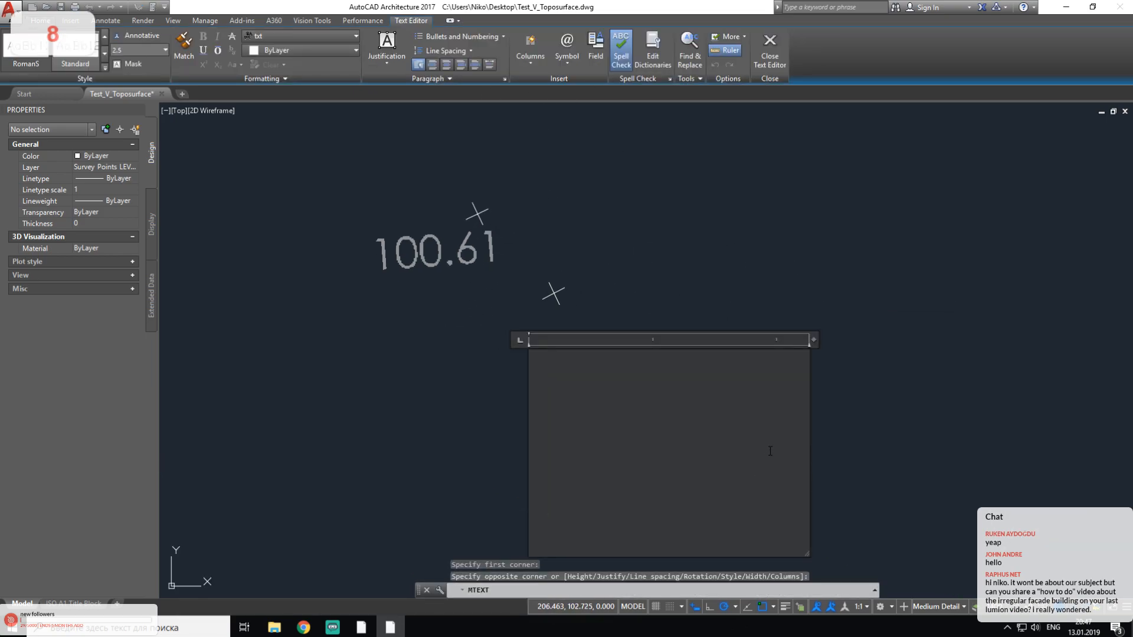
{"action": "type", "text": "100"}
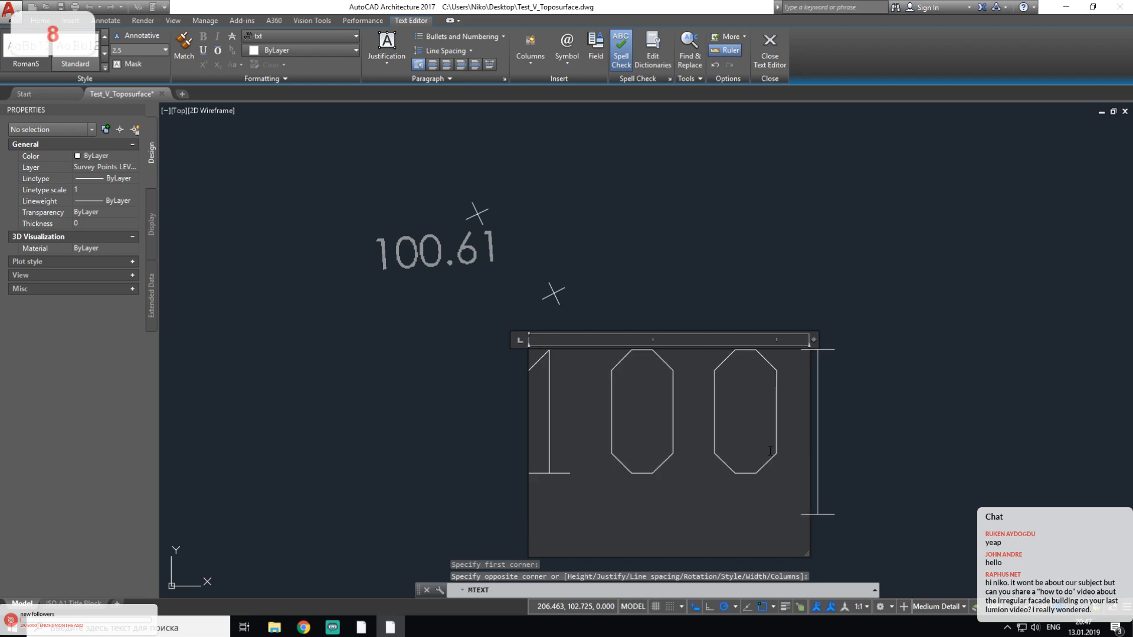
{"action": "type", "text": ".68"}
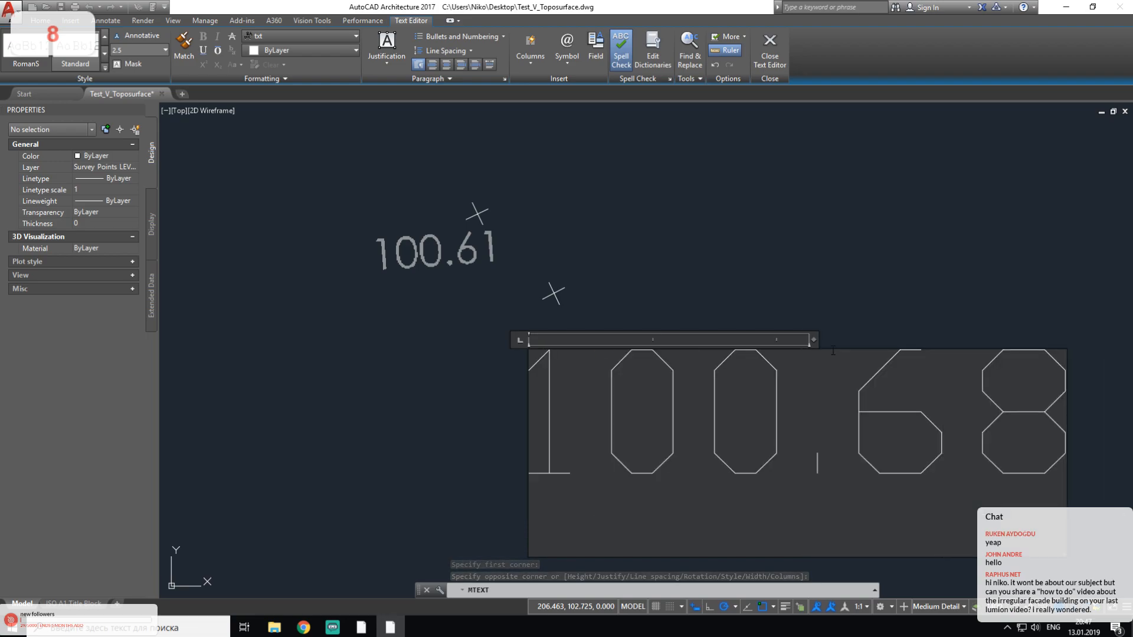
{"action": "key", "text": "Escape"}
Step: Set the text height of the new 100.68 multiline text to 0.5
{"action": "left_click", "coordinate": [666, 385]}
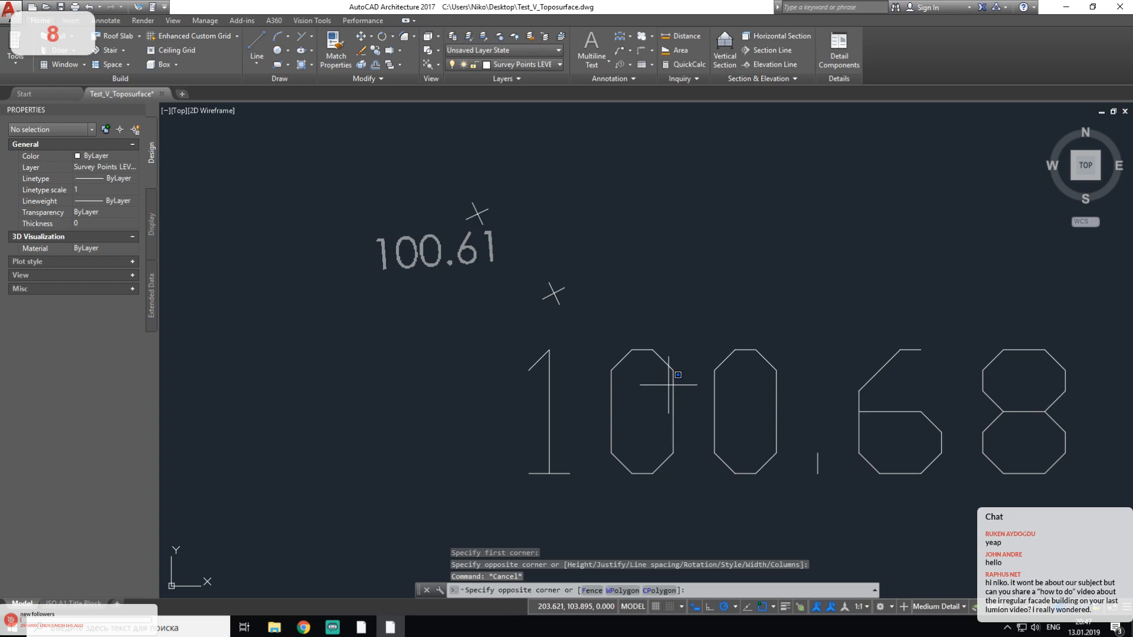
{"action": "left_click", "coordinate": [645, 328]}
{"action": "left_click", "coordinate": [104, 377]}
{"action": "type", "text": "1"}
{"action": "key", "text": "Return"}
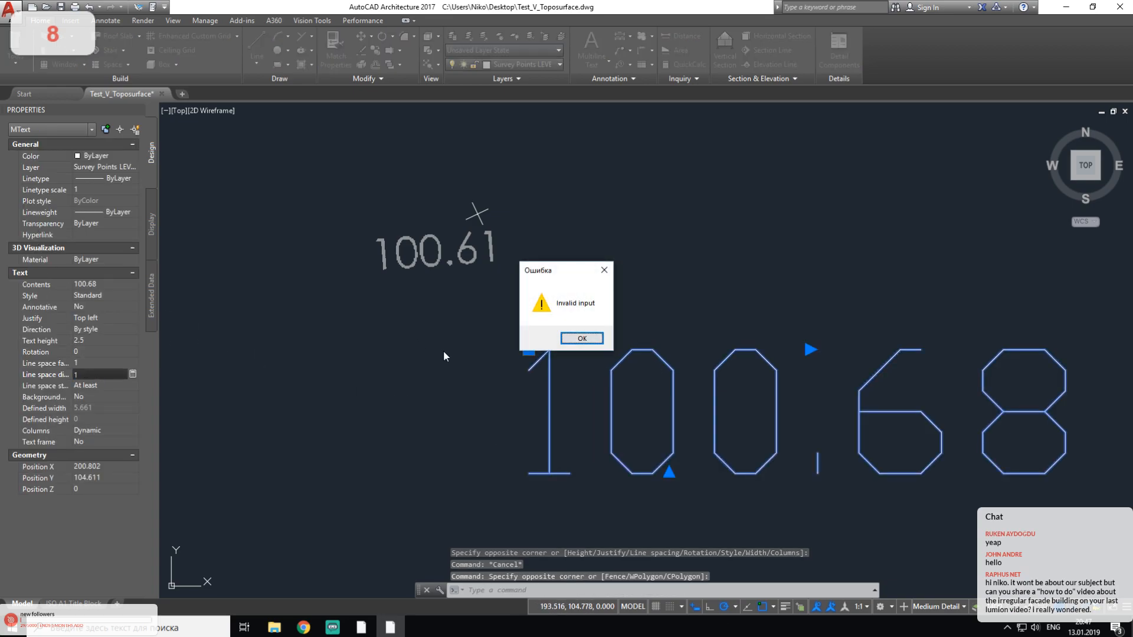
{"action": "left_click", "coordinate": [581, 339]}
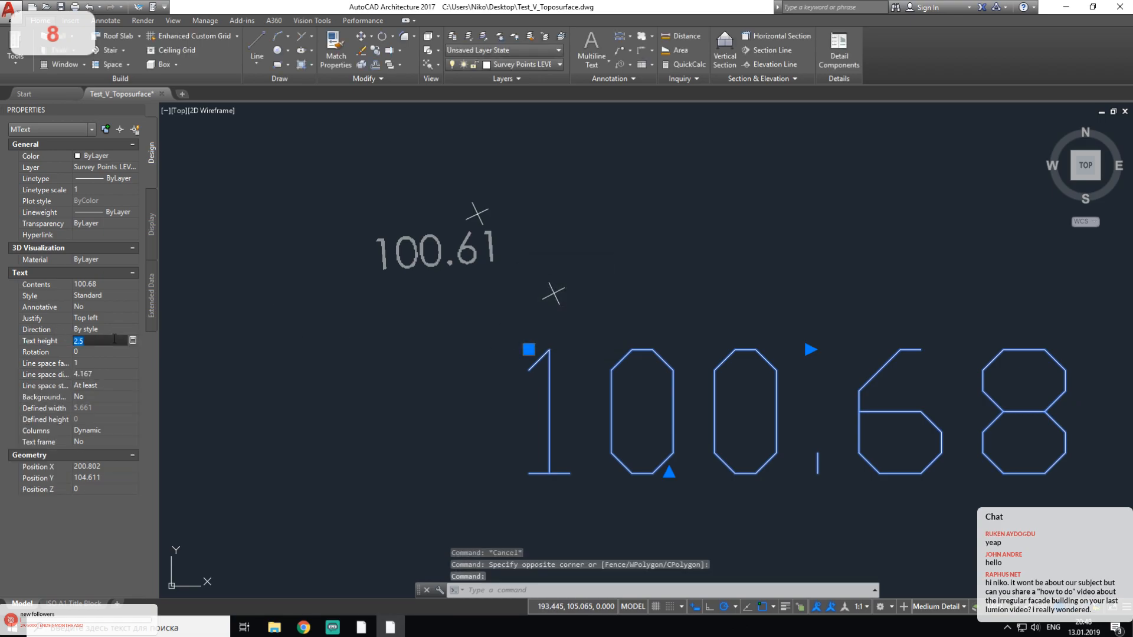
{"action": "type", "text": "0.5"}
{"action": "key", "text": "Return"}
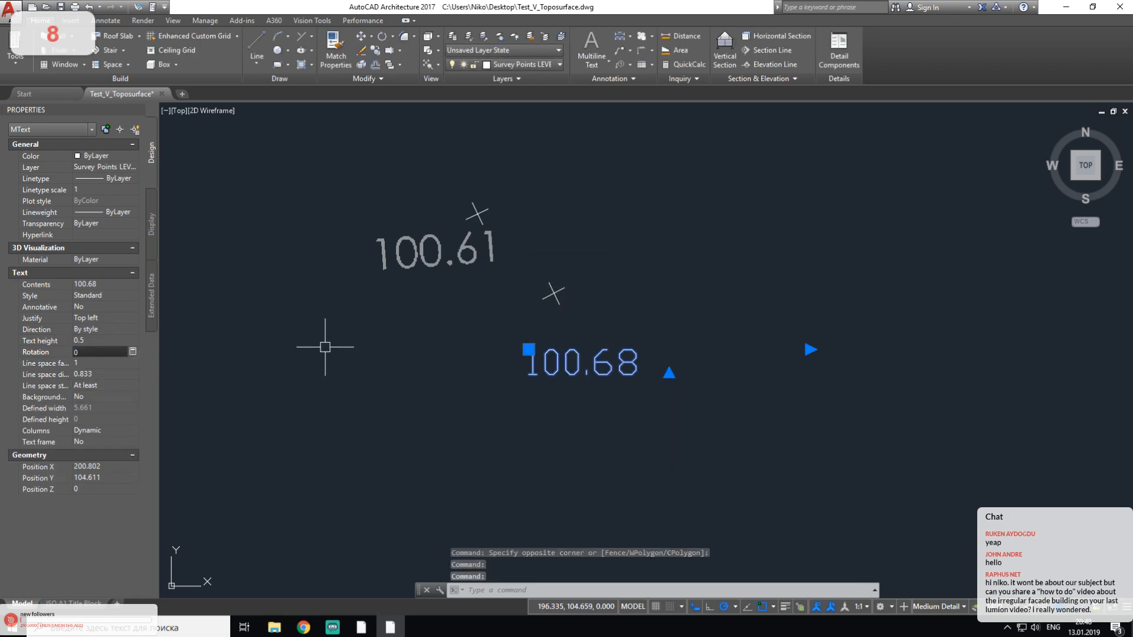
Step: Move the 100.68 text up so that it sits directly beside its cross marker
{"action": "left_click", "coordinate": [529, 349]}
{"action": "key", "text": "Escape"}
{"action": "key", "text": "Escape"}
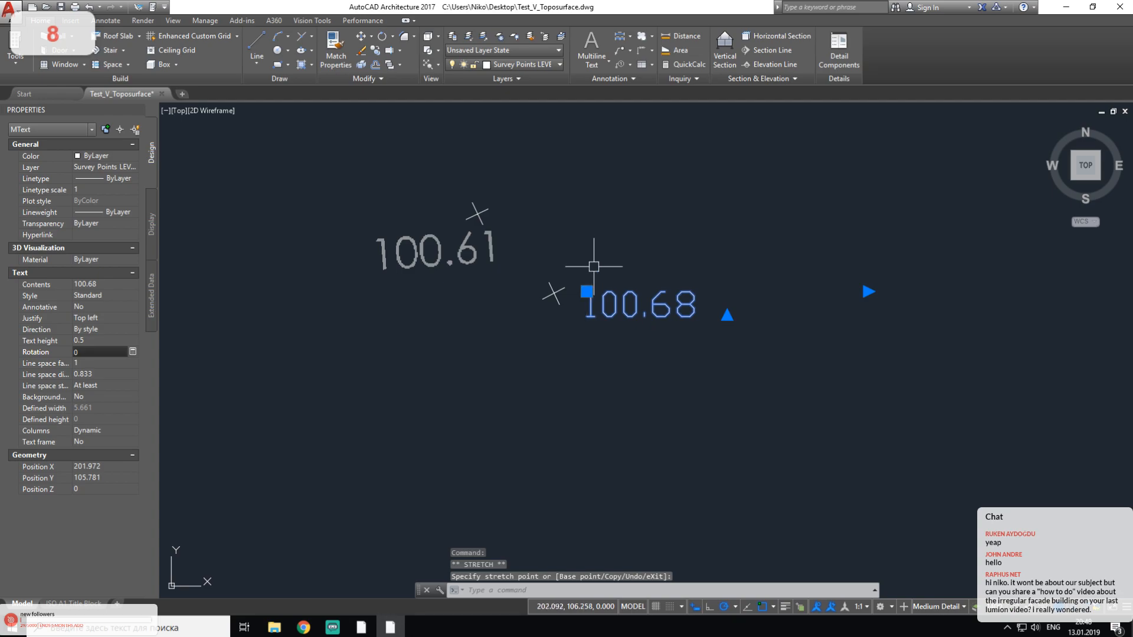
Step: Draw a circle of about 0.127 radius centred on the intersection of the 100.68 cross marker
{"action": "scroll", "coordinate": [622, 324], "scroll_direction": "up", "scroll_amount": 8}
{"action": "middle_click_drag", "start_coordinate": [624, 447], "coordinate": [566, 316]}
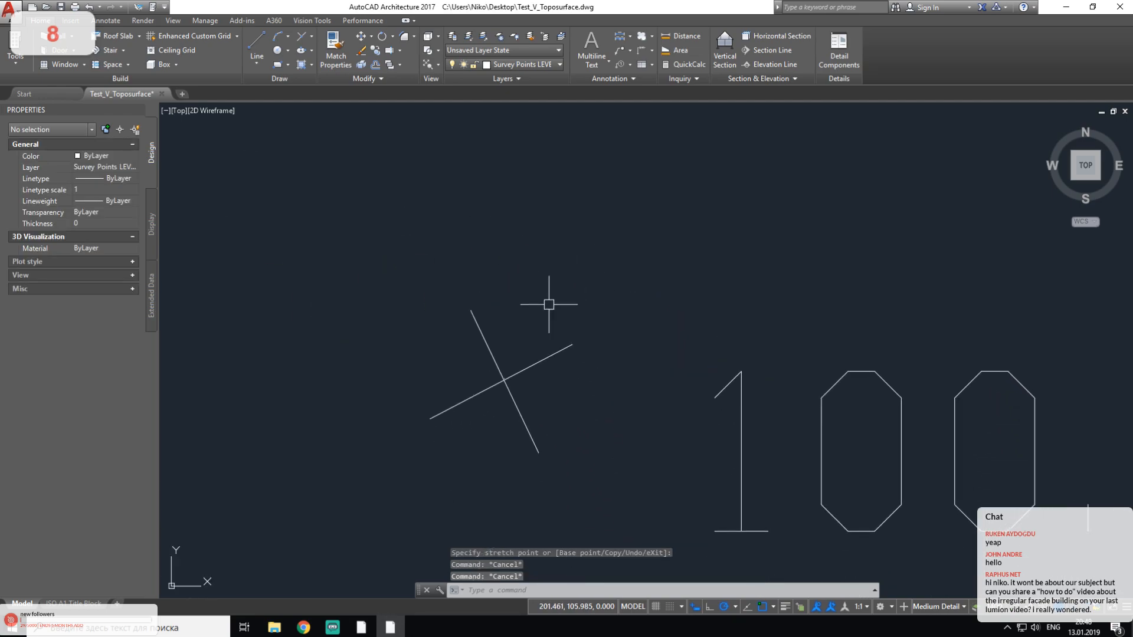
{"action": "left_click", "coordinate": [279, 50]}
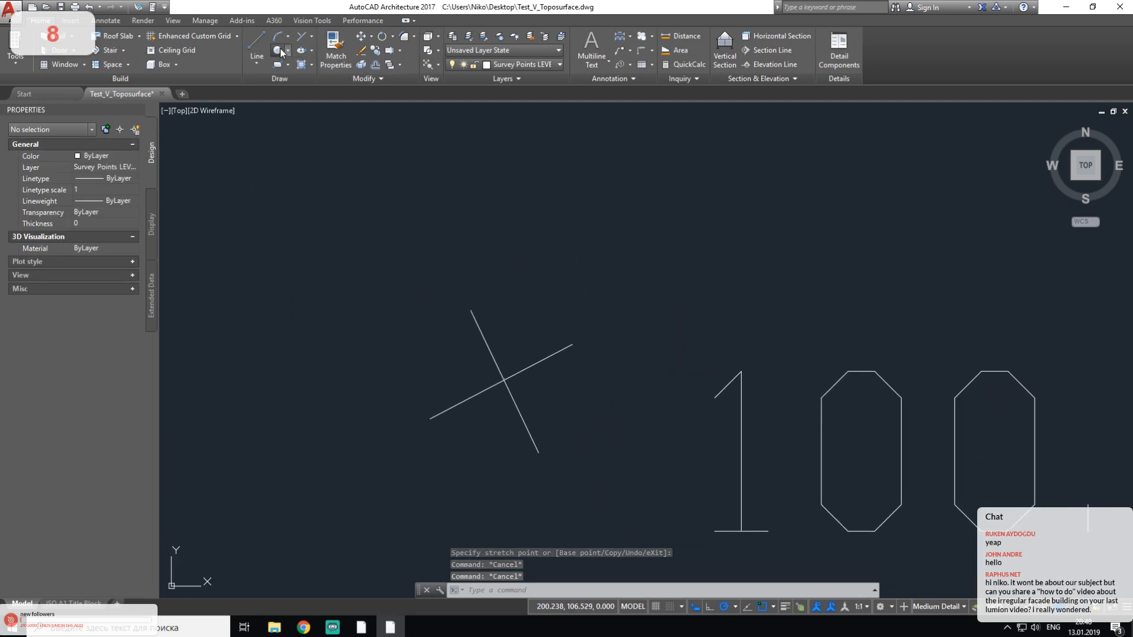
{"action": "scroll", "coordinate": [504, 381], "scroll_direction": "up", "scroll_amount": 8}
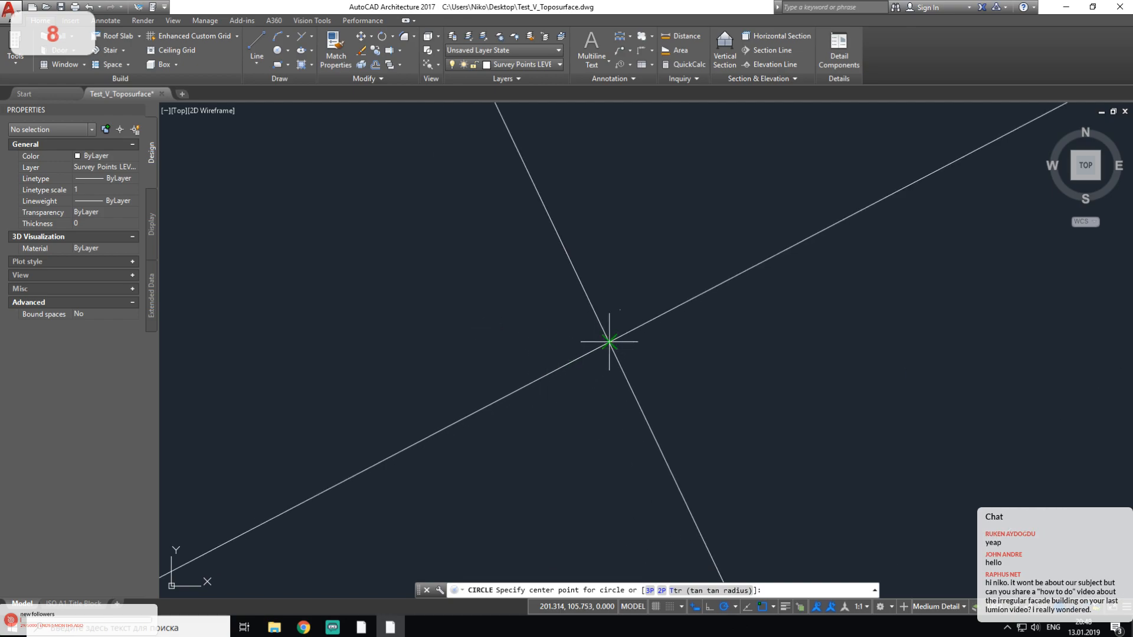
{"action": "left_click", "coordinate": [609, 341]}
{"action": "scroll", "coordinate": [541, 513], "scroll_direction": "down", "scroll_amount": 4}
{"action": "left_click", "coordinate": [542, 514]}
{"action": "key", "text": "Escape"}
{"action": "key", "text": "Escape"}
Step: Try erasing the cross lines inside the circle to inspect the circle's properties, and undo the erasure
{"action": "scroll", "coordinate": [779, 396], "scroll_direction": "down", "scroll_amount": 8}
{"action": "scroll", "coordinate": [782, 411], "scroll_direction": "up", "scroll_amount": 10}
{"action": "left_click", "coordinate": [595, 367]}
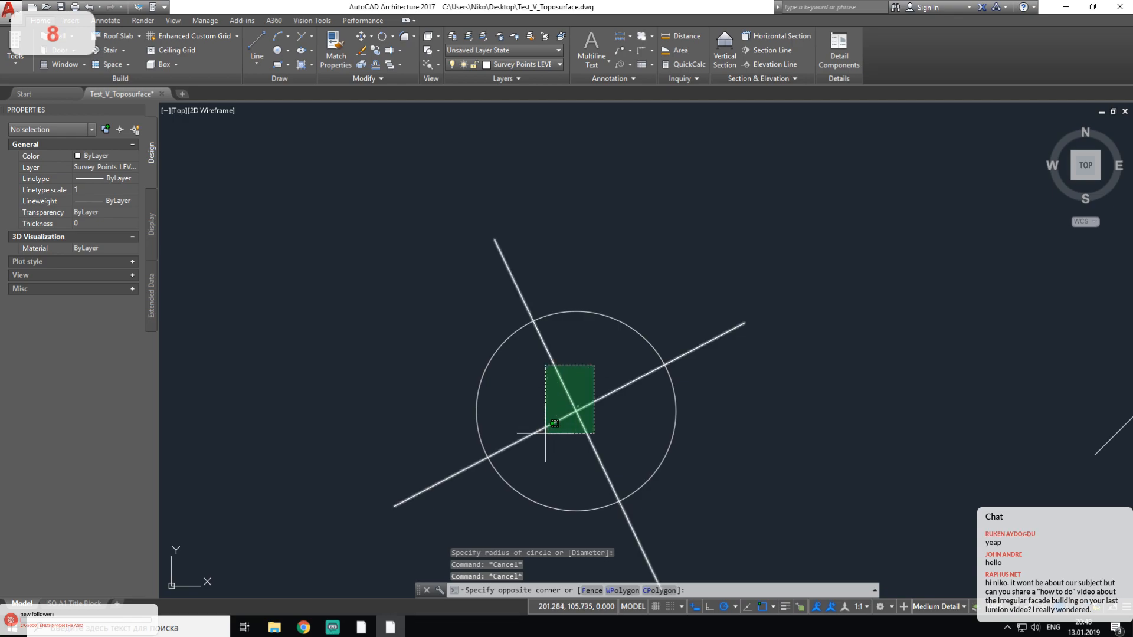
{"action": "left_click", "coordinate": [542, 431]}
{"action": "key", "text": "Delete"}
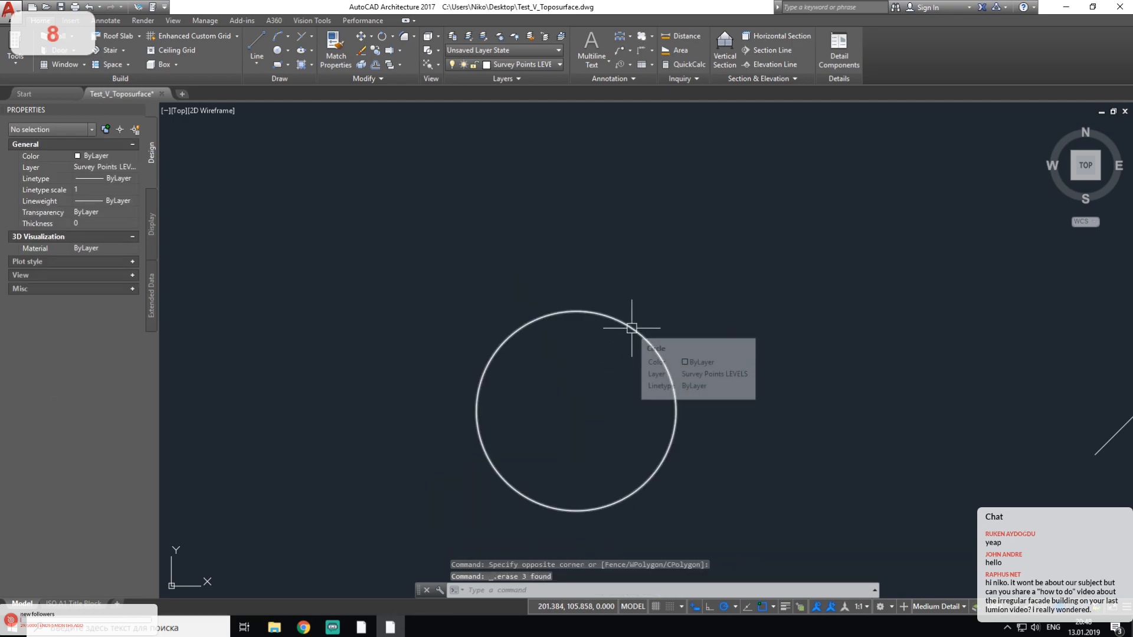
{"action": "left_click", "coordinate": [628, 325]}
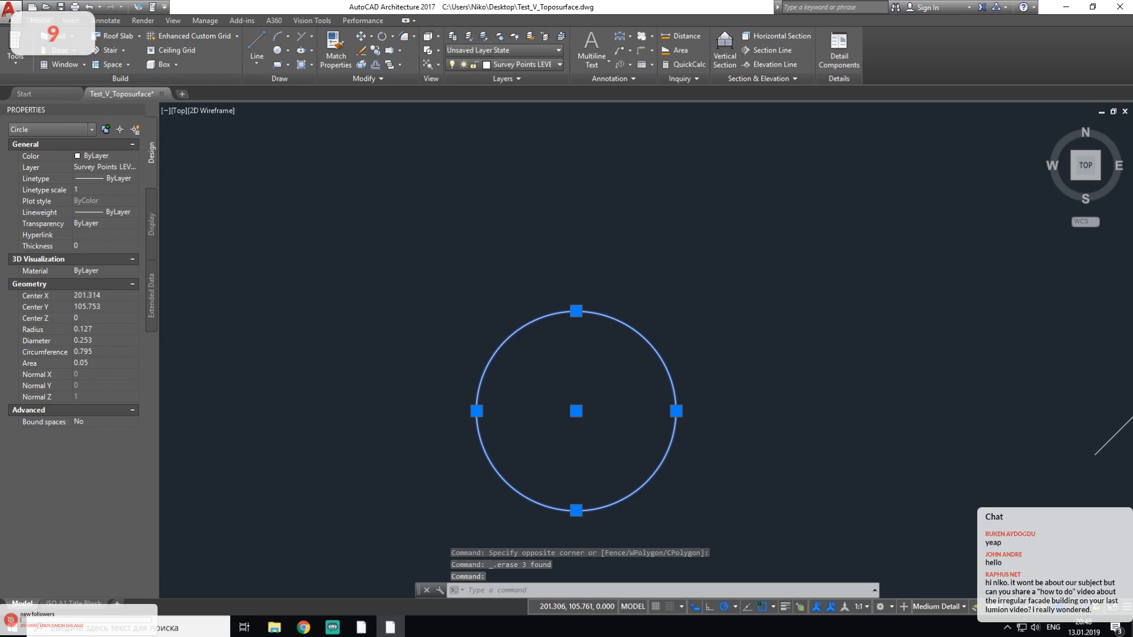
{"action": "scroll", "coordinate": [427, 357], "scroll_direction": "down", "scroll_amount": 6}
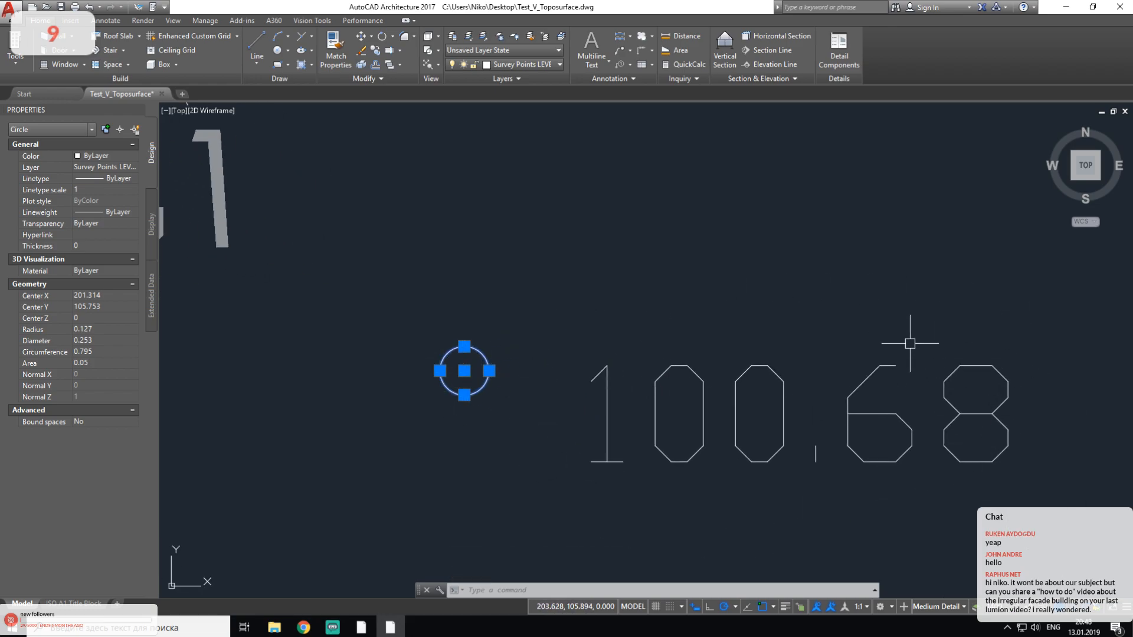
{"action": "key", "text": "ctrl+z"}
{"action": "key", "text": "ctrl+z"}
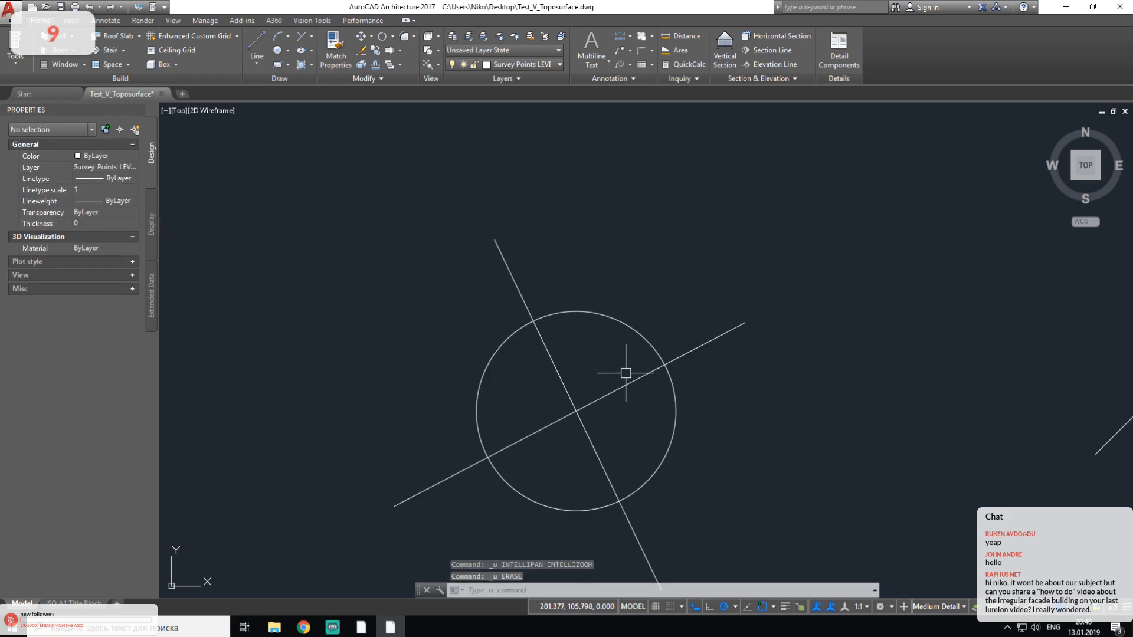
Step: Copy the 100.68 text to a position beside the cross marker of the hatched 100.61 label
{"action": "scroll", "coordinate": [653, 425], "scroll_direction": "down", "scroll_amount": 8}
{"action": "middle_click_drag", "start_coordinate": [475, 307], "coordinate": [551, 383]}
{"action": "key", "text": "Escape"}
{"action": "key", "text": "Escape"}
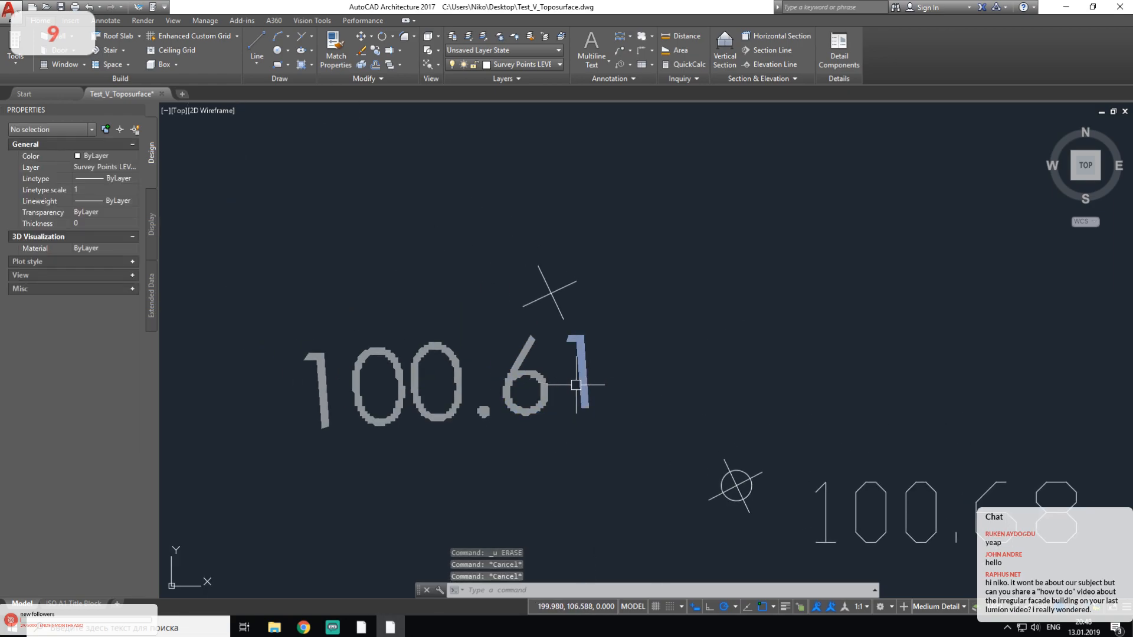
{"action": "left_click", "coordinate": [892, 497]}
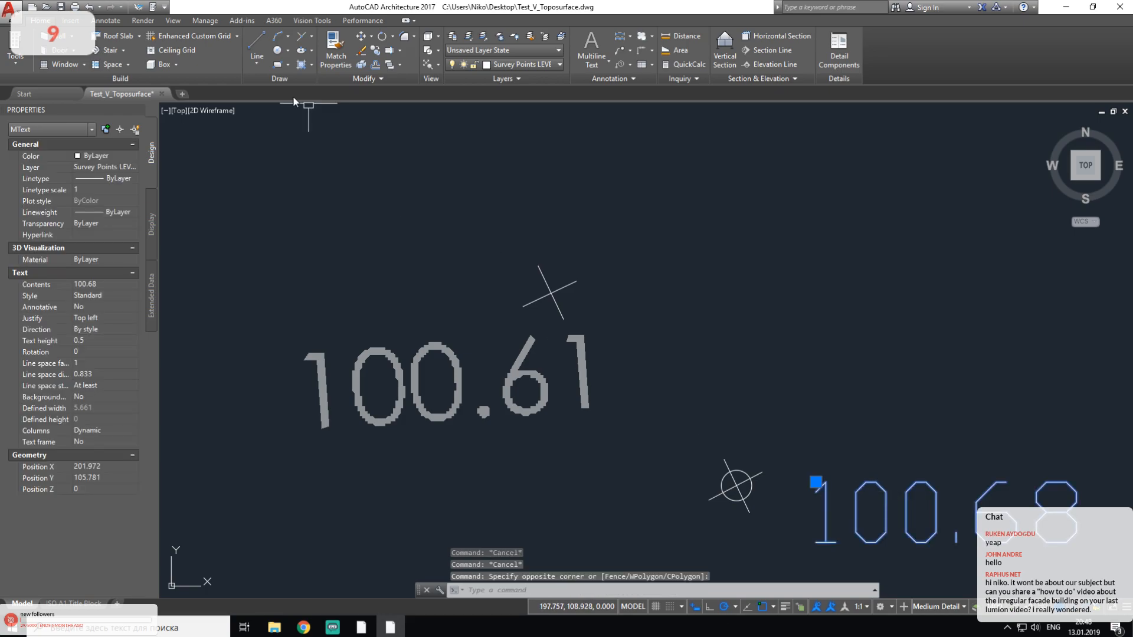
{"action": "left_click", "coordinate": [373, 52]}
{"action": "left_click", "coordinate": [843, 502]}
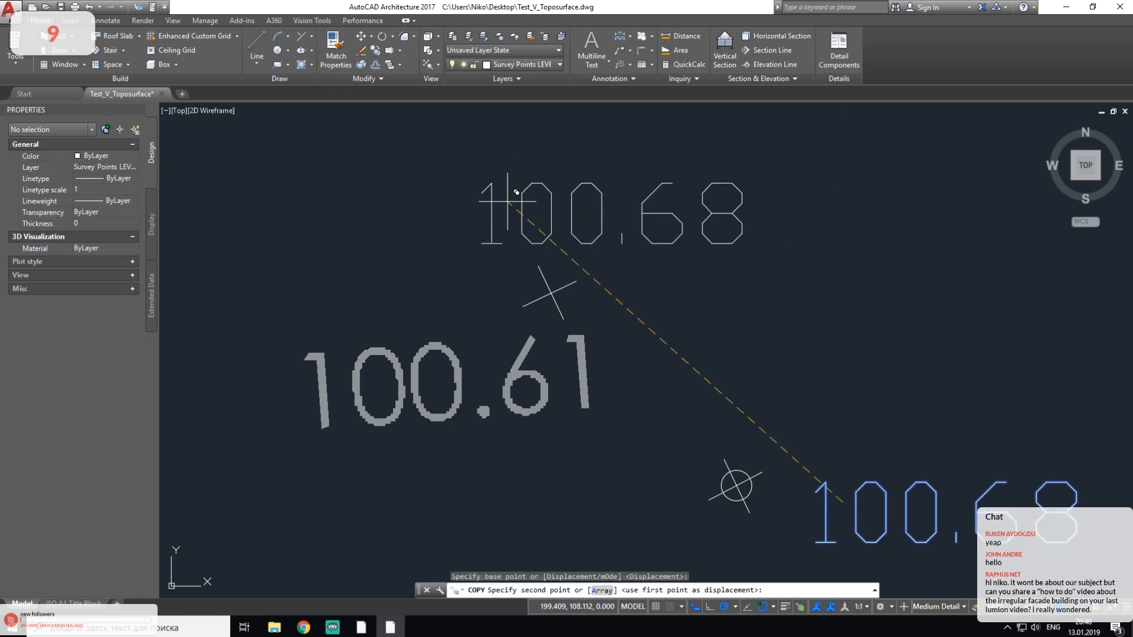
{"action": "left_click", "coordinate": [609, 241]}
{"action": "key", "text": "Escape"}
{"action": "key", "text": "Escape"}
Step: Edit the copied text beside the upper cross marker to read 100.61
{"action": "left_click", "coordinate": [654, 260]}
{"action": "double_click", "coordinate": [653, 261]}
{"action": "left_click_drag", "start_coordinate": [798, 266], "coordinate": [842, 270]}
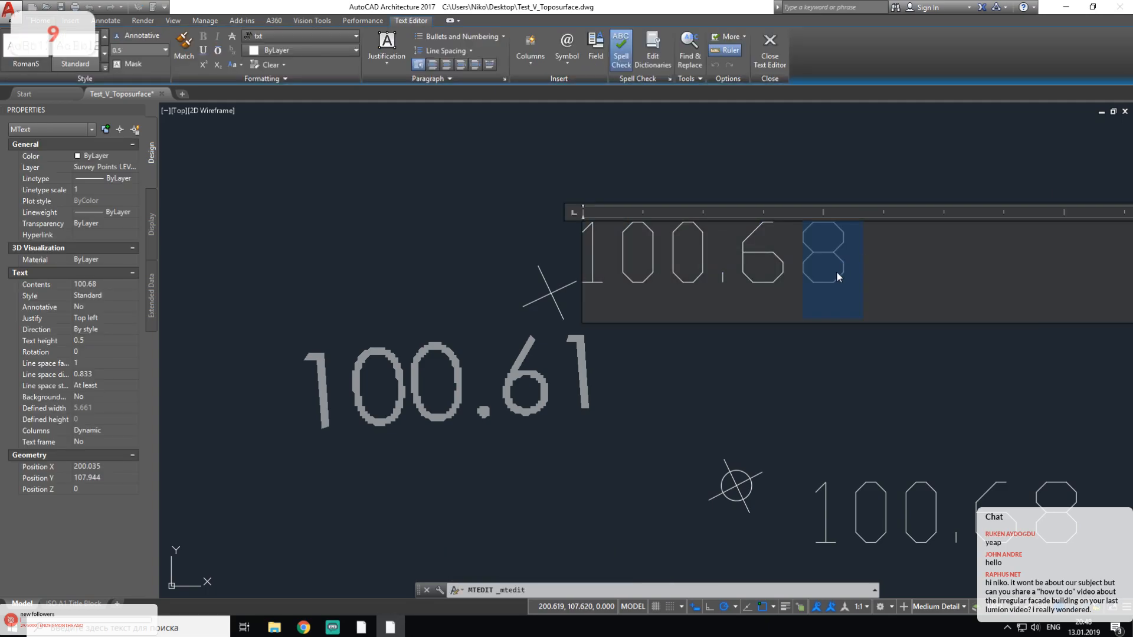
{"action": "type", "text": "1"}
{"action": "left_click", "coordinate": [745, 432]}
Step: Delete the hatched digits of the original 100.61 elevation label
{"action": "left_click", "coordinate": [576, 383]}
{"action": "left_click", "coordinate": [591, 381]}
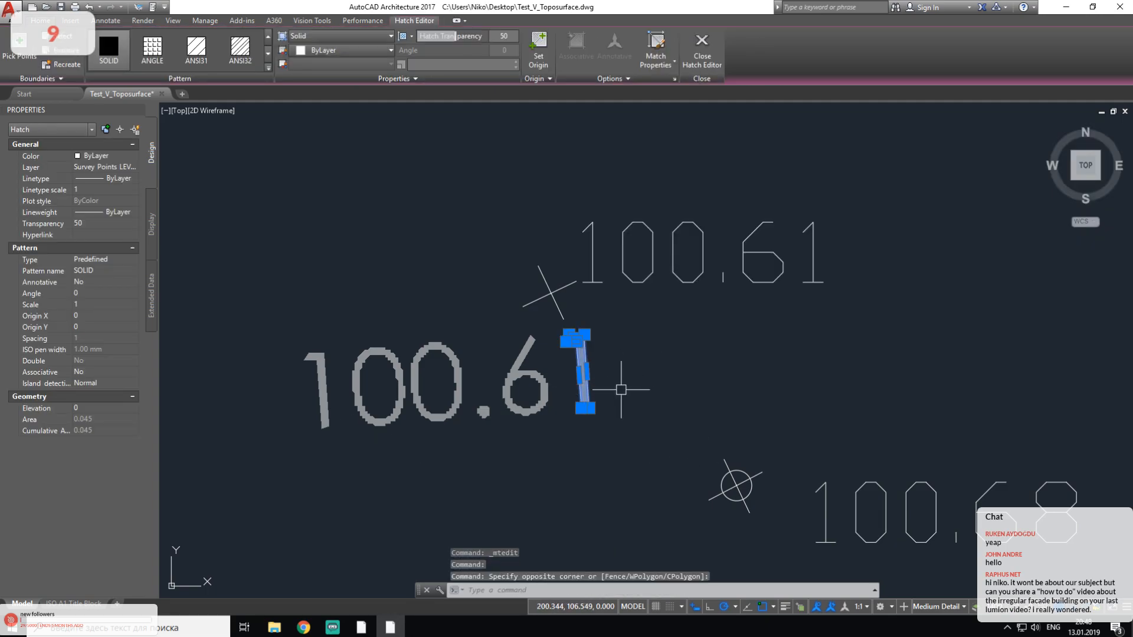
{"action": "left_click", "coordinate": [200, 426]}
{"action": "key", "text": "Delete"}
Step: Draw a circle centred on the cross marker beside the 100.61 text, using the default 0.127 radius
{"action": "scroll", "coordinate": [501, 369], "scroll_direction": "down", "scroll_amount": 8}
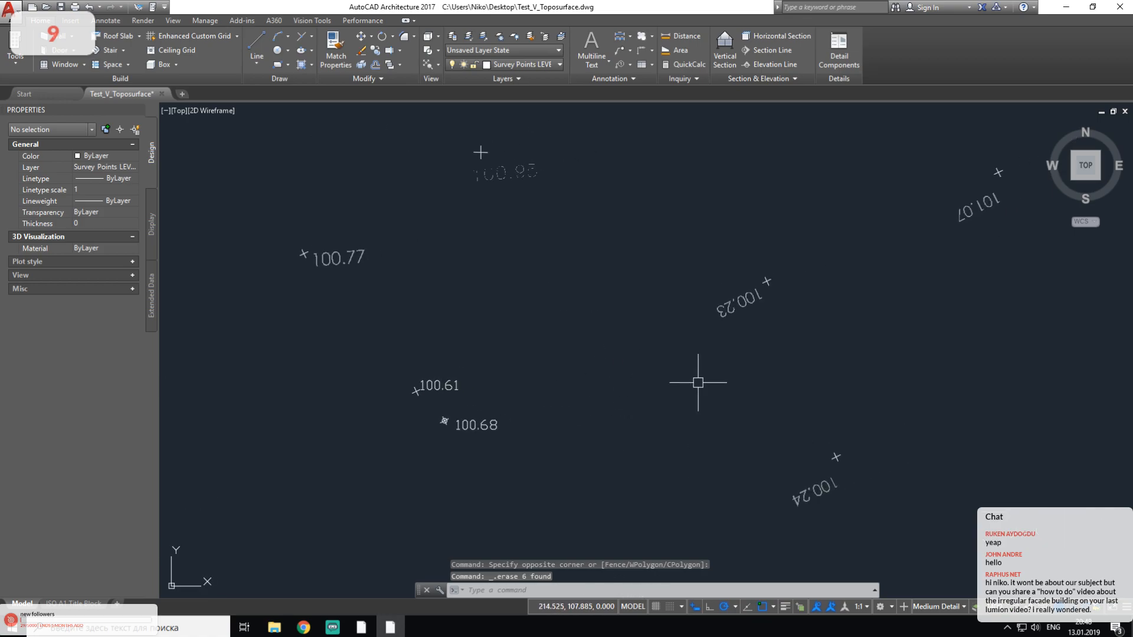
{"action": "scroll", "coordinate": [436, 380], "scroll_direction": "up", "scroll_amount": 6}
{"action": "scroll", "coordinate": [461, 378], "scroll_direction": "up", "scroll_amount": 4}
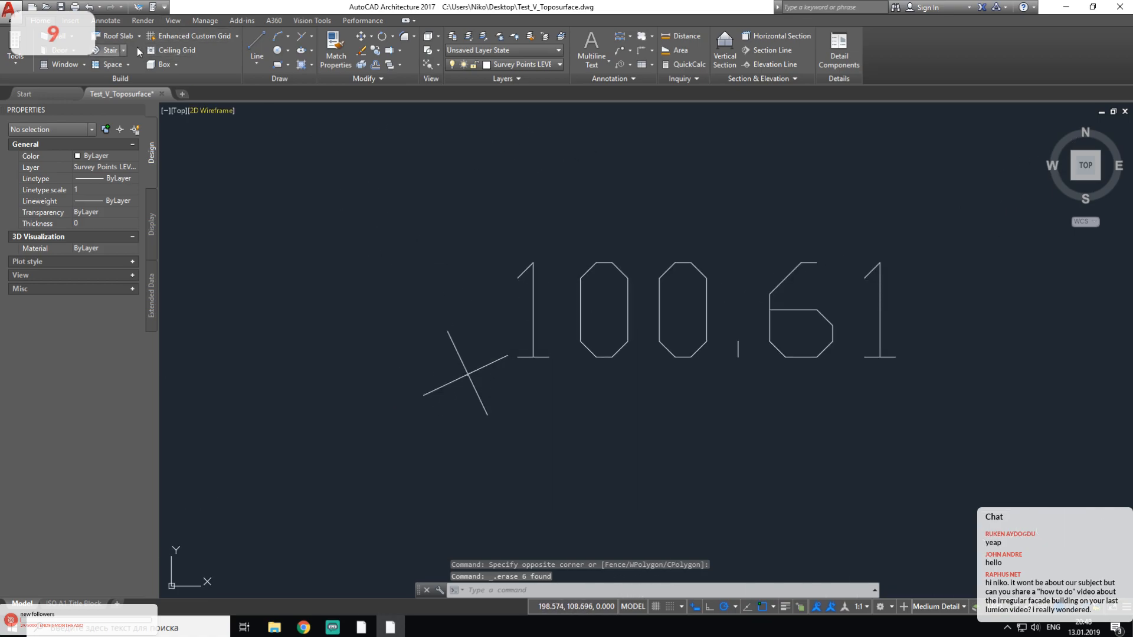
{"action": "left_click", "coordinate": [276, 52]}
{"action": "scroll", "coordinate": [461, 397], "scroll_direction": "up", "scroll_amount": 6}
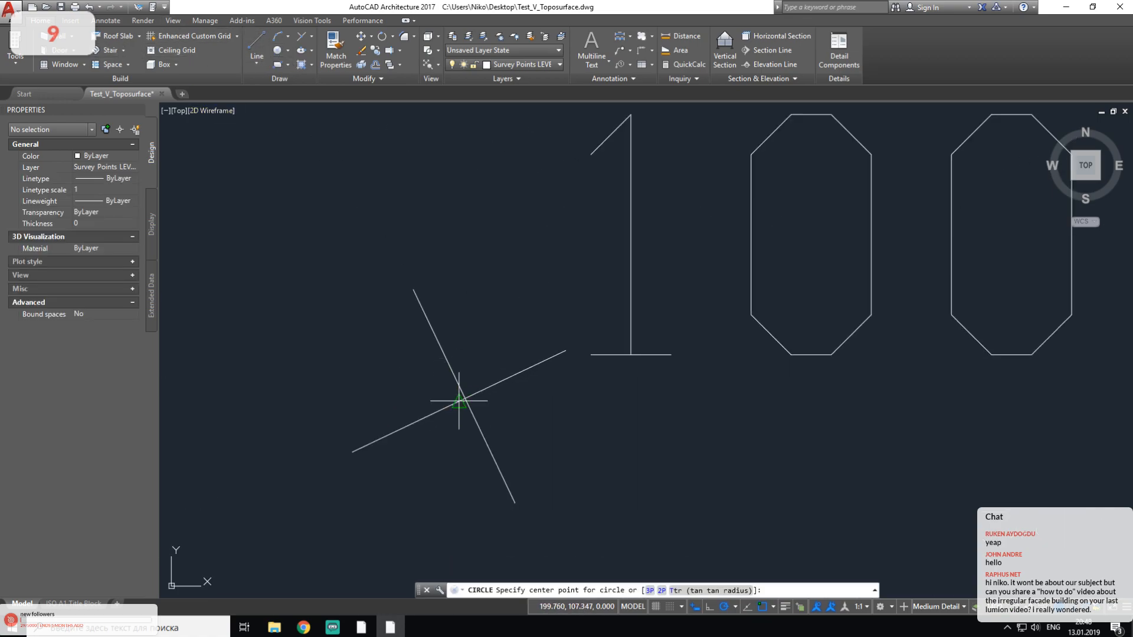
{"action": "left_click", "coordinate": [410, 390]}
{"action": "scroll", "coordinate": [416, 390], "scroll_direction": "down", "scroll_amount": 4}
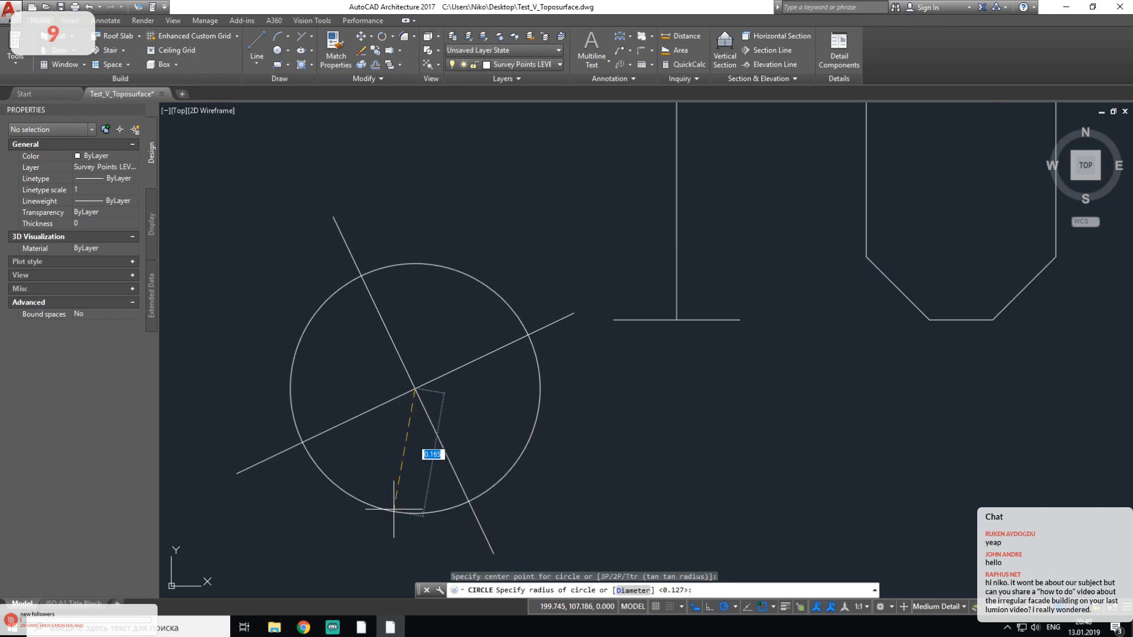
{"action": "key", "text": "Return"}
Step: Copy the 100.61 text and paste it beside the cross marker of the hatched 100.23 label
{"action": "scroll", "coordinate": [459, 411], "scroll_direction": "down", "scroll_amount": 8}
{"action": "left_click", "coordinate": [565, 350]}
{"action": "left_click", "coordinate": [485, 394]}
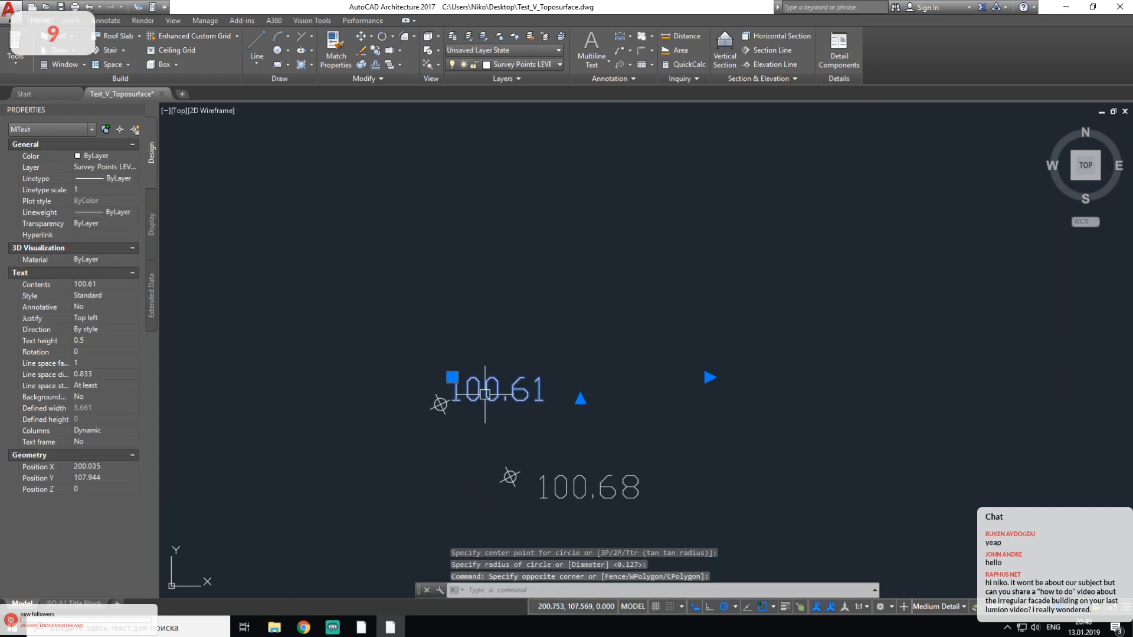
{"action": "key", "text": "ctrl+c"}
{"action": "key", "text": "ctrl+v"}
{"action": "middle_click_drag", "start_coordinate": [837, 347], "coordinate": [419, 441]}
{"action": "middle_click_drag", "start_coordinate": [838, 283], "coordinate": [524, 390]}
{"action": "scroll", "coordinate": [652, 346], "scroll_direction": "up", "scroll_amount": 2}
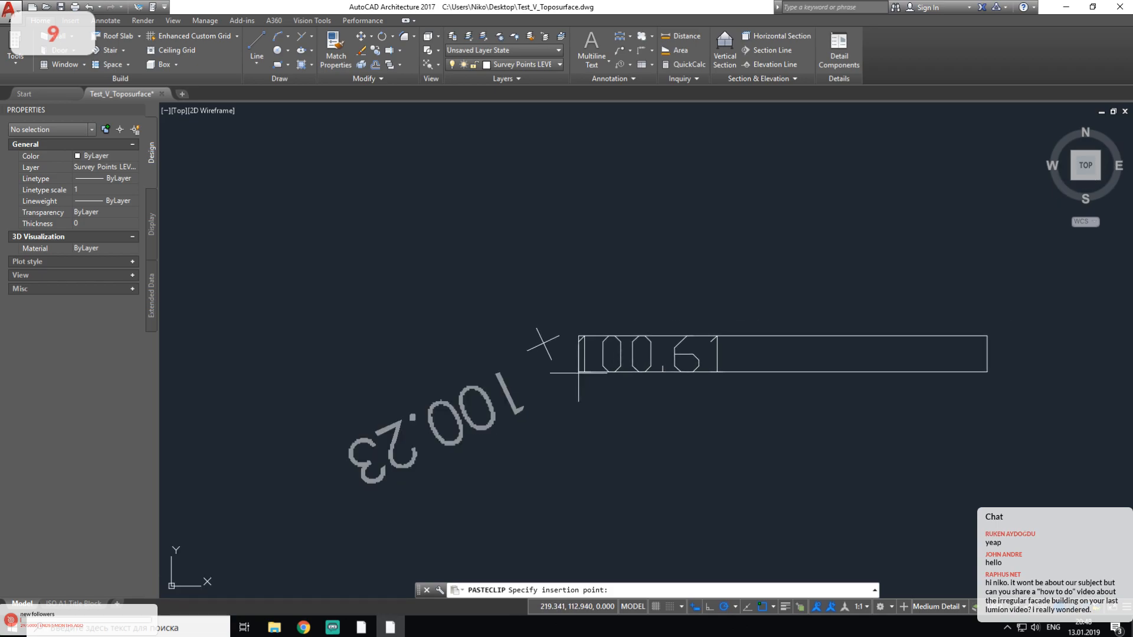
{"action": "left_click", "coordinate": [572, 384]}
{"action": "key", "text": "Escape"}
{"action": "key", "text": "Escape"}
Step: Edit the pasted text beside the hatched 100.23 label to read 100.23
{"action": "scroll", "coordinate": [557, 383], "scroll_direction": "up", "scroll_amount": 2}
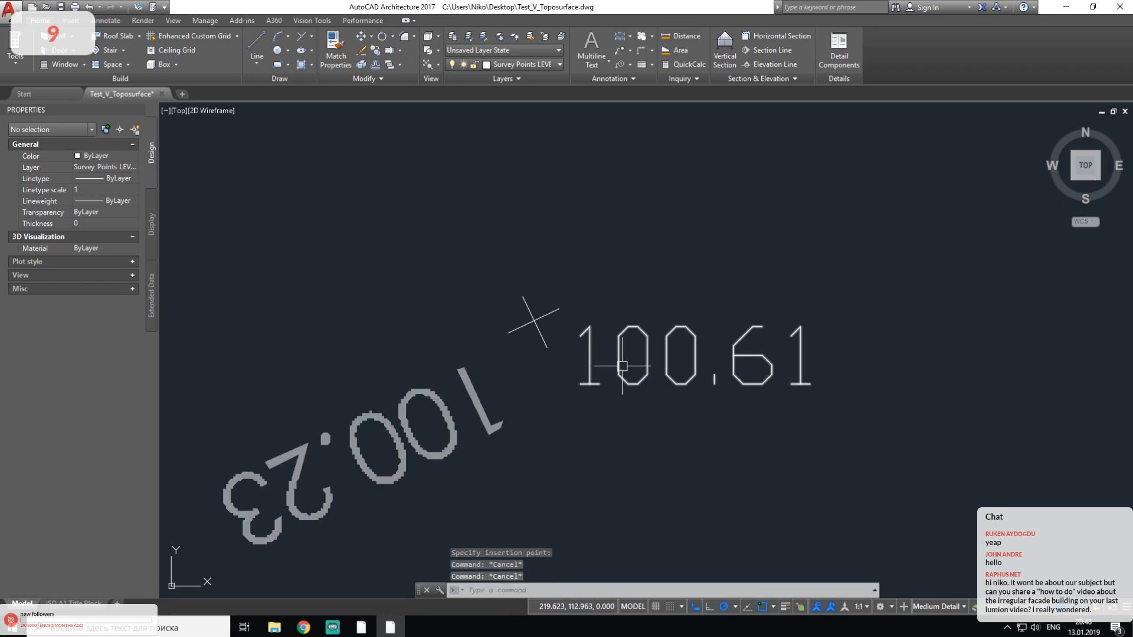
{"action": "double_click", "coordinate": [623, 365]}
{"action": "type", "text": "23"}
{"action": "key", "text": "Escape"}
{"action": "key", "text": "Escape"}
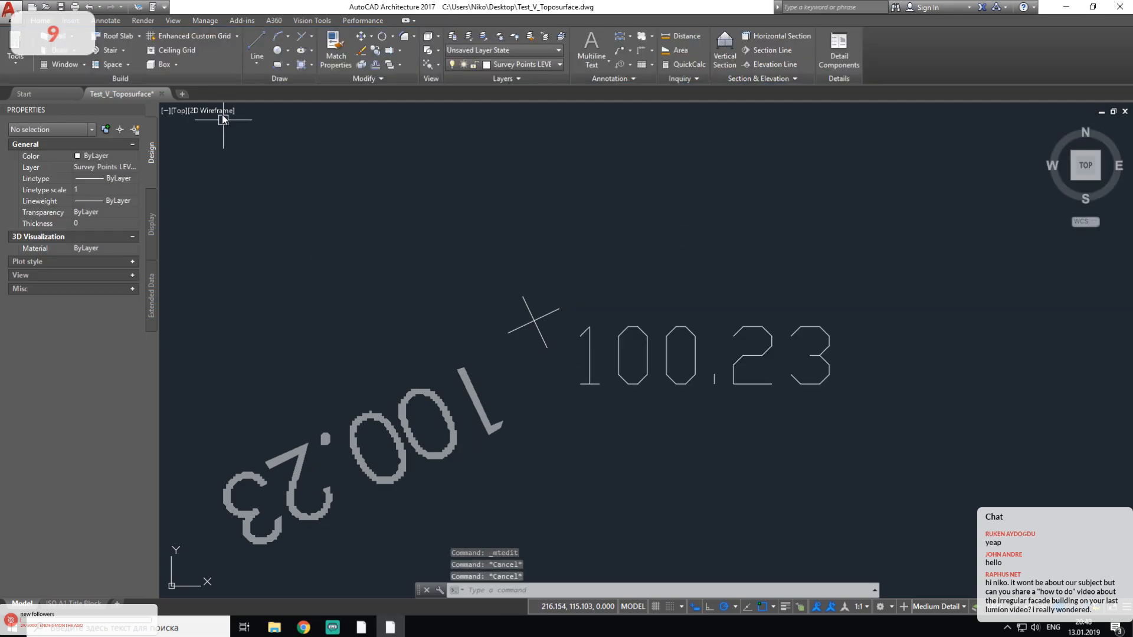
Step: Draw a circle with a radius of about 0.105 centred on the cross marker beside the 100.23 text
{"action": "left_click", "coordinate": [278, 51]}
{"action": "scroll", "coordinate": [531, 316], "scroll_direction": "up", "scroll_amount": 5}
{"action": "middle_click_drag", "start_coordinate": [556, 271], "coordinate": [566, 360]}
{"action": "left_click", "coordinate": [610, 220]}
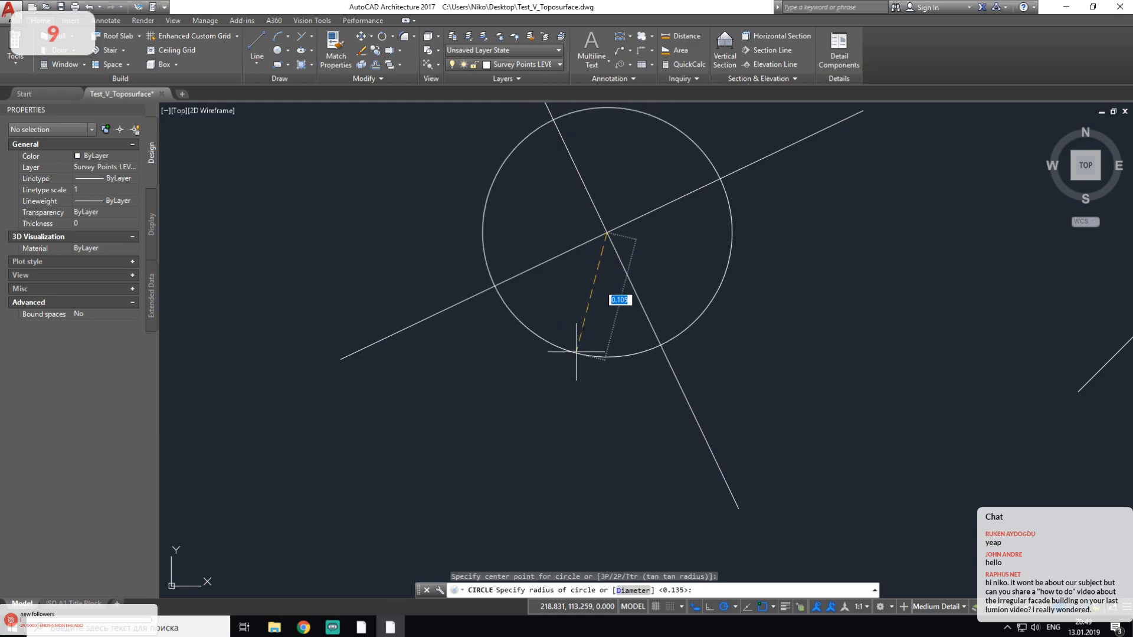
{"action": "scroll", "coordinate": [590, 331], "scroll_direction": "down", "scroll_amount": 5}
{"action": "left_click", "coordinate": [578, 350]}
Step: Delete the hatched digits of the original 100.23 elevation label
{"action": "scroll", "coordinate": [578, 350], "scroll_direction": "down", "scroll_amount": 3}
{"action": "left_click", "coordinate": [577, 367]}
{"action": "left_click", "coordinate": [436, 451]}
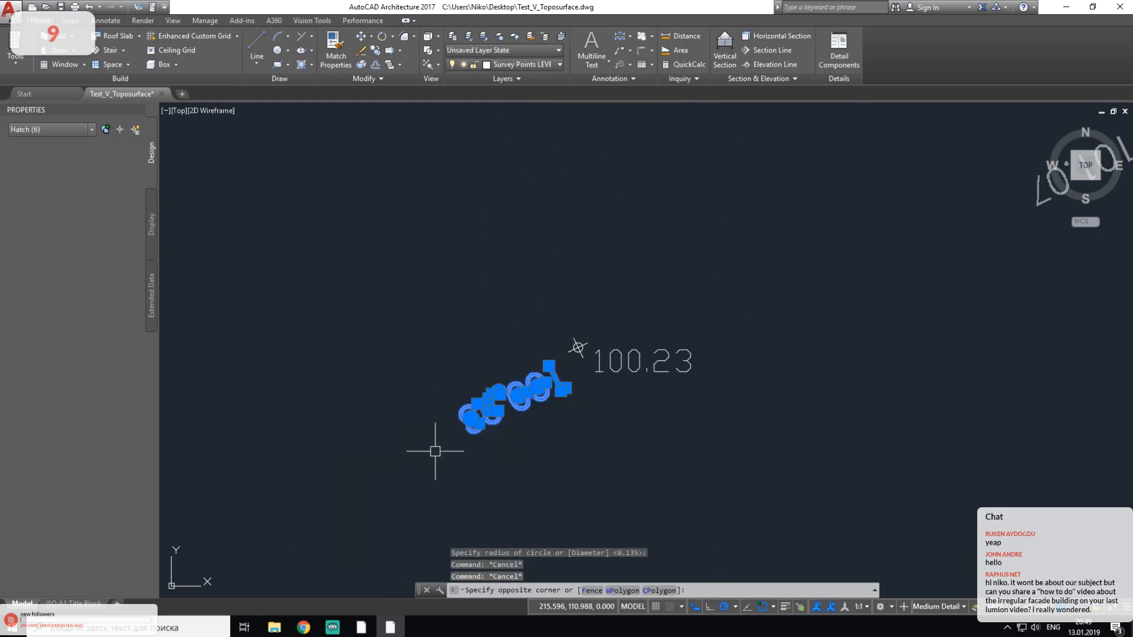
{"action": "key", "text": "Delete"}
Step: Copy the 100.23 text and paste it beside the cross marker of the hatched 99.70 label
{"action": "scroll", "coordinate": [464, 417], "scroll_direction": "down", "scroll_amount": 5}
{"action": "scroll", "coordinate": [464, 425], "scroll_direction": "up", "scroll_amount": 8}
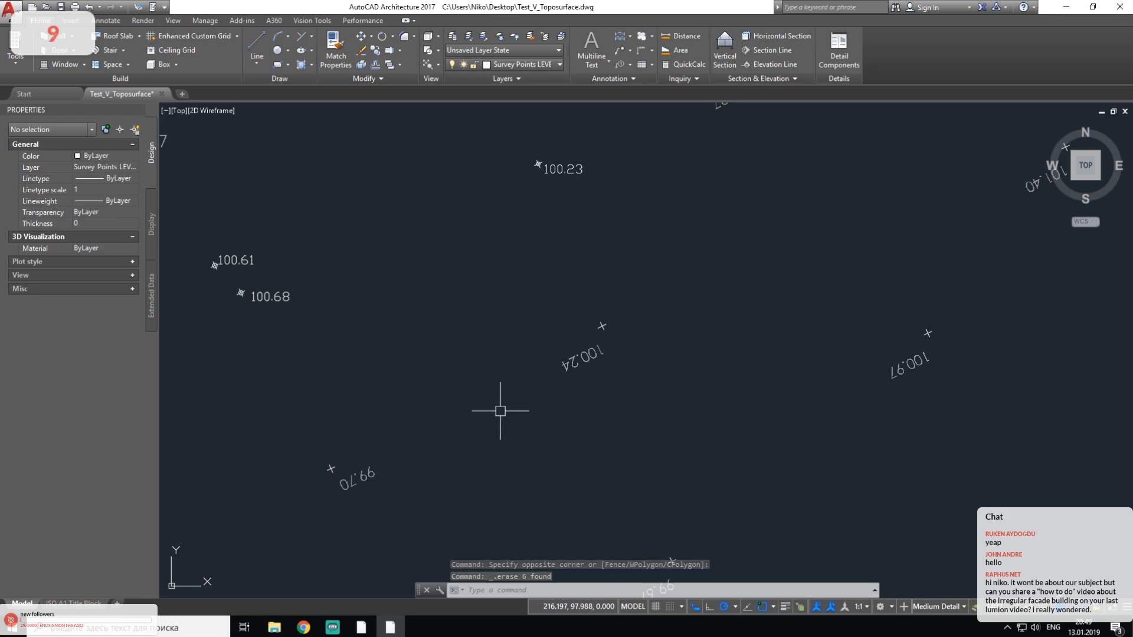
{"action": "left_click", "coordinate": [561, 168]}
{"action": "key", "text": "ctrl+c"}
{"action": "key", "text": "ctrl+v"}
{"action": "middle_click_drag", "start_coordinate": [373, 505], "coordinate": [380, 497]}
{"action": "scroll", "coordinate": [271, 460], "scroll_direction": "up", "scroll_amount": 6}
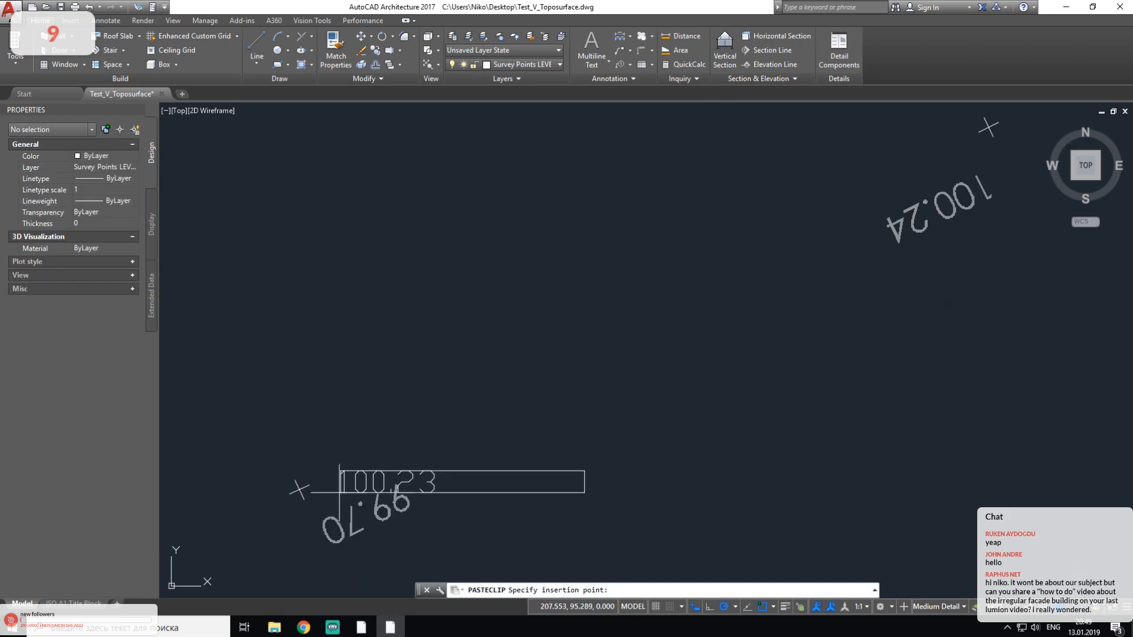
{"action": "left_click", "coordinate": [260, 444]}
{"action": "middle_click_drag", "start_coordinate": [270, 468], "coordinate": [414, 397]}
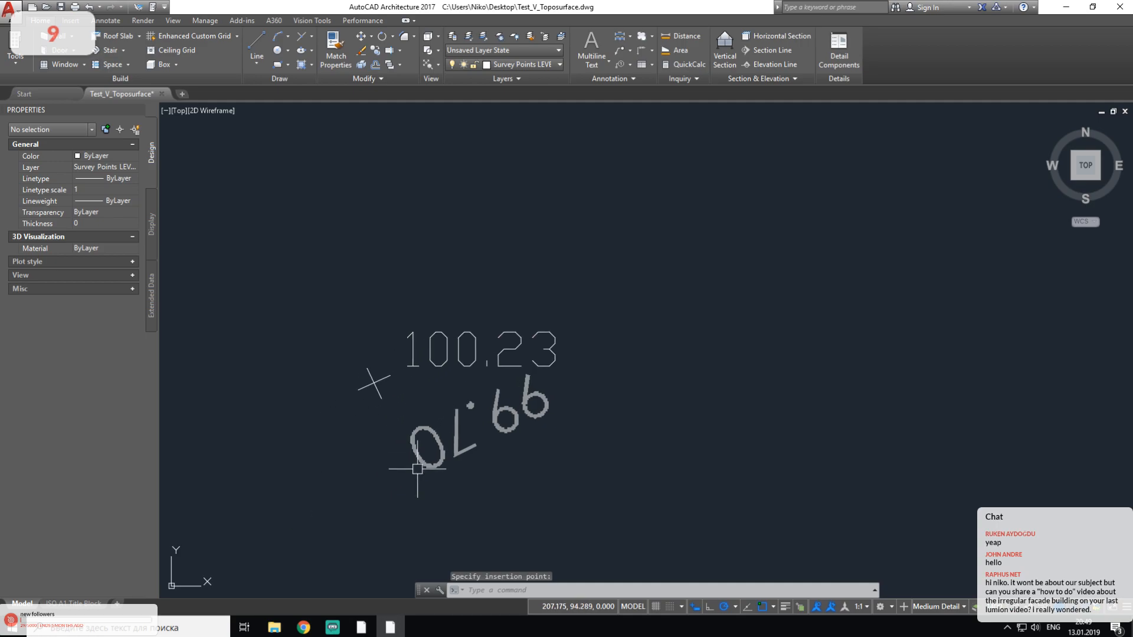
Step: Edit the pasted text beside the hatched 99.70 label to read 99.70
{"action": "middle_click_drag", "start_coordinate": [411, 458], "coordinate": [447, 402]}
{"action": "key", "text": "Escape"}
{"action": "double_click", "coordinate": [494, 292]}
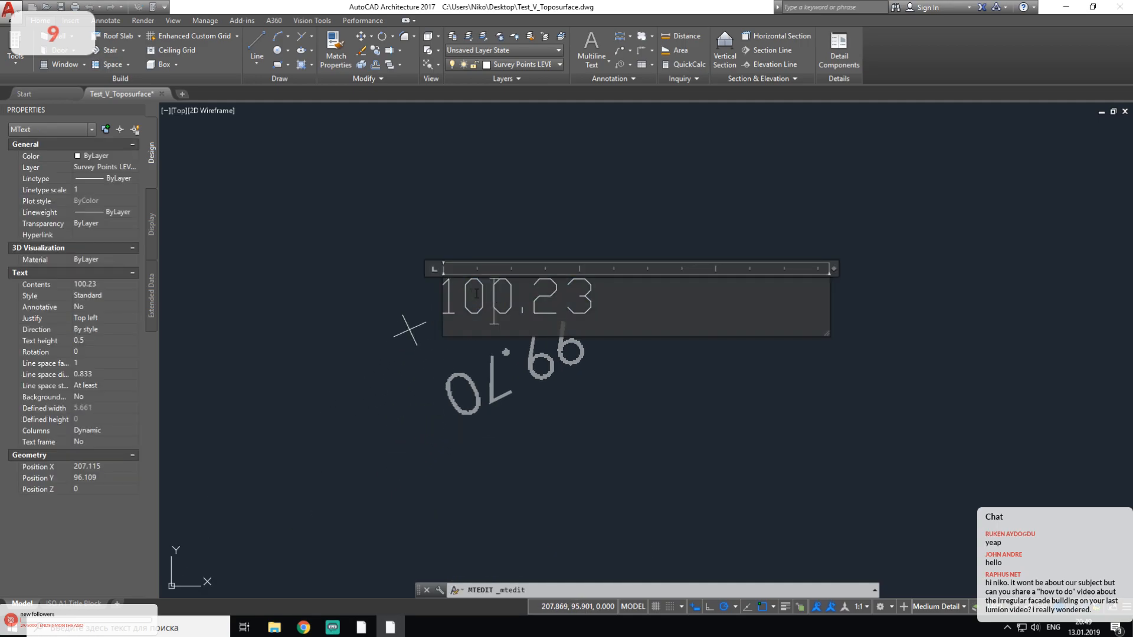
{"action": "key", "text": "ctrl+a"}
{"action": "type", "text": "99.70"}
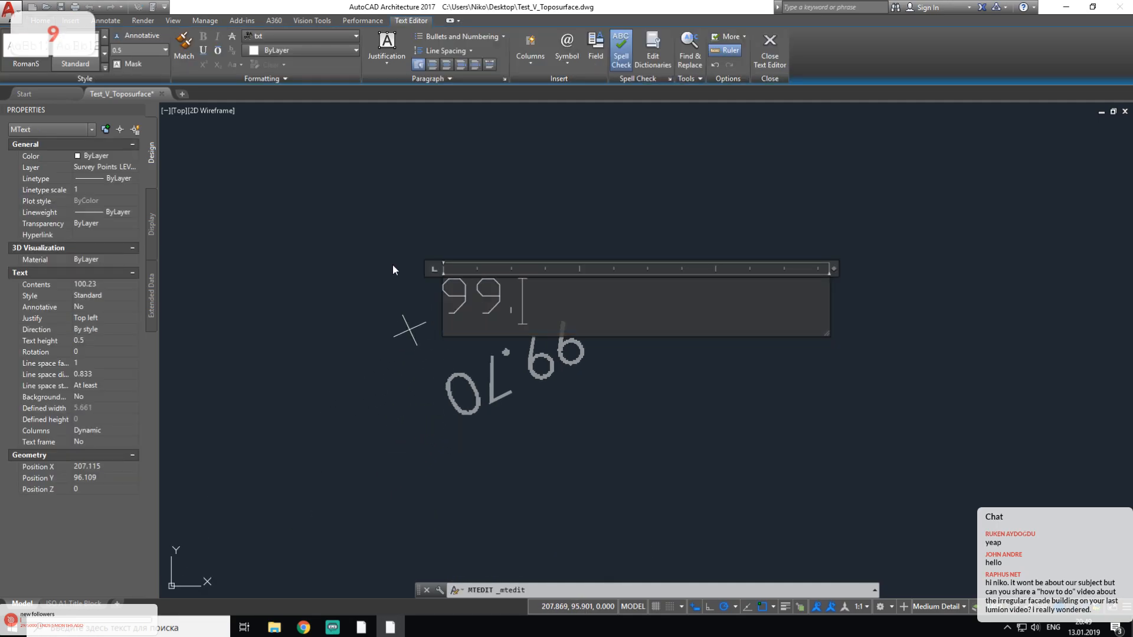
{"action": "left_click", "coordinate": [597, 533]}
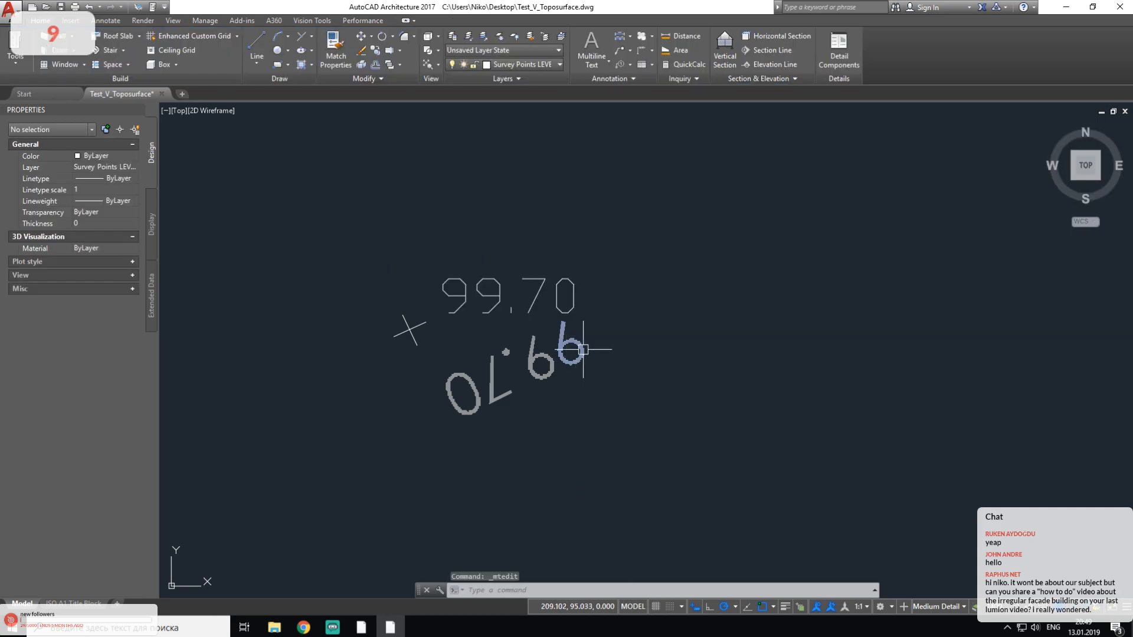
Step: Delete the hatched digits of the original 99.70 elevation label
{"action": "left_click", "coordinate": [593, 348]}
{"action": "left_click", "coordinate": [442, 420]}
{"action": "key", "text": "Delete"}
Step: Draw a circle centred on the cross marker beside the 99.70 text, sized to fit within the cross
{"action": "scroll", "coordinate": [291, 273], "scroll_direction": "up", "scroll_amount": 4}
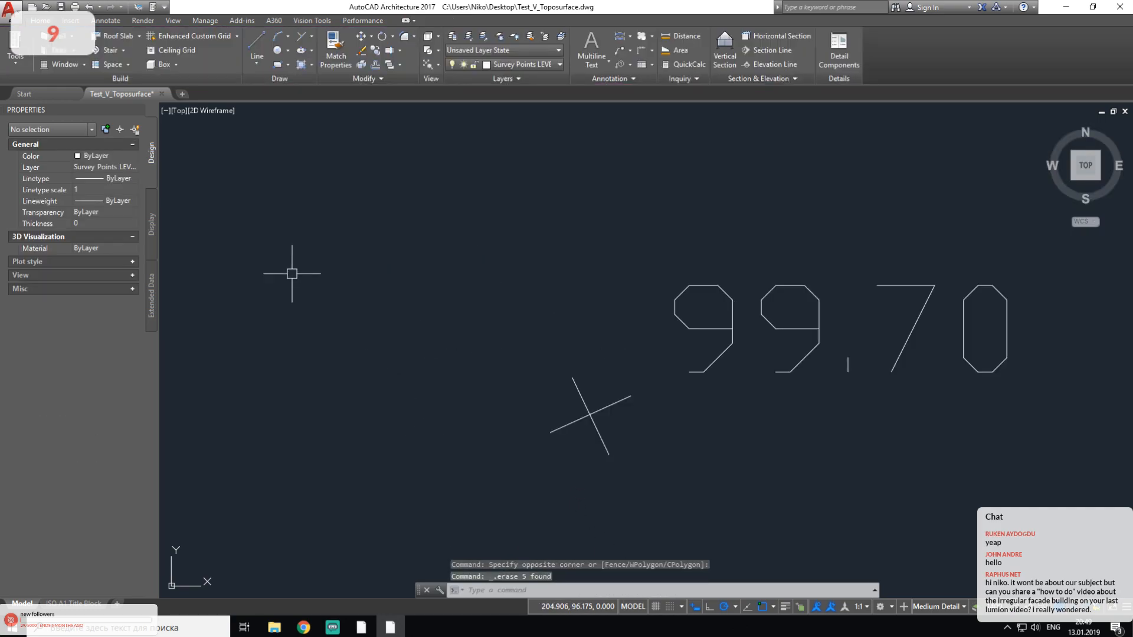
{"action": "left_click", "coordinate": [277, 51]}
{"action": "left_click", "coordinate": [591, 414]}
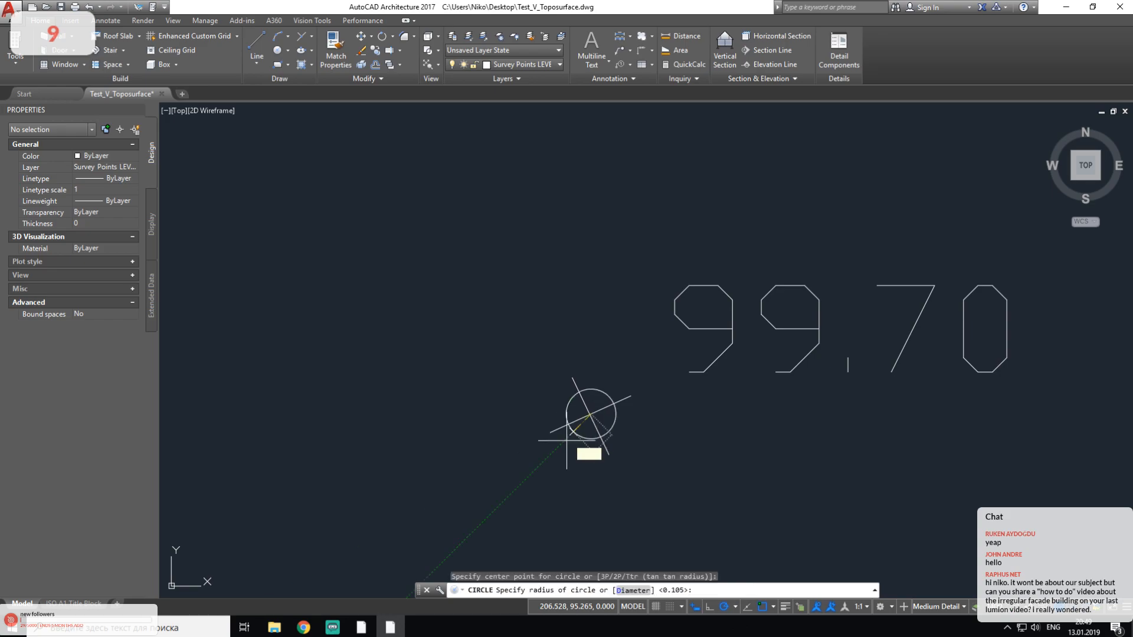
{"action": "scroll", "coordinate": [567, 450], "scroll_direction": "up", "scroll_amount": 5}
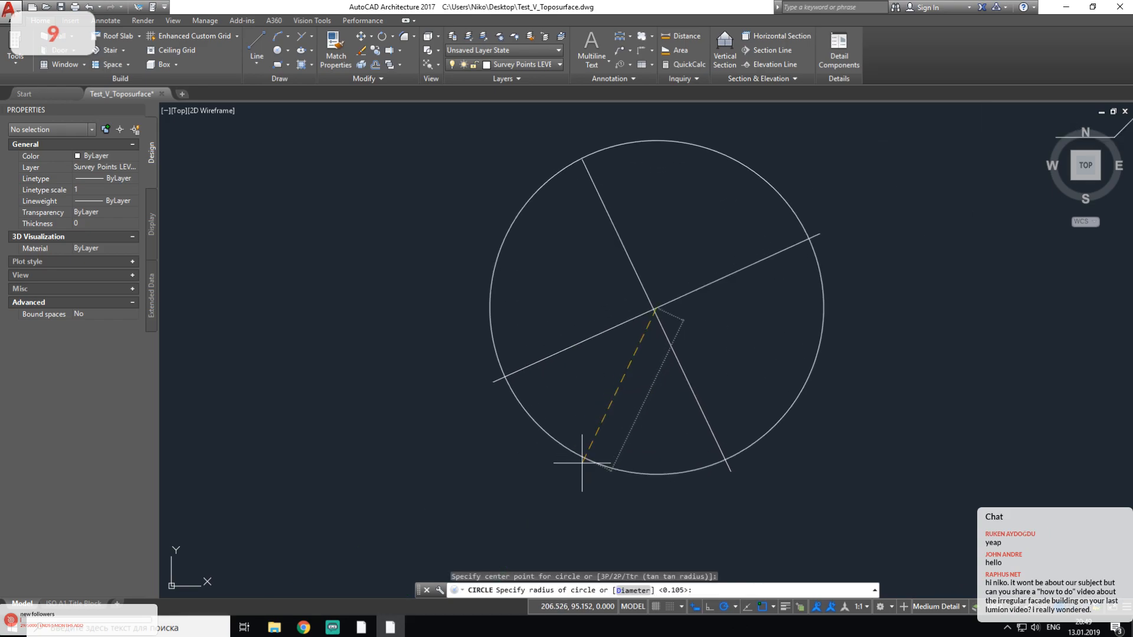
{"action": "scroll", "coordinate": [539, 536], "scroll_direction": "down", "scroll_amount": 3}
{"action": "left_click", "coordinate": [607, 430]}
Step: Copy the 99.70 text and paste it beside the cross marker of the hatched 100.24 label
{"action": "scroll", "coordinate": [608, 430], "scroll_direction": "down", "scroll_amount": 5}
{"action": "middle_click_drag", "start_coordinate": [780, 451], "coordinate": [571, 385]}
{"action": "scroll", "coordinate": [585, 321], "scroll_direction": "down", "scroll_amount": 8}
{"action": "middle_click_drag", "start_coordinate": [650, 312], "coordinate": [594, 343]}
{"action": "scroll", "coordinate": [580, 342], "scroll_direction": "up", "scroll_amount": 6}
{"action": "left_click", "coordinate": [329, 363]}
{"action": "key", "text": "ctrl+c"}
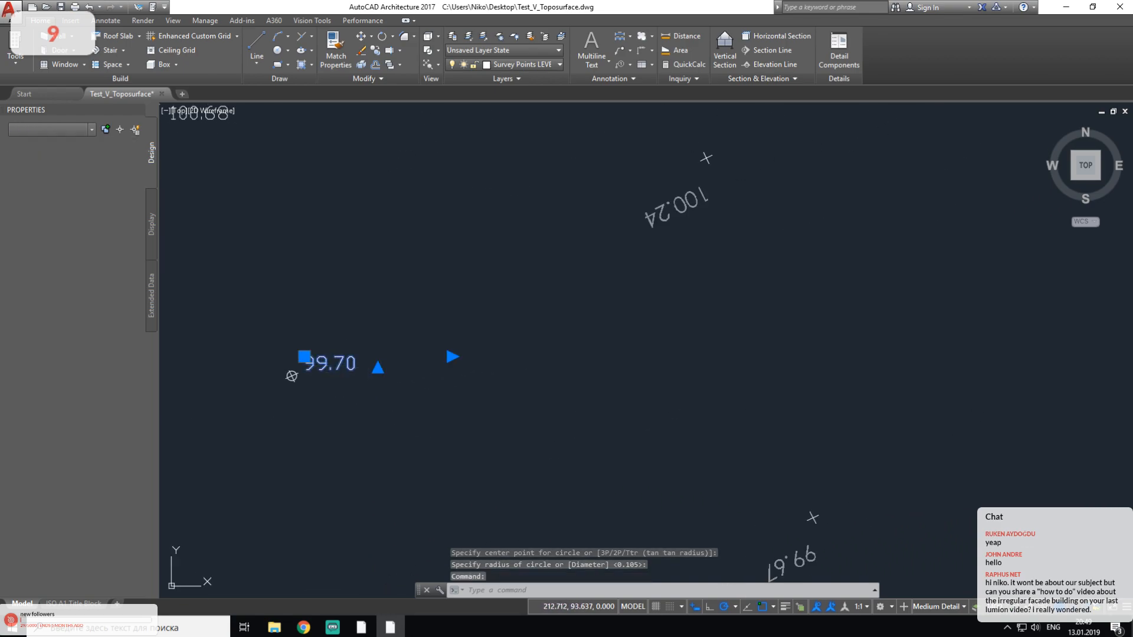
{"action": "key", "text": "ctrl+v"}
{"action": "middle_click_drag", "start_coordinate": [646, 233], "coordinate": [577, 317]}
{"action": "scroll", "coordinate": [594, 298], "scroll_direction": "up", "scroll_amount": 5}
{"action": "middle_click_drag", "start_coordinate": [729, 222], "coordinate": [613, 382]}
{"action": "scroll", "coordinate": [612, 362], "scroll_direction": "up", "scroll_amount": 4}
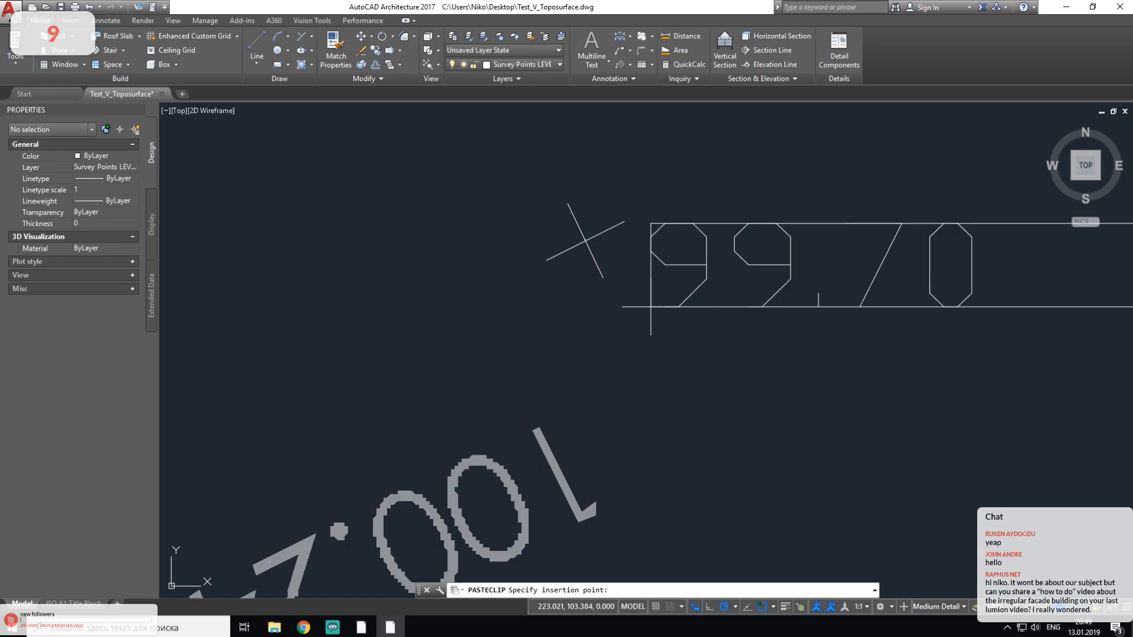
{"action": "left_click", "coordinate": [641, 321]}
Step: Edit the pasted text beside the hatched 100.24 label to read 100.24
{"action": "scroll", "coordinate": [648, 322], "scroll_direction": "down", "scroll_amount": 6}
{"action": "key", "text": "Escape"}
{"action": "key", "text": "Escape"}
{"action": "scroll", "coordinate": [624, 373], "scroll_direction": "up", "scroll_amount": 3}
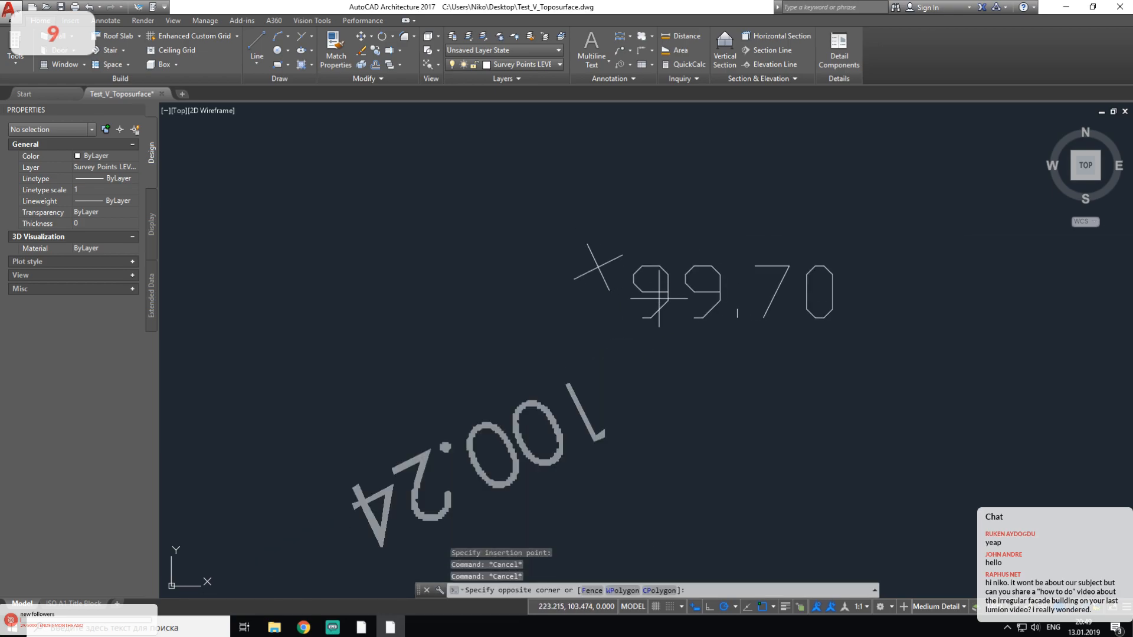
{"action": "left_click", "coordinate": [652, 304]}
{"action": "double_click", "coordinate": [653, 295]}
{"action": "key", "text": "ctrl+a"}
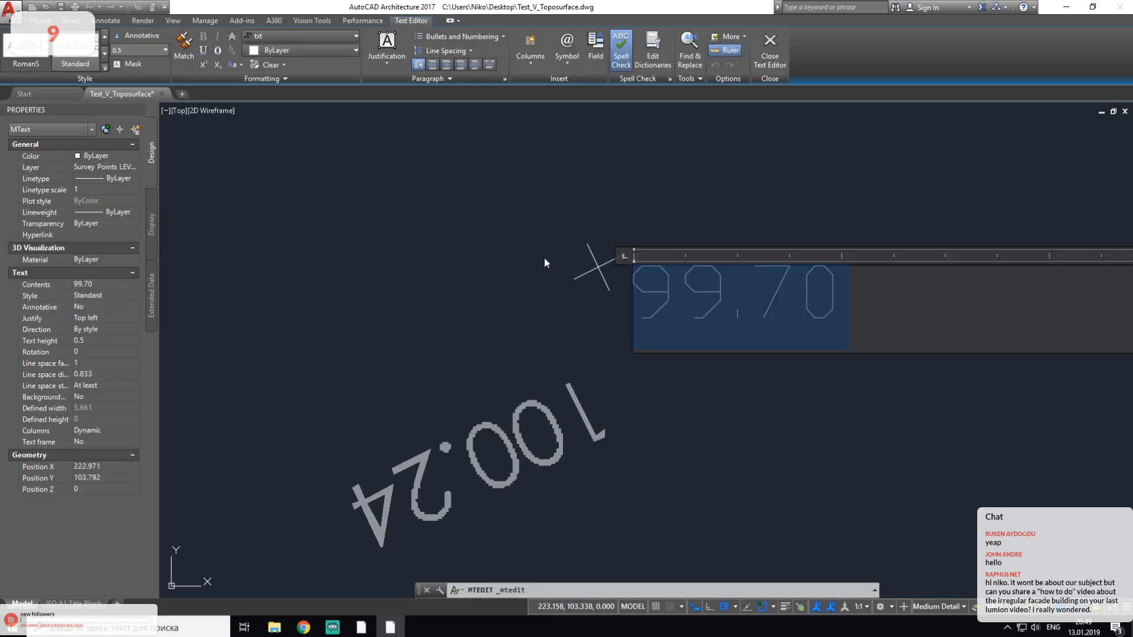
{"action": "type", "text": "100.24"}
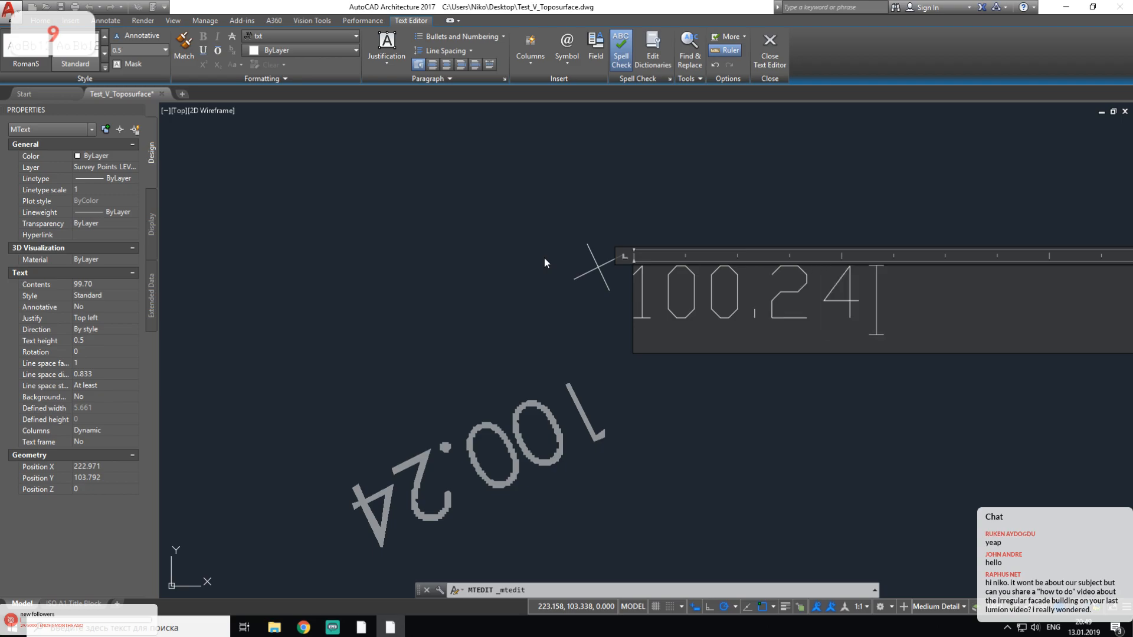
{"action": "left_click", "coordinate": [600, 454]}
Step: Delete the hatched digits of the original 100.24 elevation label
{"action": "left_click", "coordinate": [629, 425]}
{"action": "left_click", "coordinate": [285, 528]}
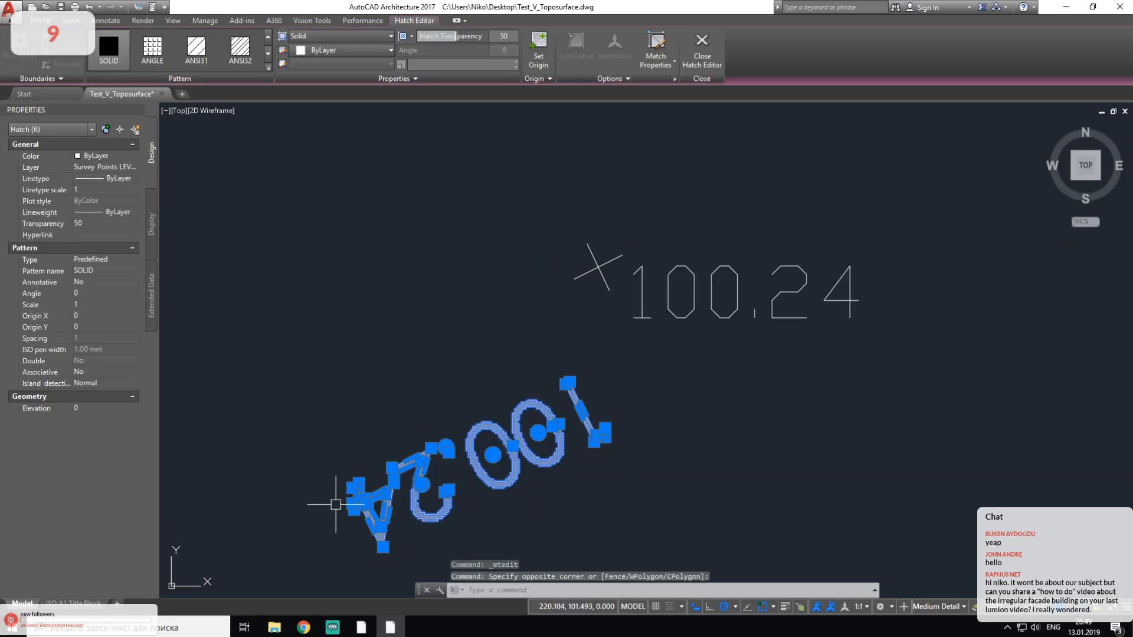
{"action": "key", "text": "Delete"}
Step: Save the drawing on the desktop as a new file named Test_2
{"action": "scroll", "coordinate": [443, 435], "scroll_direction": "down", "scroll_amount": 8}
{"action": "scroll", "coordinate": [534, 413], "scroll_direction": "up", "scroll_amount": 3}
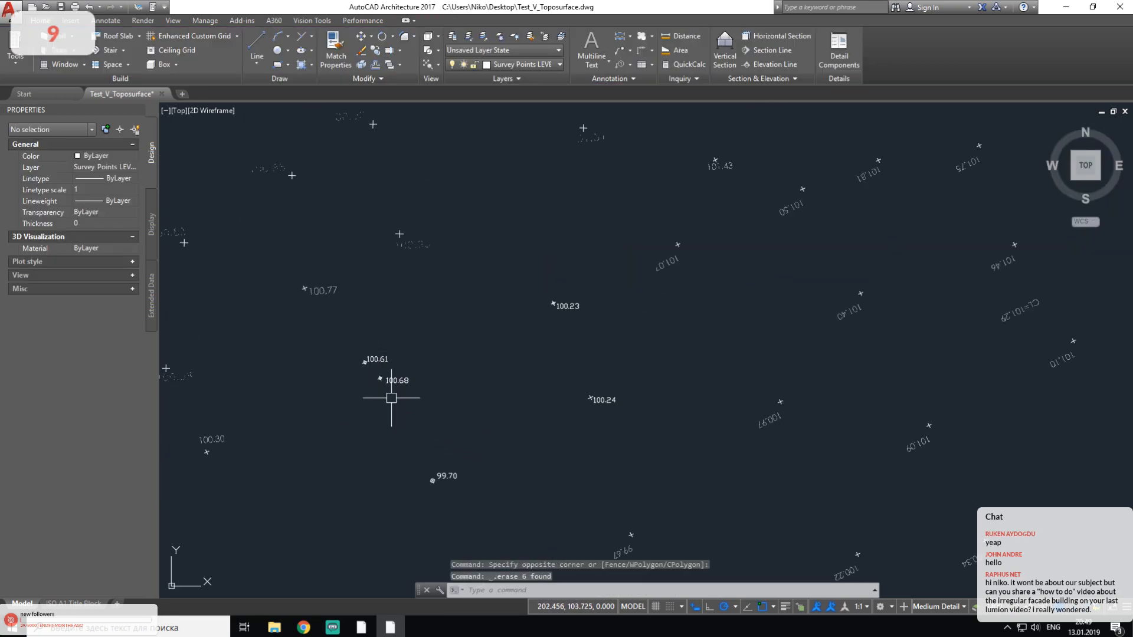
{"action": "scroll", "coordinate": [523, 374], "scroll_direction": "down", "scroll_amount": 4}
{"action": "middle_click_drag", "start_coordinate": [523, 374], "coordinate": [582, 352]}
{"action": "scroll", "coordinate": [582, 351], "scroll_direction": "down", "scroll_amount": 4}
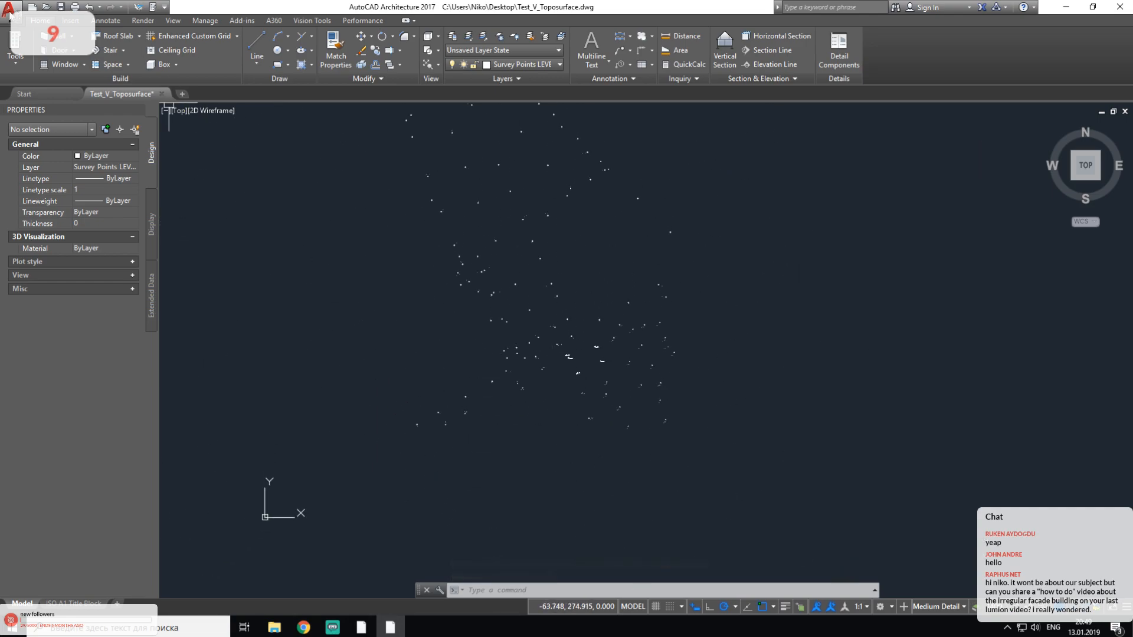
{"action": "left_click", "coordinate": [9, 9]}
{"action": "left_click", "coordinate": [36, 154]}
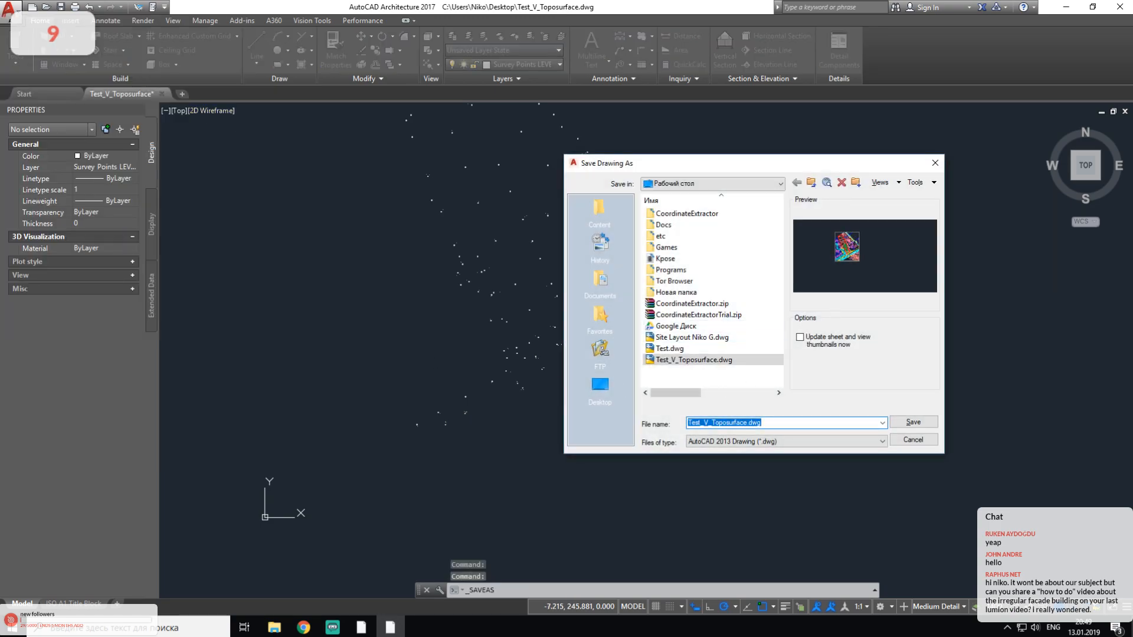
{"action": "type", "text": "Test"}
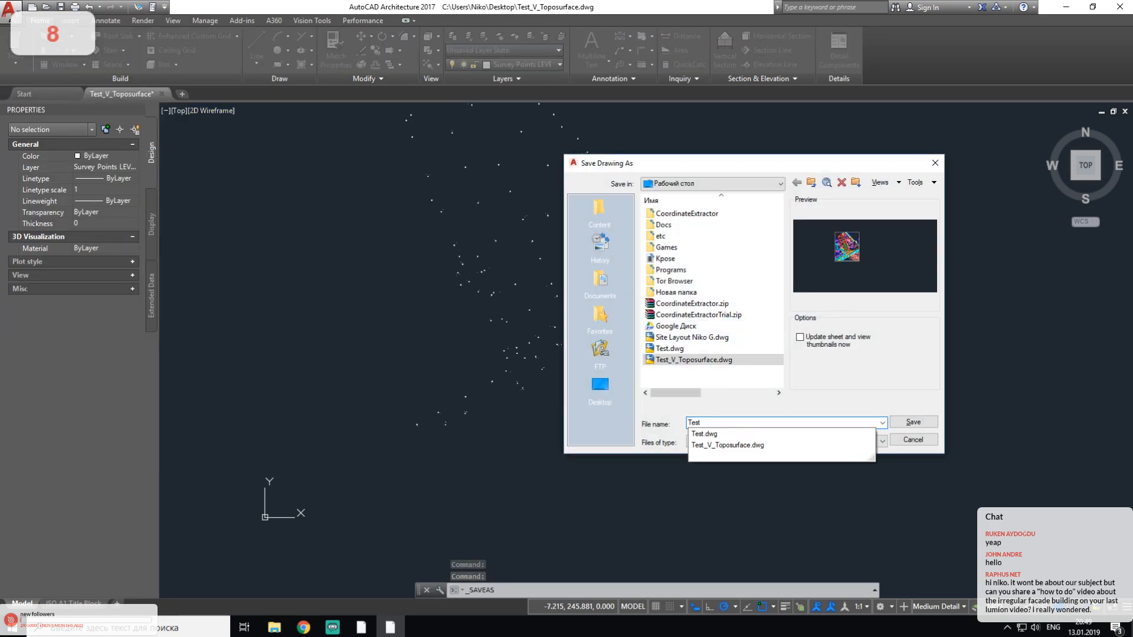
{"action": "type", "text": "_2"}
{"action": "key", "text": "Return"}
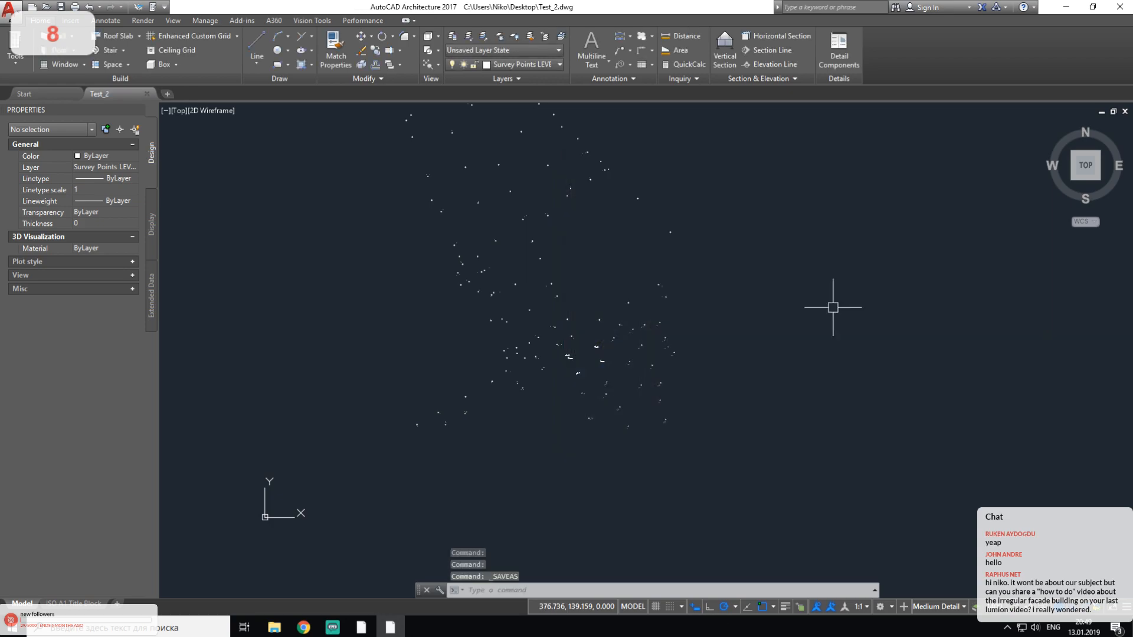
Step: Switch to Revit and view the whole imported survey in the Site floor plan of the existing project
{"action": "left_click", "coordinate": [361, 627]}
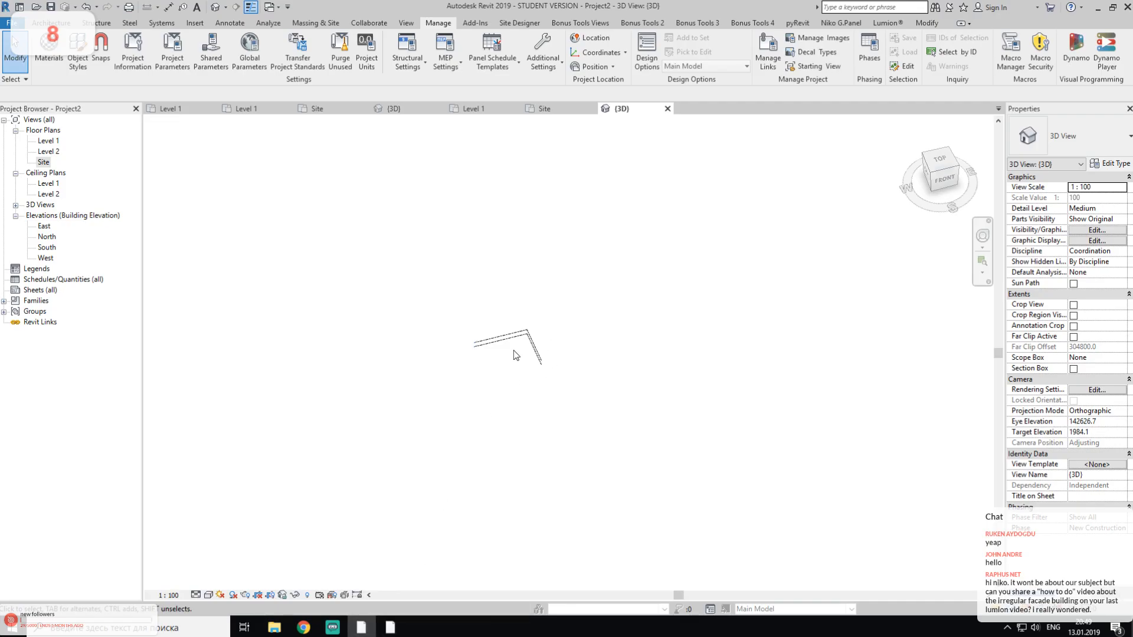
{"action": "left_click", "coordinate": [540, 109]}
{"action": "scroll", "coordinate": [610, 313], "scroll_direction": "down", "scroll_amount": 6}
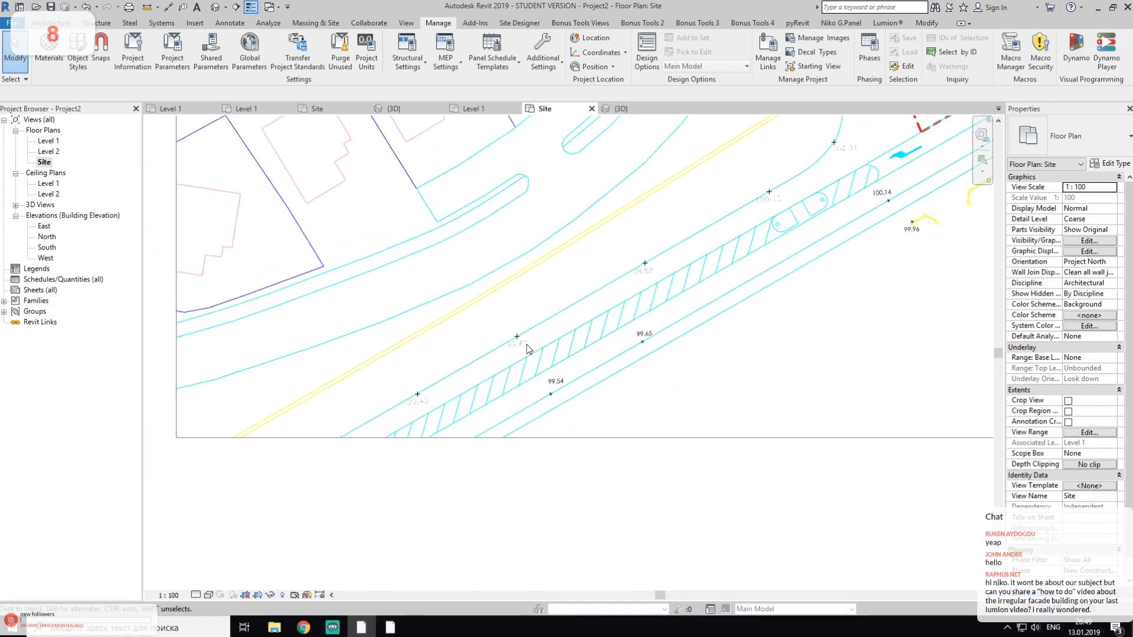
{"action": "middle_click_drag", "start_coordinate": [609, 308], "coordinate": [487, 419]}
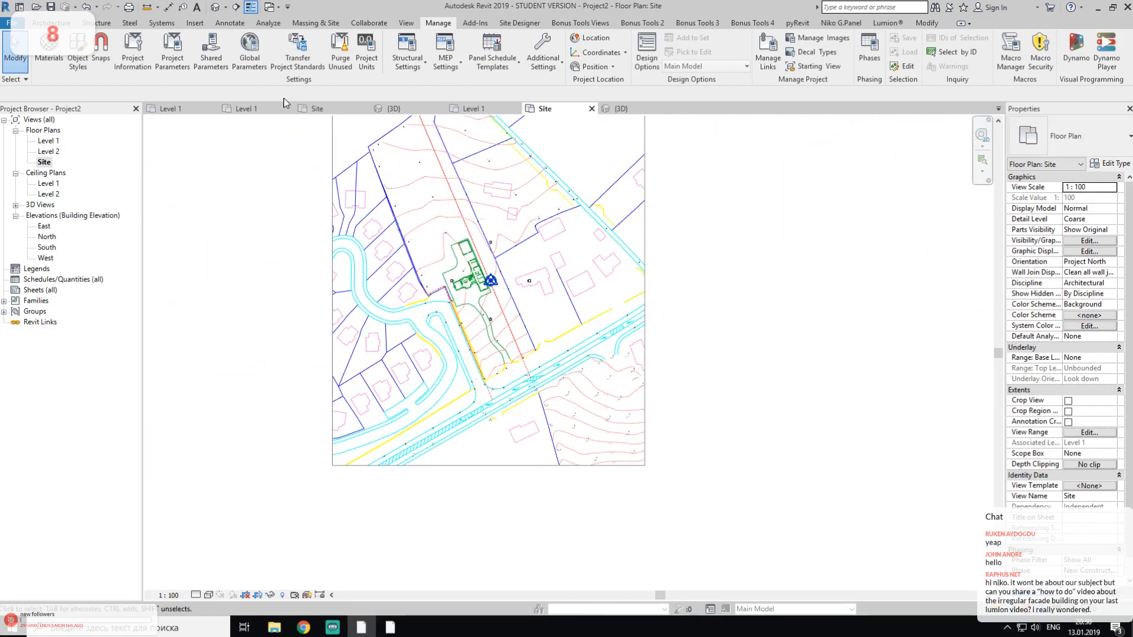
Step: Create a new Revit project from the Architectural Template
{"action": "left_click", "coordinate": [12, 22]}
{"action": "mouse_move", "coordinate": [37, 93]}
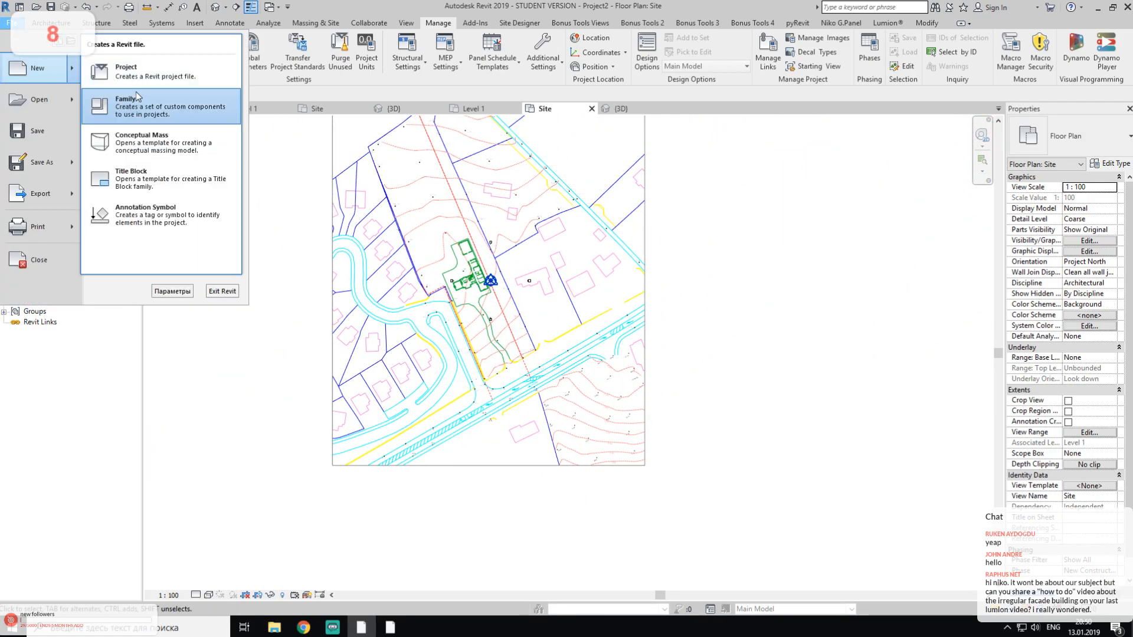
{"action": "left_click", "coordinate": [162, 79]}
{"action": "left_click", "coordinate": [581, 288]}
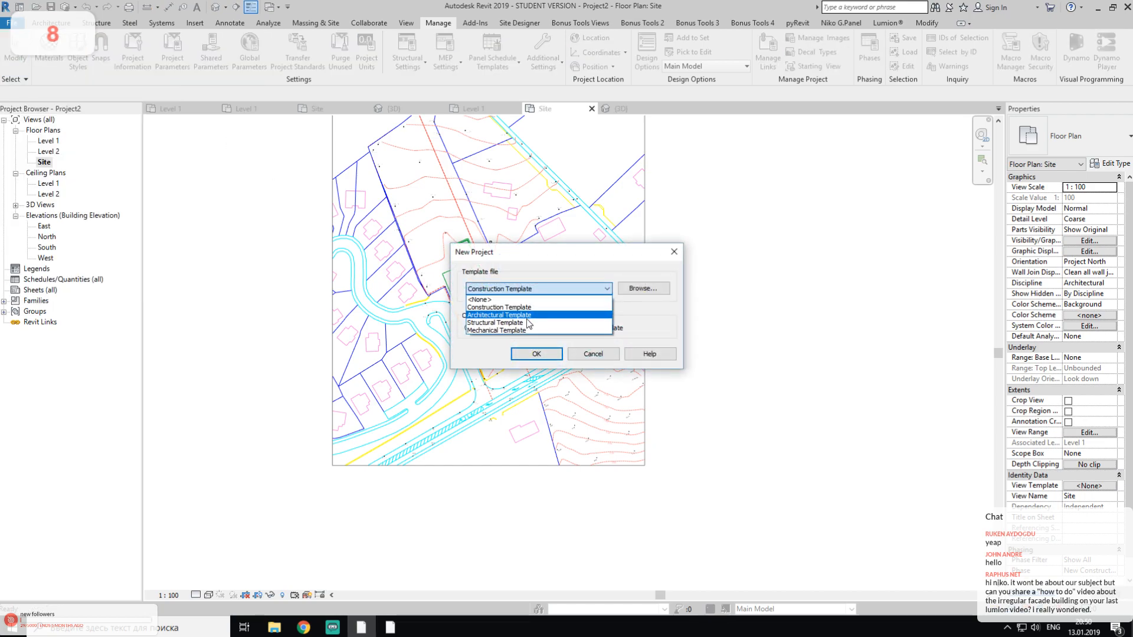
{"action": "left_click", "coordinate": [520, 316]}
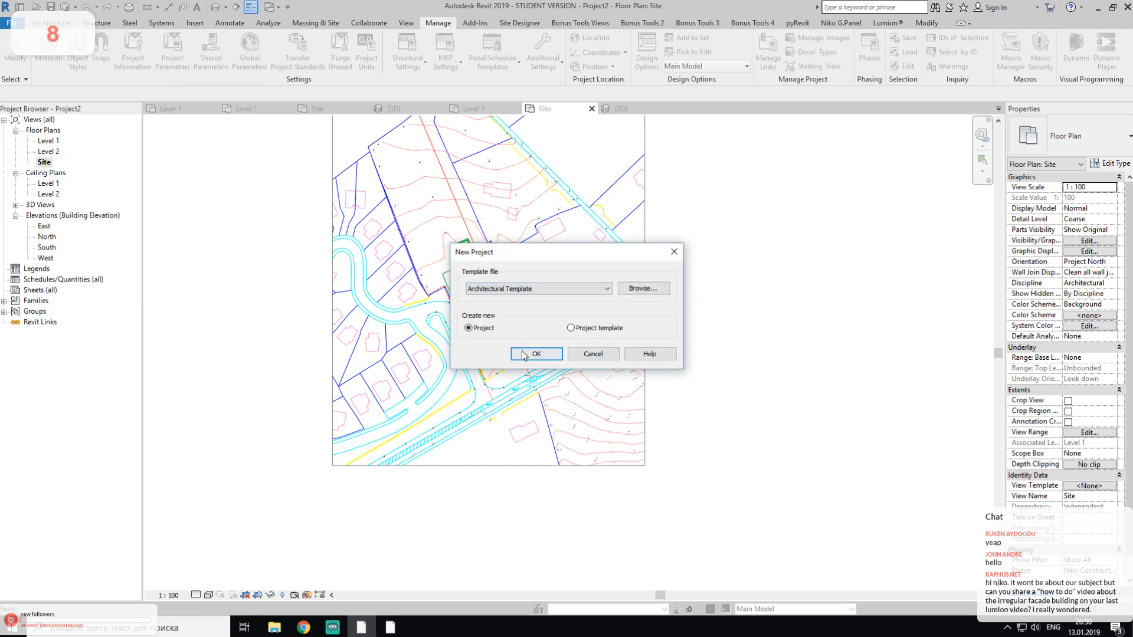
{"action": "left_click", "coordinate": [536, 354]}
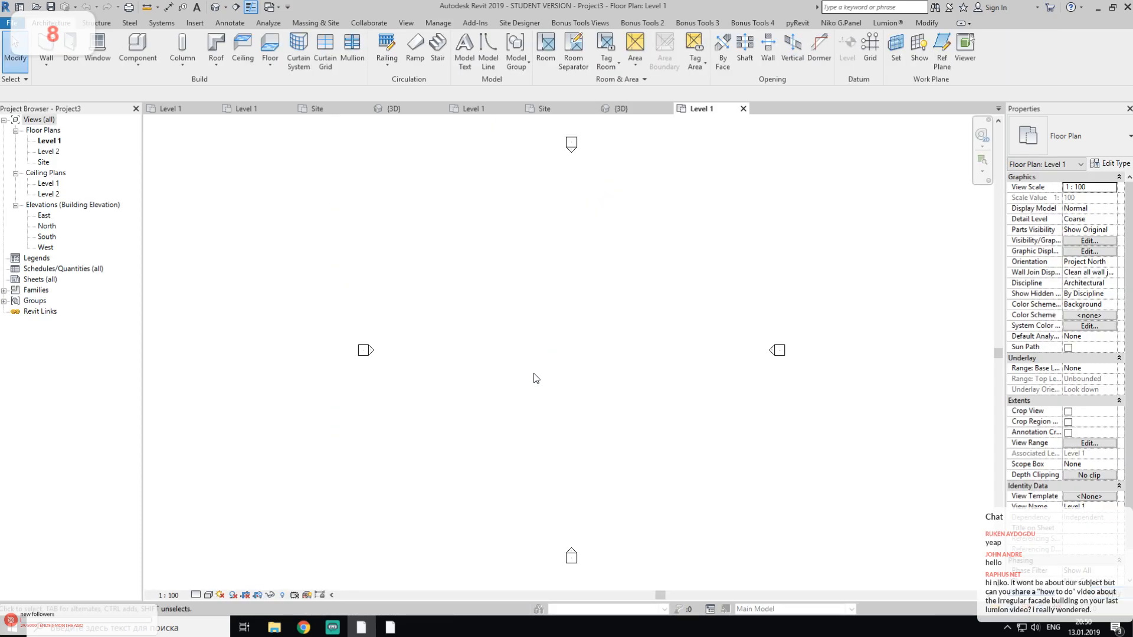
Step: Import Test_2.dwg into the new project's Site floor plan in metres with Manual - Center positioning, placing it near the project base point
{"action": "double_click", "coordinate": [44, 163]}
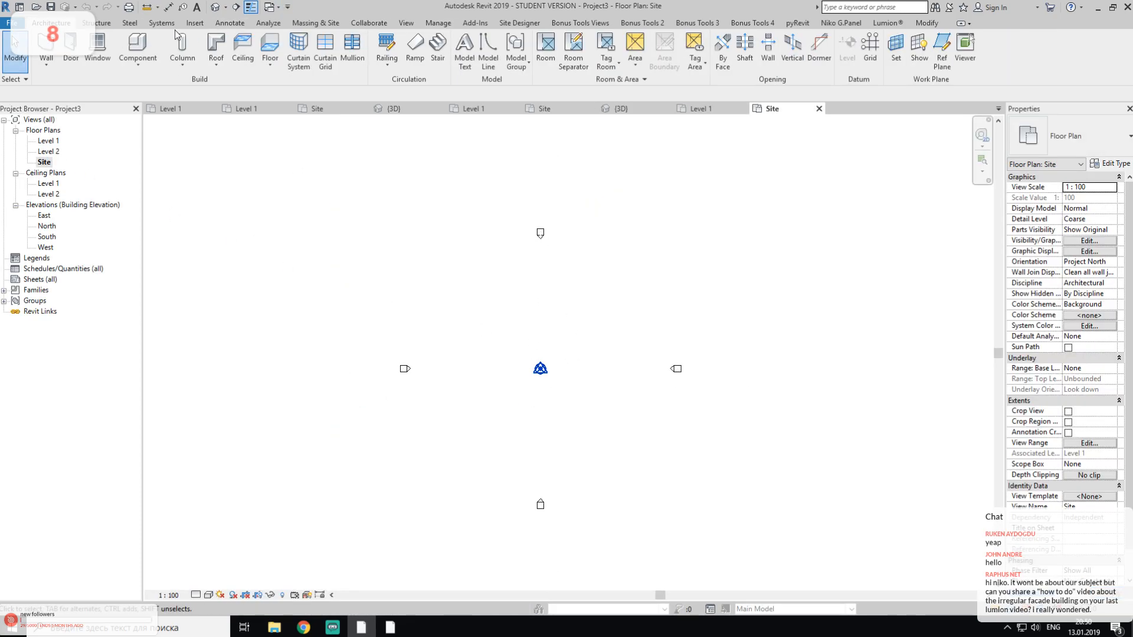
{"action": "left_click", "coordinate": [195, 22]}
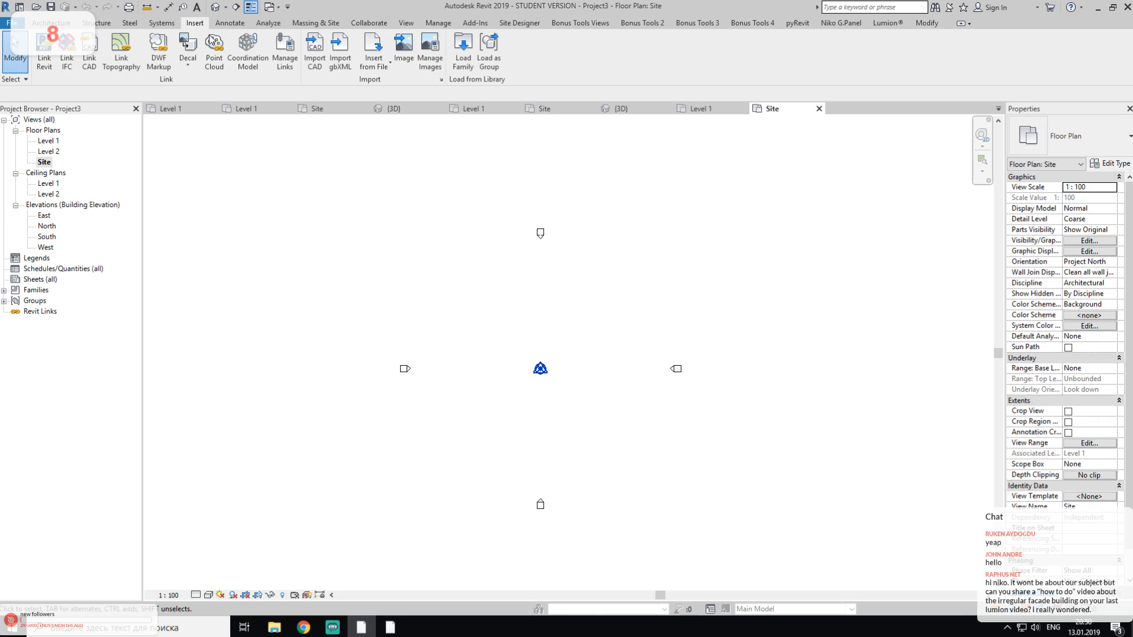
{"action": "left_click", "coordinate": [315, 53]}
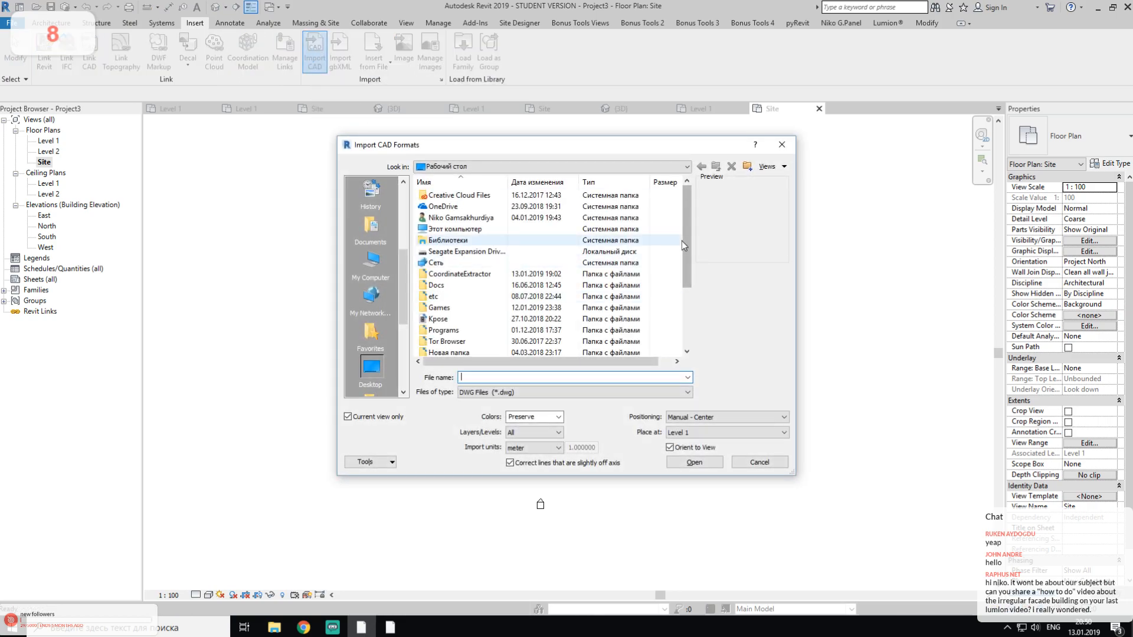
{"action": "scroll", "coordinate": [685, 242], "scroll_direction": "down", "scroll_amount": 3}
{"action": "left_click", "coordinate": [445, 329]}
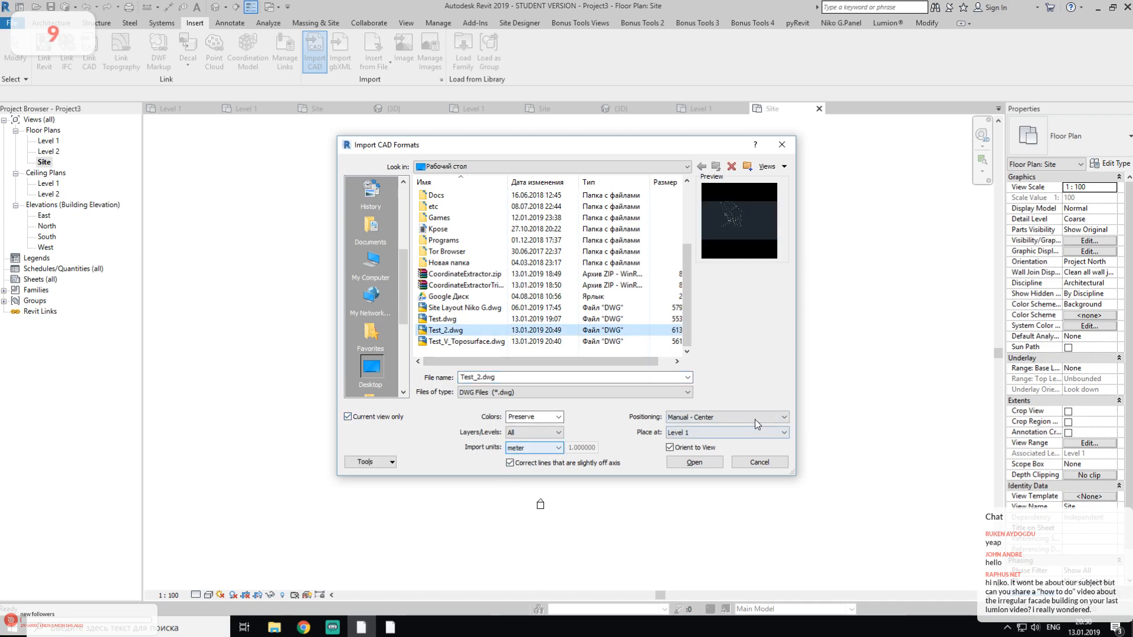
{"action": "left_click", "coordinate": [695, 462]}
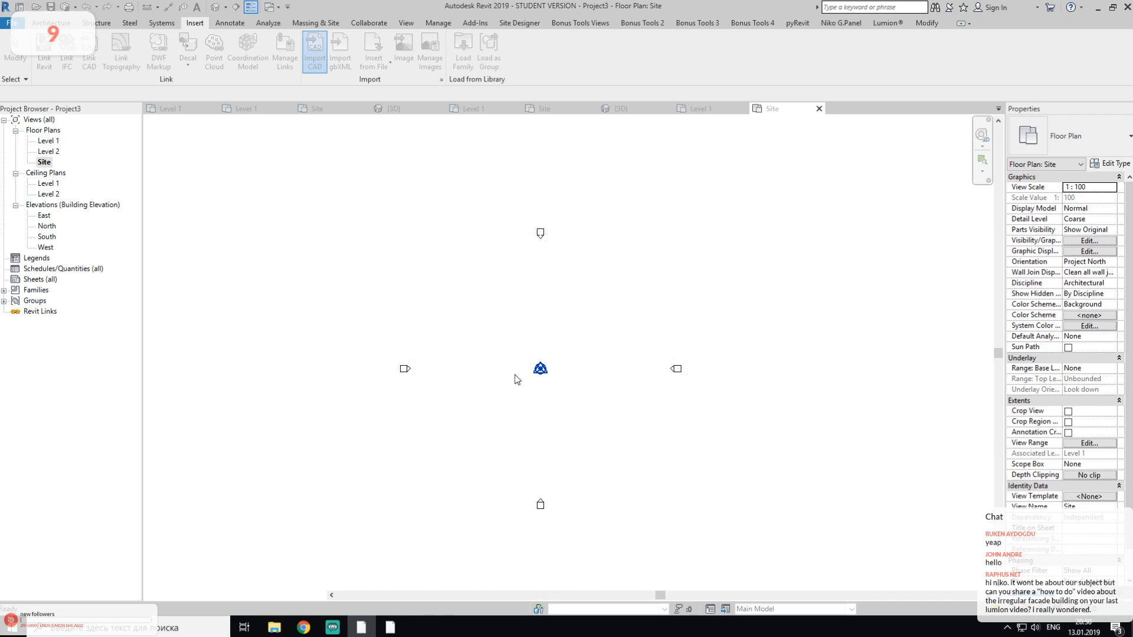
{"action": "left_click", "coordinate": [543, 377]}
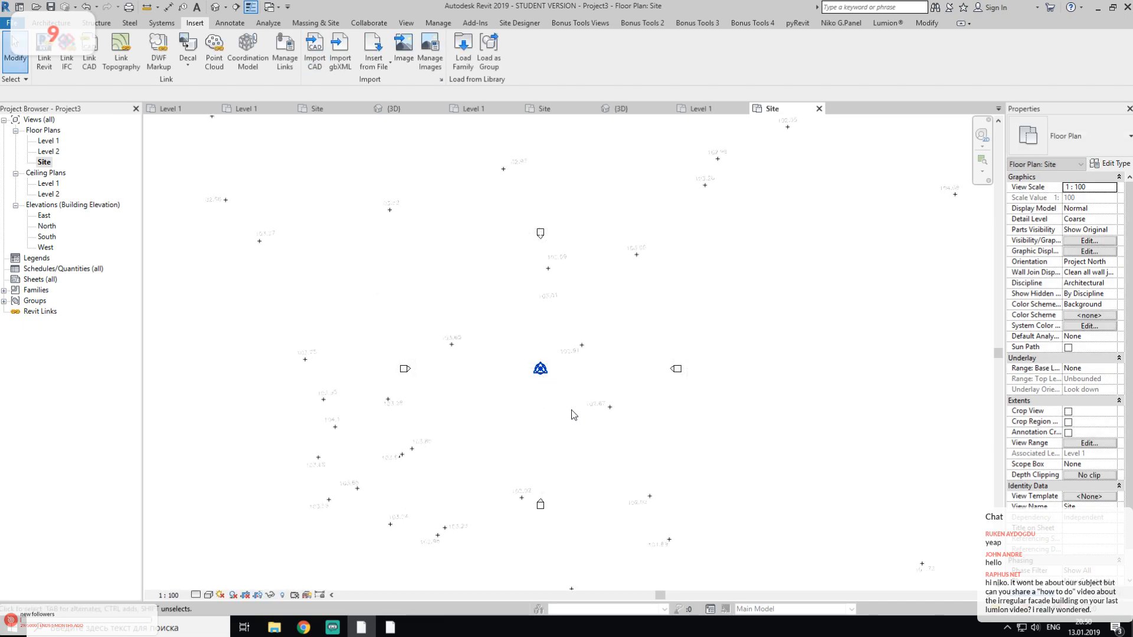
Step: Look over the imported survey points, then explode the Test_2.dwg import in the Site plan
{"action": "scroll", "coordinate": [573, 391], "scroll_direction": "down", "scroll_amount": 2}
{"action": "middle_click_drag", "start_coordinate": [577, 414], "coordinate": [475, 344]}
{"action": "middle_click_drag", "start_coordinate": [664, 473], "coordinate": [558, 373]}
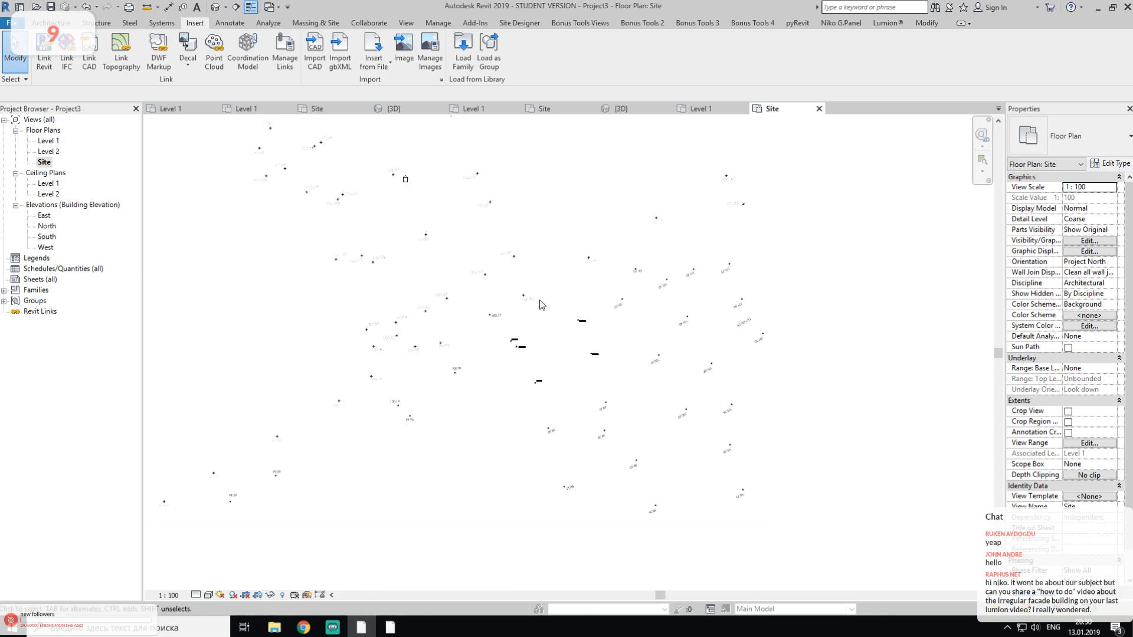
{"action": "scroll", "coordinate": [542, 351], "scroll_direction": "up", "scroll_amount": 5}
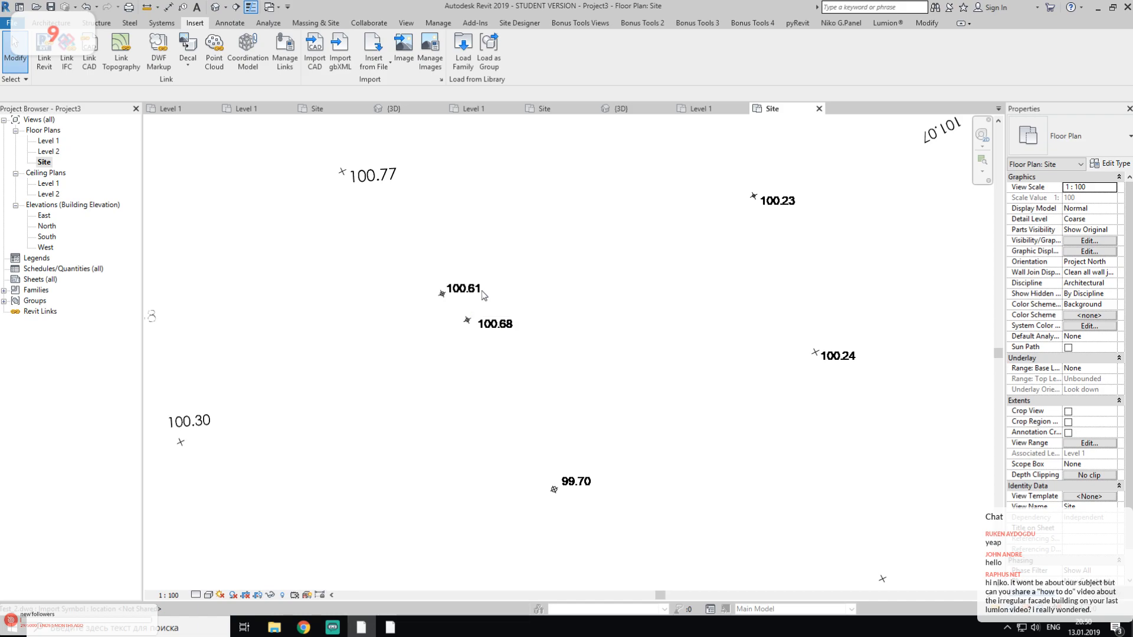
{"action": "scroll", "coordinate": [463, 295], "scroll_direction": "down", "scroll_amount": 1}
{"action": "scroll", "coordinate": [462, 295], "scroll_direction": "down", "scroll_amount": 1}
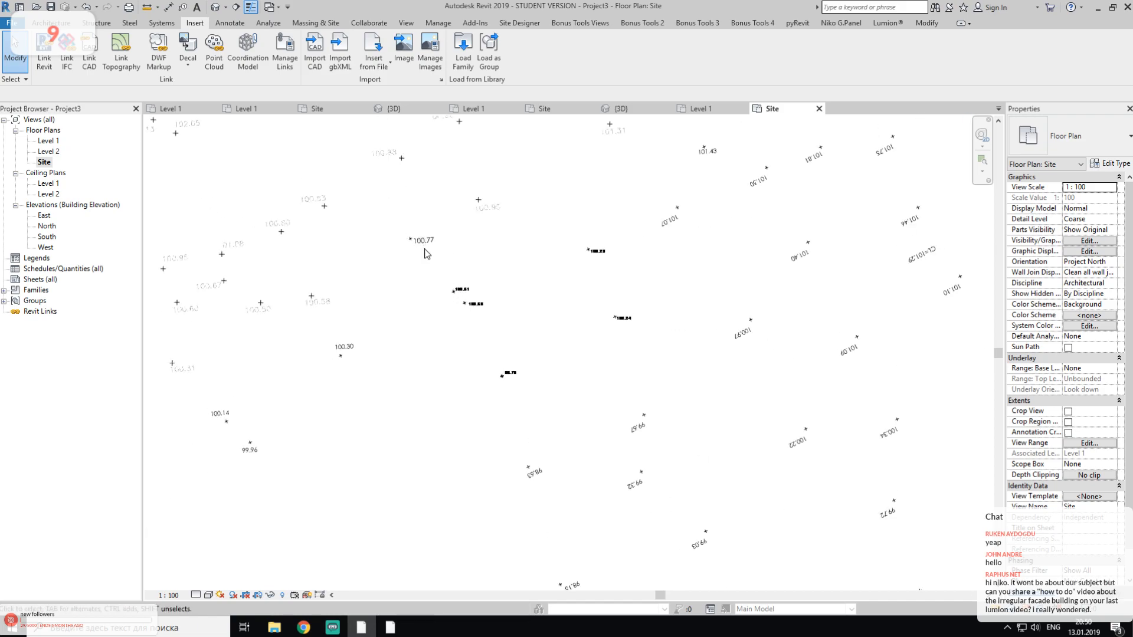
{"action": "scroll", "coordinate": [426, 248], "scroll_direction": "down", "scroll_amount": 2}
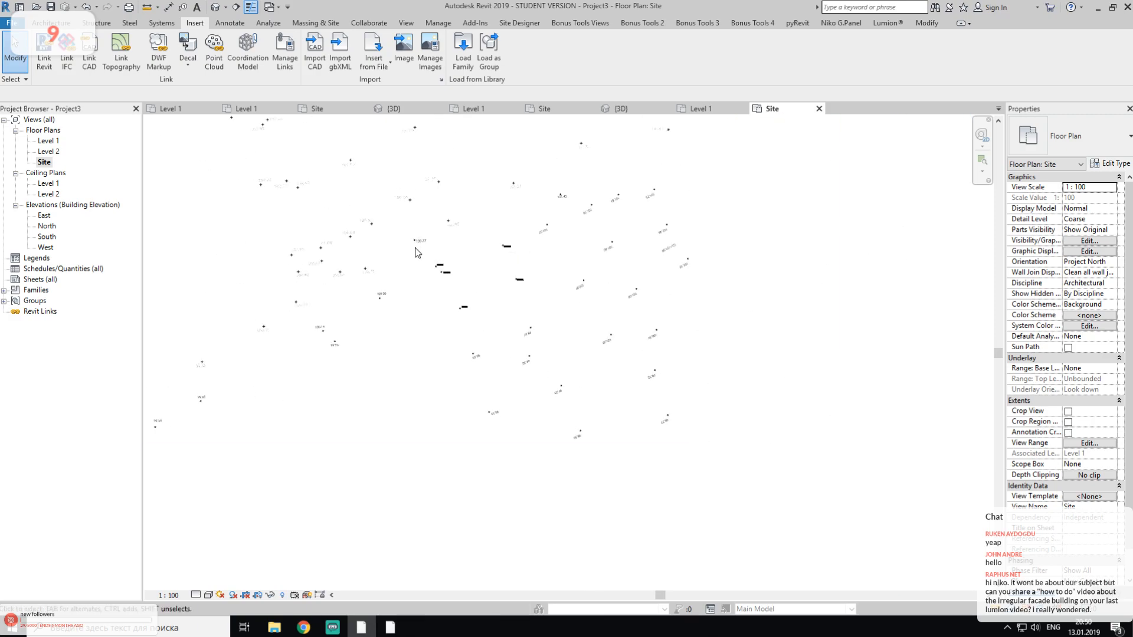
{"action": "left_click", "coordinate": [417, 243]}
{"action": "middle_click_drag", "start_coordinate": [582, 293], "coordinate": [639, 393]}
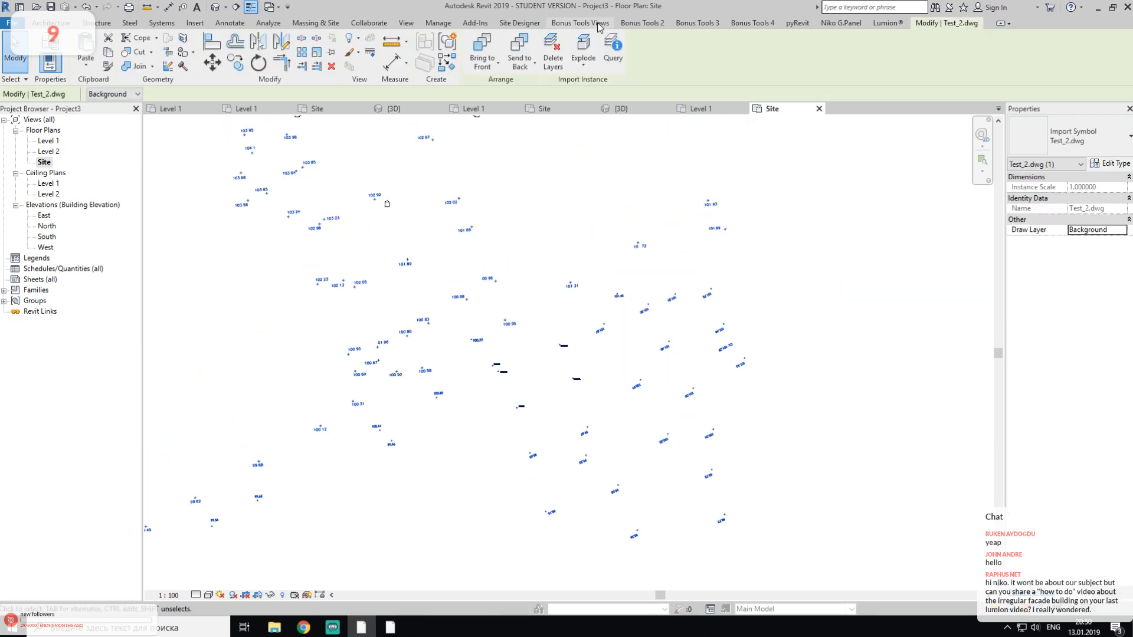
{"action": "left_click", "coordinate": [585, 64]}
{"action": "left_click", "coordinate": [621, 89]}
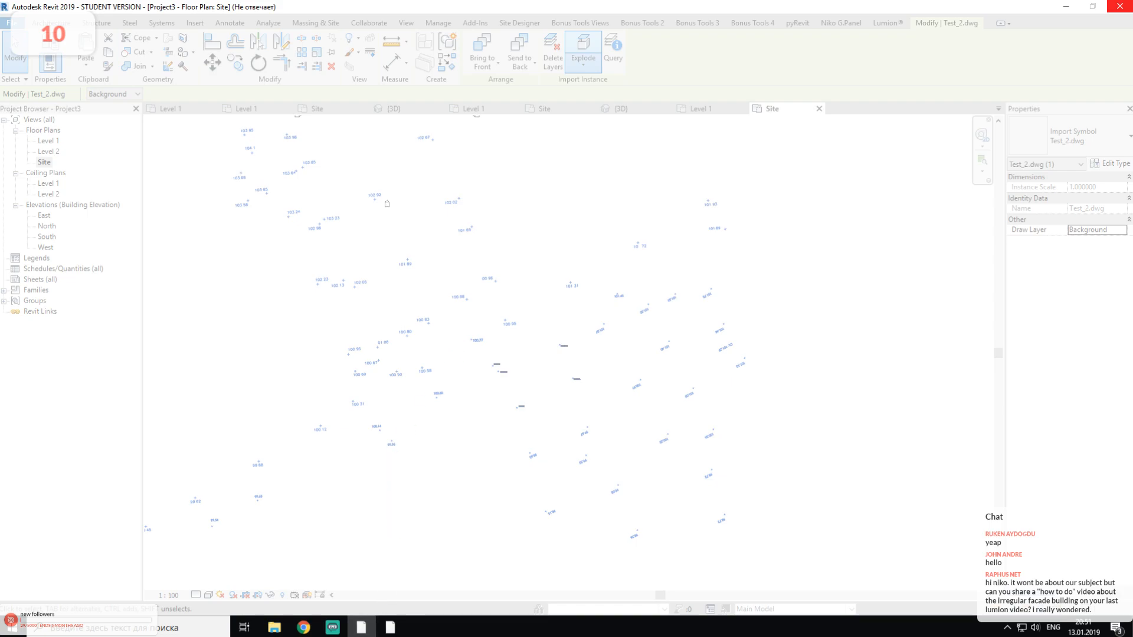
Step: Switch to AutoCAD, examine the circle marker and the properties of the 100.61 text label, and return to Revit
{"action": "left_click", "coordinate": [396, 621]}
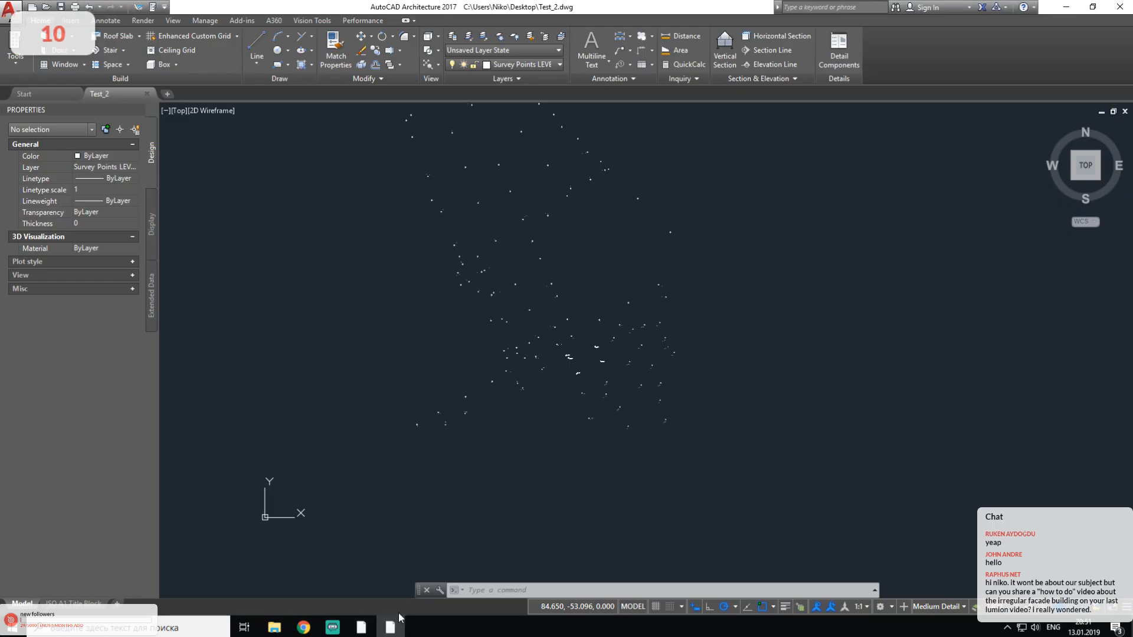
{"action": "scroll", "coordinate": [575, 377], "scroll_direction": "up", "scroll_amount": 8}
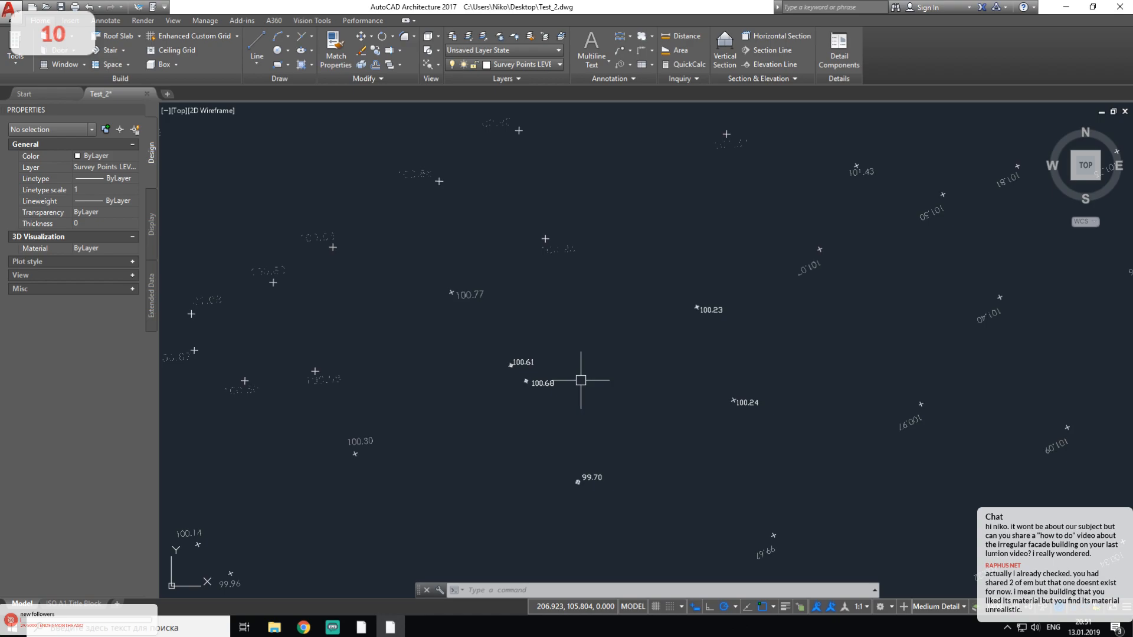
{"action": "scroll", "coordinate": [539, 373], "scroll_direction": "up", "scroll_amount": 8}
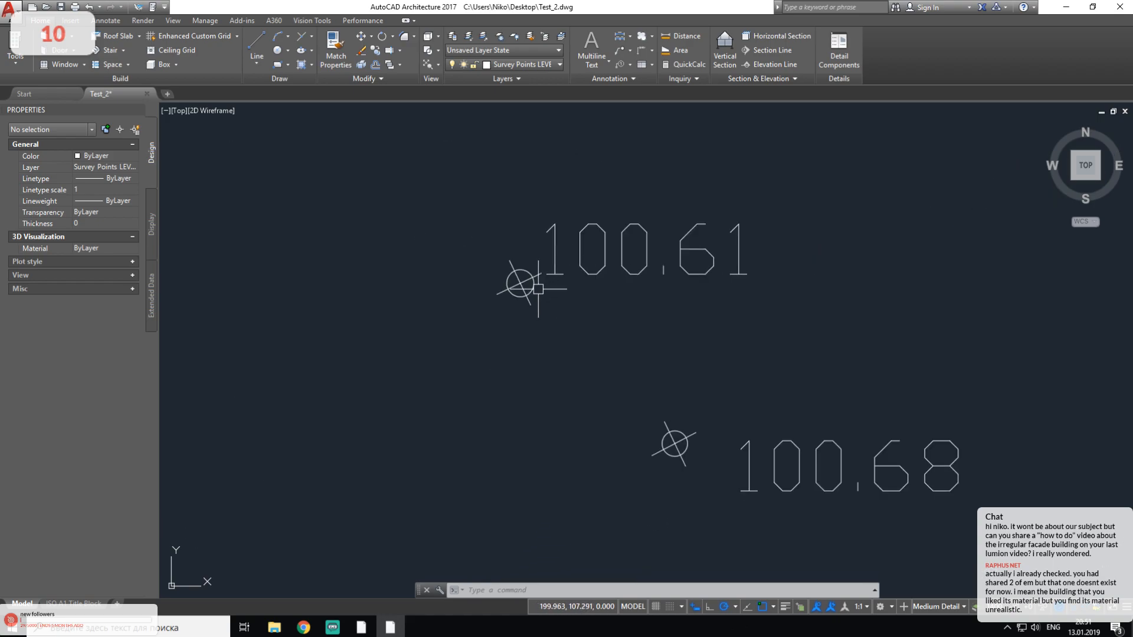
{"action": "left_click", "coordinate": [539, 289]}
{"action": "key", "text": "Escape"}
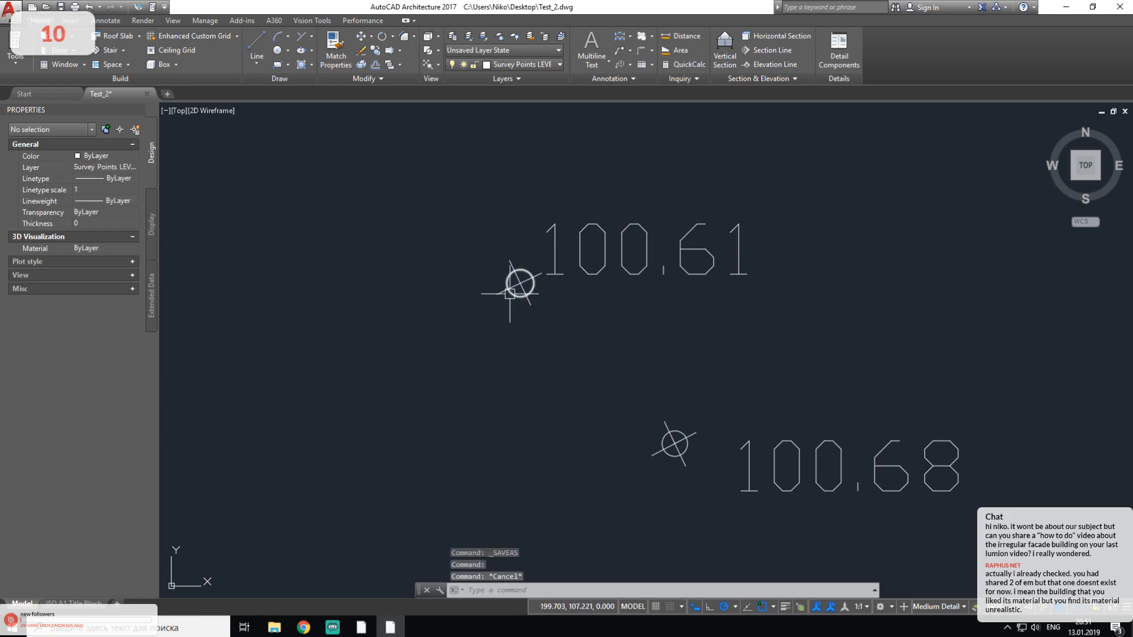
{"action": "left_click", "coordinate": [565, 273]}
{"action": "mouse_move", "coordinate": [577, 274]}
{"action": "middle_mouse_down"}
{"action": "mouse_move", "coordinate": [547, 308]}
{"action": "mouse_move", "coordinate": [605, 429]}
{"action": "middle_mouse_up"}
{"action": "mouse_move", "coordinate": [700, 445]}
{"action": "middle_mouse_down"}
{"action": "mouse_move", "coordinate": [628, 398]}
{"action": "mouse_move", "coordinate": [546, 397]}
{"action": "middle_mouse_up"}
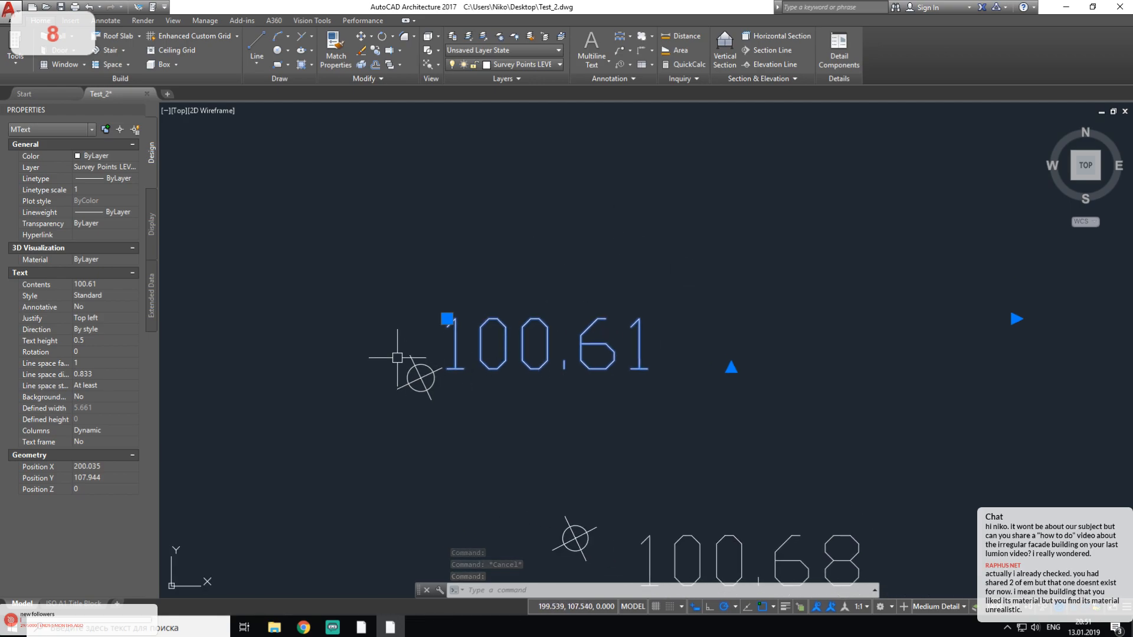
{"action": "key", "text": "Escape"}
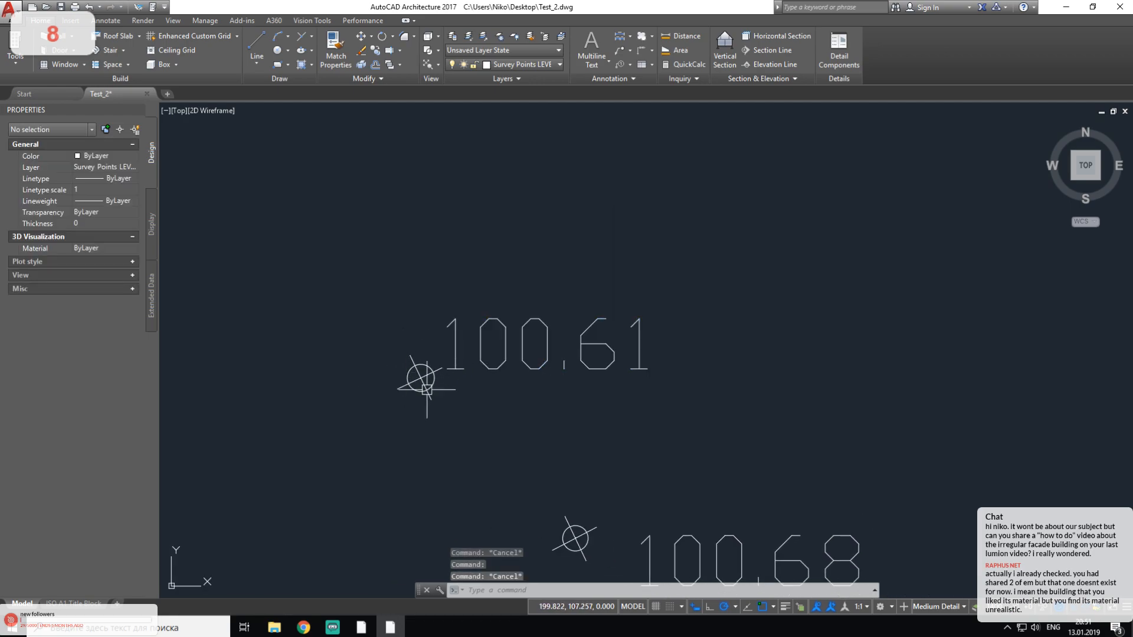
{"action": "key", "text": "alt+Tab"}
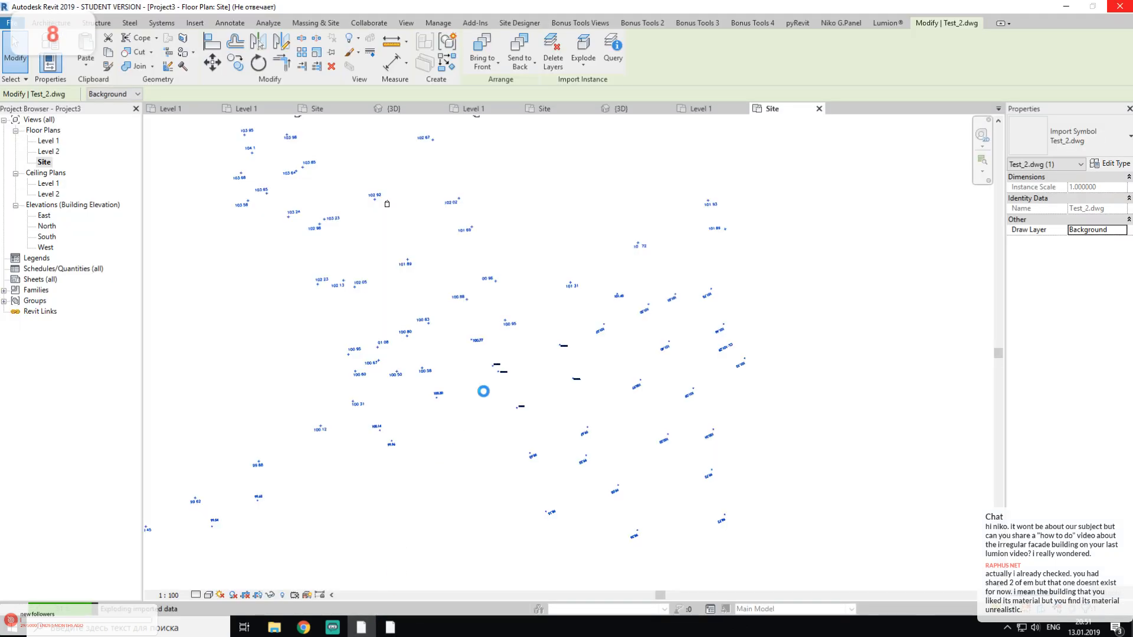
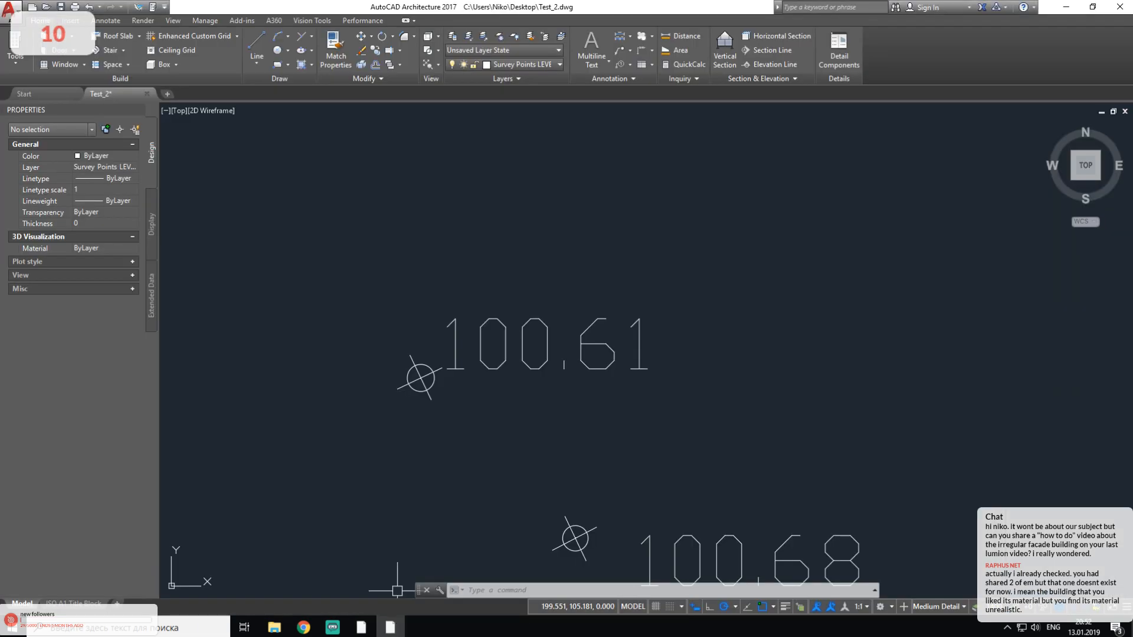
Step: Switch to AutoCAD and examine the unconverted elevation label 98.15 in the survey drawing
{"action": "left_click", "coordinate": [390, 627]}
{"action": "scroll", "coordinate": [507, 306], "scroll_direction": "down", "scroll_amount": 4}
{"action": "scroll", "coordinate": [531, 374], "scroll_direction": "up", "scroll_amount": 8}
{"action": "left_click", "coordinate": [599, 425]}
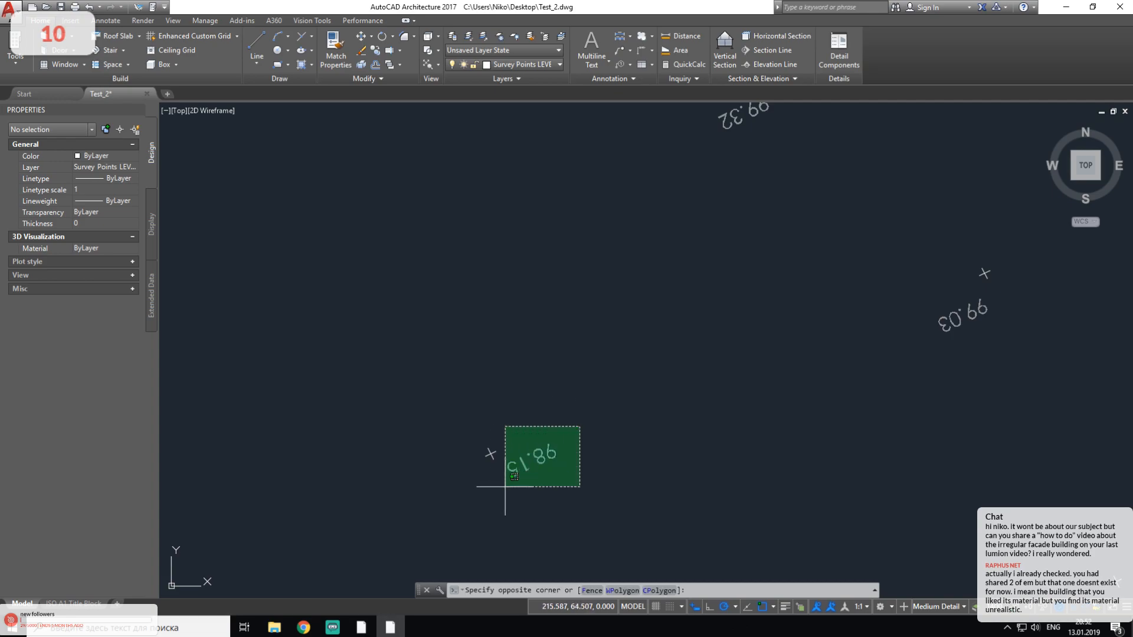
{"action": "left_click", "coordinate": [501, 493]}
{"action": "key", "text": "Escape"}
{"action": "scroll", "coordinate": [576, 436], "scroll_direction": "down", "scroll_amount": 5}
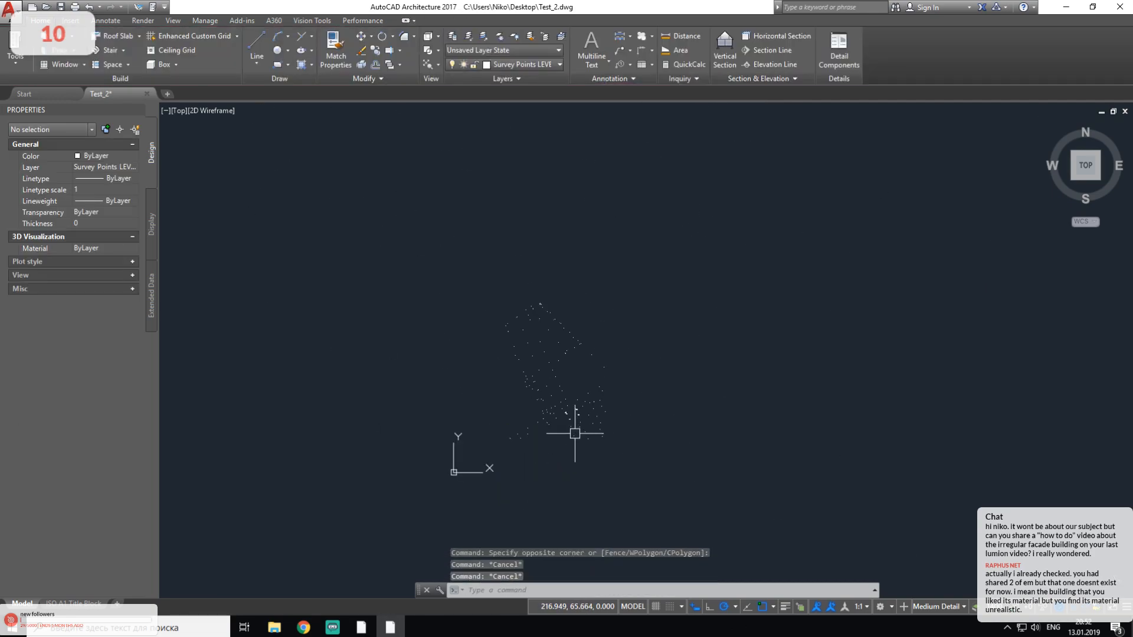
Step: Select the whole survey, narrow the selection to the hatches, and check which survey markings they cover
{"action": "left_click", "coordinate": [420, 246]}
{"action": "left_click", "coordinate": [673, 489]}
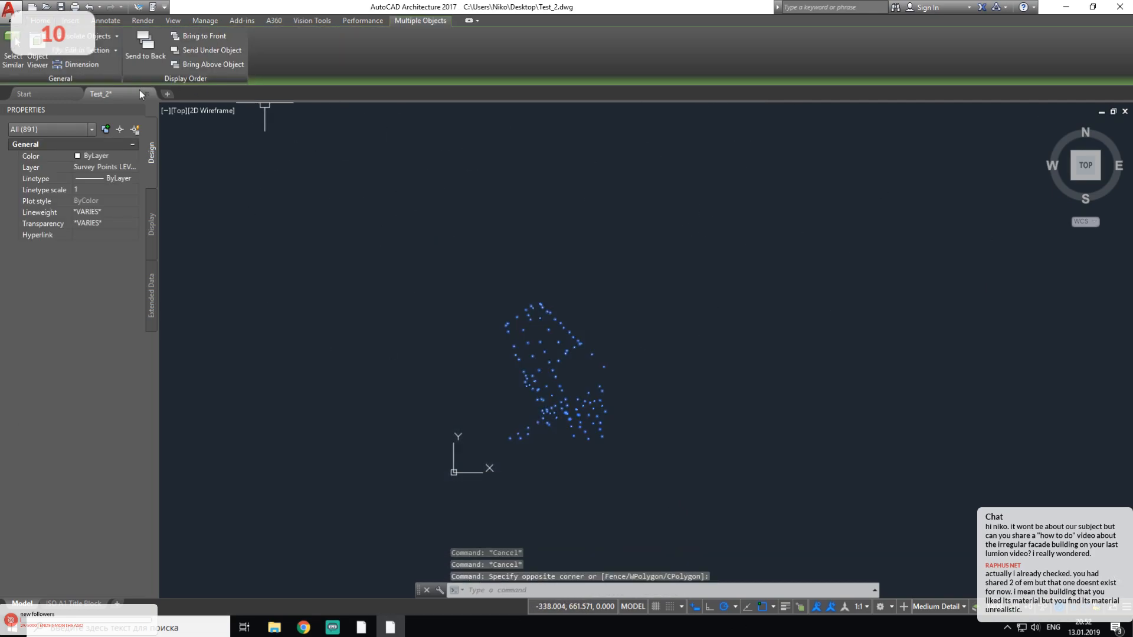
{"action": "key", "text": "Escape"}
{"action": "left_click", "coordinate": [473, 268]}
{"action": "left_click", "coordinate": [628, 461]}
{"action": "middle_click_drag", "start_coordinate": [620, 450], "coordinate": [568, 413]}
{"action": "left_click", "coordinate": [62, 127]}
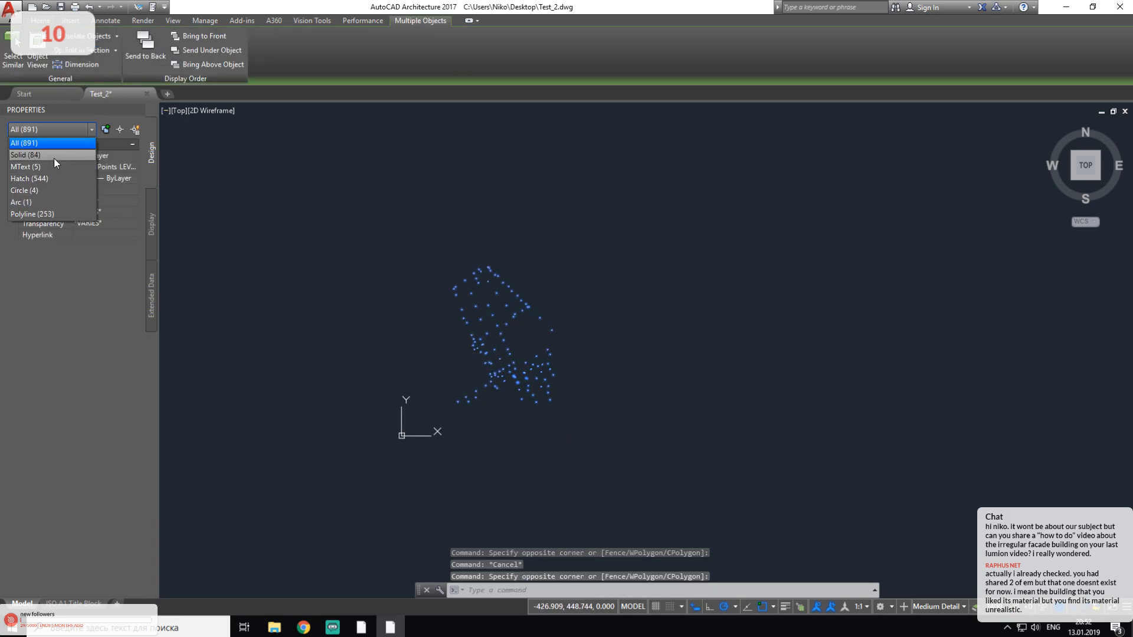
{"action": "left_click", "coordinate": [40, 179]}
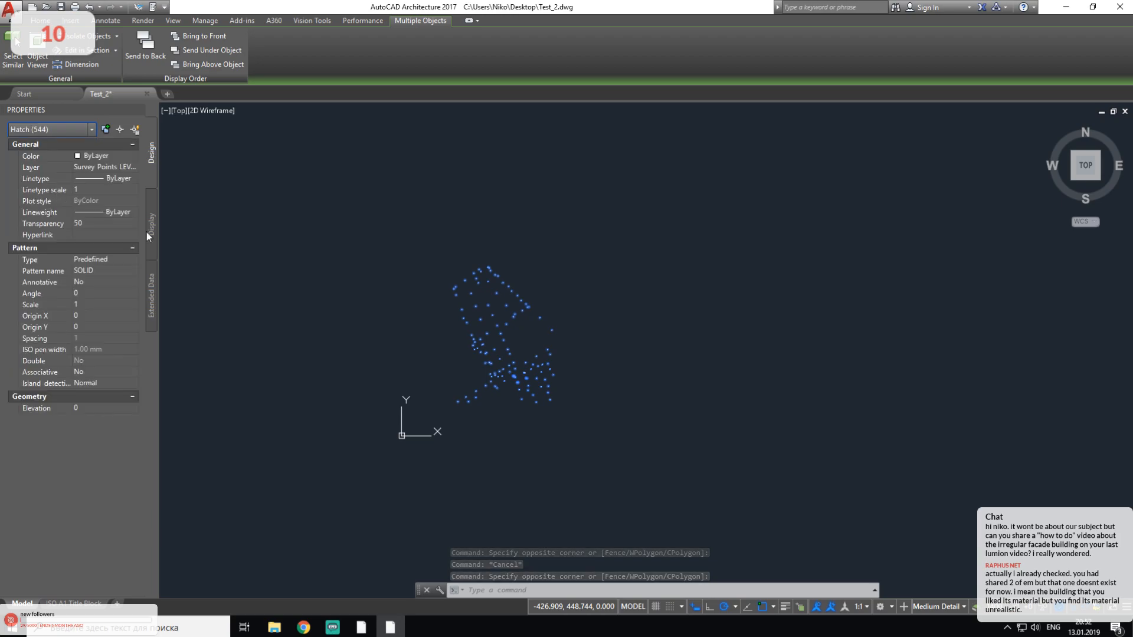
{"action": "scroll", "coordinate": [468, 324], "scroll_direction": "up", "scroll_amount": 5}
{"action": "scroll", "coordinate": [455, 397], "scroll_direction": "down", "scroll_amount": 6}
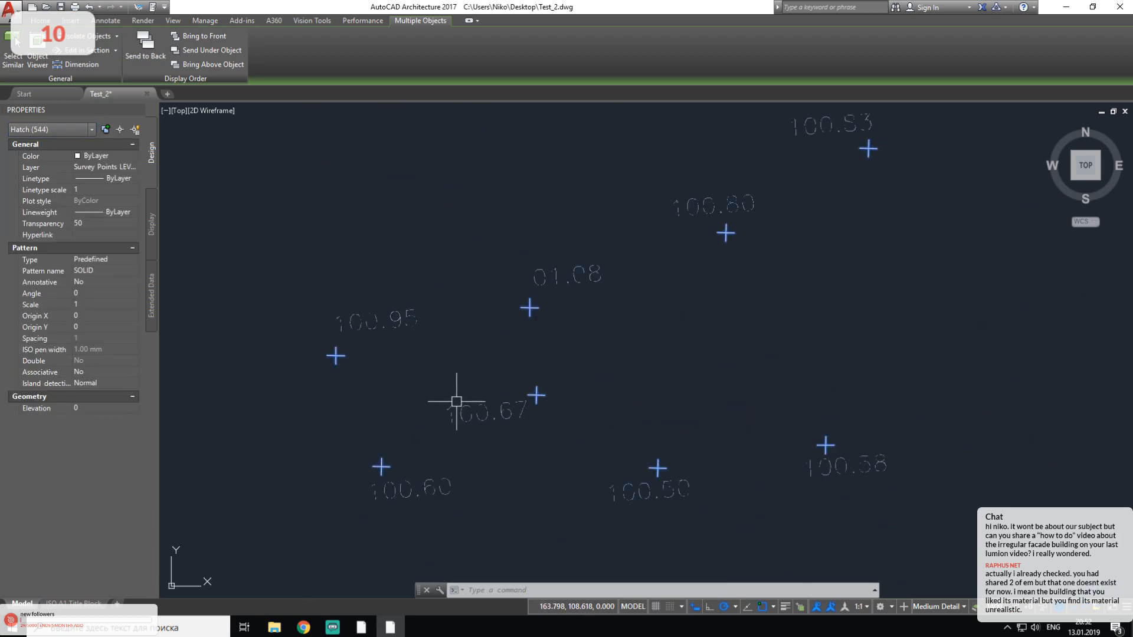
{"action": "scroll", "coordinate": [454, 362], "scroll_direction": "down", "scroll_amount": 2}
{"action": "scroll", "coordinate": [455, 360], "scroll_direction": "up", "scroll_amount": 2}
{"action": "key", "text": "Escape"}
Step: Inspect the hatch forming the digit 1 in the 100.12 label and its available editing options
{"action": "scroll", "coordinate": [441, 402], "scroll_direction": "up", "scroll_amount": 7}
{"action": "scroll", "coordinate": [543, 336], "scroll_direction": "up", "scroll_amount": 6}
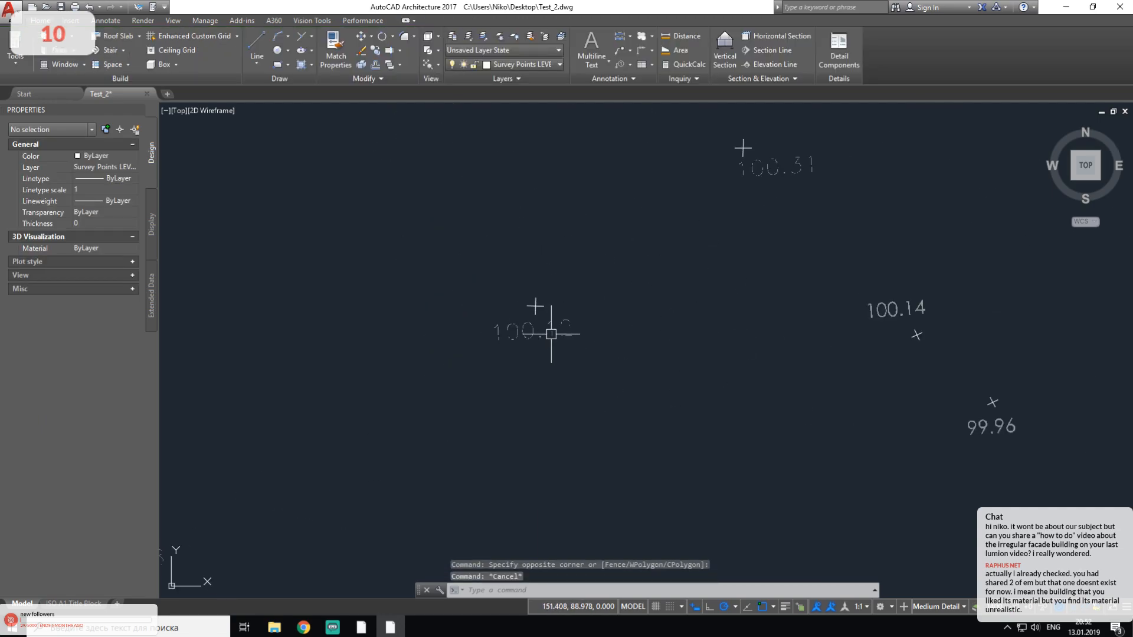
{"action": "left_click", "coordinate": [550, 330]}
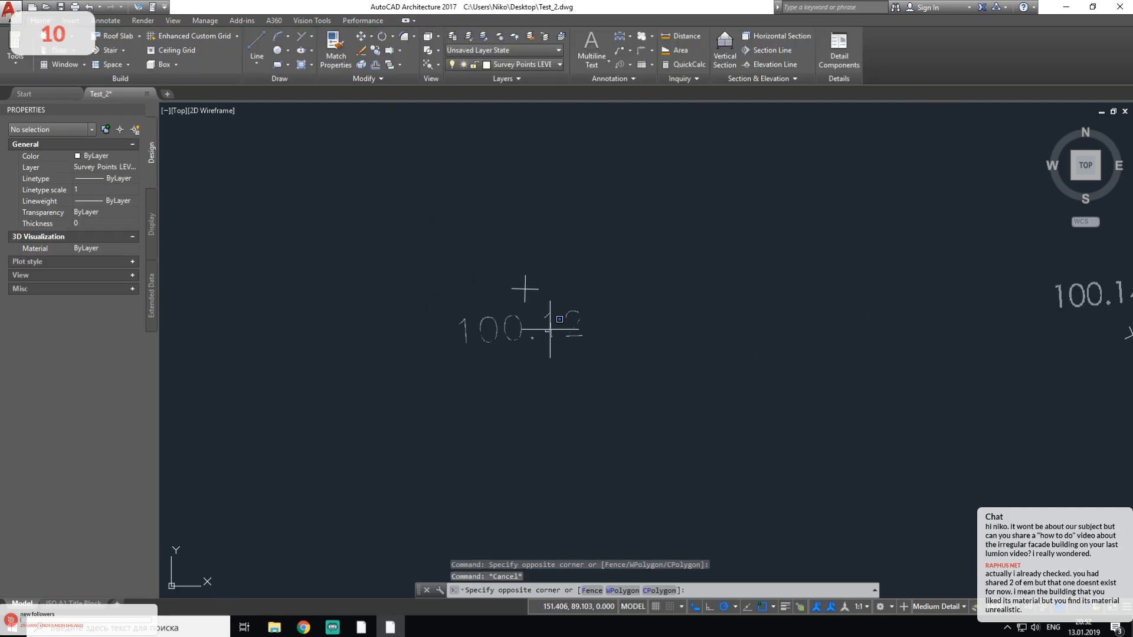
{"action": "left_click", "coordinate": [541, 318]}
{"action": "scroll", "coordinate": [544, 319], "scroll_direction": "up", "scroll_amount": 5}
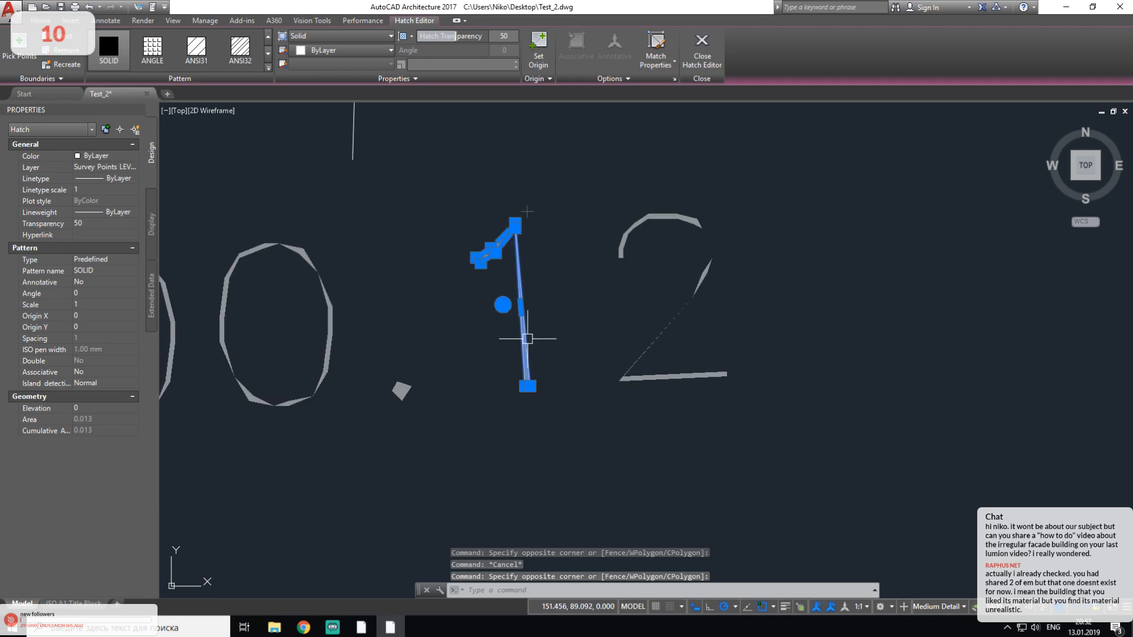
{"action": "right_click", "coordinate": [527, 342]}
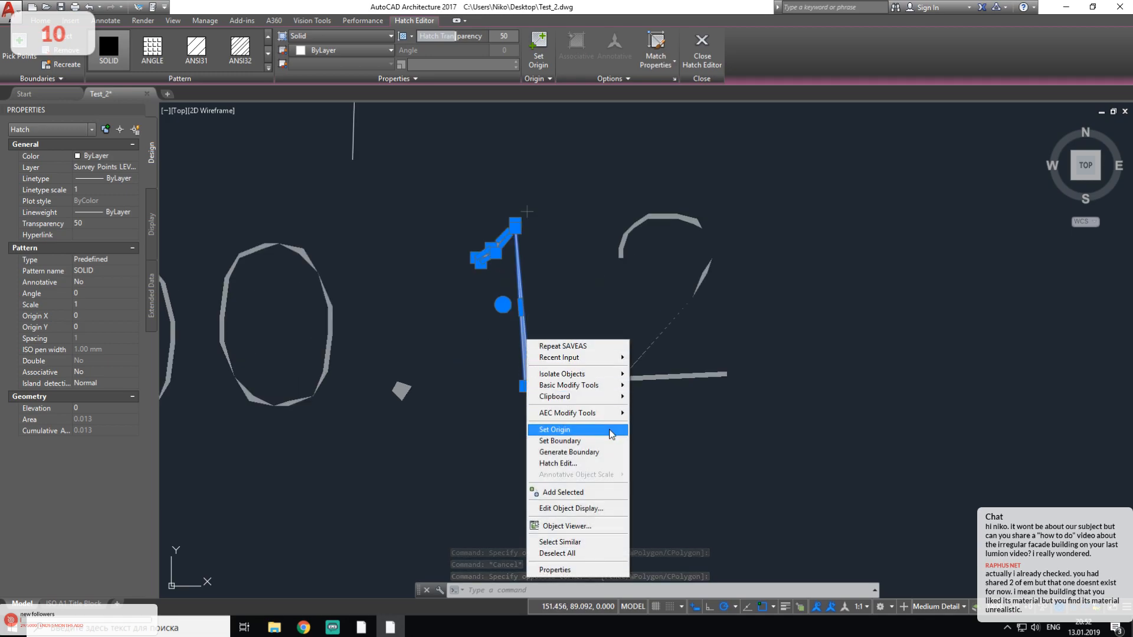
{"action": "key", "text": "Escape"}
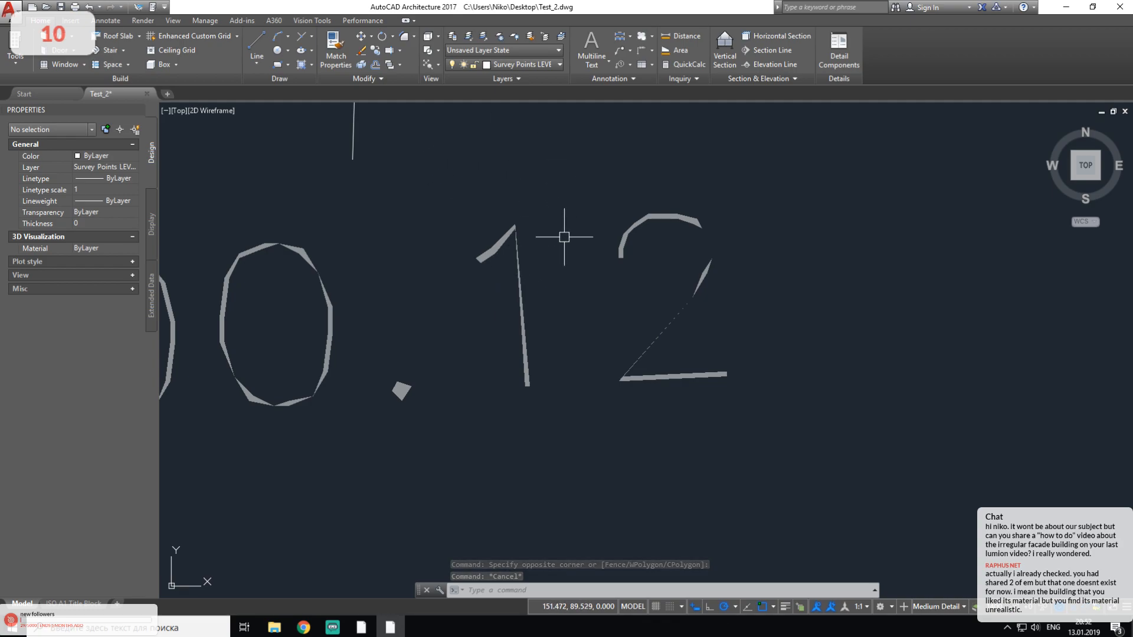
Step: Return to Revit and resolve the filled region error from the explode by deleting the affected elements
{"action": "left_click", "coordinate": [1066, 7]}
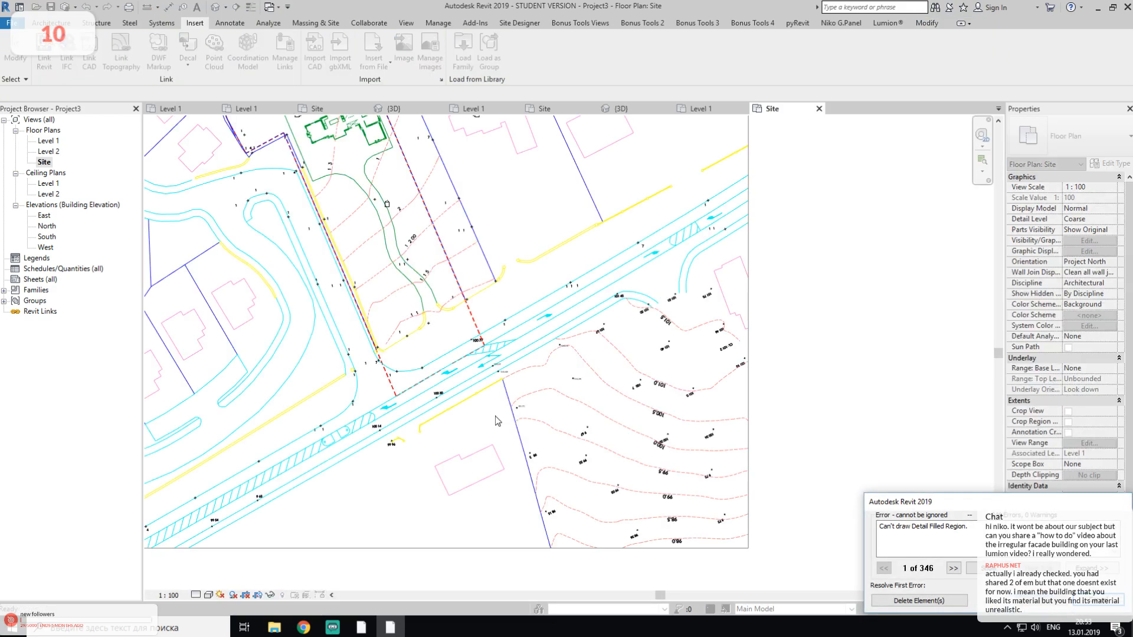
{"action": "double_click", "coordinate": [940, 568]}
{"action": "left_click", "coordinate": [927, 600]}
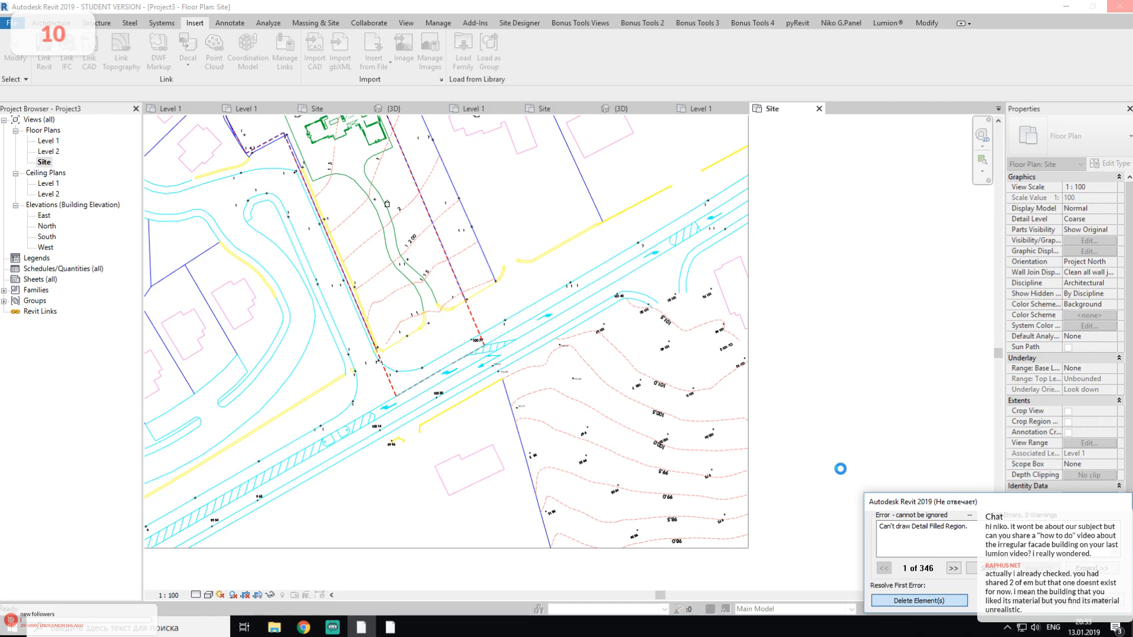
Step: Switch to AutoCAD and select all pieces of the 100.12 label to examine what they are made of
{"action": "left_click", "coordinate": [390, 627]}
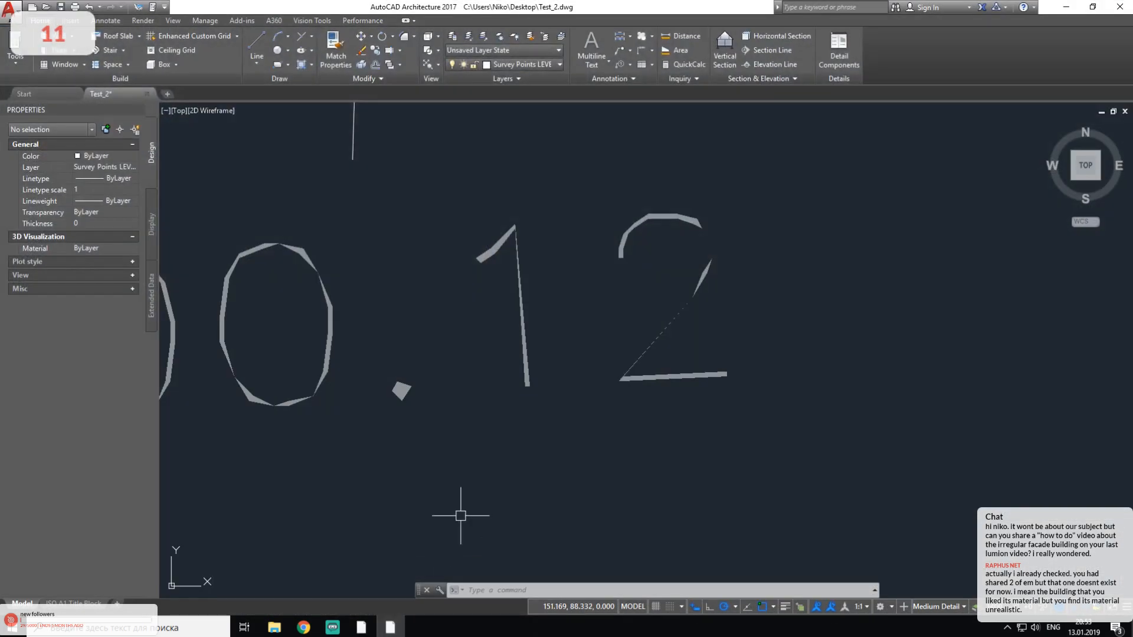
{"action": "scroll", "coordinate": [525, 374], "scroll_direction": "down", "scroll_amount": 5}
{"action": "left_click", "coordinate": [643, 321]}
{"action": "left_click", "coordinate": [381, 354]}
{"action": "scroll", "coordinate": [398, 346], "scroll_direction": "up", "scroll_amount": 4}
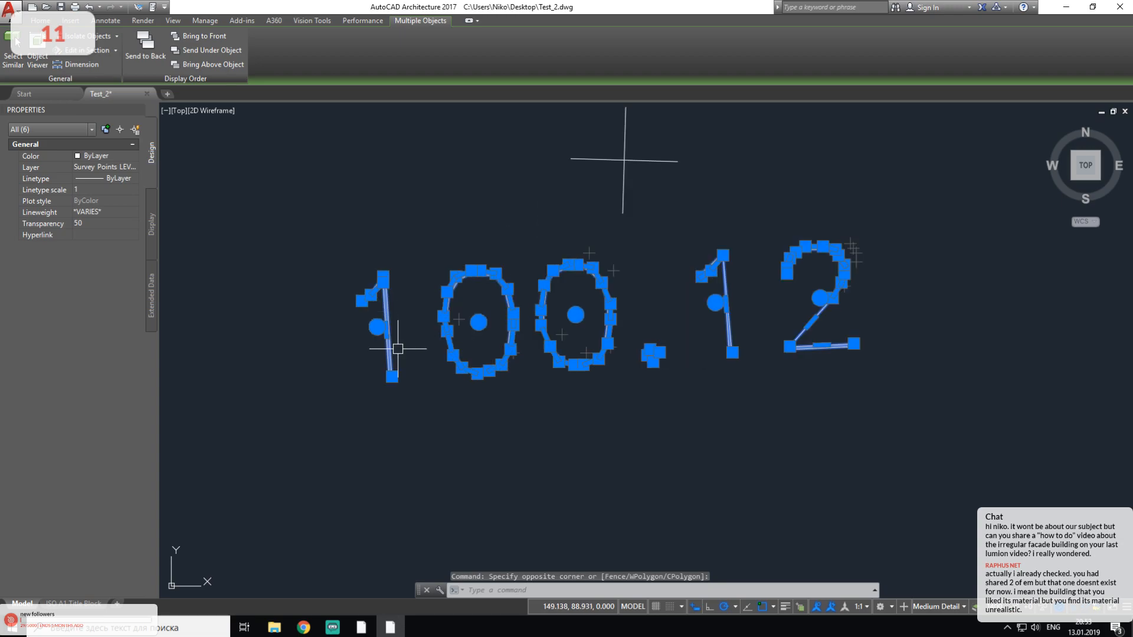
{"action": "scroll", "coordinate": [397, 347], "scroll_direction": "up", "scroll_amount": 2}
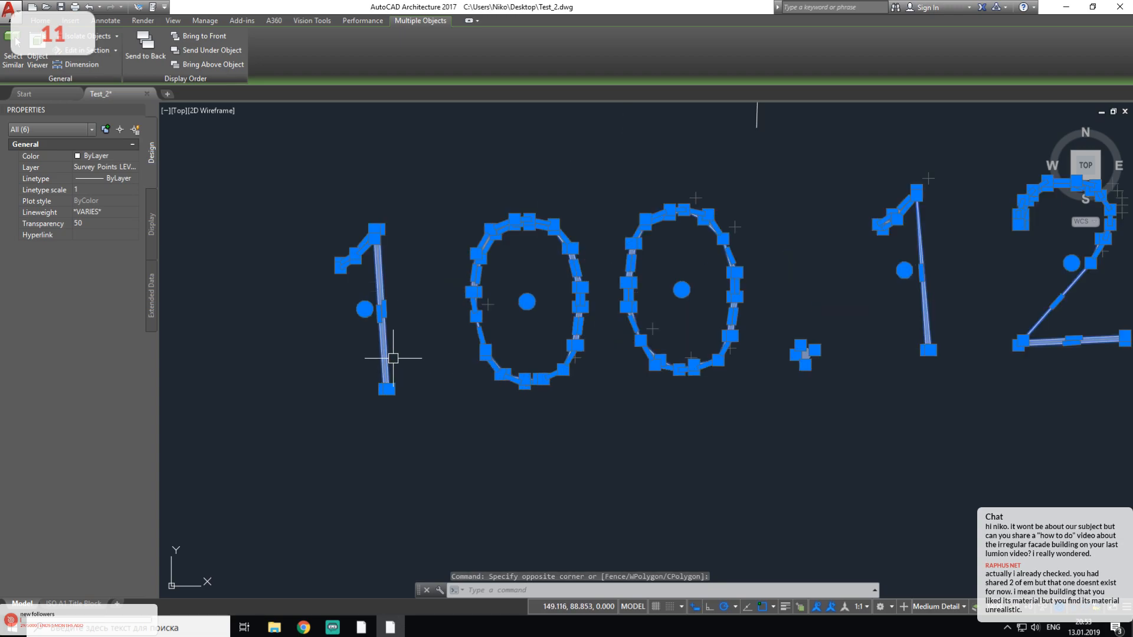
{"action": "scroll", "coordinate": [393, 359], "scroll_direction": "down", "scroll_amount": 6}
{"action": "right_click", "coordinate": [395, 357]}
{"action": "key", "text": "Escape"}
{"action": "key", "text": "Escape"}
{"action": "key", "text": "Escape"}
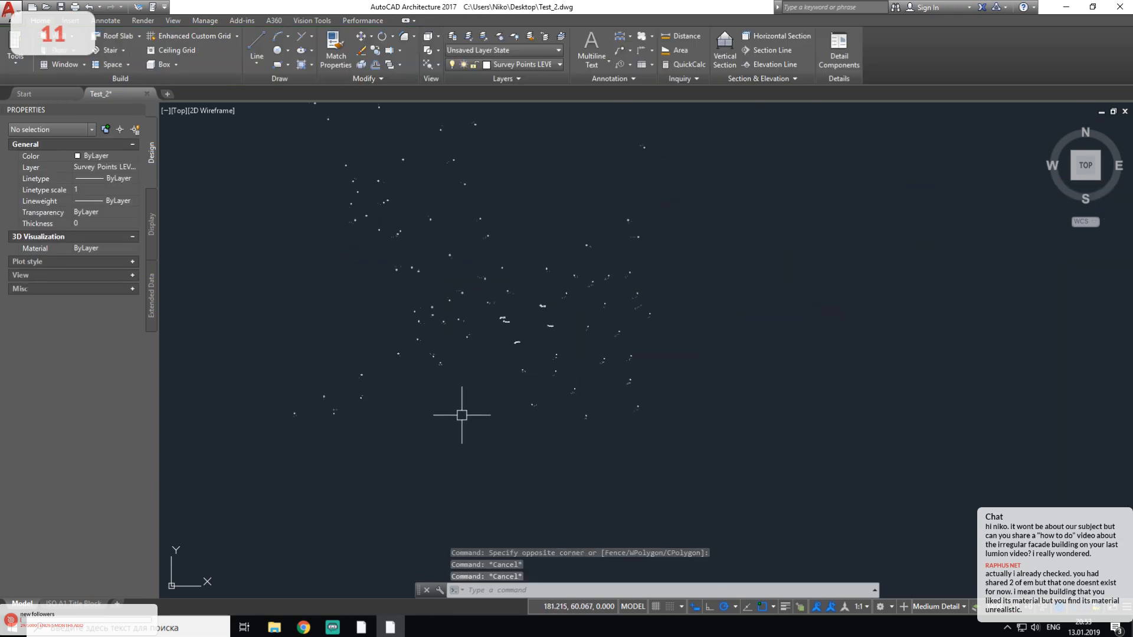
Step: Compare the converted labels around 99.70 with the surrounding unconverted ones and return to Revit
{"action": "scroll", "coordinate": [522, 372], "scroll_direction": "up", "scroll_amount": 5}
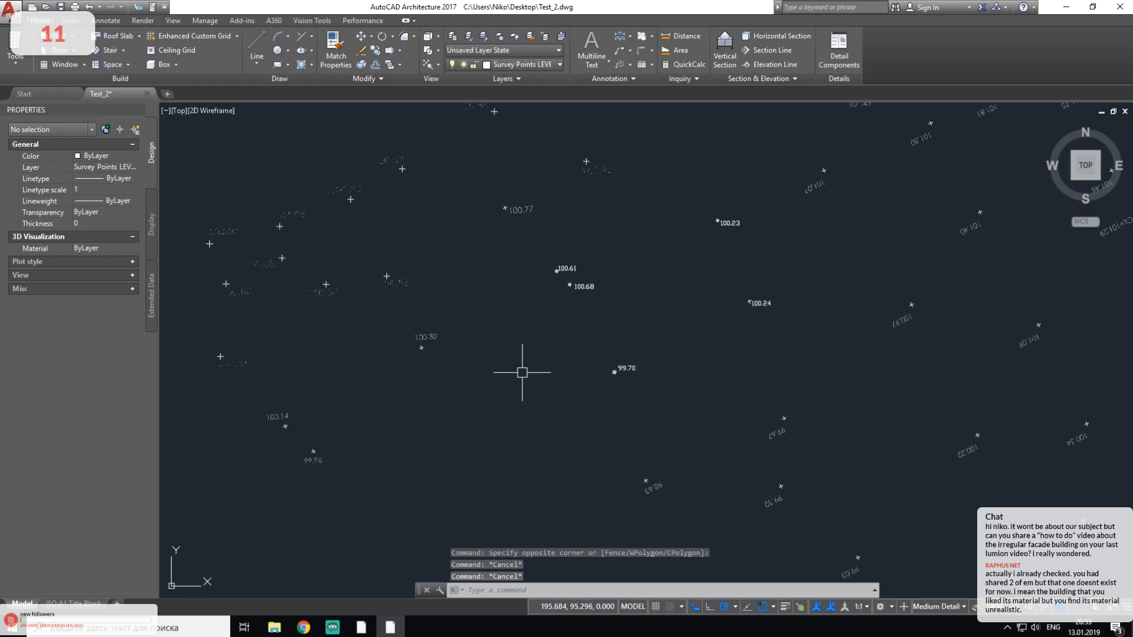
{"action": "middle_click_drag", "start_coordinate": [513, 349], "coordinate": [521, 390]}
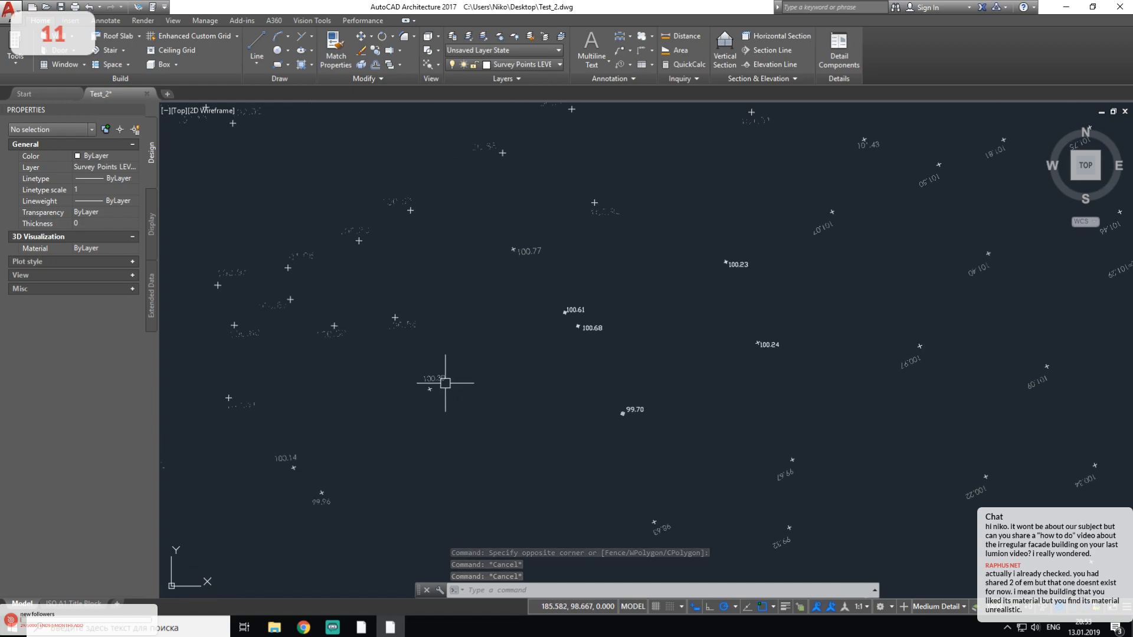
{"action": "key", "text": "Escape"}
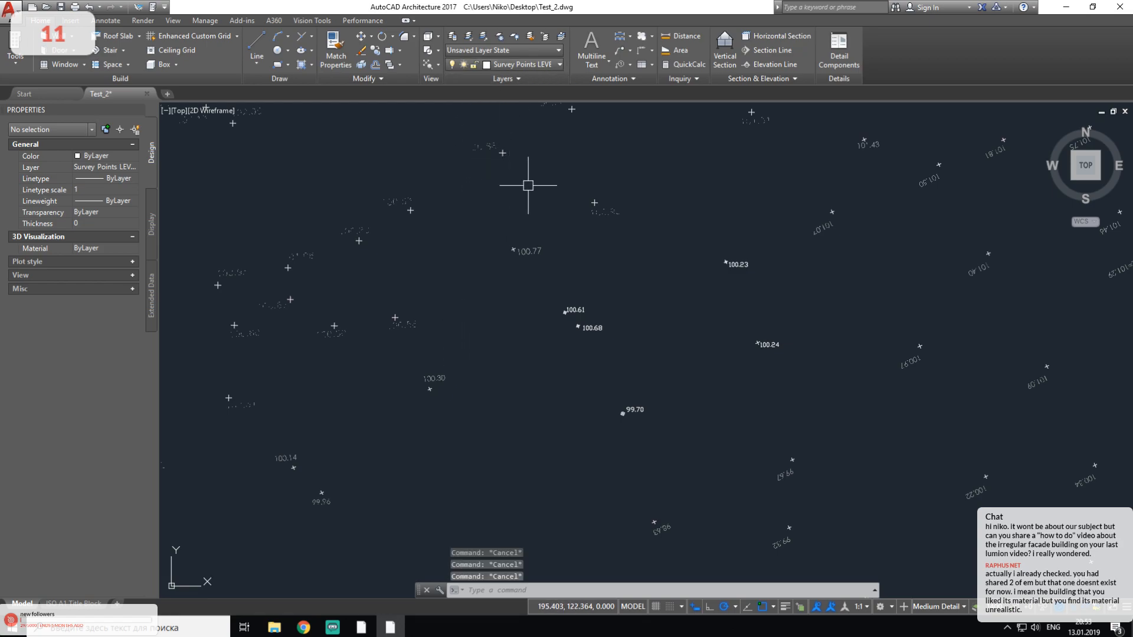
{"action": "left_click", "coordinate": [1067, 6]}
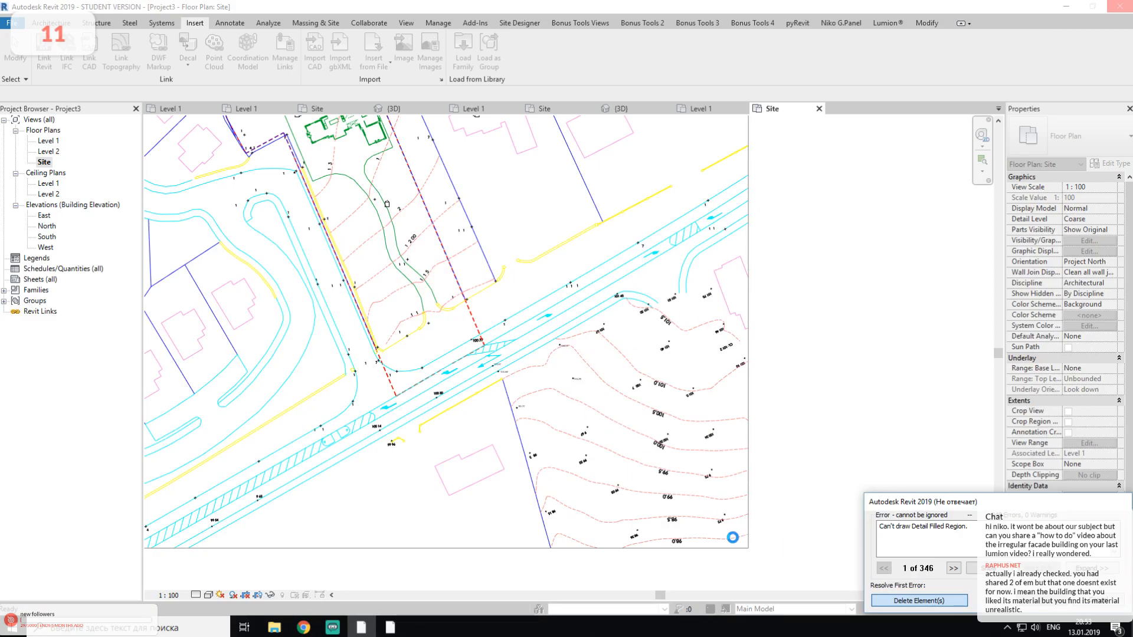
Step: Launch a second instance of Revit 2019
{"action": "left_click", "coordinate": [12, 627]}
{"action": "left_click", "coordinate": [486, 449]}
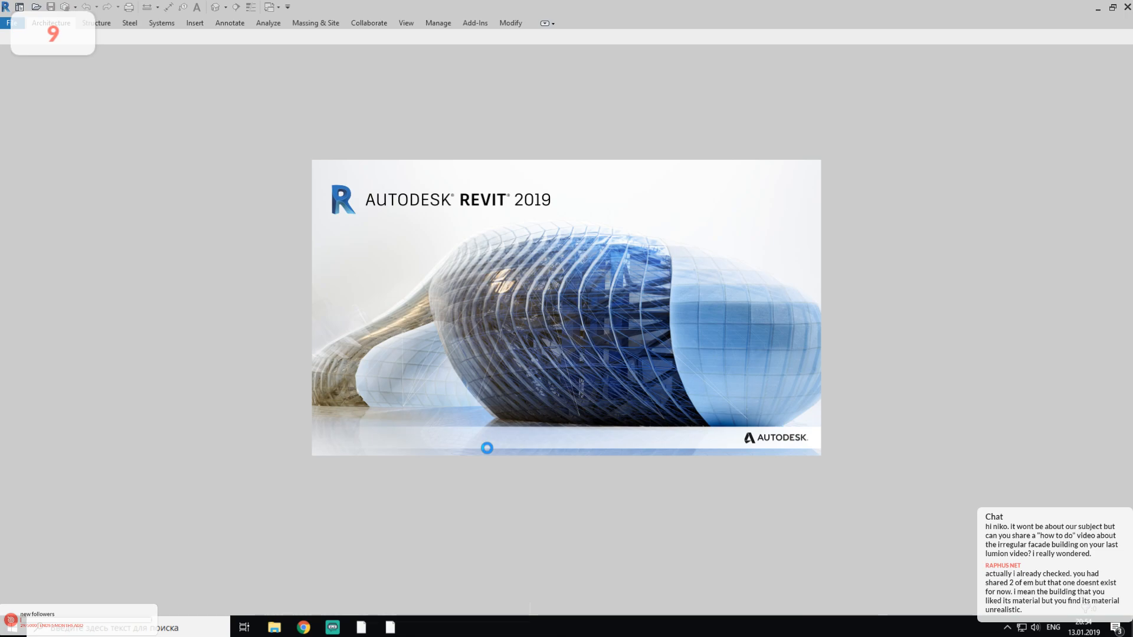
Step: Check the processor load on the Task Manager performance page and close Task Manager
{"action": "key", "text": "ctrl+shift+Escape"}
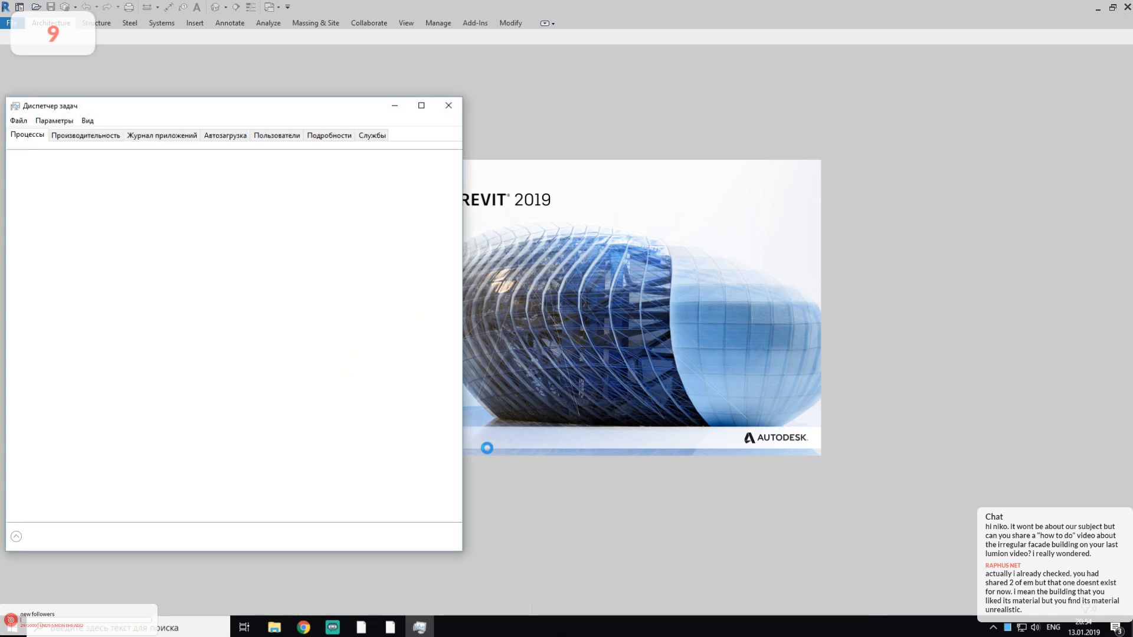
{"action": "left_click", "coordinate": [104, 141]}
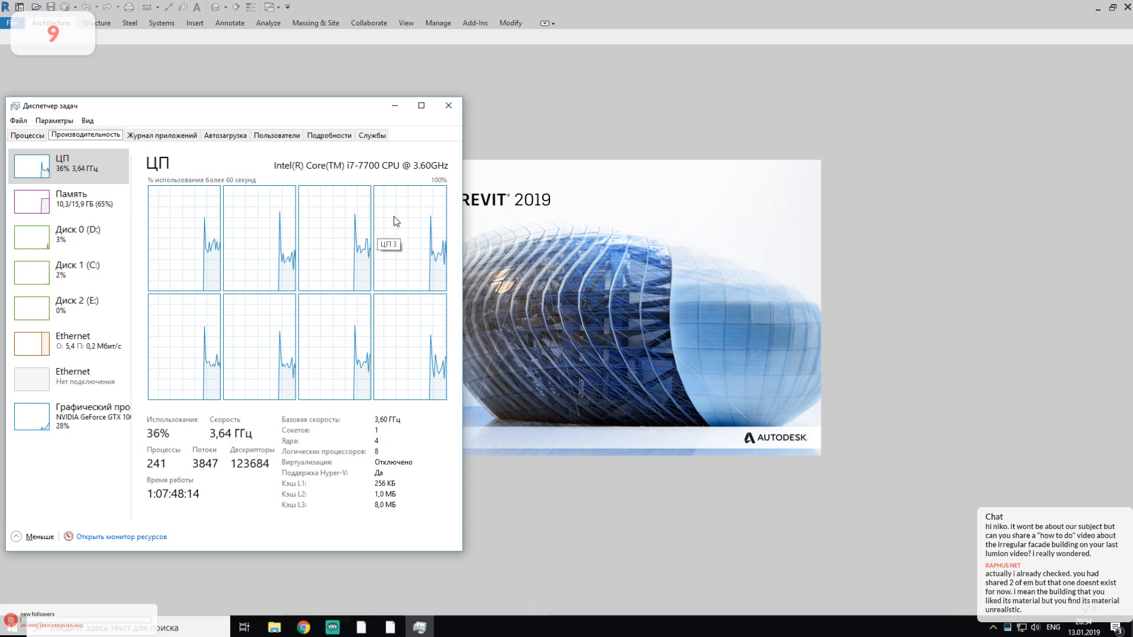
{"action": "left_click", "coordinate": [455, 111]}
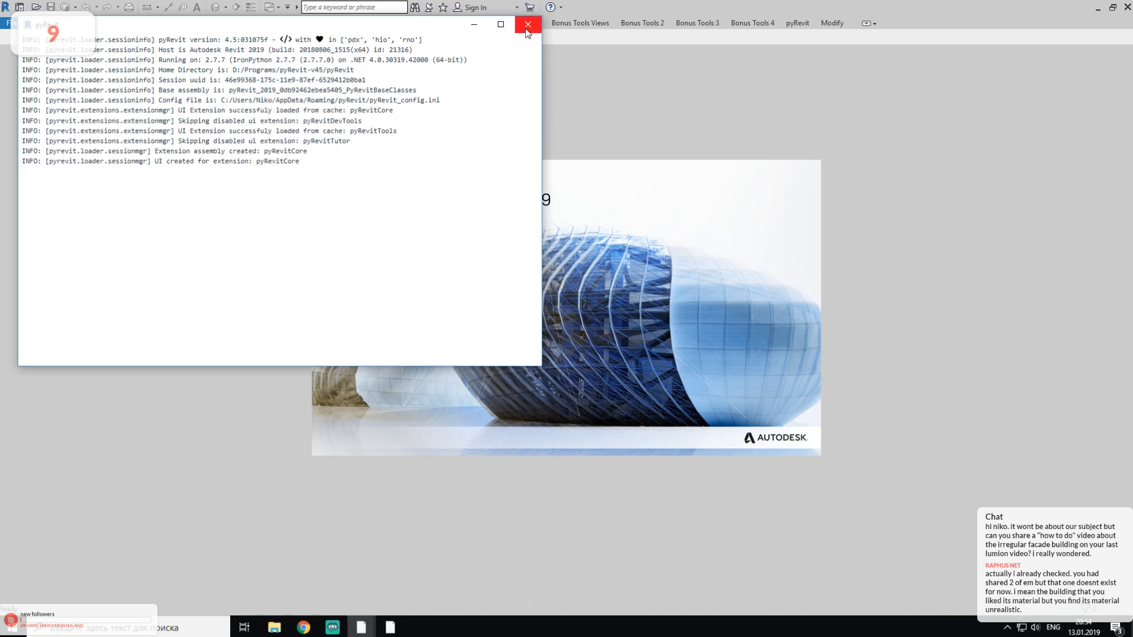
Step: Close the pyRevit startup log and switch back to the Site plan of Project3 in the first Revit window
{"action": "left_click", "coordinate": [527, 30]}
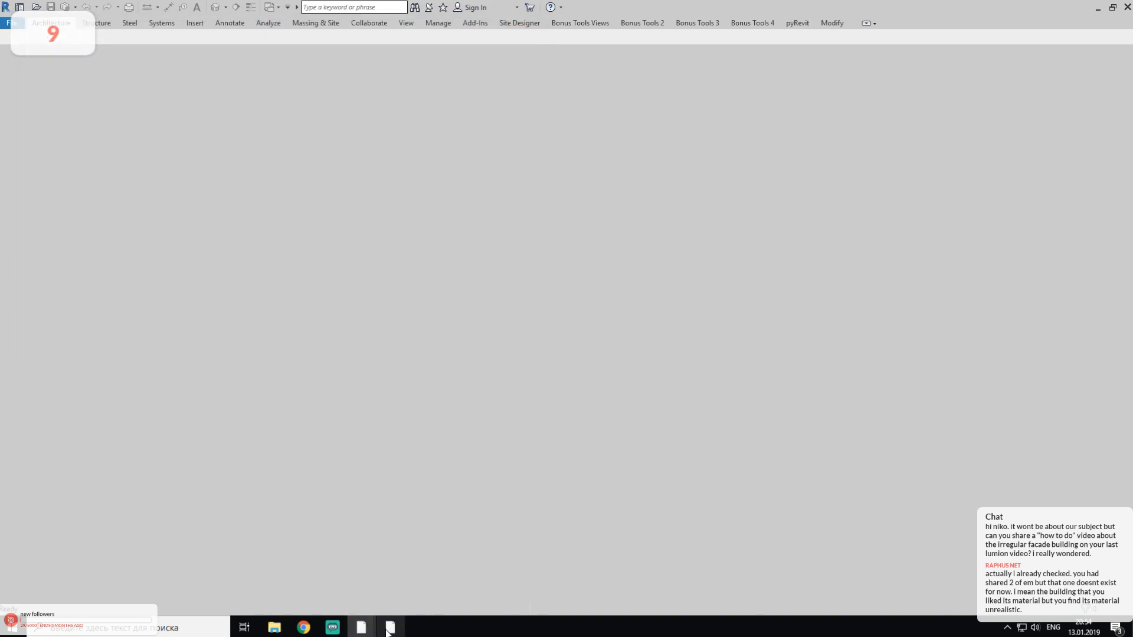
{"action": "mouse_move", "coordinate": [388, 629]}
{"action": "left_click", "coordinate": [338, 586]}
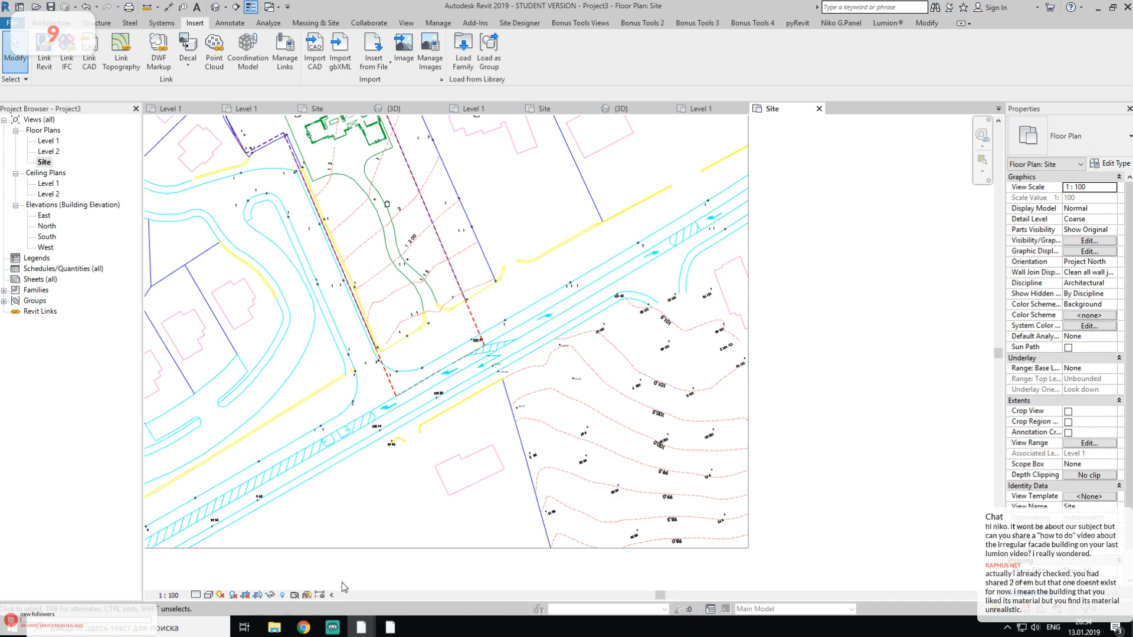
{"action": "middle_click_drag", "start_coordinate": [508, 453], "coordinate": [518, 364]}
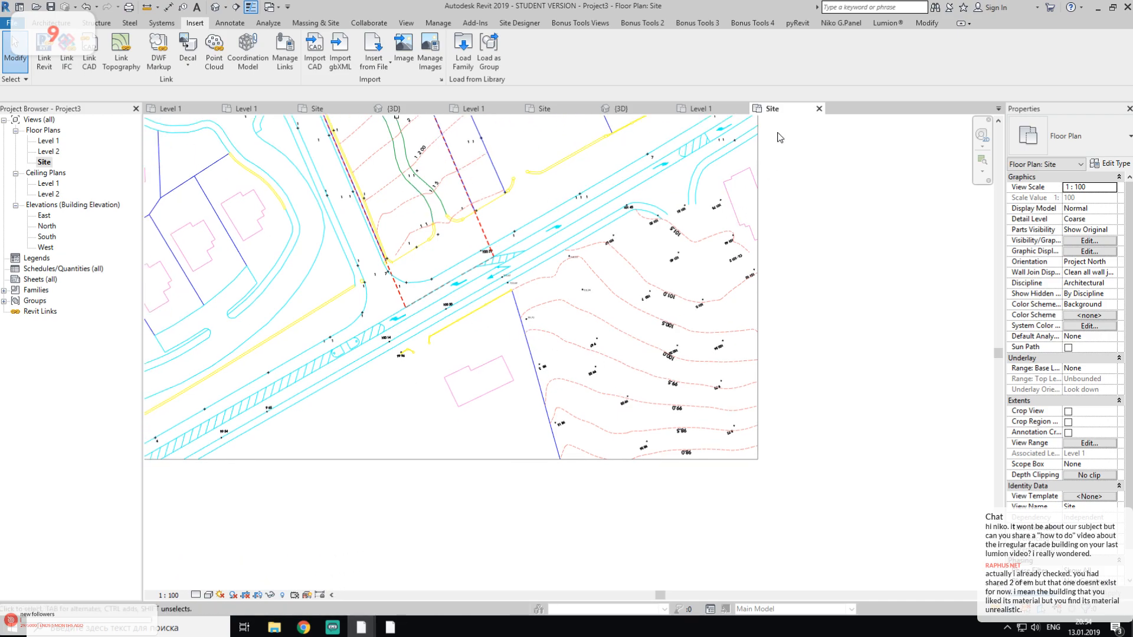
Step: Look through the open Project3, Project2 and Project1 views and switch to the Level 1 plan with the survey points in Project1.rvt
{"action": "left_click", "coordinate": [701, 105]}
{"action": "left_click", "coordinate": [765, 105]}
{"action": "scroll", "coordinate": [615, 265], "scroll_direction": "up", "scroll_amount": 2}
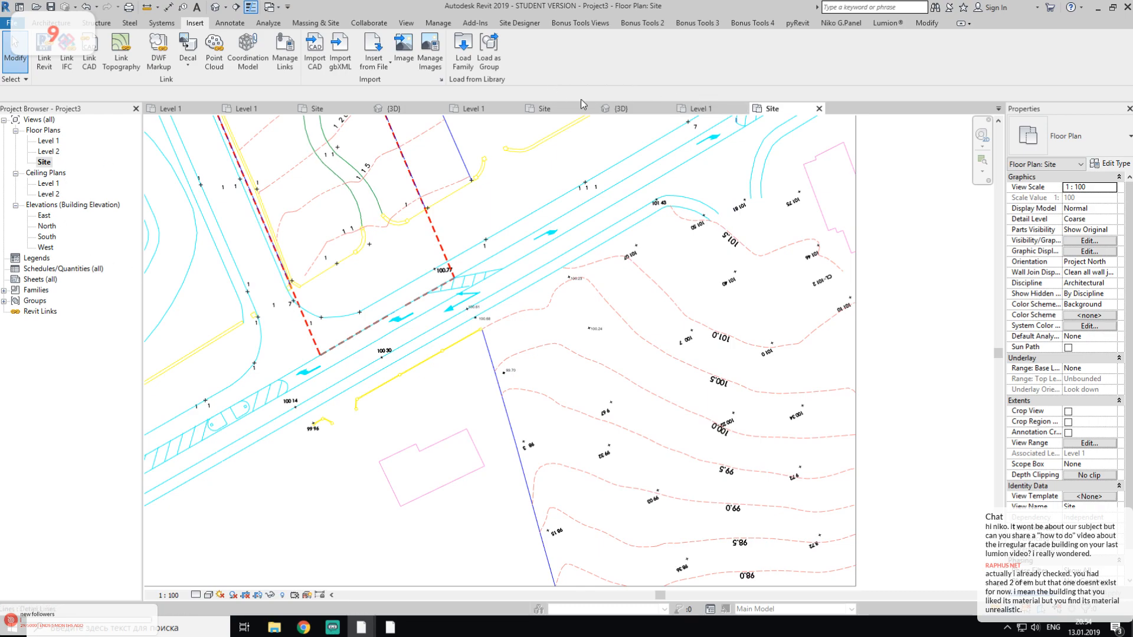
{"action": "left_click", "coordinate": [570, 109]}
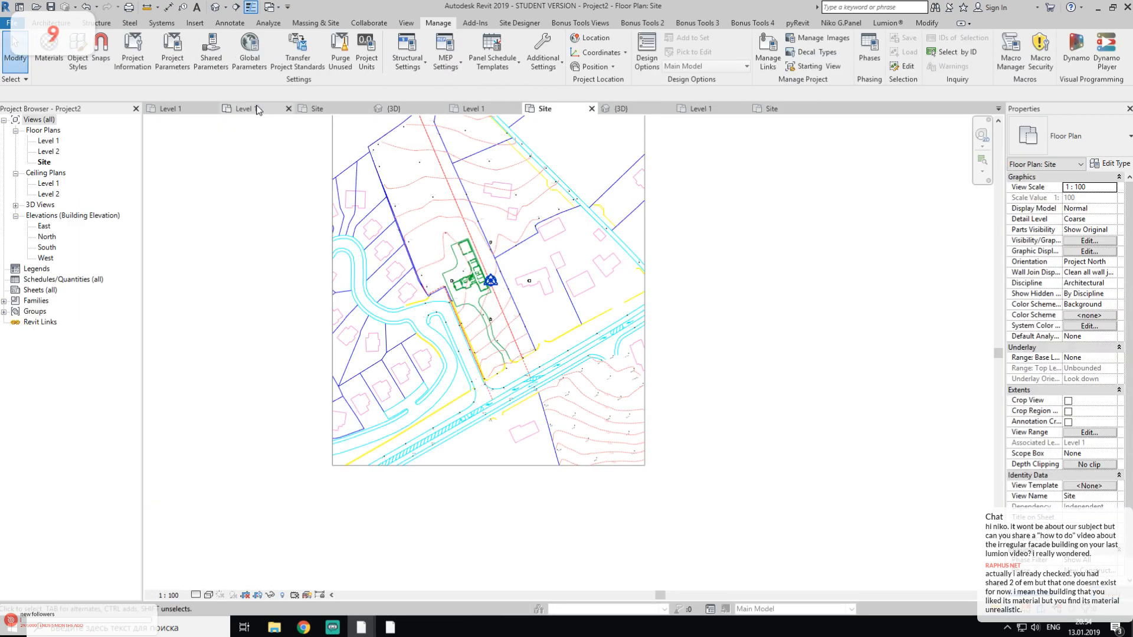
{"action": "left_click", "coordinate": [318, 108]}
{"action": "scroll", "coordinate": [546, 362], "scroll_direction": "down", "scroll_amount": 5}
{"action": "scroll", "coordinate": [549, 348], "scroll_direction": "up", "scroll_amount": 1}
{"action": "left_click", "coordinate": [232, 109]}
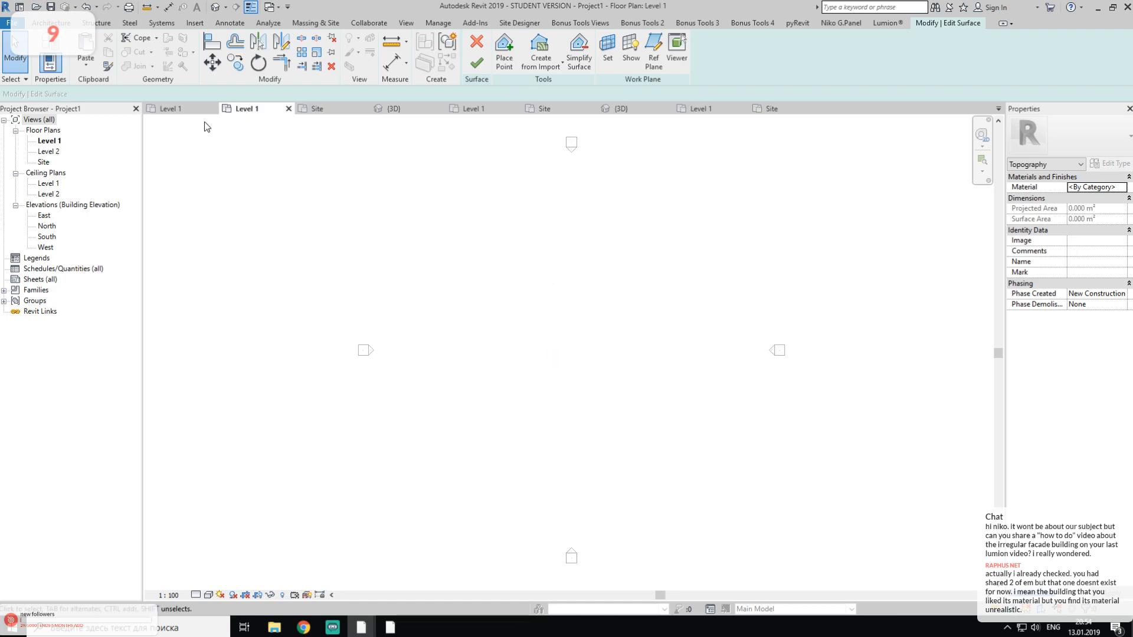
{"action": "left_click", "coordinate": [173, 109]}
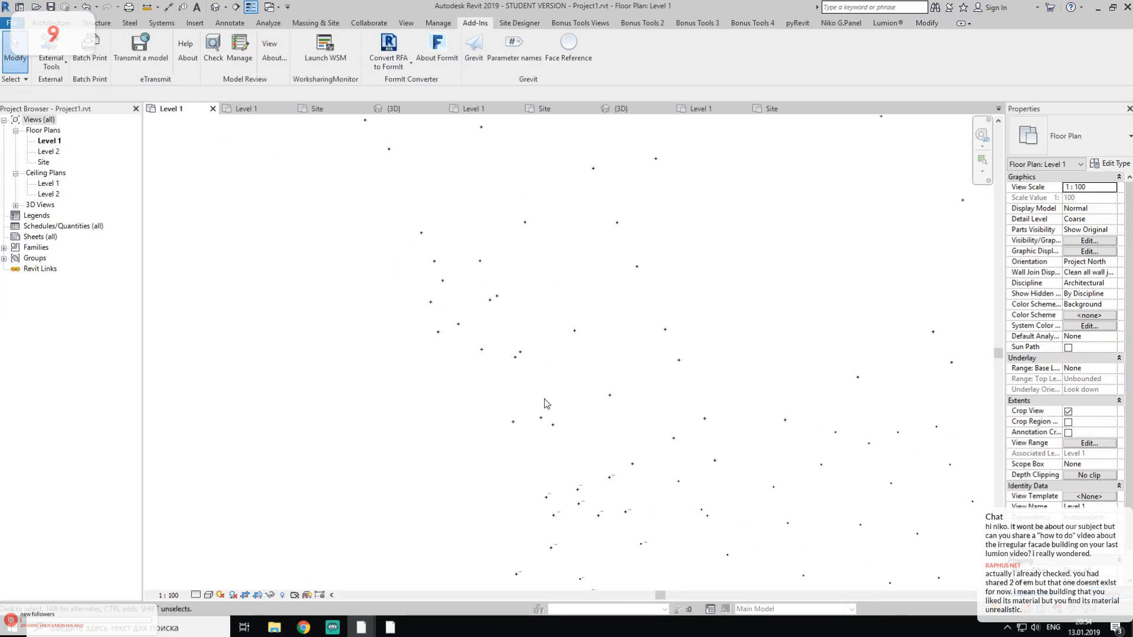
Step: Examine the survey points and their elevation labels in the Level 1 plan and in the default 3D view
{"action": "scroll", "coordinate": [561, 467], "scroll_direction": "up", "scroll_amount": 3}
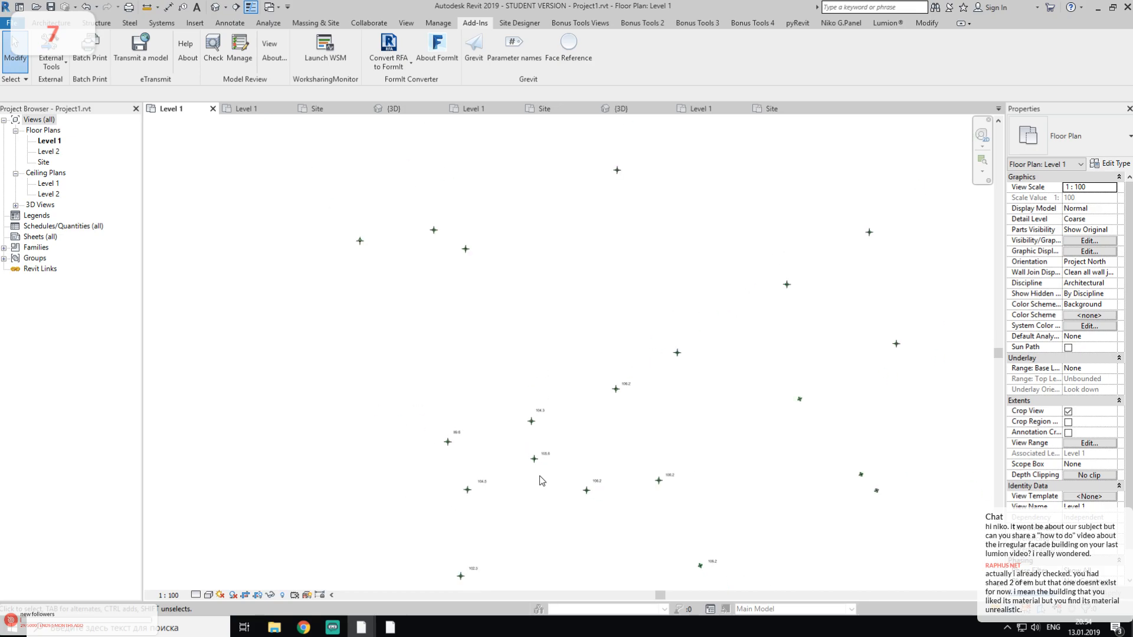
{"action": "scroll", "coordinate": [548, 470], "scroll_direction": "up", "scroll_amount": 1}
{"action": "scroll", "coordinate": [573, 441], "scroll_direction": "down", "scroll_amount": 2}
{"action": "middle_click_drag", "start_coordinate": [592, 447], "coordinate": [499, 332]}
{"action": "scroll", "coordinate": [481, 304], "scroll_direction": "up", "scroll_amount": 2}
{"action": "scroll", "coordinate": [442, 310], "scroll_direction": "down", "scroll_amount": 2}
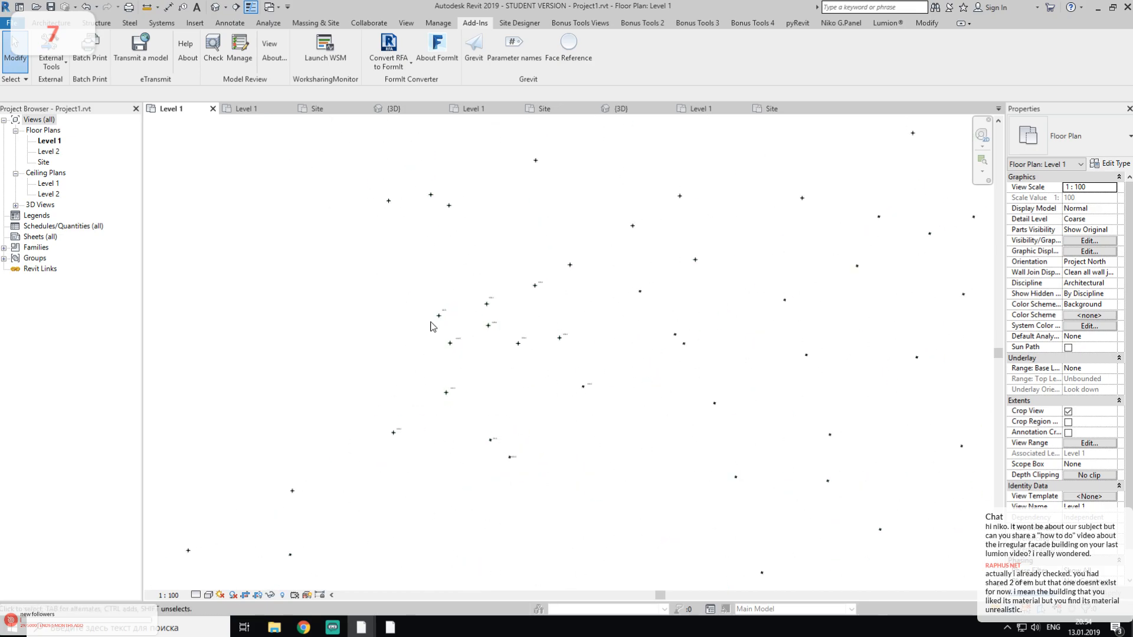
{"action": "left_click", "coordinate": [215, 8]}
{"action": "middle_click", "coordinate": [568, 332]}
{"action": "middle_click", "coordinate": [568, 332]}
{"action": "scroll", "coordinate": [572, 373], "scroll_direction": "down", "scroll_amount": 1}
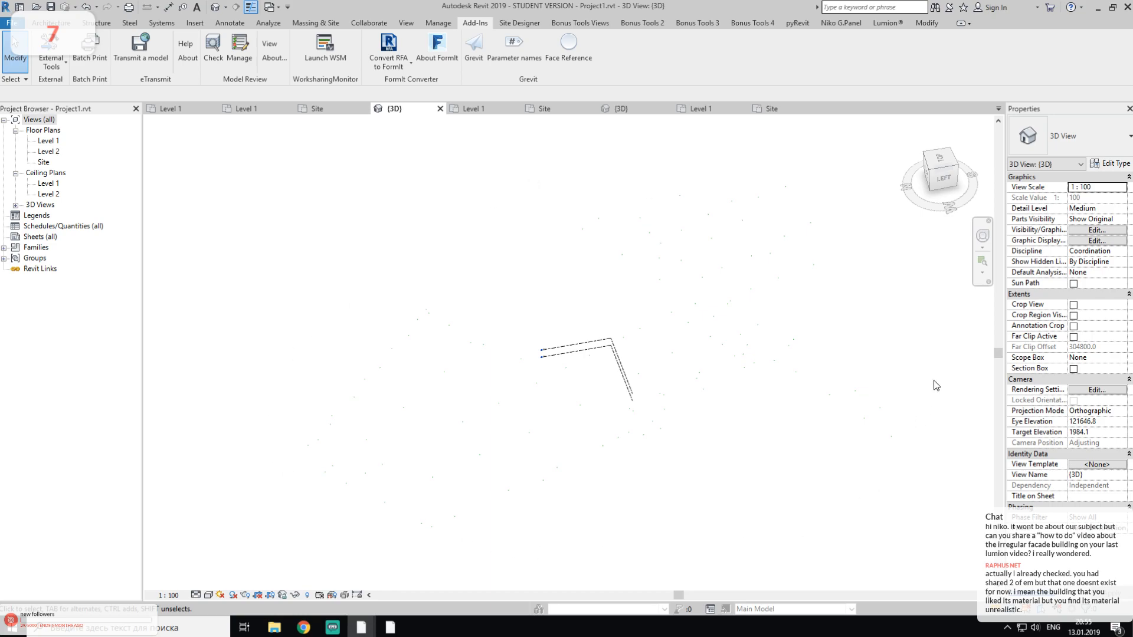
Step: Try to run CoordinateExtractor from the 3D view on Floor Plan: Level 1, measured in meters
{"action": "left_click", "coordinate": [52, 59]}
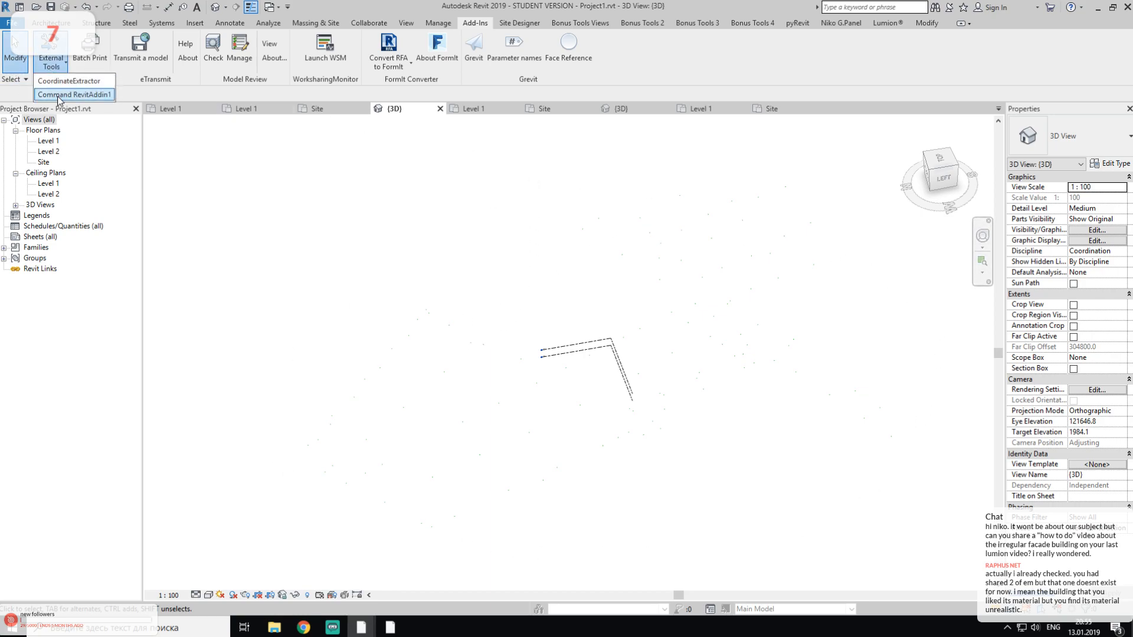
{"action": "left_click", "coordinate": [81, 87]}
{"action": "left_click_drag", "start_coordinate": [105, 39], "coordinate": [316, 185]}
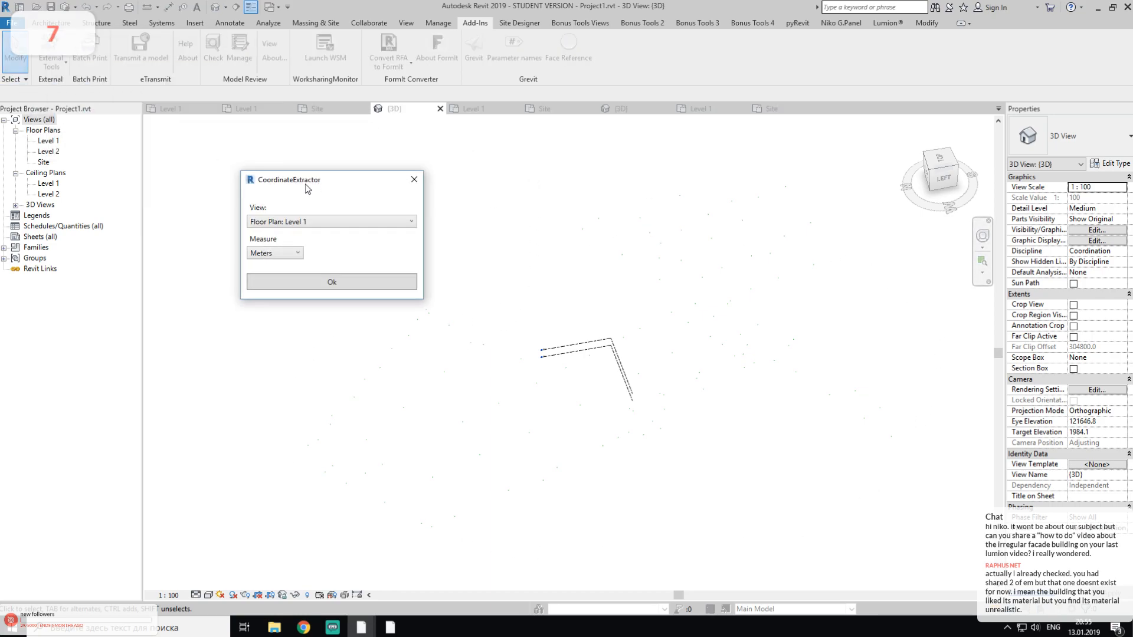
{"action": "left_click", "coordinate": [345, 223]}
{"action": "left_click", "coordinate": [299, 231]}
{"action": "left_click", "coordinate": [308, 285]}
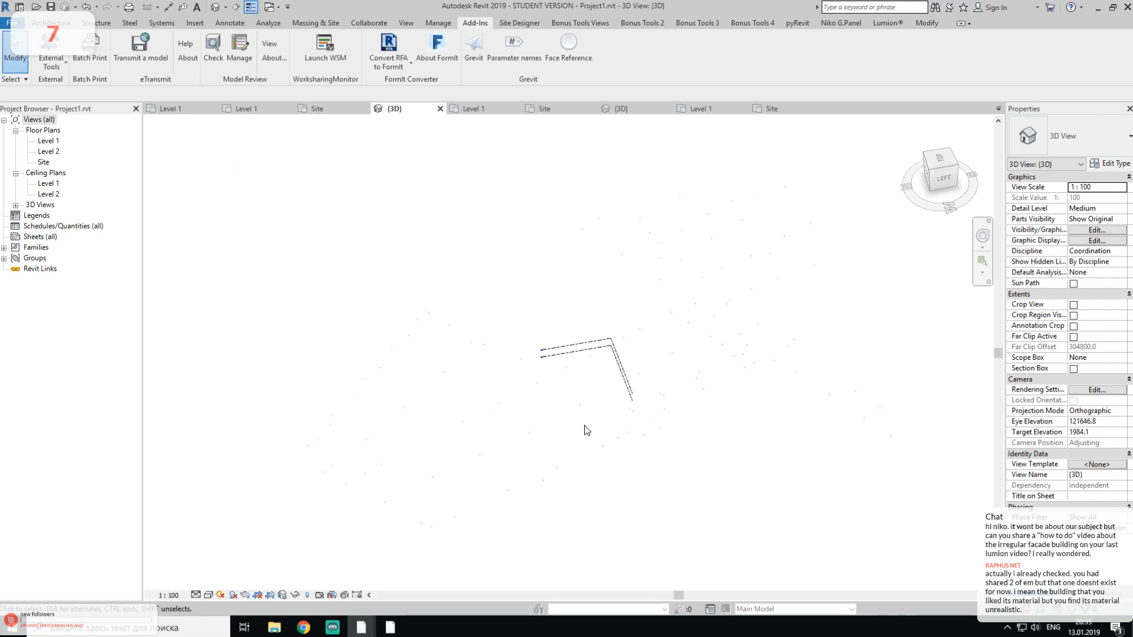
{"action": "scroll", "coordinate": [545, 372], "scroll_direction": "down", "scroll_amount": 3}
{"action": "scroll", "coordinate": [541, 378], "scroll_direction": "up", "scroll_amount": 5}
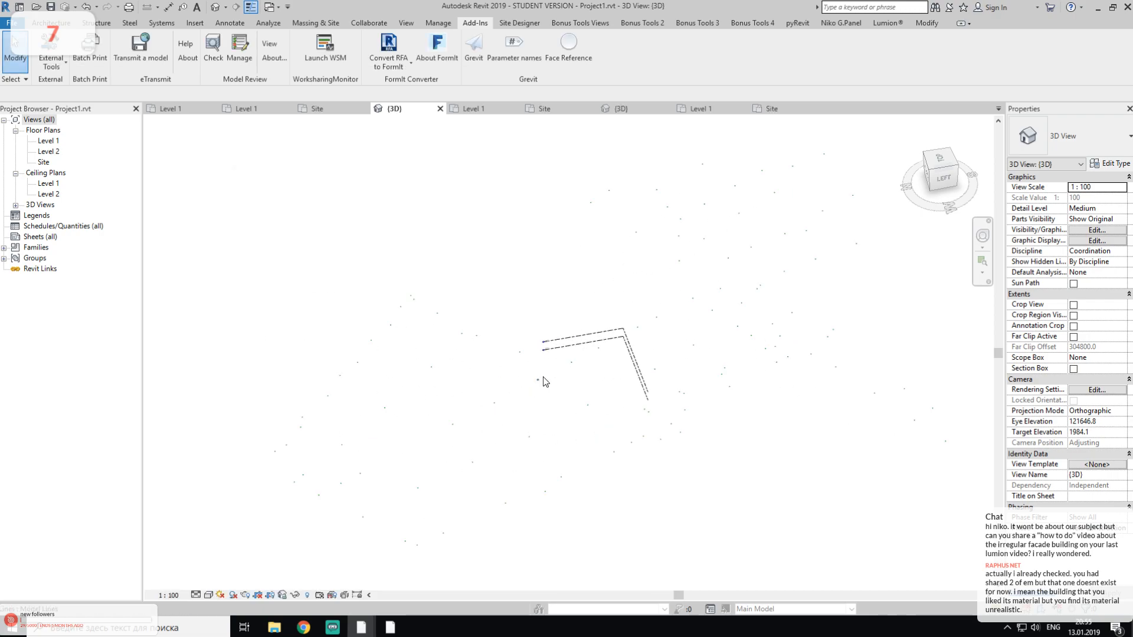
Step: Open the Level 1 plan and run CoordinateExtractor on Floor Plan: Level 1 in meters to create the topography
{"action": "double_click", "coordinate": [47, 141]}
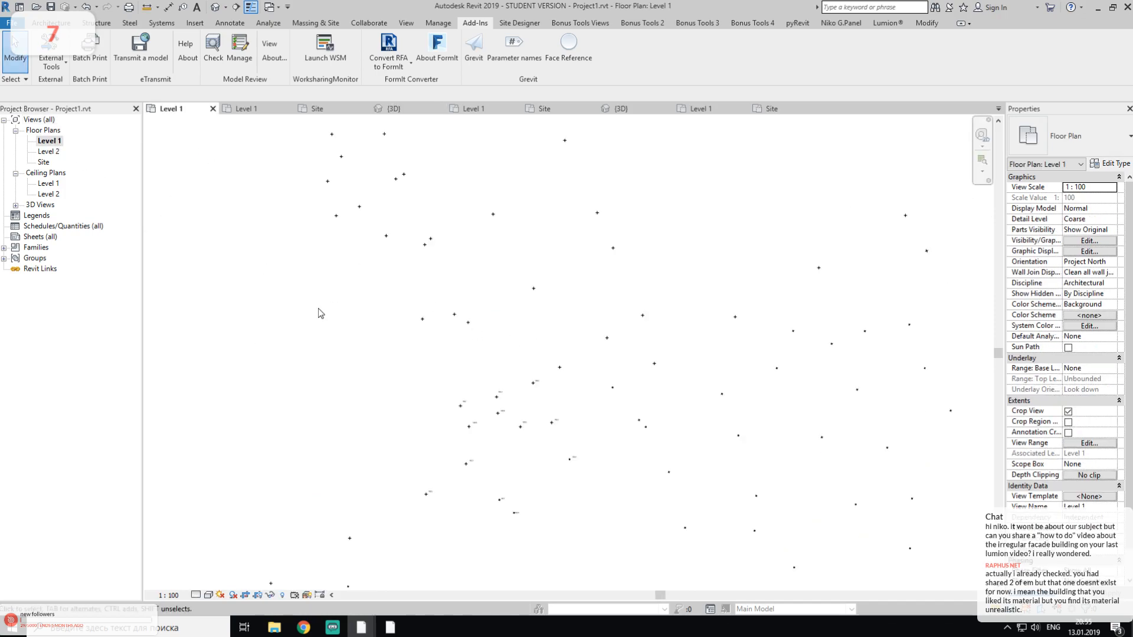
{"action": "left_click", "coordinate": [51, 59]}
{"action": "left_click", "coordinate": [71, 83]}
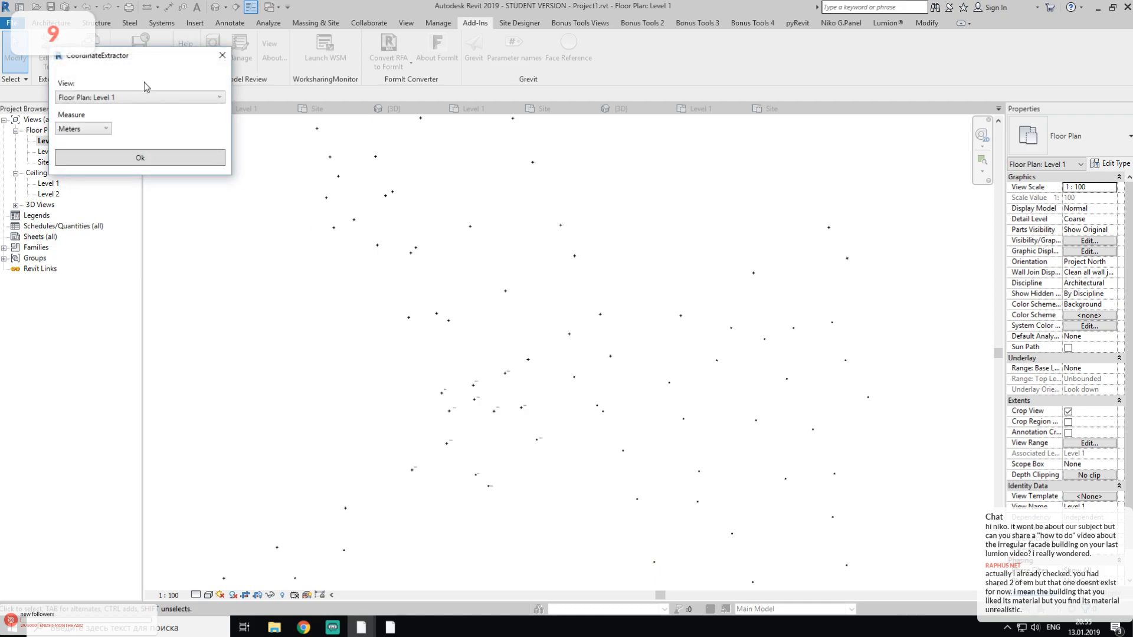
{"action": "left_click", "coordinate": [121, 158]}
Step: Inspect the generated topography surface from several angles in the default 3D view
{"action": "left_click", "coordinate": [214, 6]}
{"action": "scroll", "coordinate": [534, 354], "scroll_direction": "down", "scroll_amount": 5}
{"action": "scroll", "coordinate": [534, 354], "scroll_direction": "up", "scroll_amount": 10}
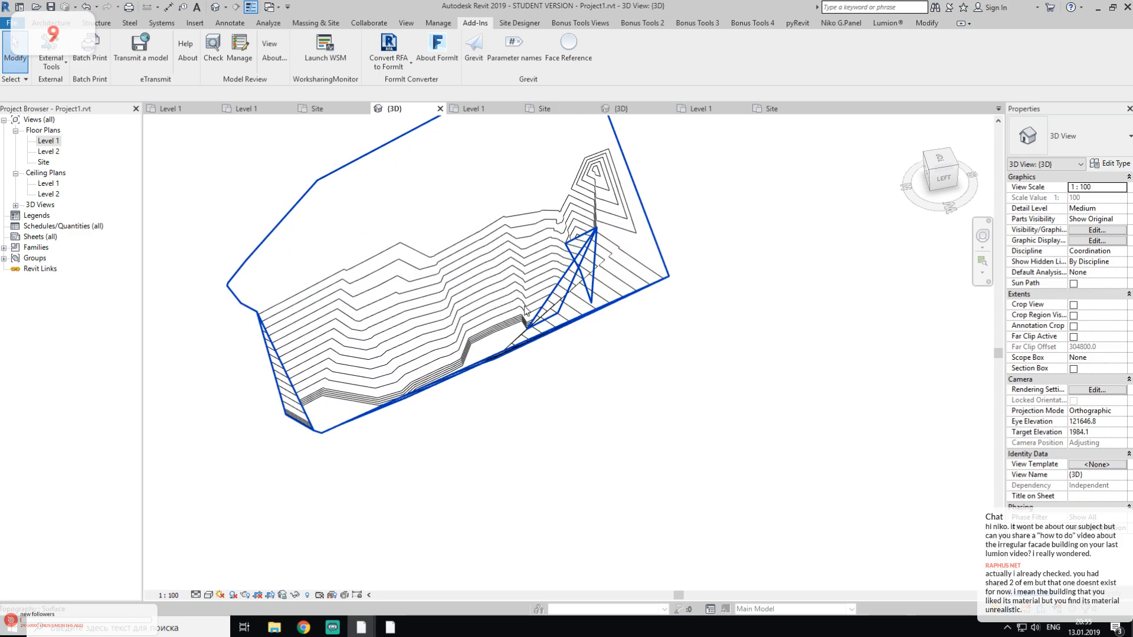
{"action": "mouse_move", "coordinate": [527, 311]}
{"action": "middle_mouse_down", "text": "shift"}
{"action": "mouse_move", "coordinate": [480, 349]}
{"action": "mouse_move", "coordinate": [496, 321]}
{"action": "mouse_move", "coordinate": [547, 317]}
{"action": "middle_mouse_up", "text": "shift"}
{"action": "scroll", "coordinate": [548, 317], "scroll_direction": "down", "scroll_amount": 5}
{"action": "left_click", "coordinate": [390, 627]}
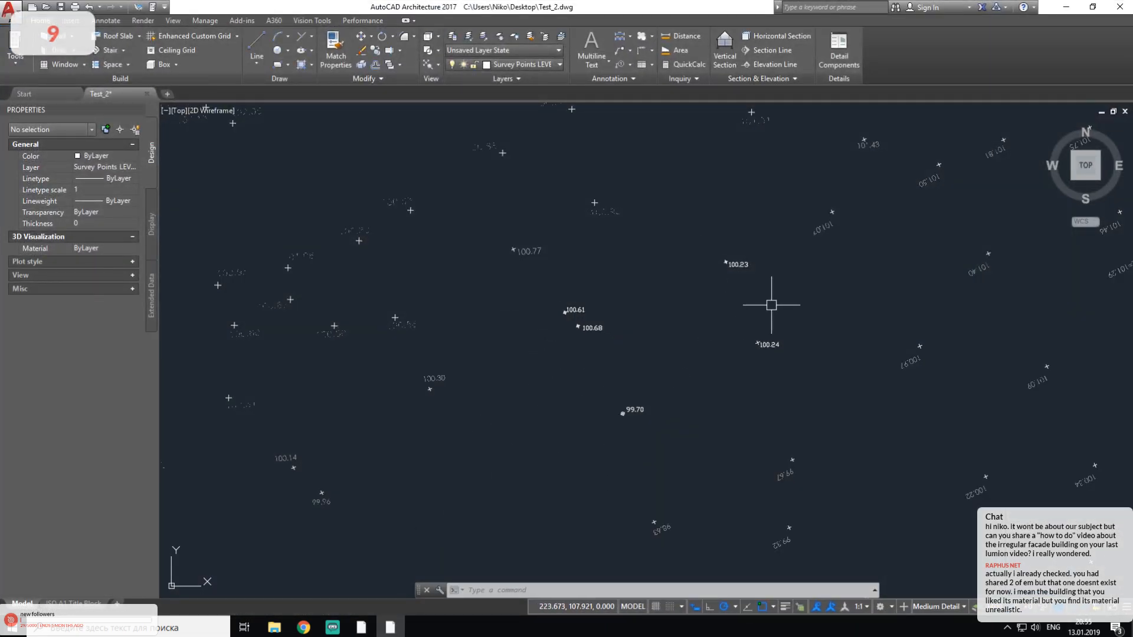
{"action": "left_click", "coordinate": [1075, 7]}
{"action": "middle_click_drag", "start_coordinate": [528, 321], "coordinate": [457, 341]}
{"action": "middle_click_drag", "start_coordinate": [390, 353], "coordinate": [518, 405], "text": "shift"}
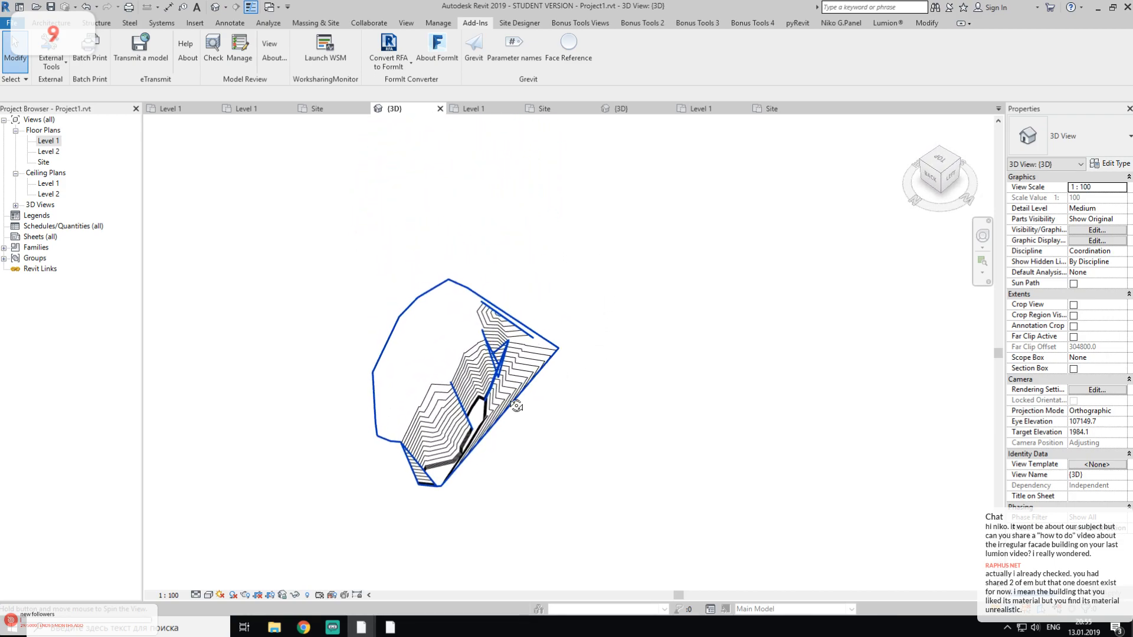
{"action": "middle_click_drag", "start_coordinate": [531, 468], "coordinate": [543, 396]}
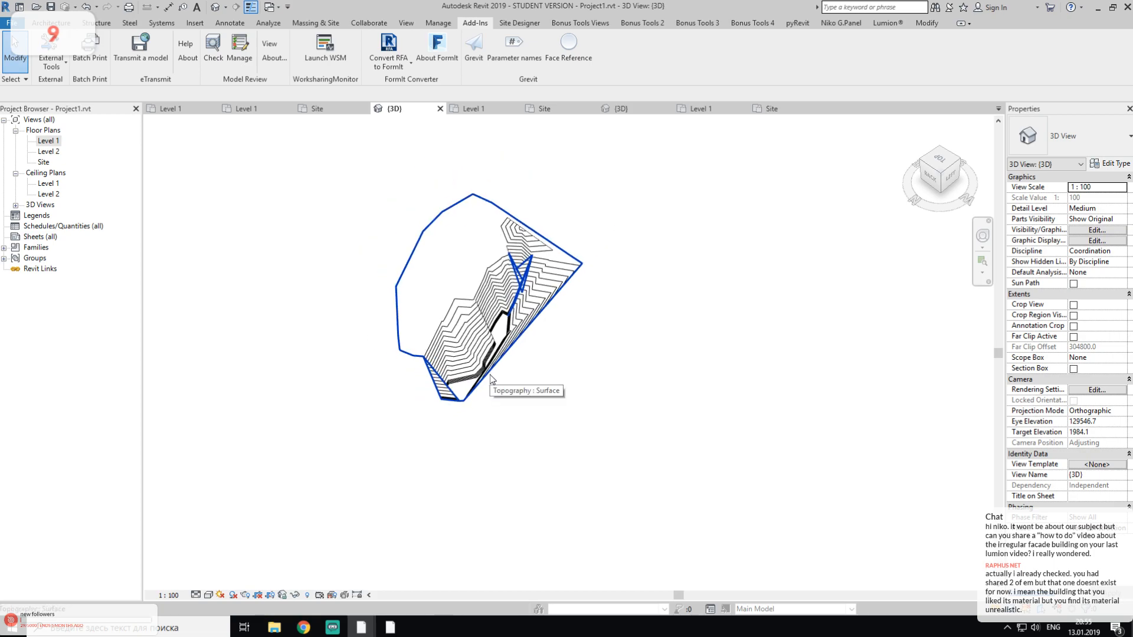
{"action": "middle_click_drag", "start_coordinate": [617, 279], "coordinate": [568, 275], "text": "shift"}
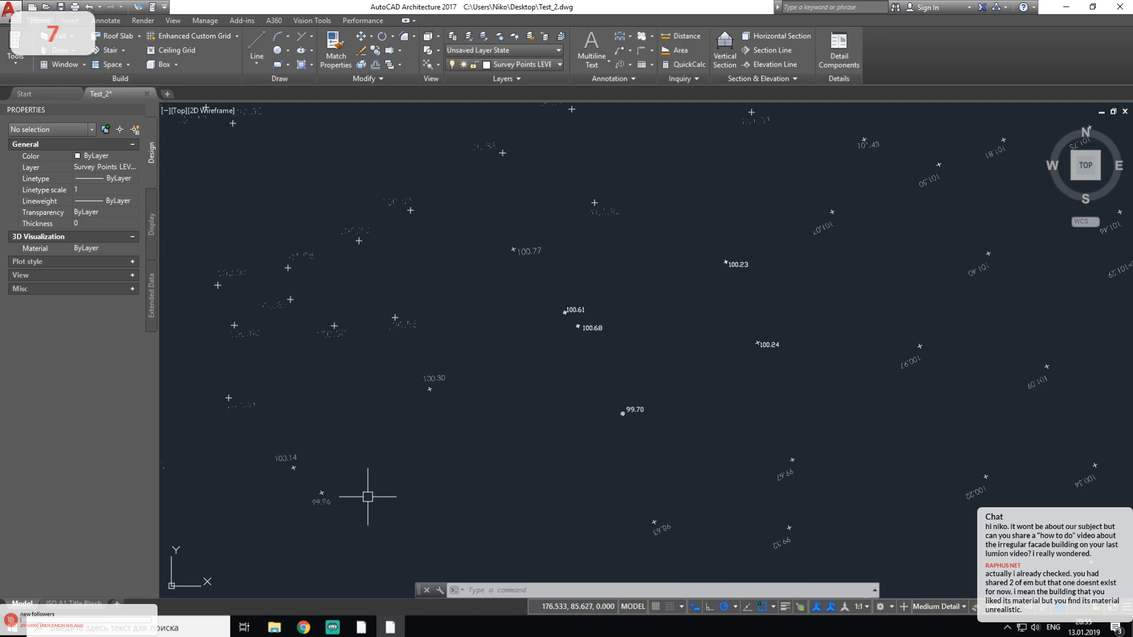
Step: Review the converted elevation labels in AutoCAD, return to Revit and point out CoordinateExtractor among the external tools
{"action": "mouse_move", "coordinate": [551, 400]}
{"action": "middle_mouse_down"}
{"action": "mouse_move", "coordinate": [513, 448]}
{"action": "mouse_move", "coordinate": [503, 444]}
{"action": "middle_mouse_up"}
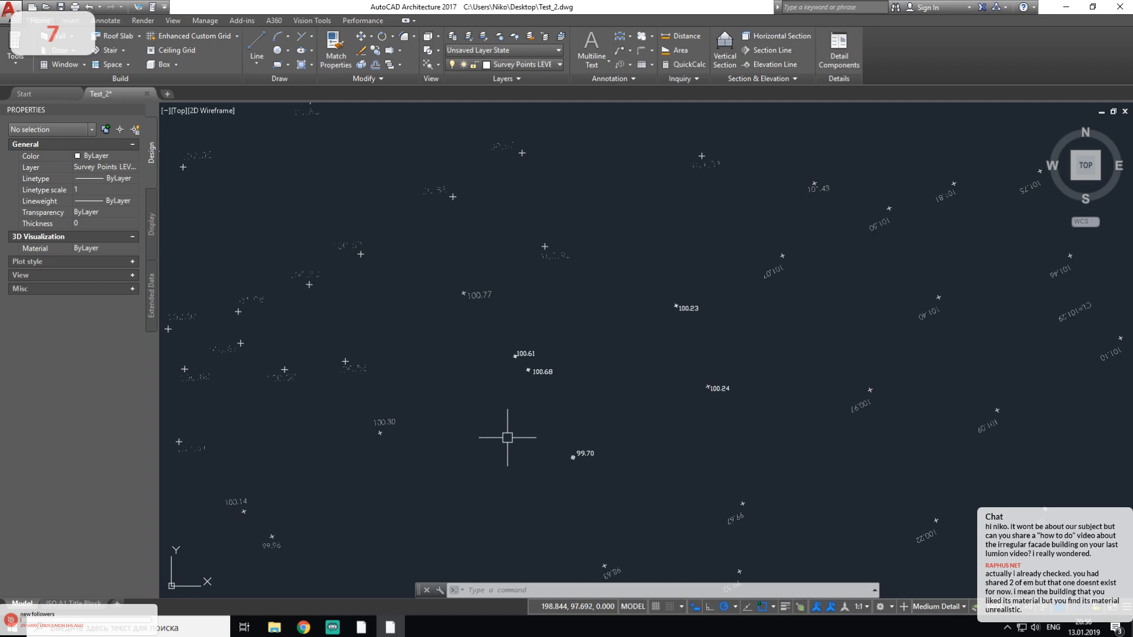
{"action": "key", "text": "alt+Tab"}
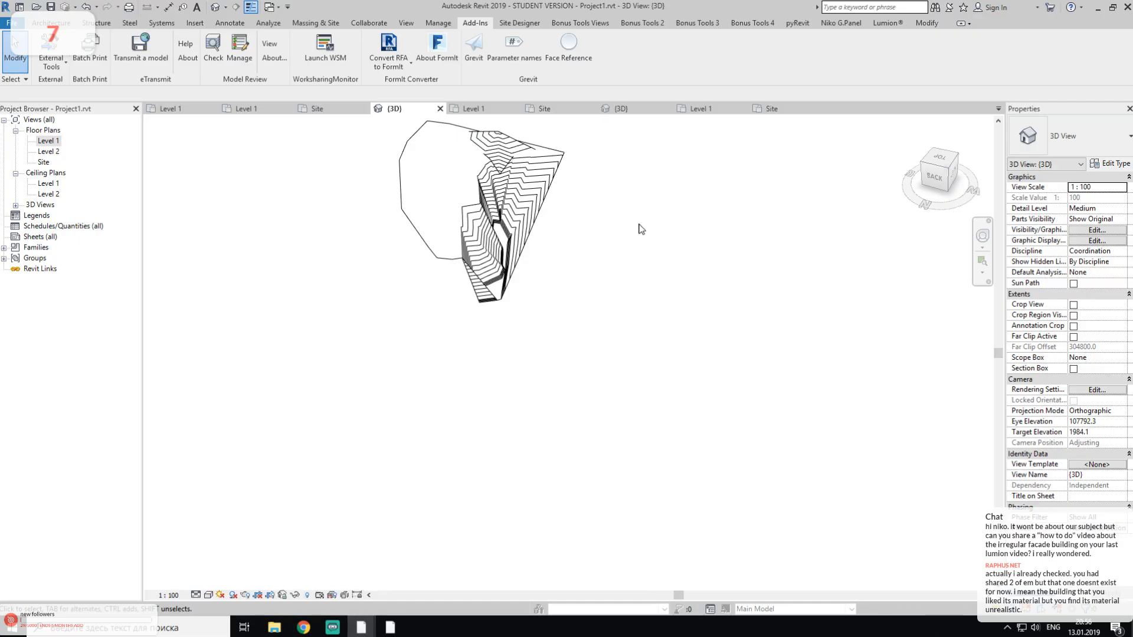
{"action": "left_click", "coordinate": [53, 66]}
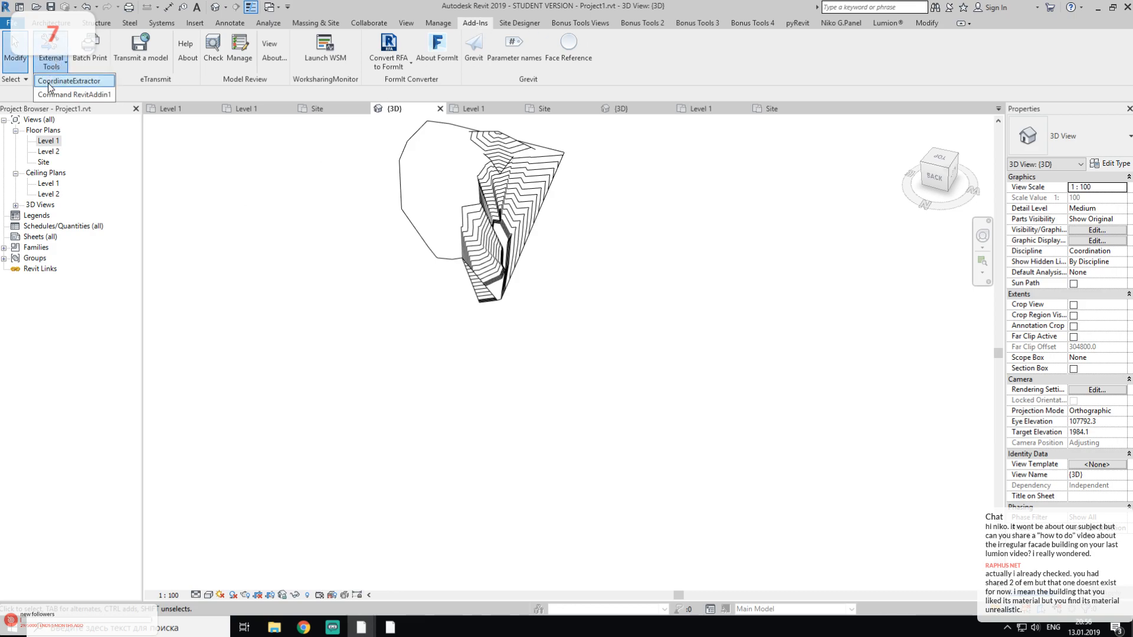
{"action": "left_click", "coordinate": [78, 83]}
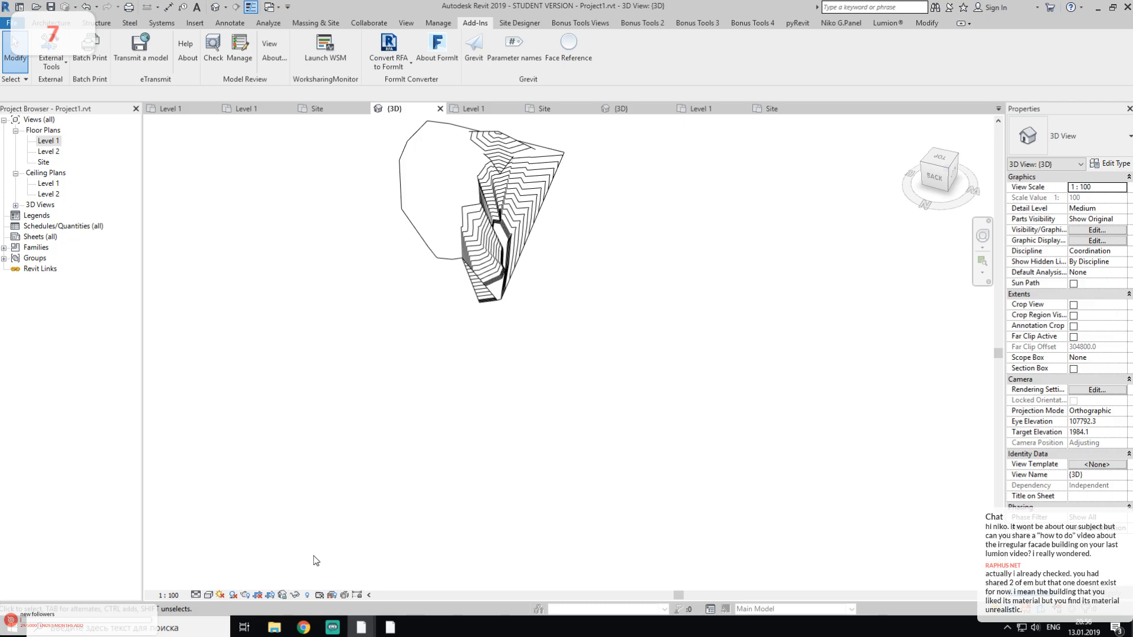
Step: Switch to File Explorer and go to the %appdata% folder
{"action": "left_click", "coordinate": [275, 627]}
{"action": "left_click", "coordinate": [274, 627]}
{"action": "left_click", "coordinate": [134, 626]}
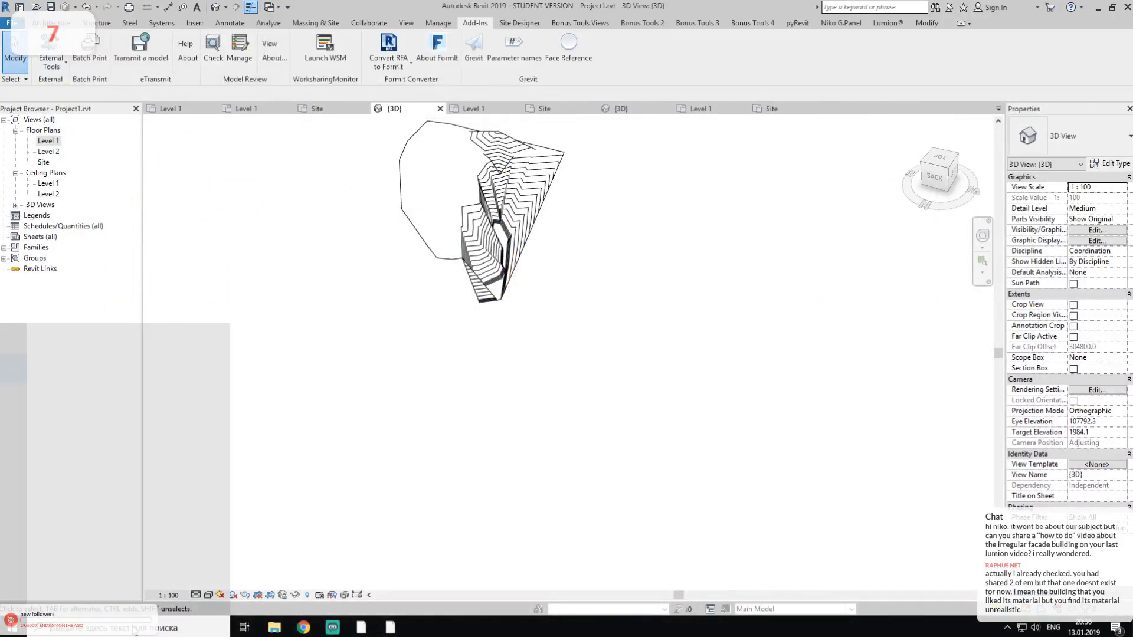
{"action": "left_click", "coordinate": [350, 488]}
{"action": "left_click", "coordinate": [10, 626]}
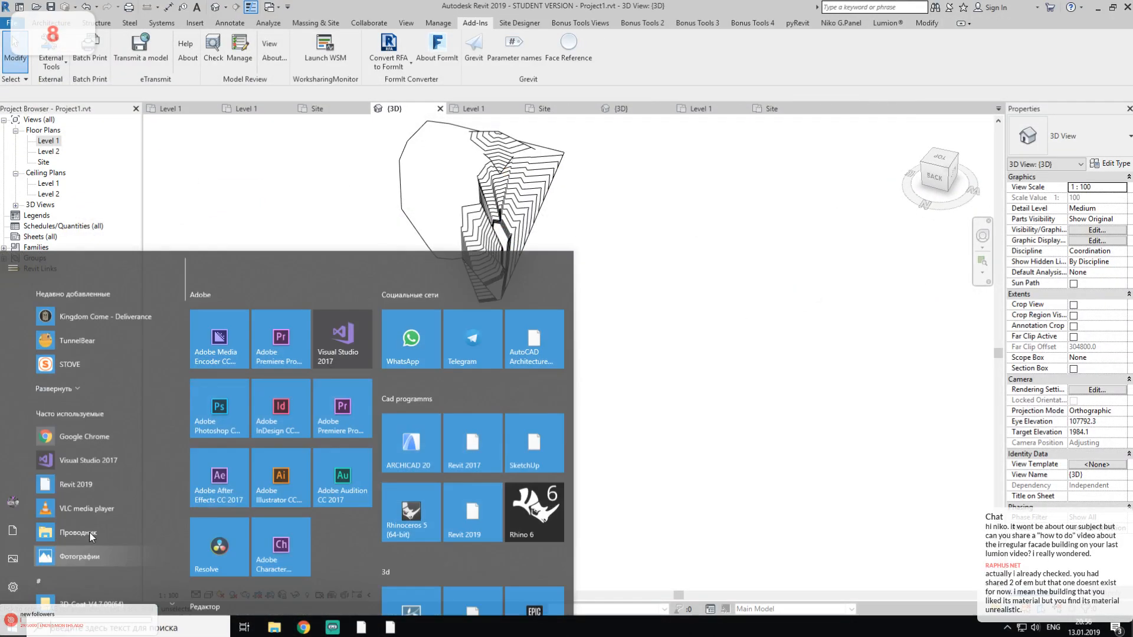
{"action": "left_click", "coordinate": [80, 556]}
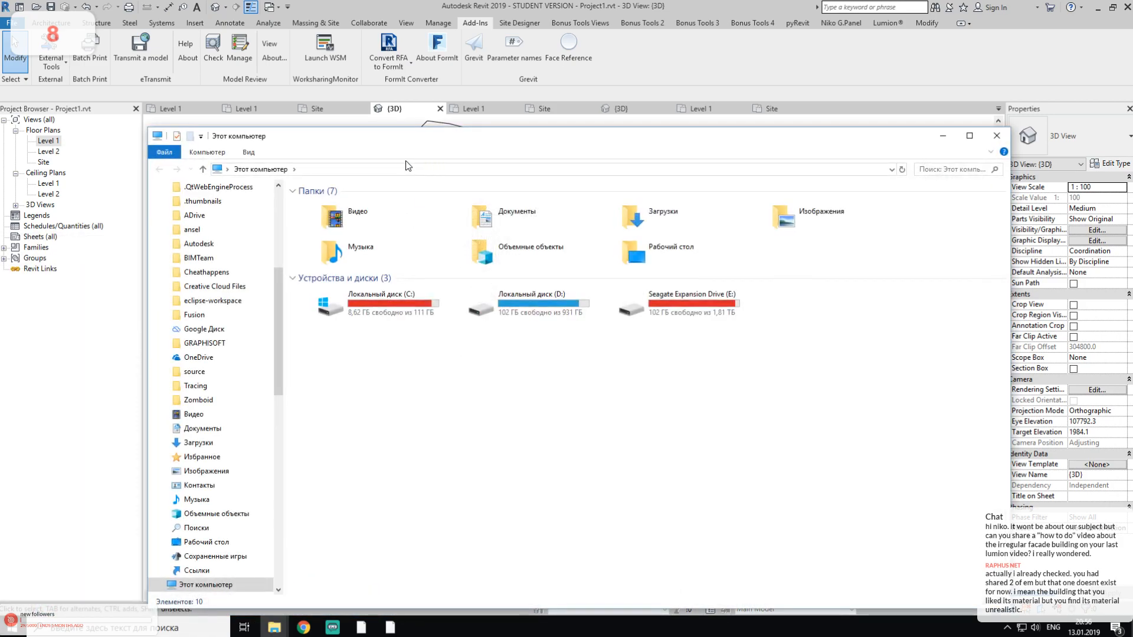
{"action": "left_click", "coordinate": [413, 170]}
{"action": "type", "text": "@"}
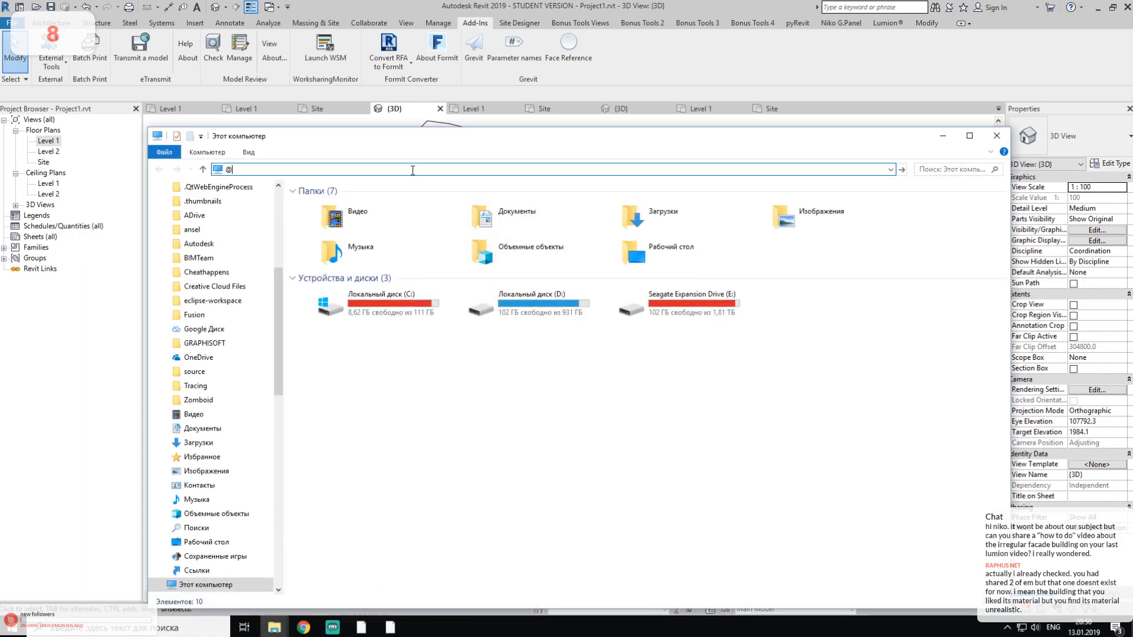
{"action": "type", "text": "%appdata%"}
{"action": "key", "text": "Return"}
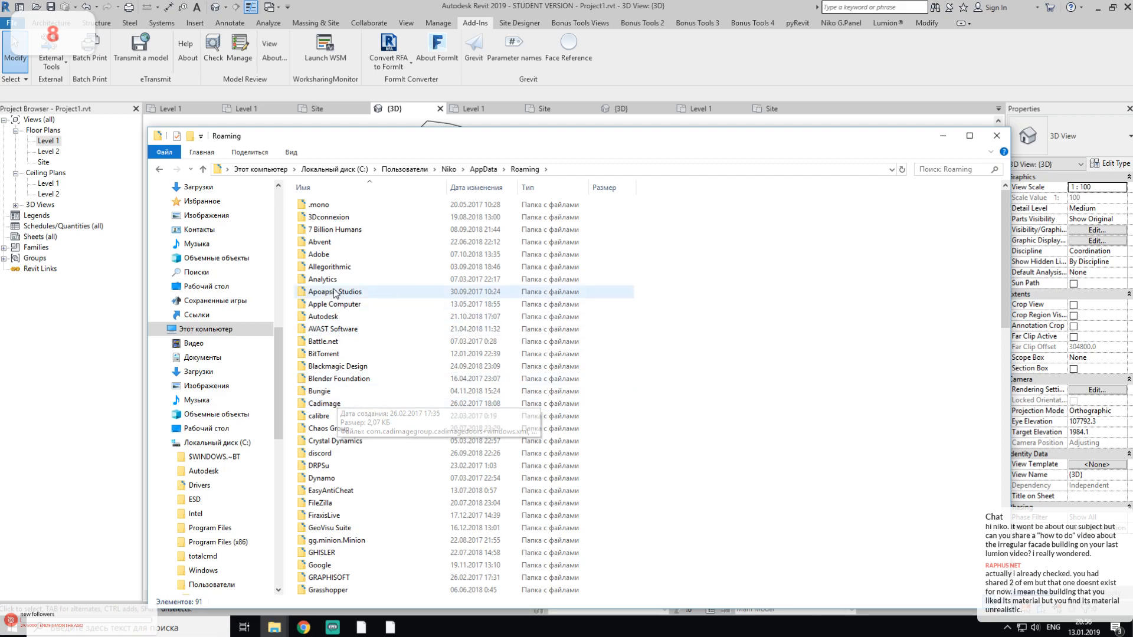
Step: Open the 2019 add-ins folder at Autodesk > Revit > Addins > 2019 inside Roaming
{"action": "double_click", "coordinate": [334, 319]}
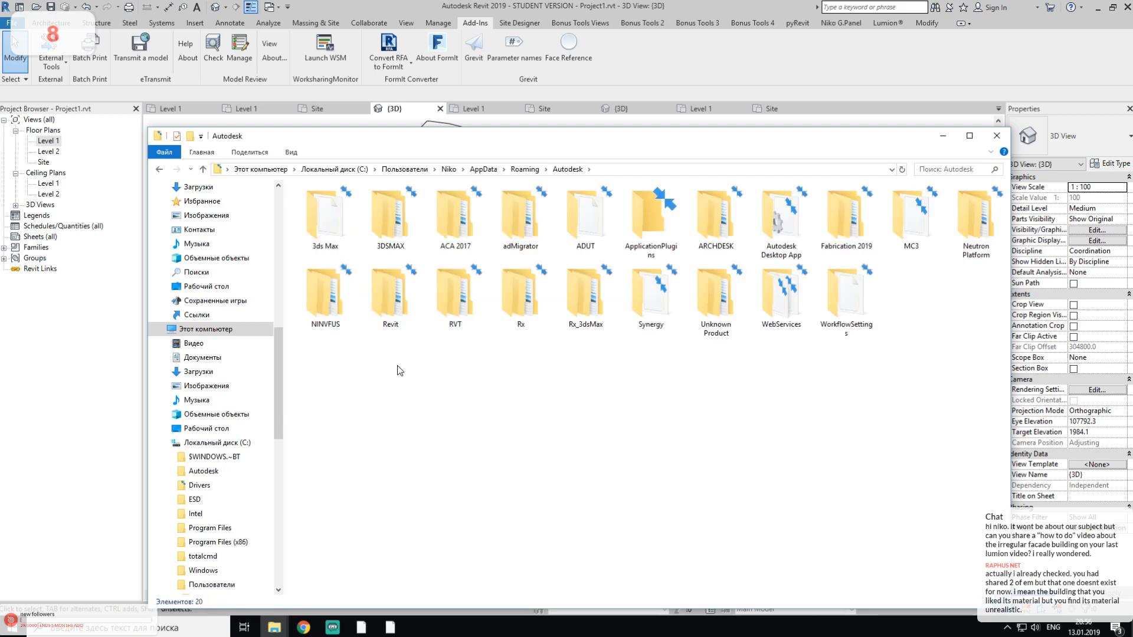
{"action": "double_click", "coordinate": [398, 295]}
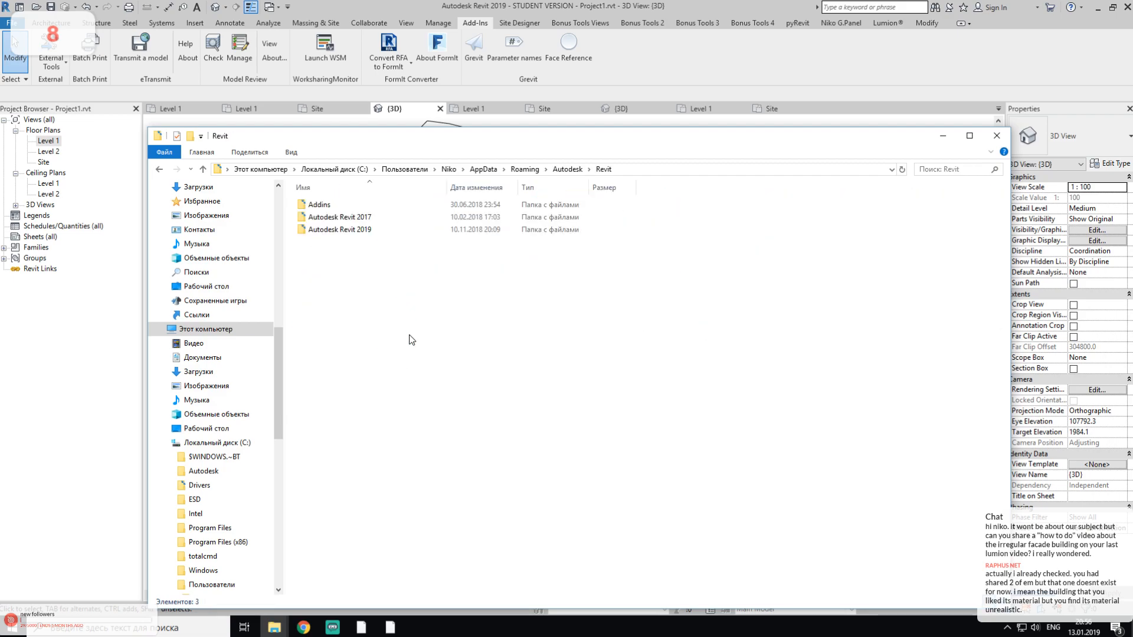
{"action": "double_click", "coordinate": [320, 205]}
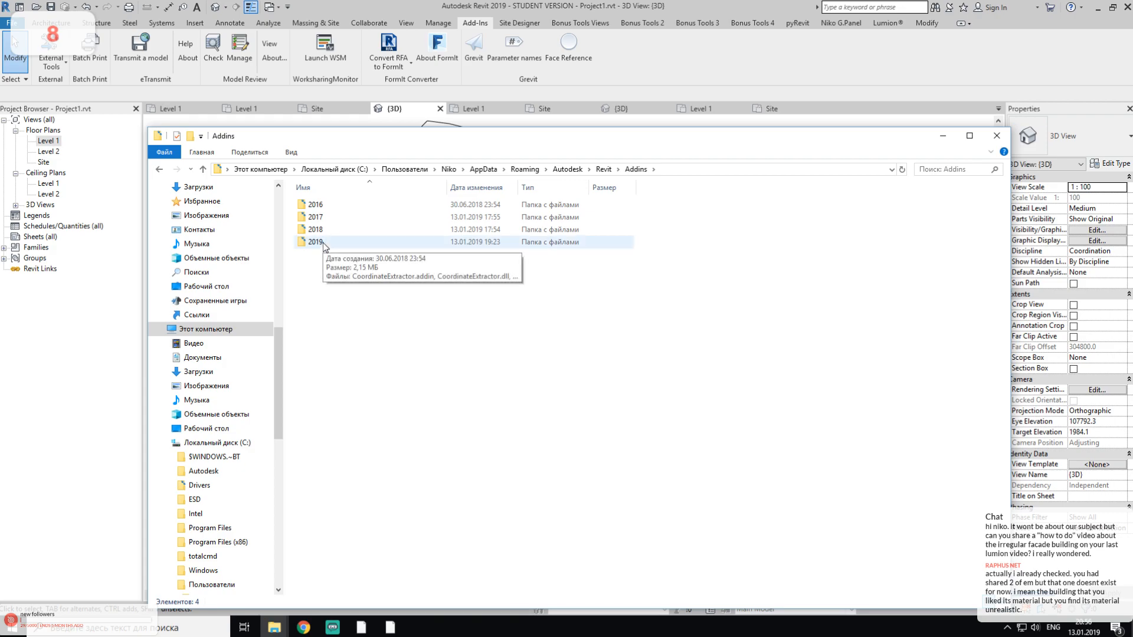
{"action": "double_click", "coordinate": [324, 243]}
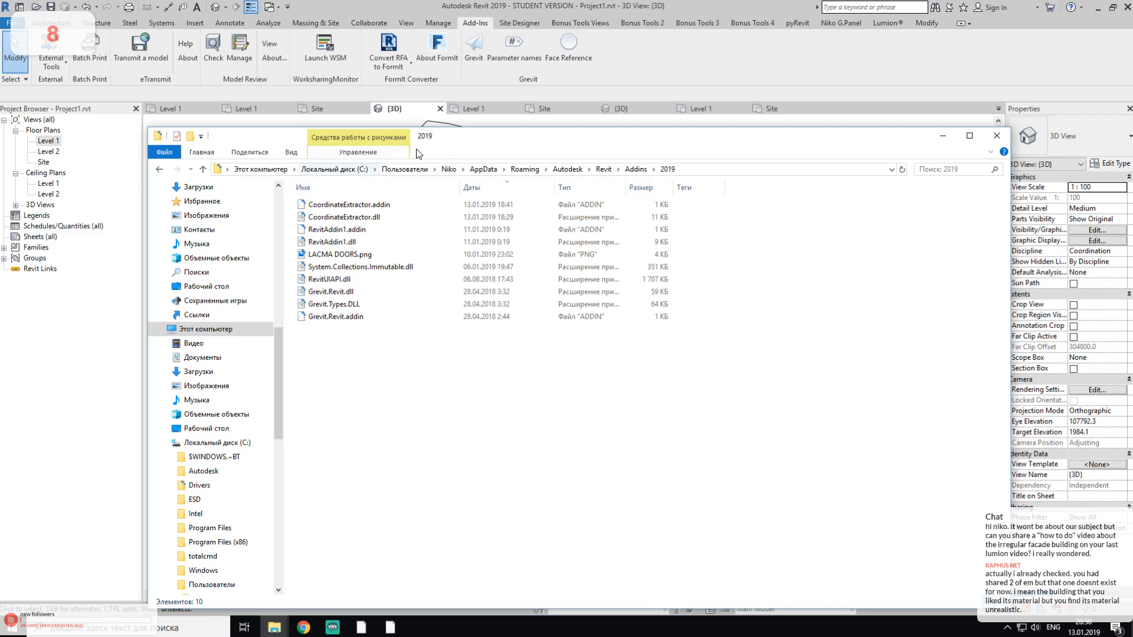
Step: Move the 2019 folder window aside and minimize the Revit and Chrome windows to expose the desktop
{"action": "left_click_drag", "start_coordinate": [435, 141], "coordinate": [633, 157]}
{"action": "left_click", "coordinate": [1098, 8]}
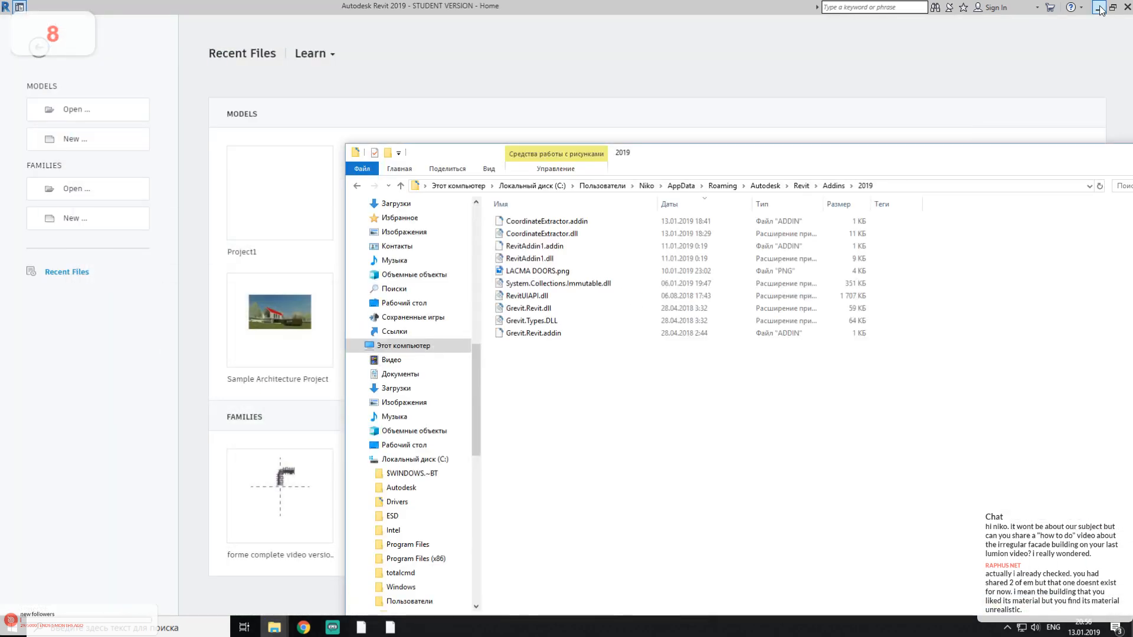
{"action": "left_click", "coordinate": [1098, 8]}
{"action": "left_click", "coordinate": [304, 627]}
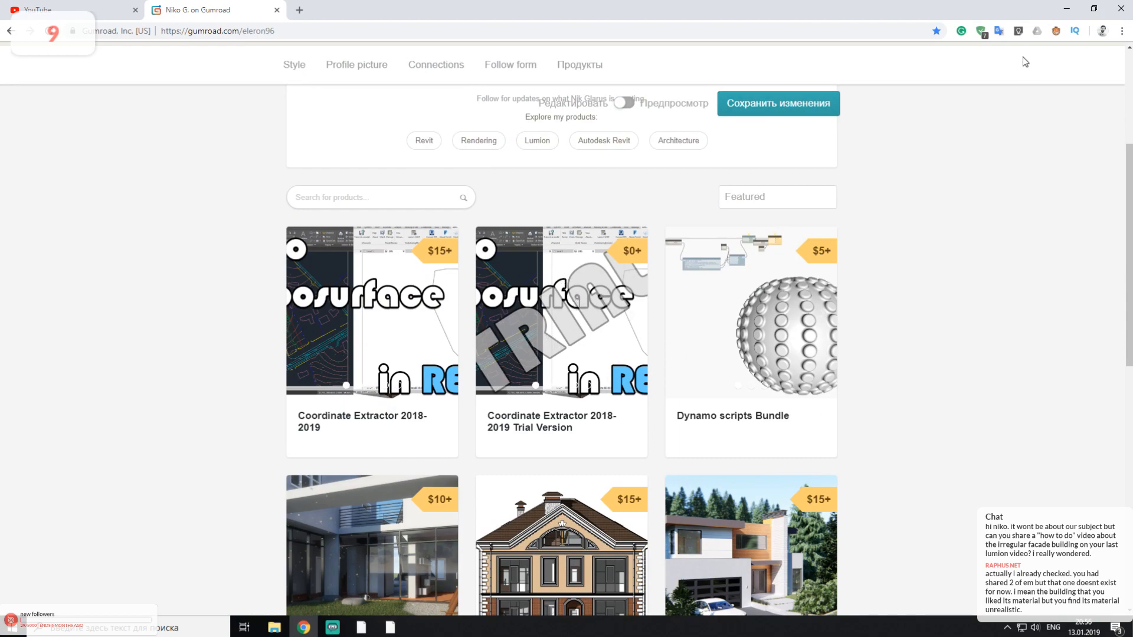
{"action": "left_click", "coordinate": [1067, 9]}
Step: Open CoordinateExtractorTrial.zip, select CoordinateExtractor.addin and CoordinateExtractor.dll, and arrange the archive and the 2019 folder windows for comparison
{"action": "left_click", "coordinate": [107, 256]}
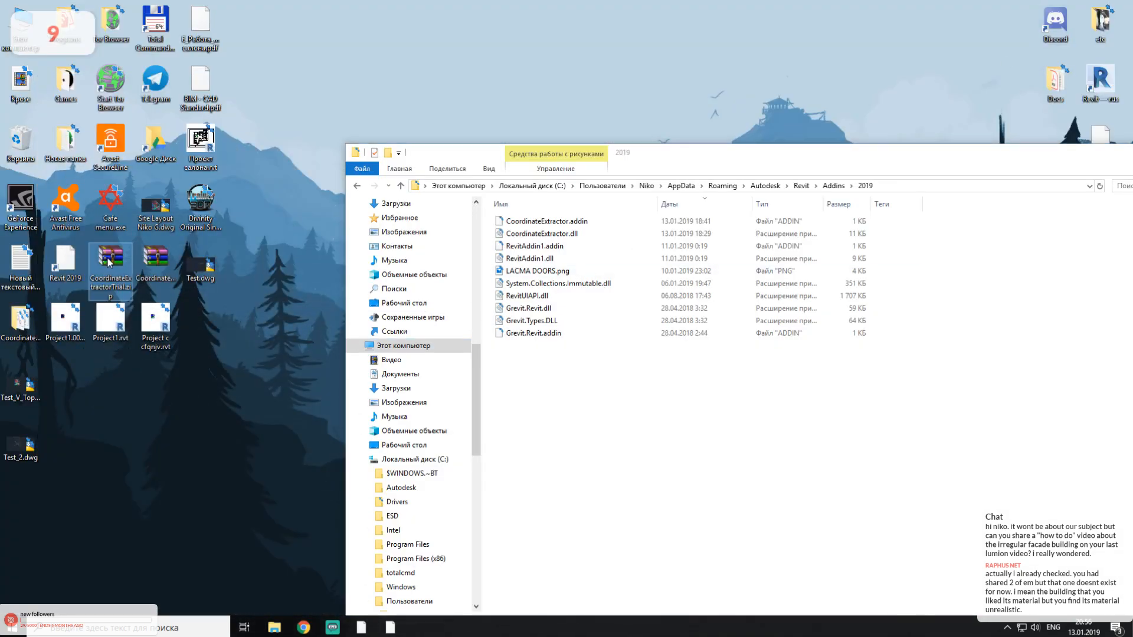
{"action": "double_click", "coordinate": [118, 258]}
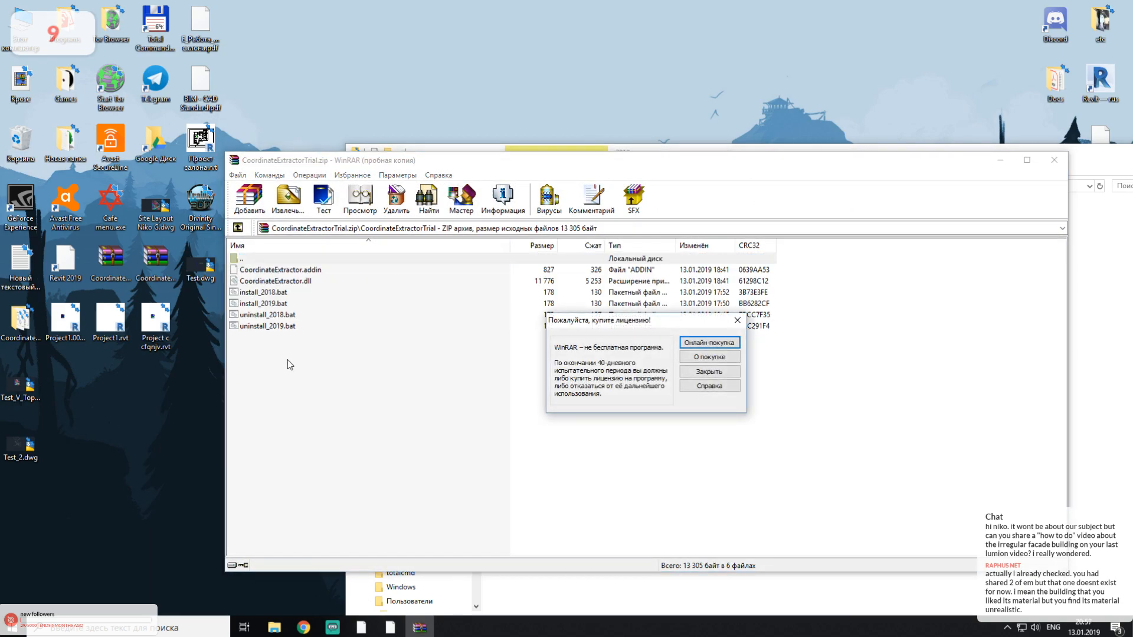
{"action": "left_click", "coordinate": [709, 371]}
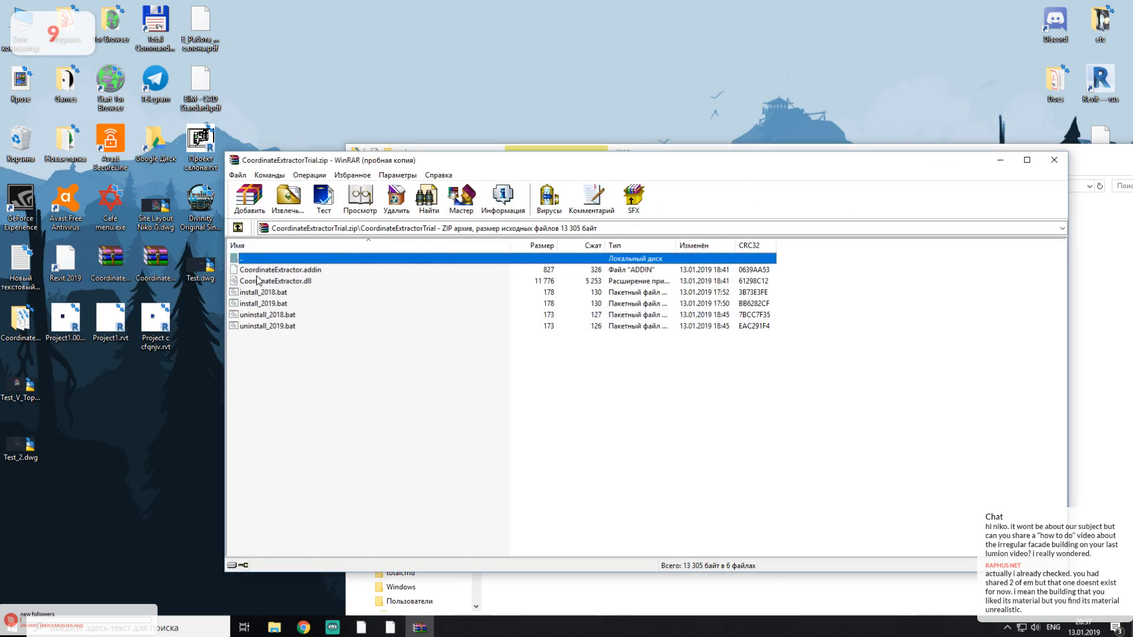
{"action": "left_click", "coordinate": [262, 273]}
{"action": "left_click", "coordinate": [265, 285], "text": "ctrl"}
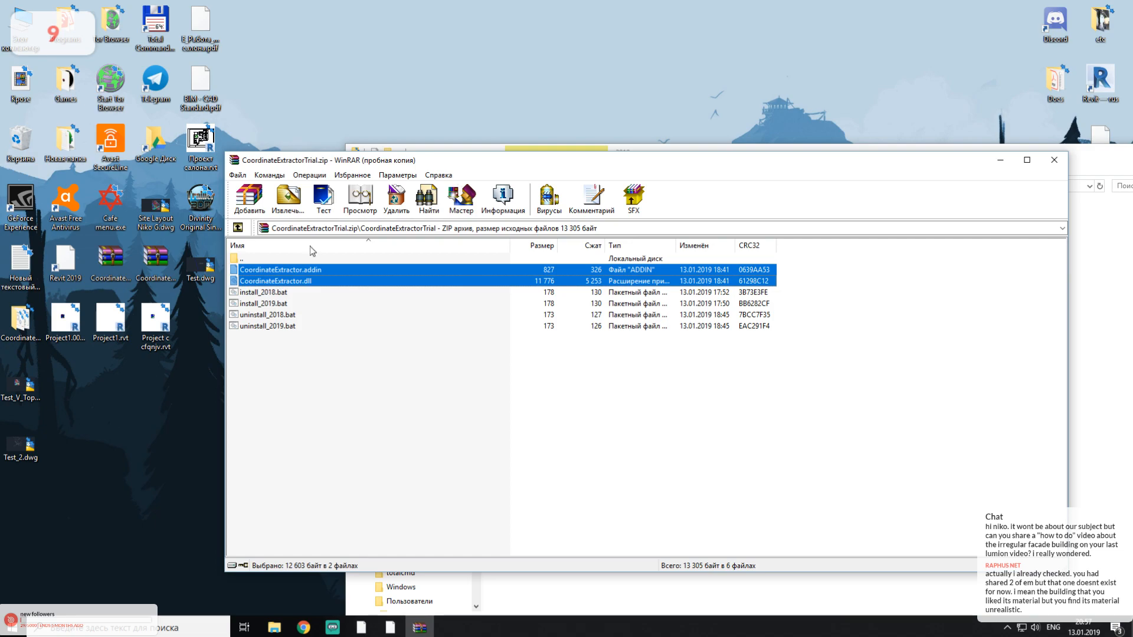
{"action": "left_click_drag", "start_coordinate": [362, 163], "coordinate": [799, 157]}
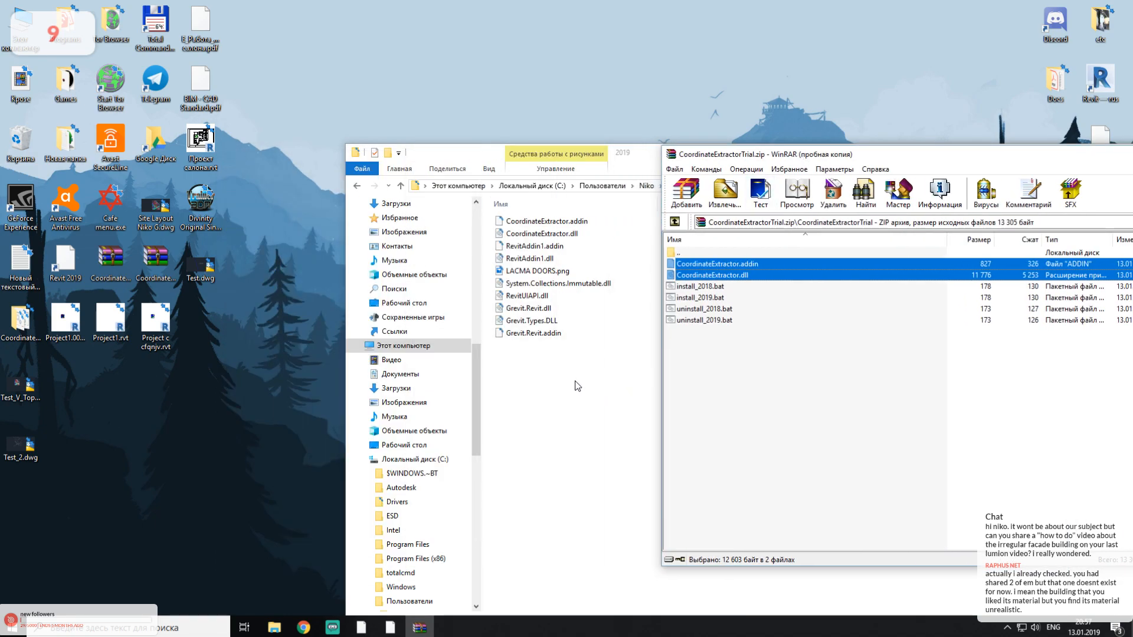
{"action": "left_click_drag", "start_coordinate": [598, 160], "coordinate": [332, 153]}
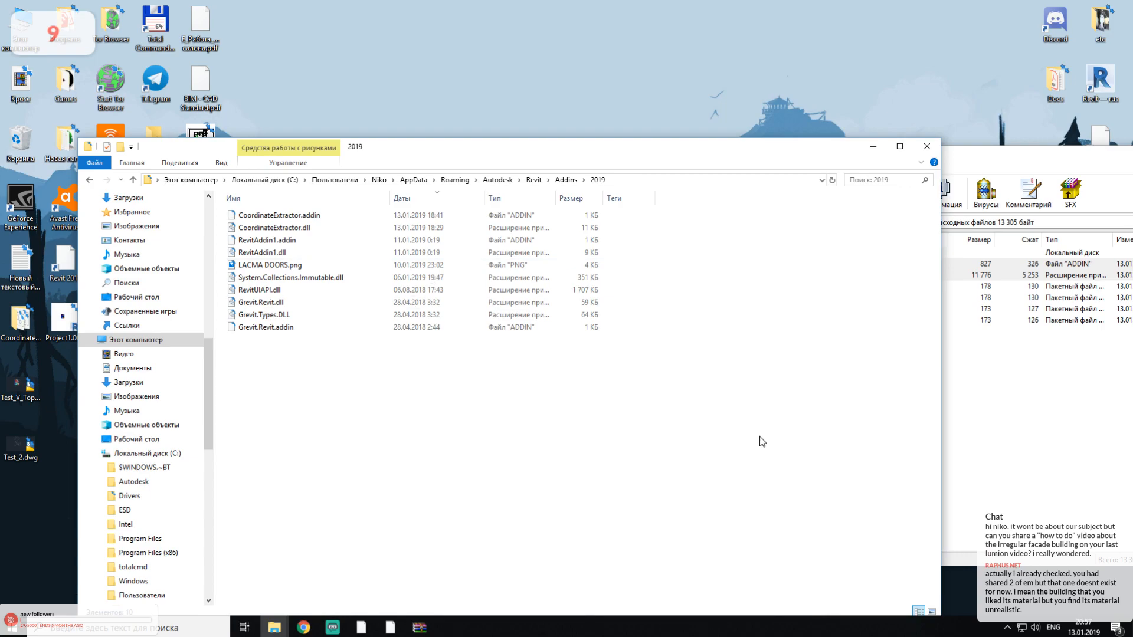
Step: Check the file properties of CoordinateExtractor.dll and CoordinateExtractor.addin in the 2019 folder, then close the folder window
{"action": "left_click", "coordinate": [268, 228]}
{"action": "right_click", "coordinate": [269, 228]}
{"action": "left_click", "coordinate": [299, 453]}
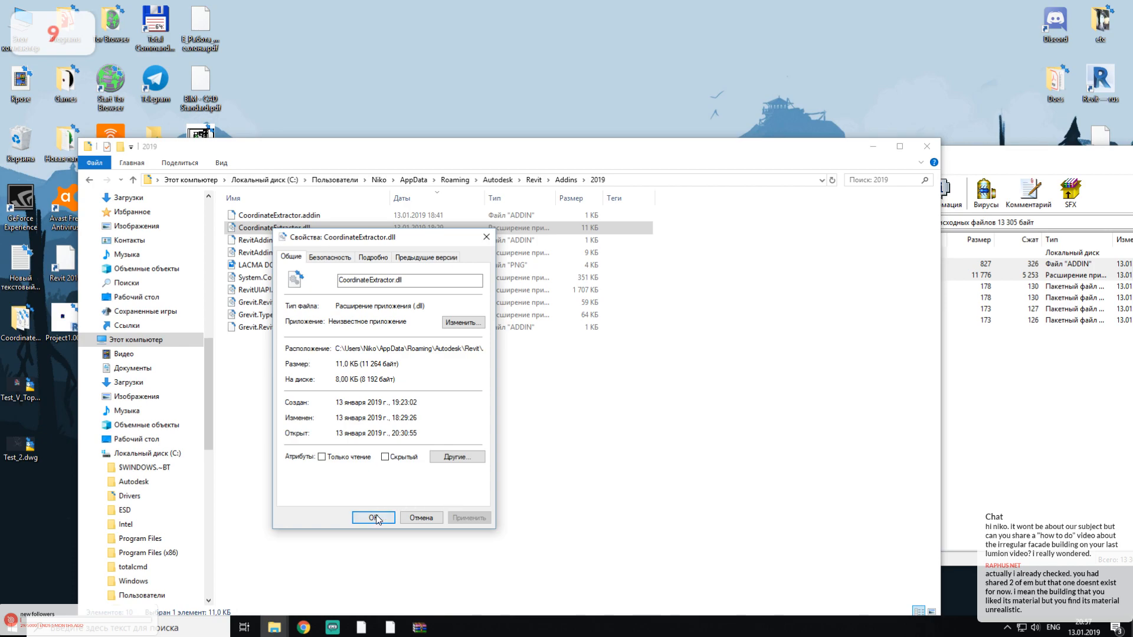
{"action": "left_click", "coordinate": [416, 517]}
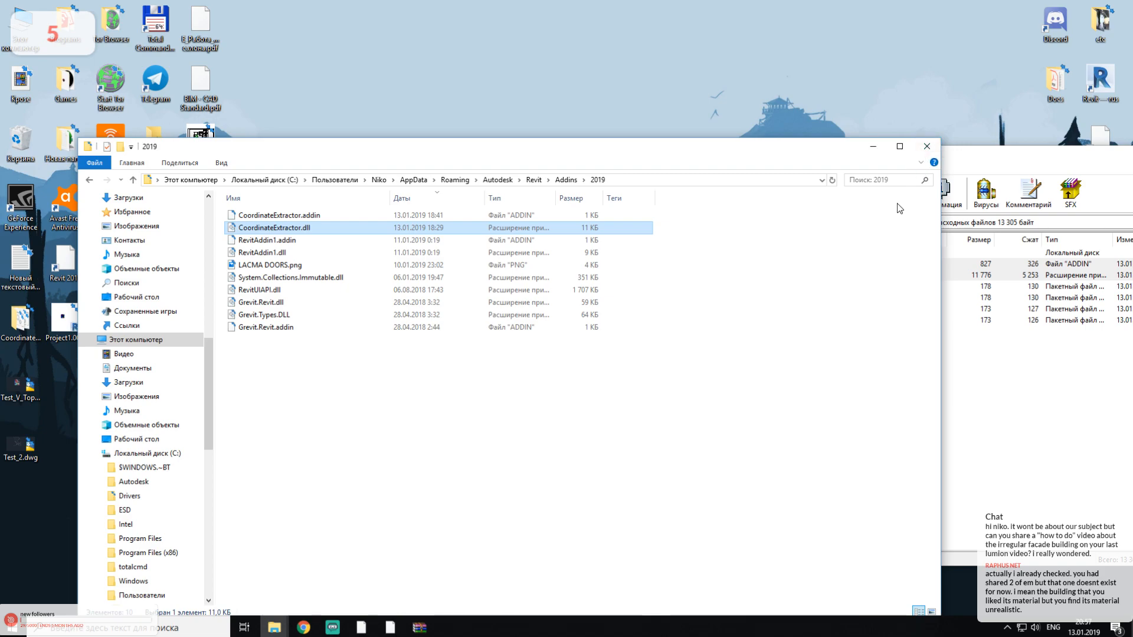
{"action": "right_click", "coordinate": [279, 216]}
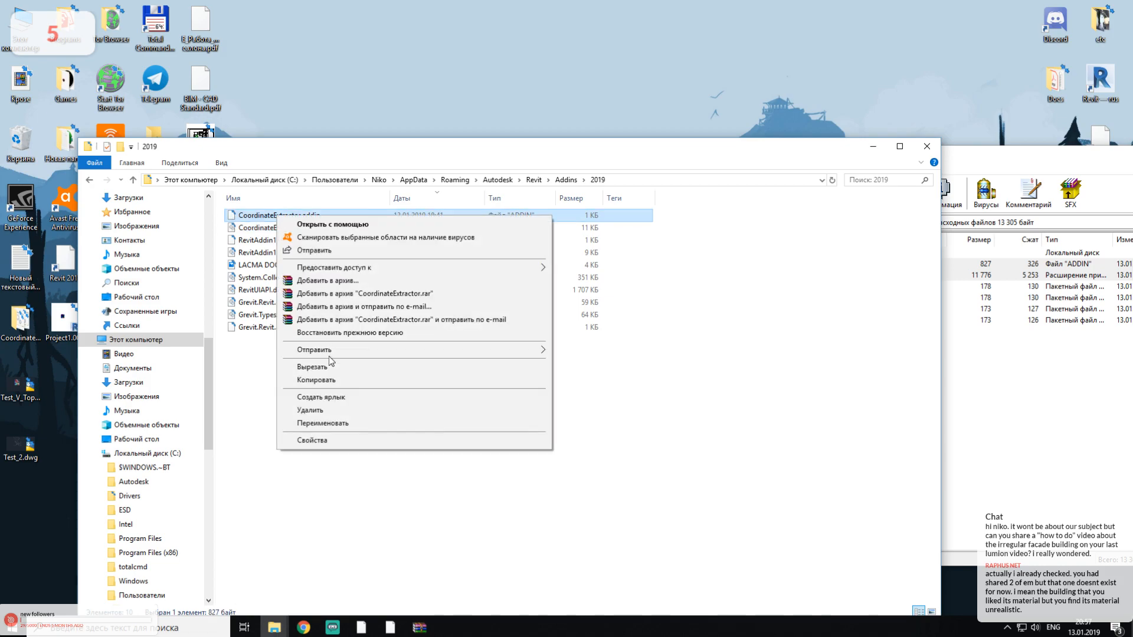
{"action": "left_click", "coordinate": [312, 441]}
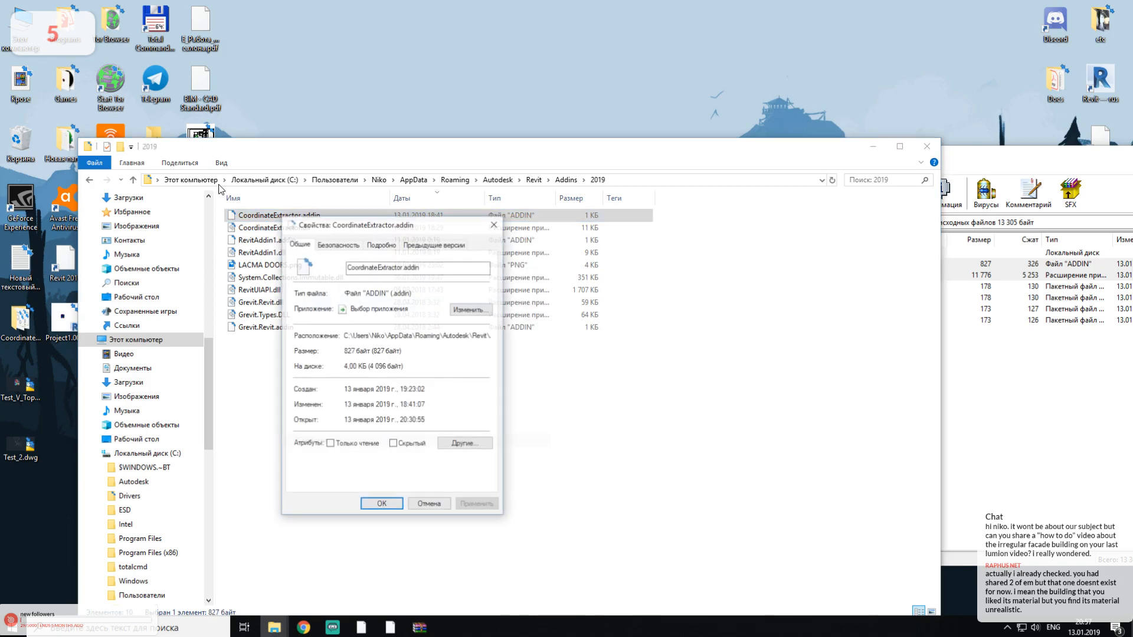
{"action": "left_click", "coordinate": [413, 504]}
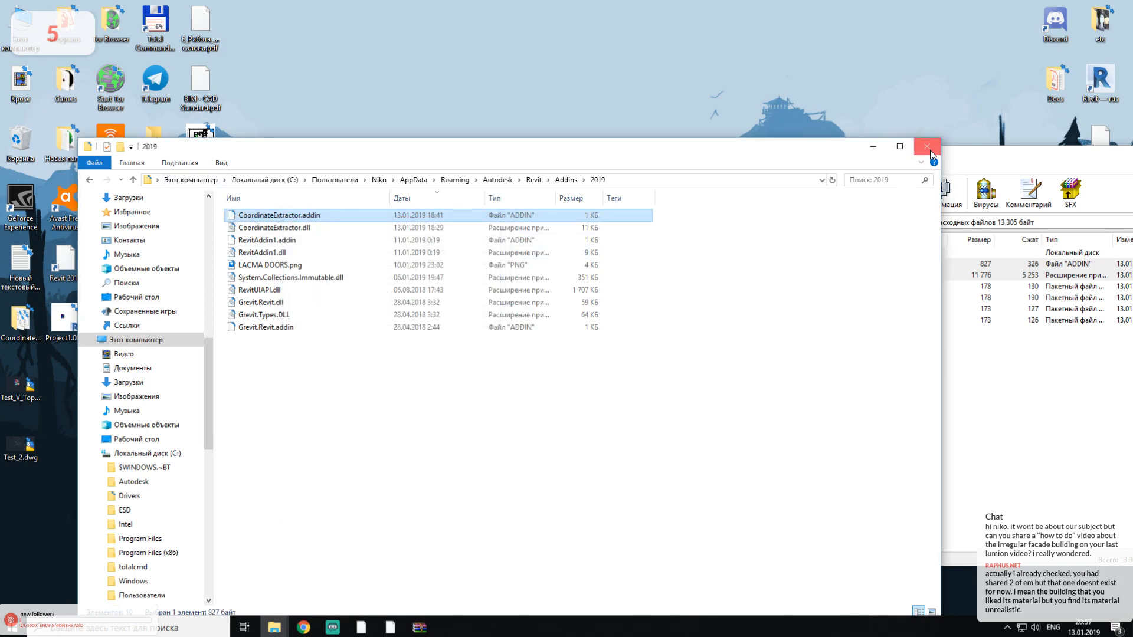
{"action": "key", "text": "alt+F4"}
Step: Switch back to the Revit project's 3D view and show CoordinateExtractor among the external tools
{"action": "left_click", "coordinate": [366, 628]}
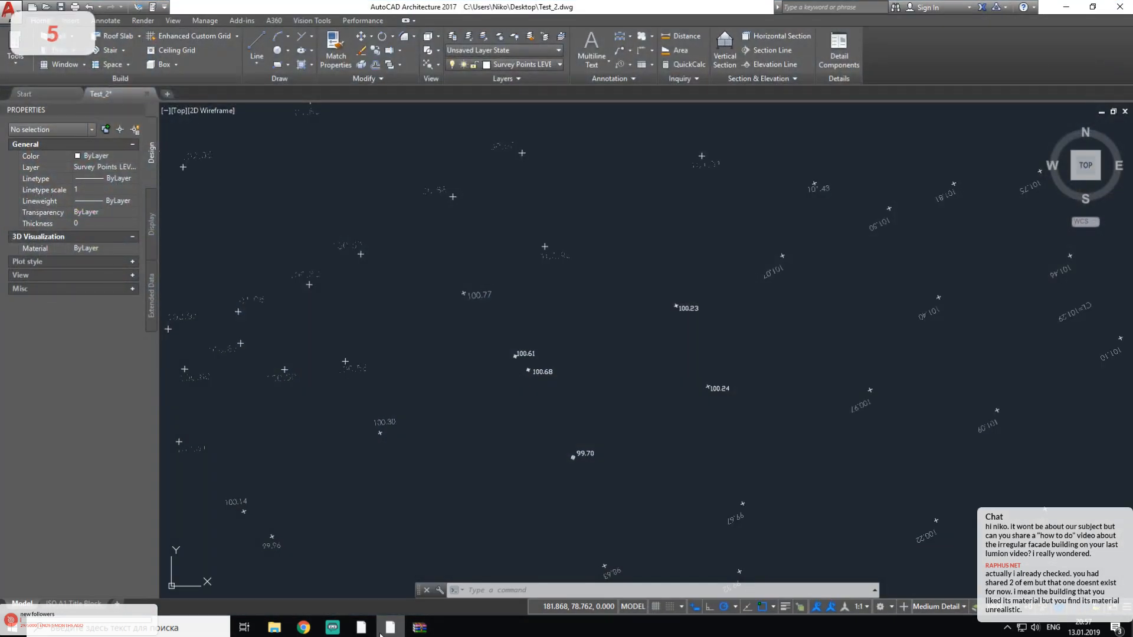
{"action": "mouse_move", "coordinate": [371, 629]}
{"action": "left_click", "coordinate": [380, 582]}
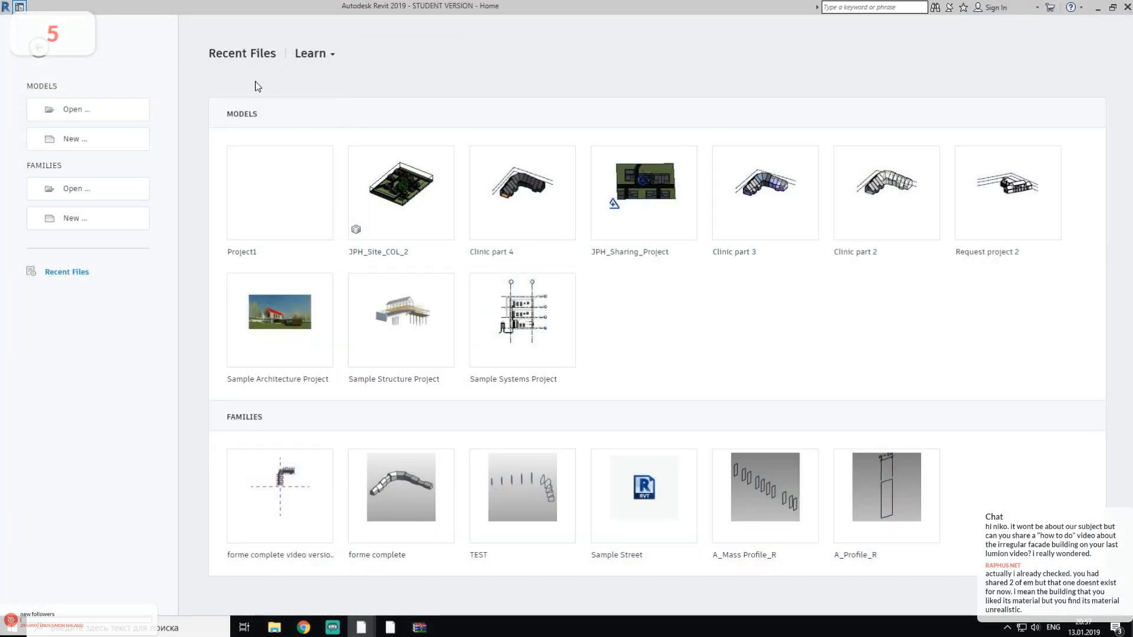
{"action": "mouse_move", "coordinate": [371, 630]}
{"action": "left_click", "coordinate": [337, 581]}
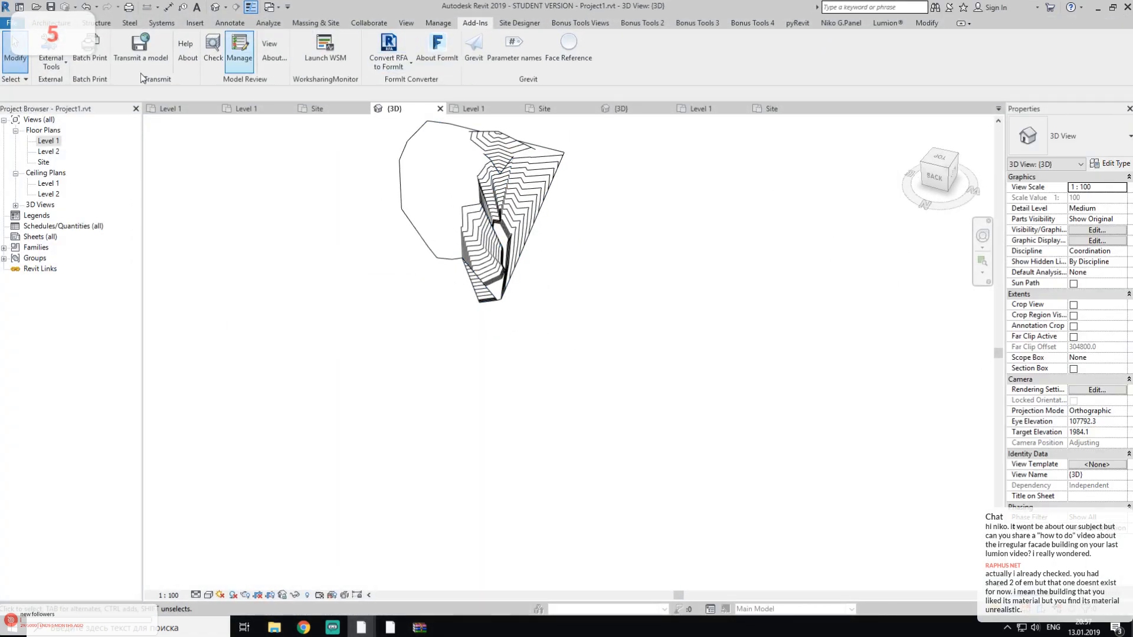
{"action": "left_click", "coordinate": [54, 68]}
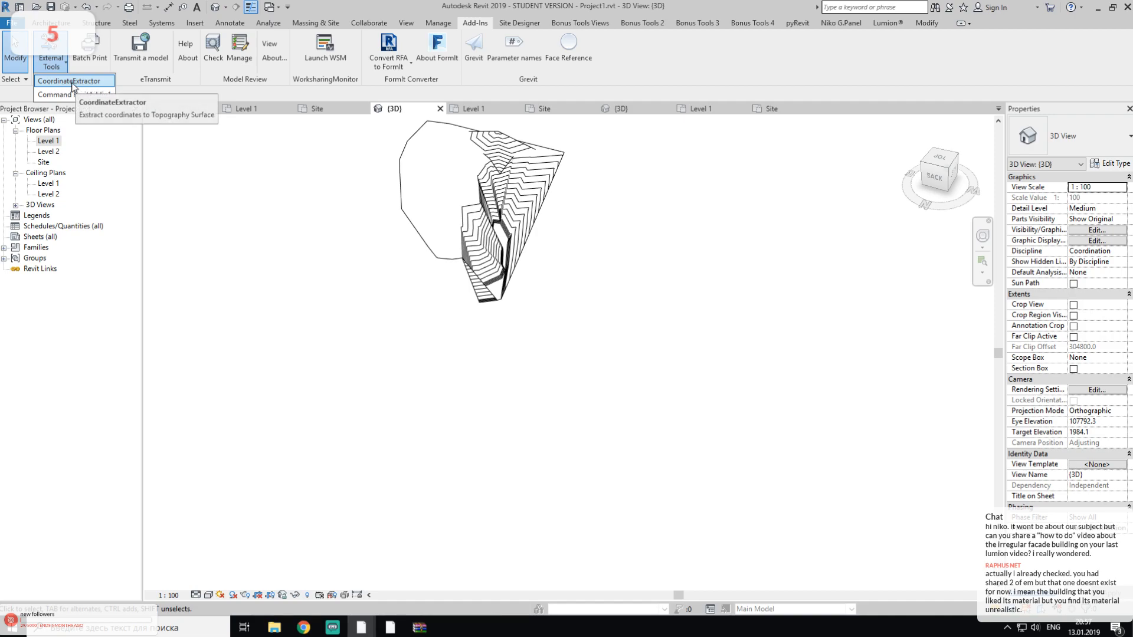
{"action": "left_click", "coordinate": [264, 205]}
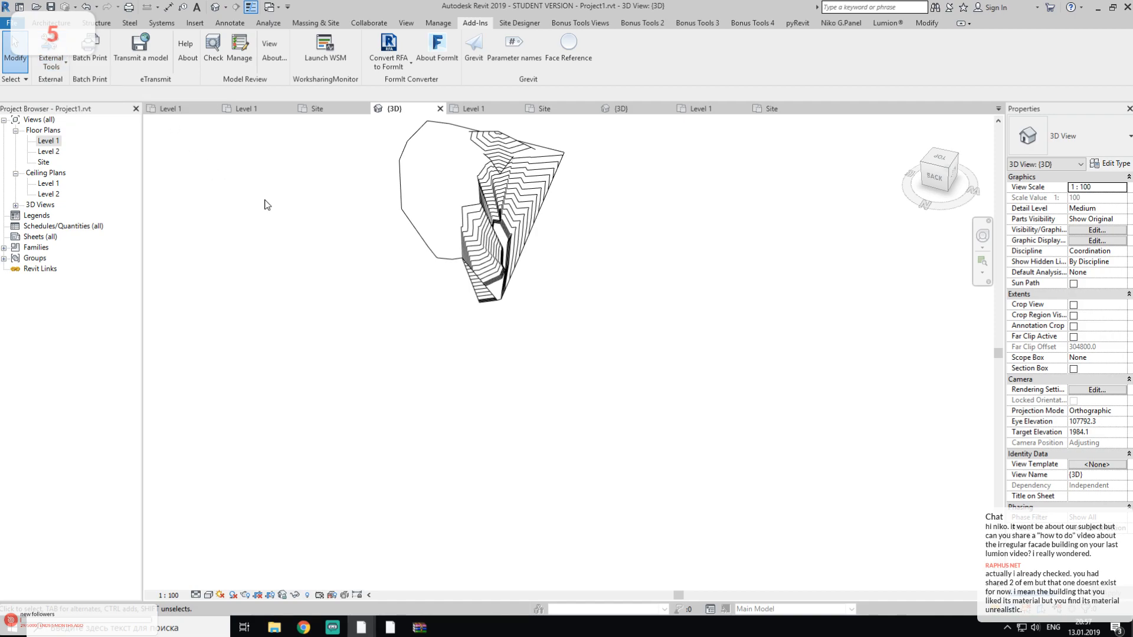
Step: Open the generated topography for surface editing in the 3D view
{"action": "middle_click_drag", "start_coordinate": [353, 275], "coordinate": [399, 379]}
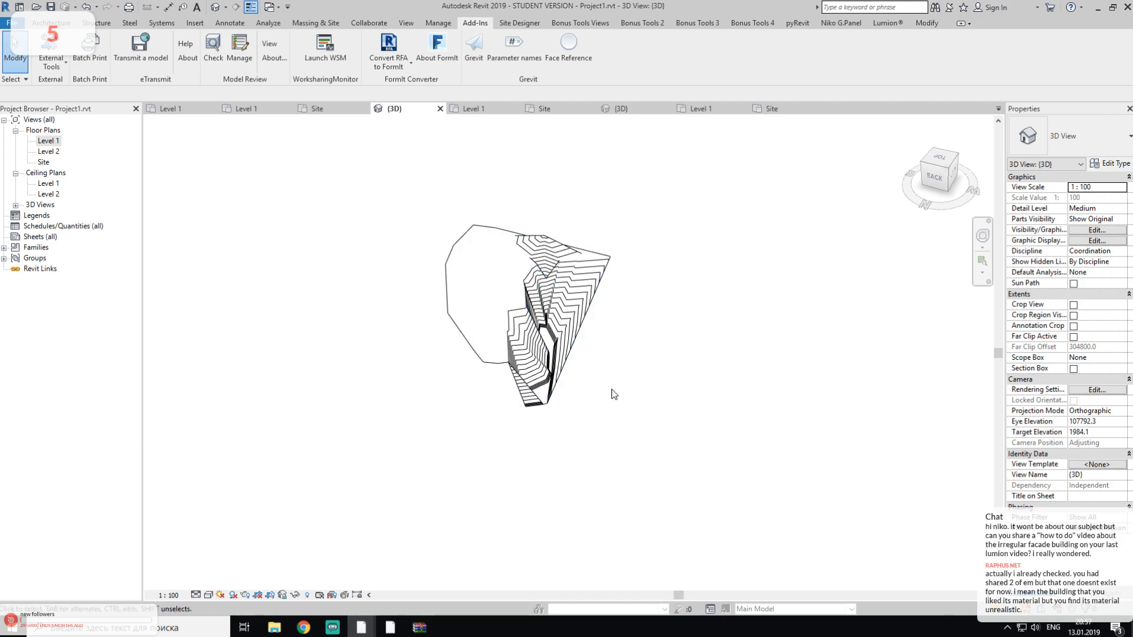
{"action": "middle_click_drag", "start_coordinate": [630, 361], "coordinate": [492, 363], "text": "shift"}
{"action": "scroll", "coordinate": [551, 342], "scroll_direction": "up", "scroll_amount": 3}
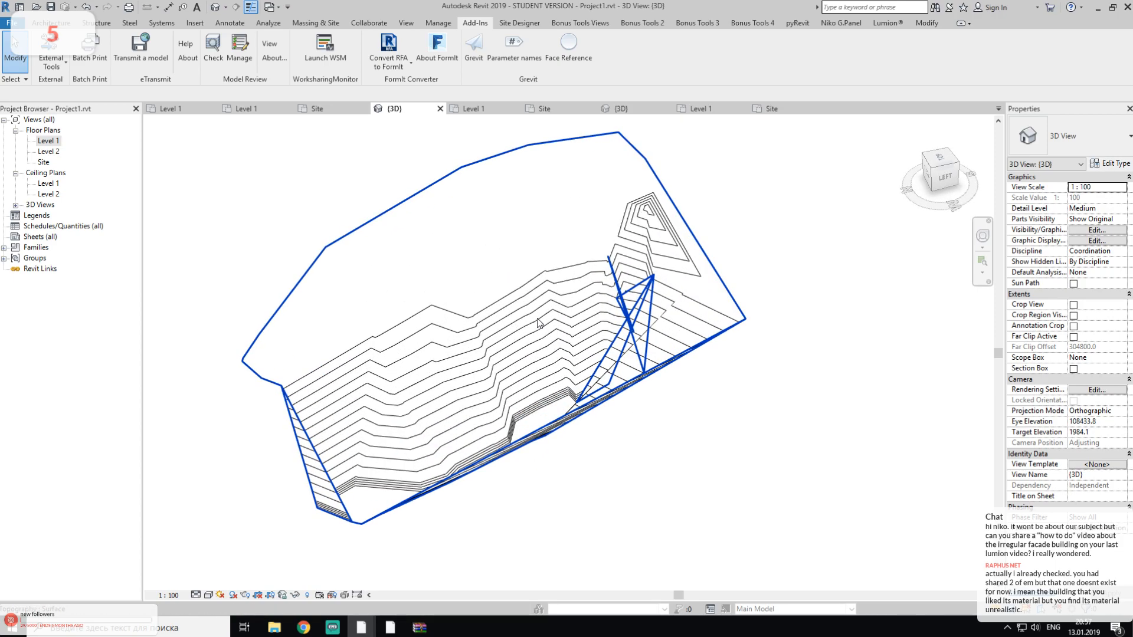
{"action": "left_click", "coordinate": [538, 321]}
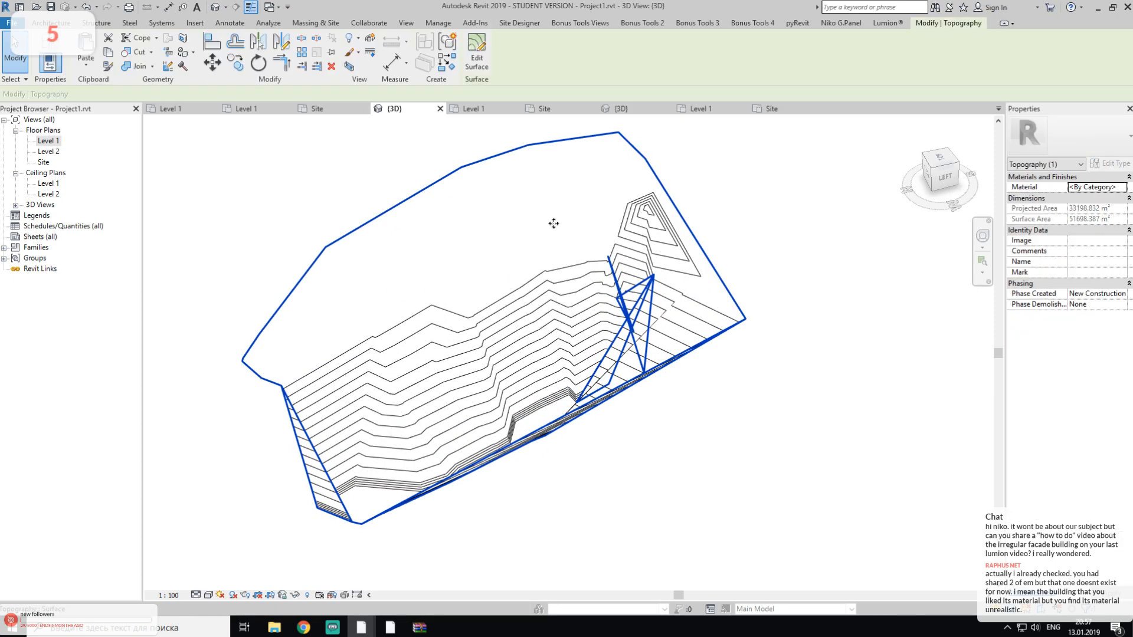
{"action": "left_click", "coordinate": [477, 52]}
{"action": "middle_click_drag", "start_coordinate": [562, 330], "coordinate": [637, 468], "text": "shift"}
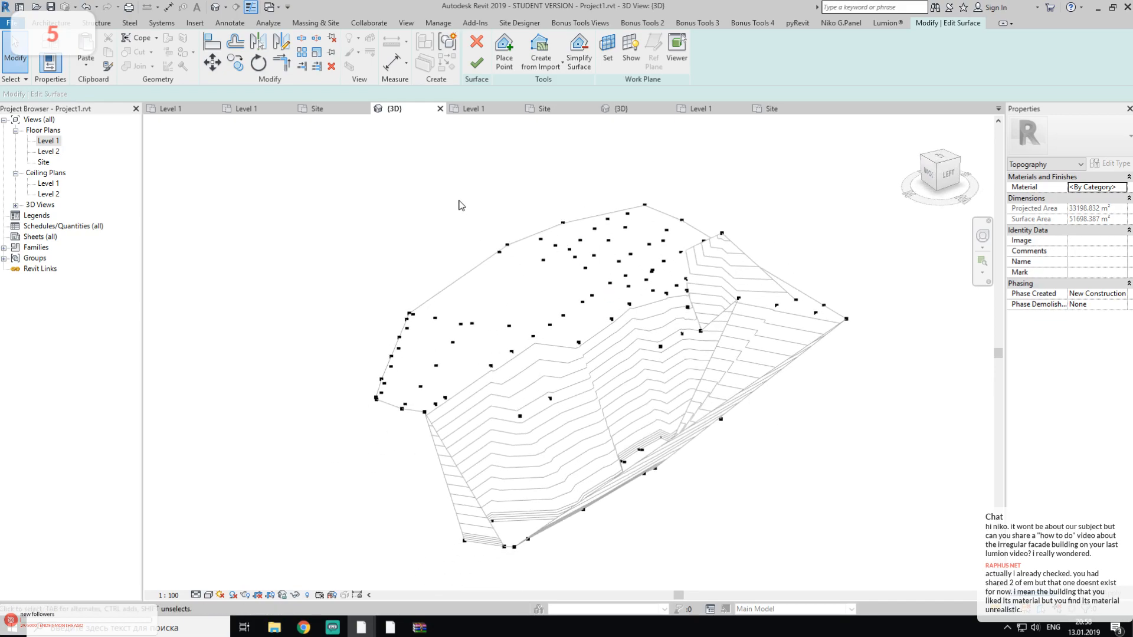
Step: Check the survey elevation labels in the AutoCAD drawing Test_2.dwg and return to Revit
{"action": "left_click", "coordinate": [390, 627]}
{"action": "left_click", "coordinate": [585, 454]}
{"action": "key", "text": "Escape"}
{"action": "key", "text": "Escape"}
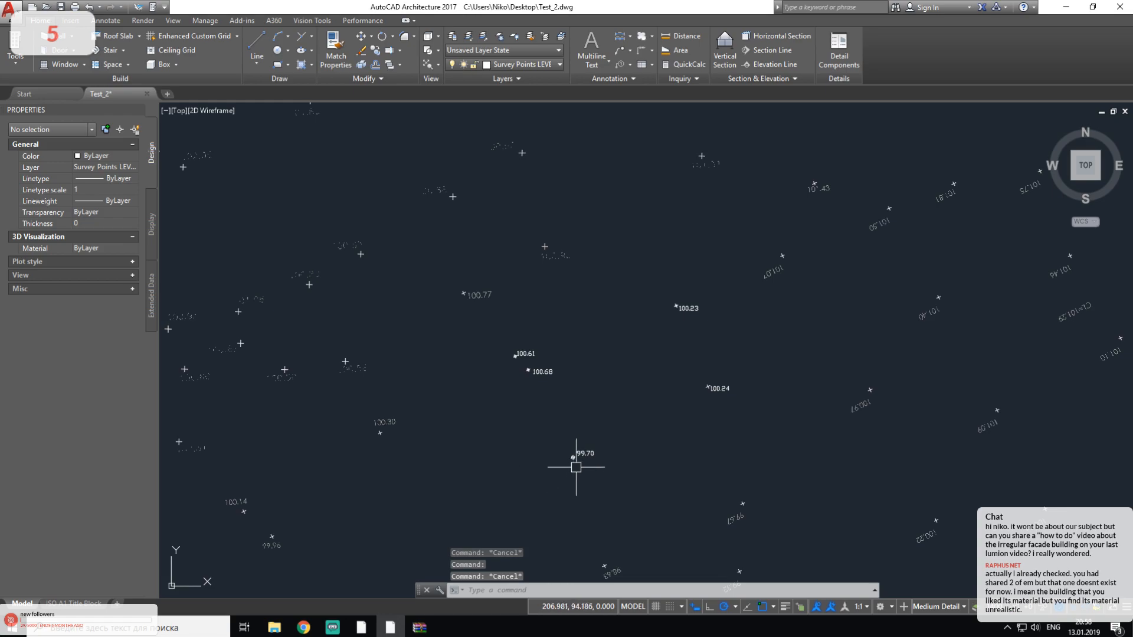
{"action": "left_click", "coordinate": [1066, 7]}
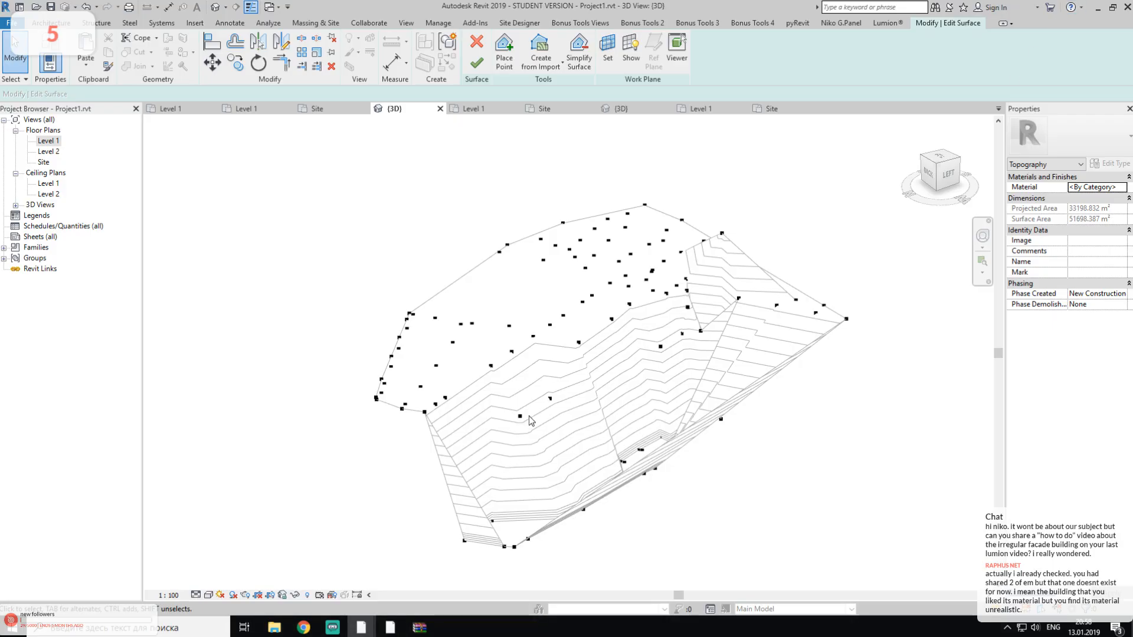
Step: Check the elevation of the point cluster at the corner of the surface's flat area in the 3D view
{"action": "middle_click_drag", "start_coordinate": [565, 412], "coordinate": [561, 375], "text": "shift"}
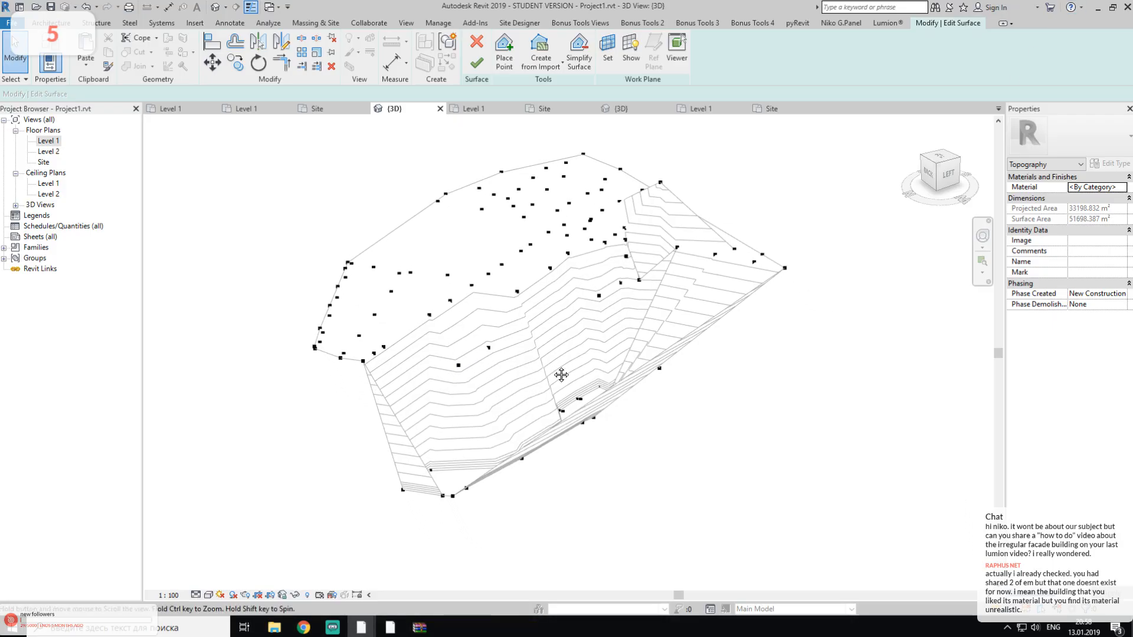
{"action": "middle_click_drag", "start_coordinate": [412, 317], "coordinate": [478, 336], "text": "shift"}
{"action": "left_click_drag", "start_coordinate": [331, 292], "coordinate": [360, 329]}
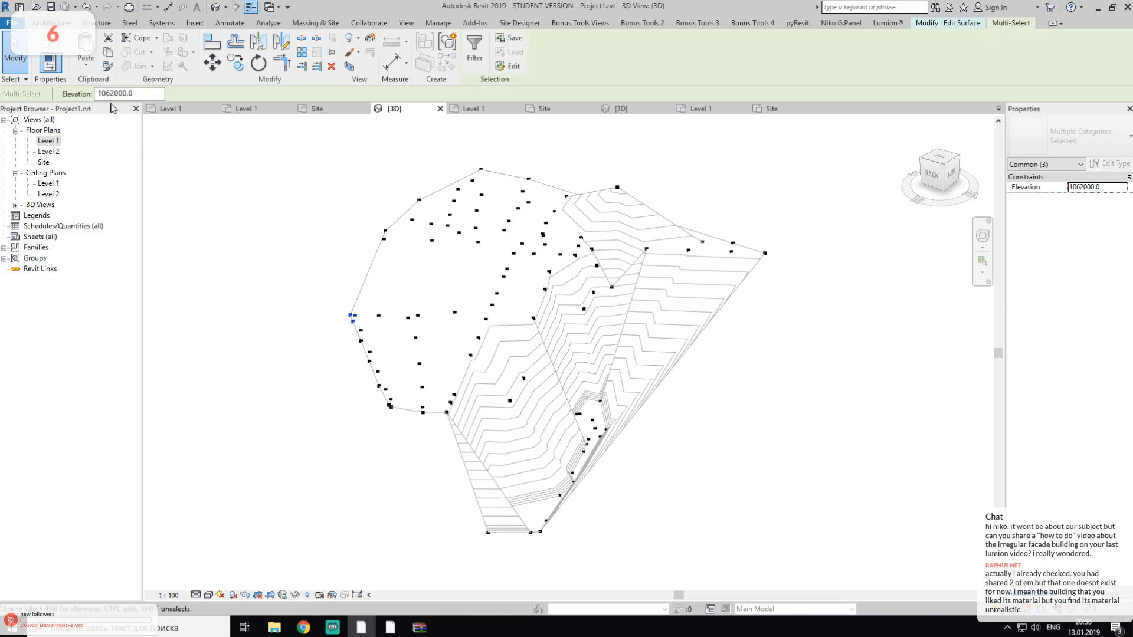
{"action": "left_click", "coordinate": [251, 231]}
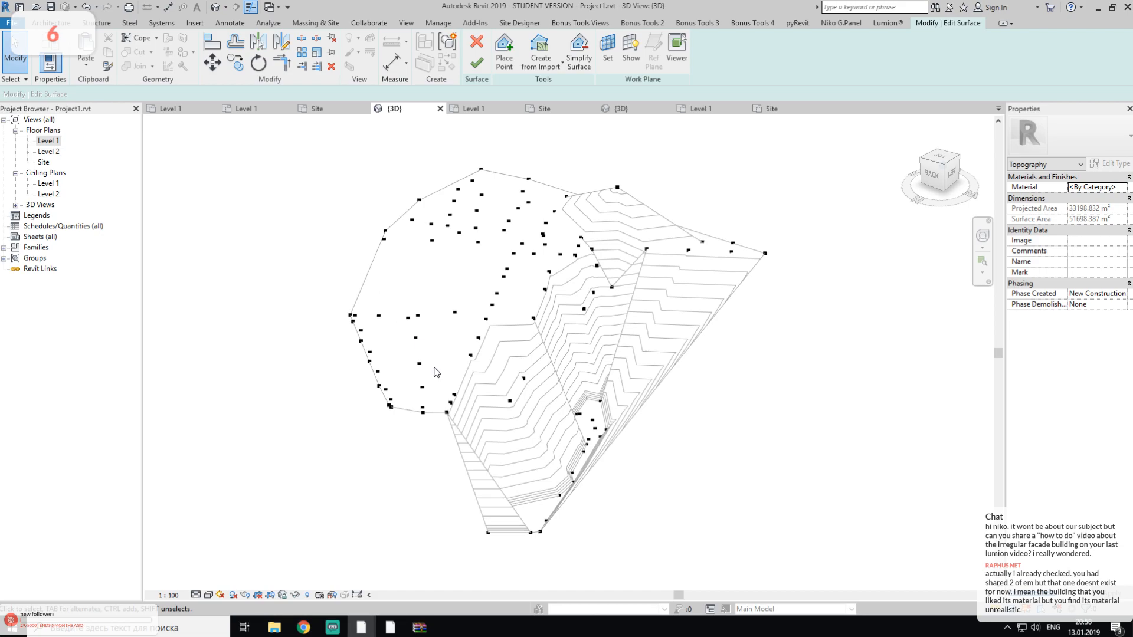
{"action": "middle_click_drag", "start_coordinate": [755, 414], "coordinate": [688, 425], "text": "shift"}
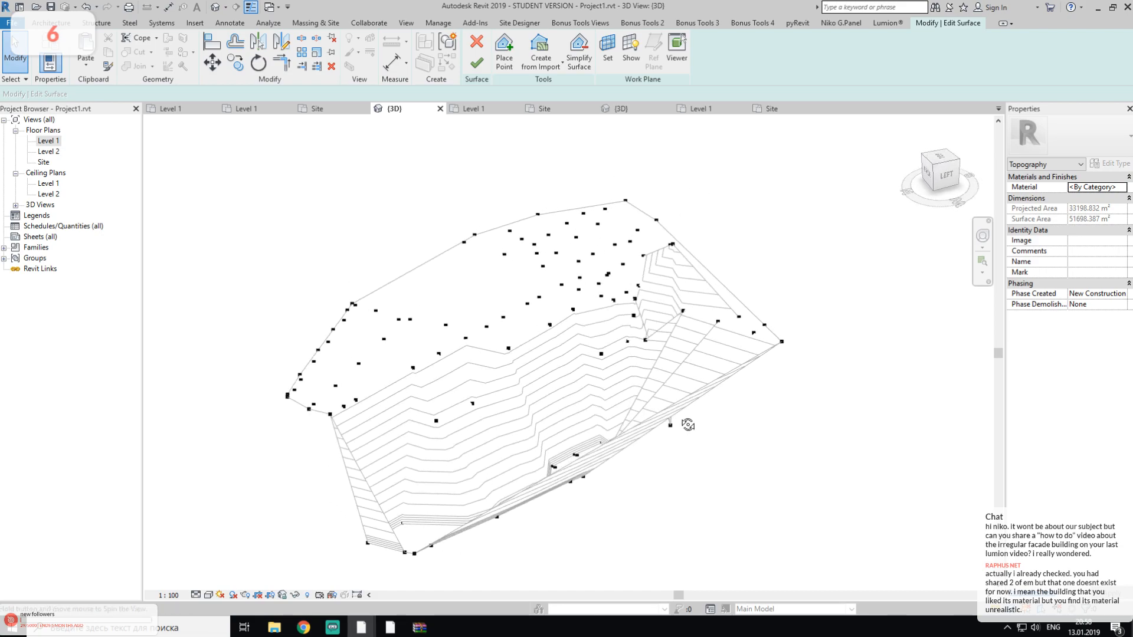
Step: Switch to the AutoCAD drawing Test_2.dwg, examine the 100.61 and 100.68 survey labels up close, and return to Revit
{"action": "left_click", "coordinate": [398, 627]}
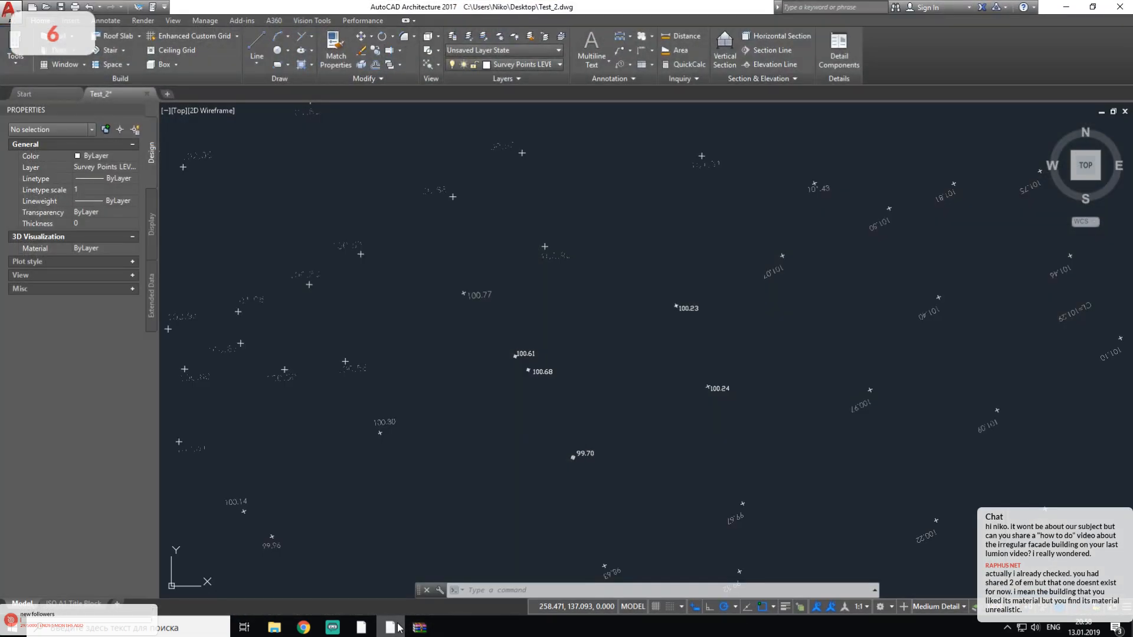
{"action": "scroll", "coordinate": [522, 351], "scroll_direction": "up", "scroll_amount": 7}
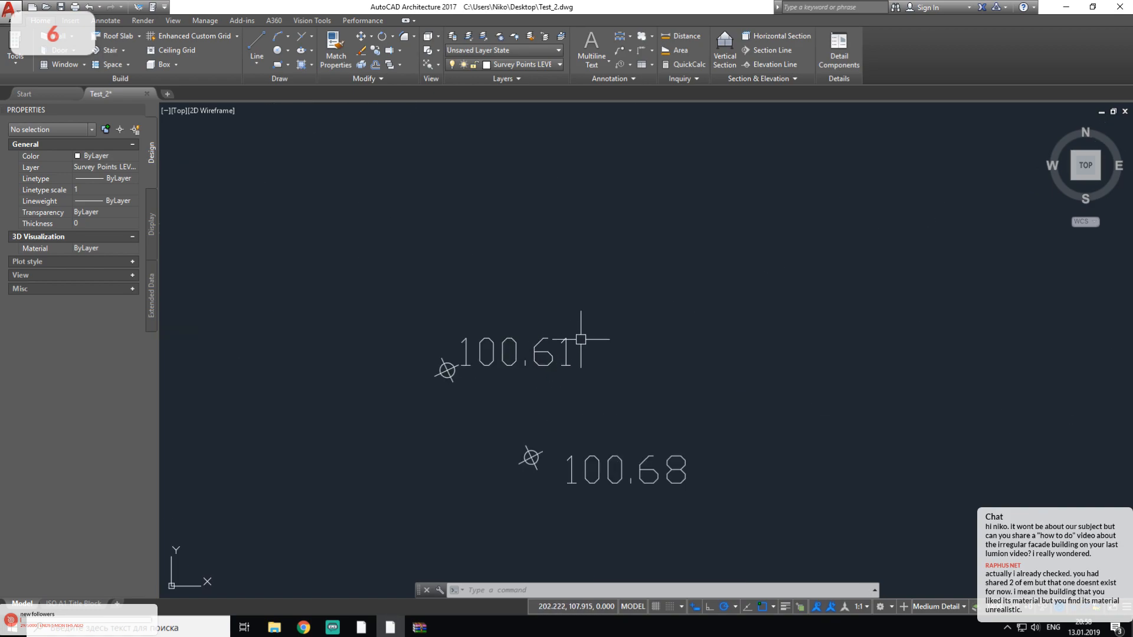
{"action": "left_click", "coordinate": [1064, 8]}
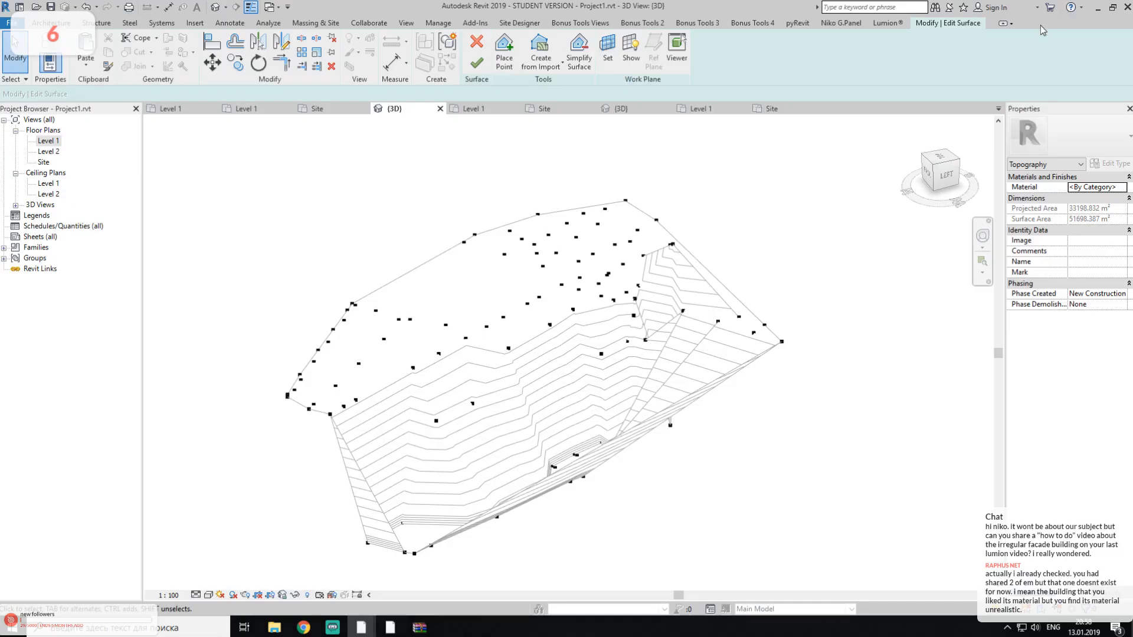
Step: Check the elevation of one interior point near the surface's outer edge, then leave surface editing
{"action": "left_click", "coordinate": [318, 350]}
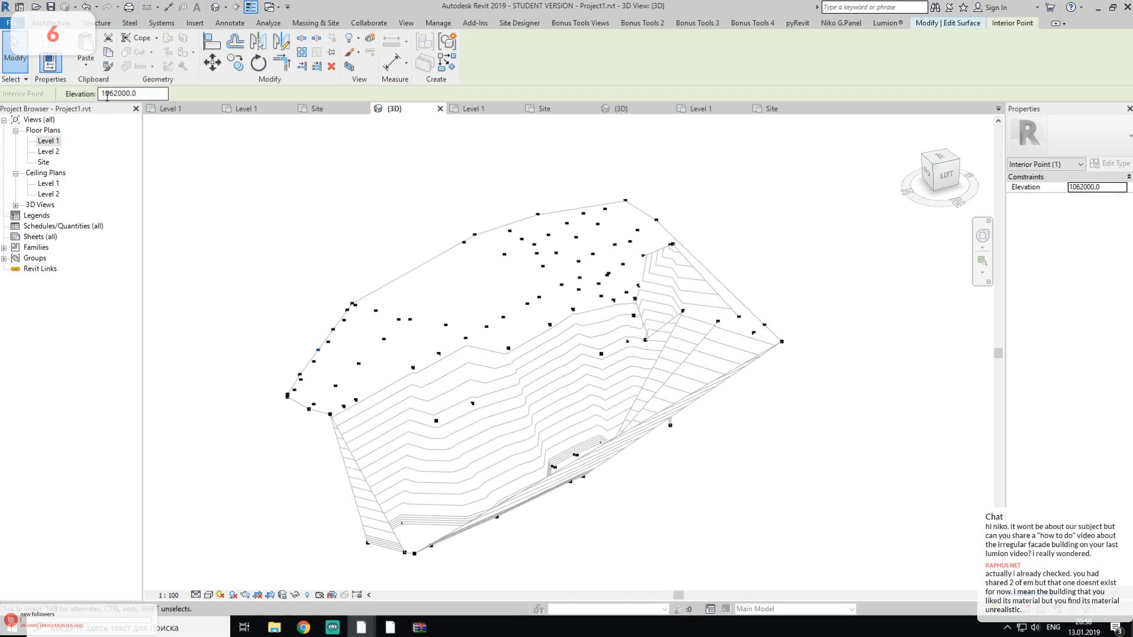
{"action": "left_click_drag", "start_coordinate": [110, 93], "coordinate": [146, 92]}
{"action": "left_click", "coordinate": [319, 236]}
{"action": "middle_click_drag", "start_coordinate": [331, 289], "coordinate": [462, 290], "text": "shift"}
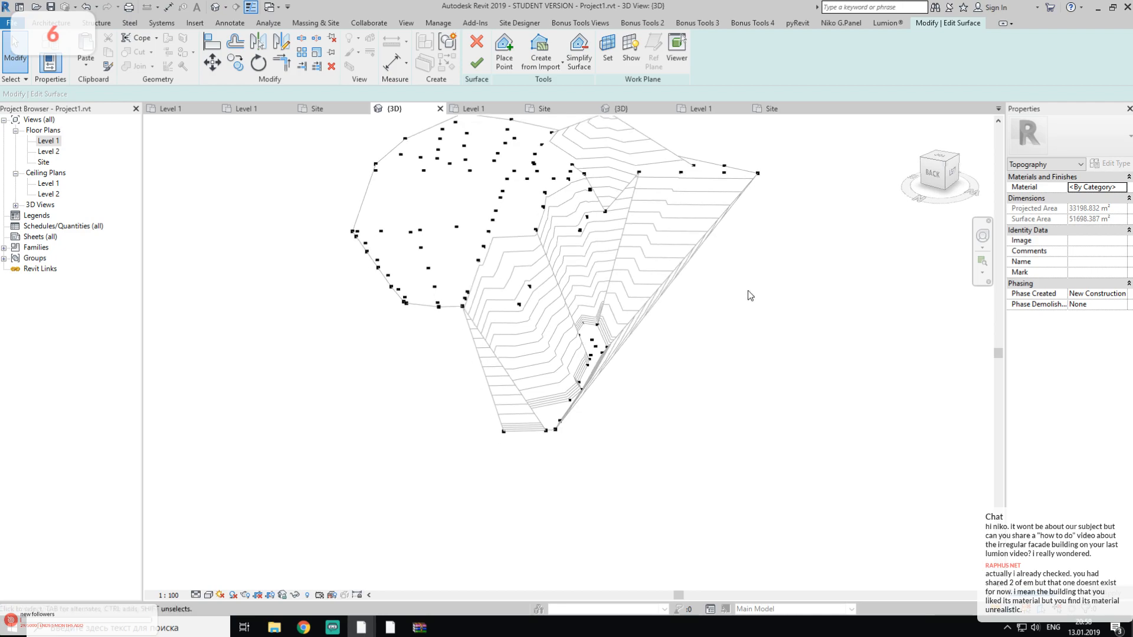
{"action": "left_click", "coordinate": [469, 73]}
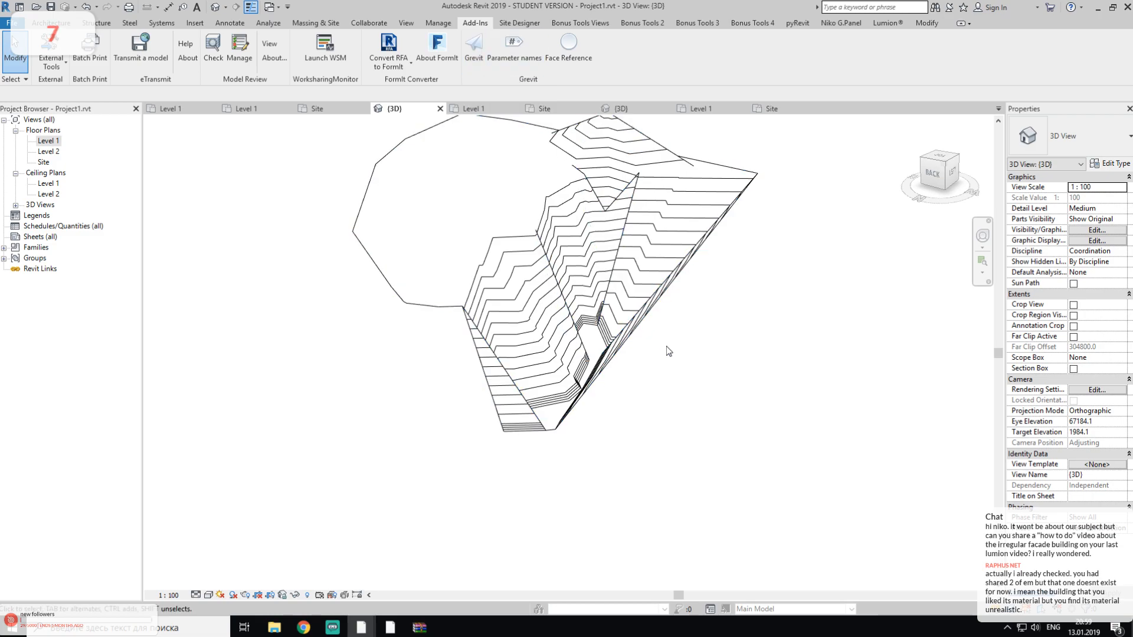
Step: Inspect the toposurface from several angles in the 3D view, then bring up the CoordinateExtractorTrial.zip archive and close it
{"action": "middle_click_drag", "start_coordinate": [663, 413], "coordinate": [765, 324], "text": "shift"}
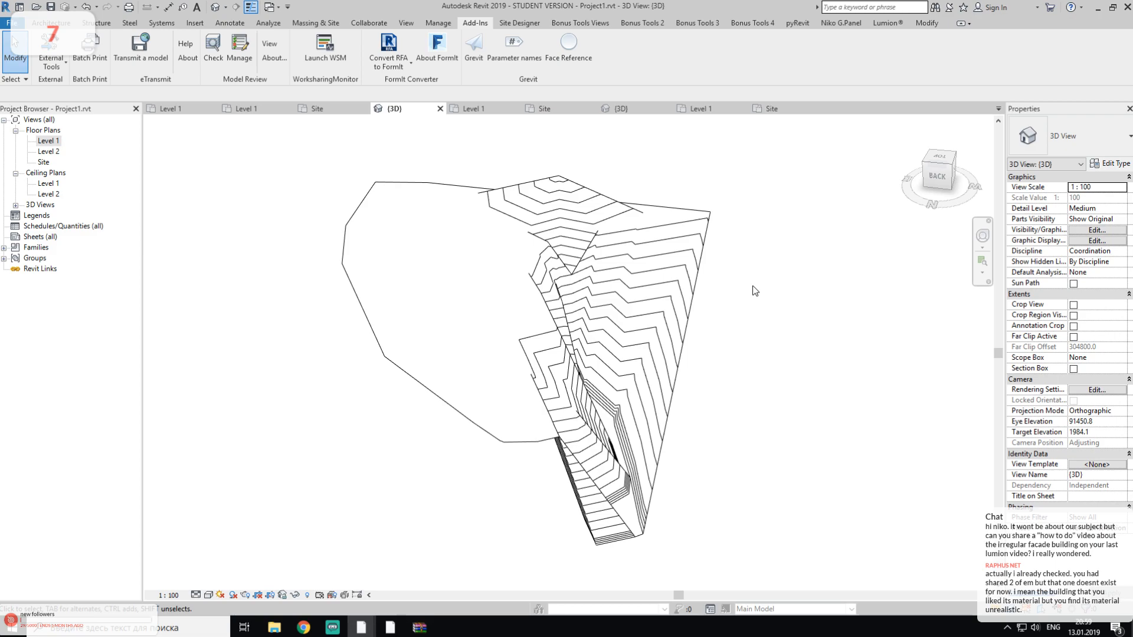
{"action": "scroll", "coordinate": [756, 291], "scroll_direction": "down", "scroll_amount": 3}
{"action": "middle_click_drag", "start_coordinate": [771, 304], "coordinate": [621, 440], "text": "shift"}
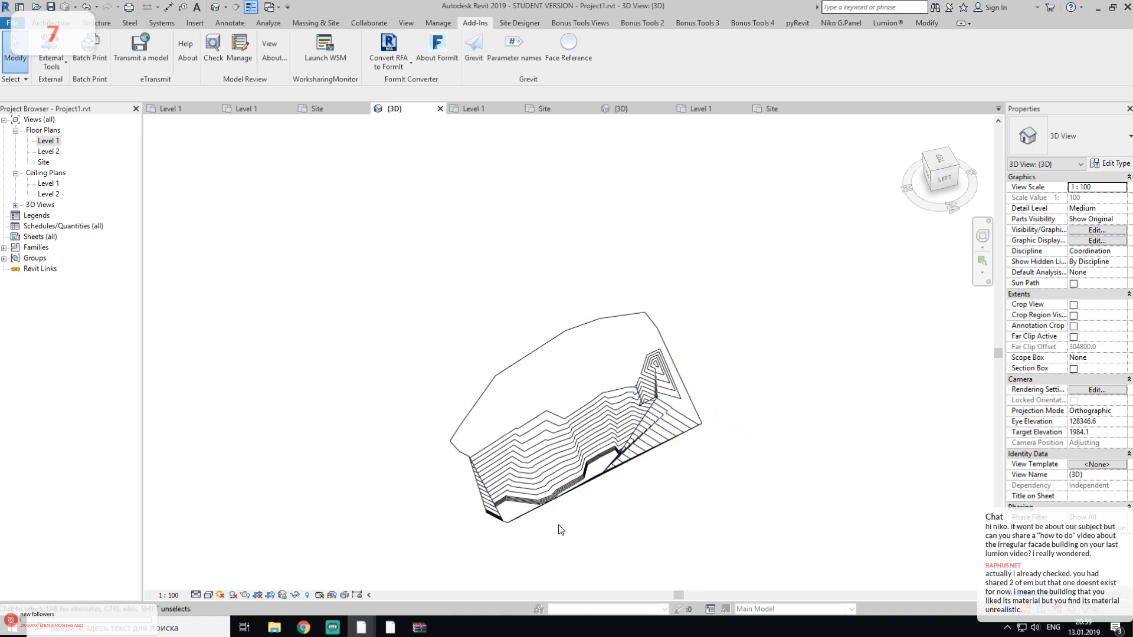
{"action": "left_click", "coordinate": [420, 627]}
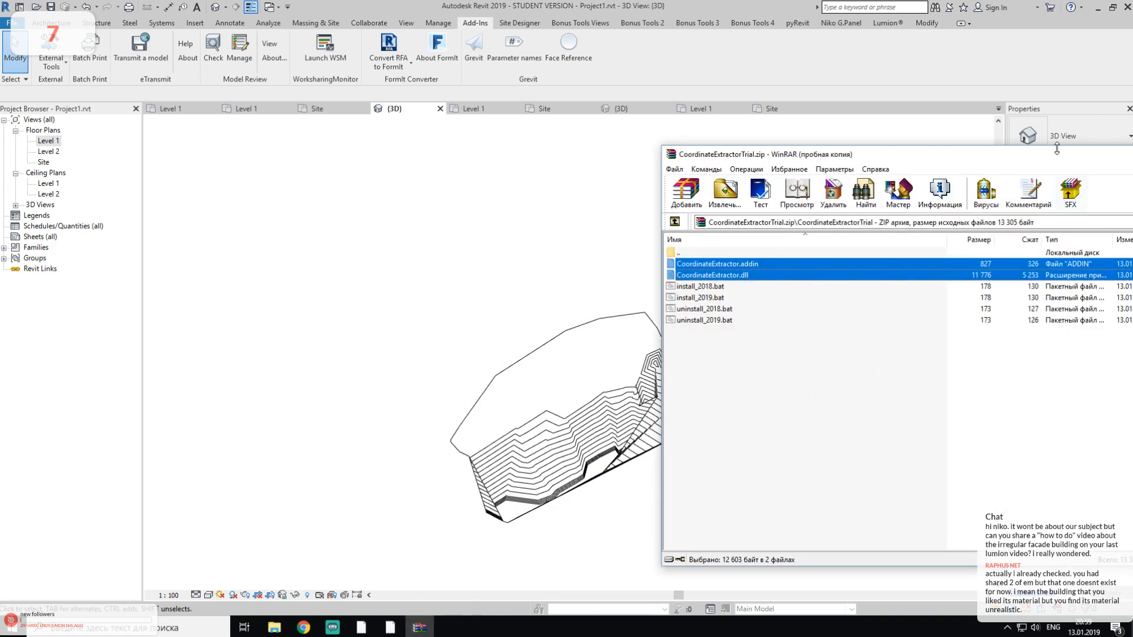
{"action": "left_click_drag", "start_coordinate": [1058, 150], "coordinate": [577, 167]}
{"action": "left_click", "coordinate": [965, 165]}
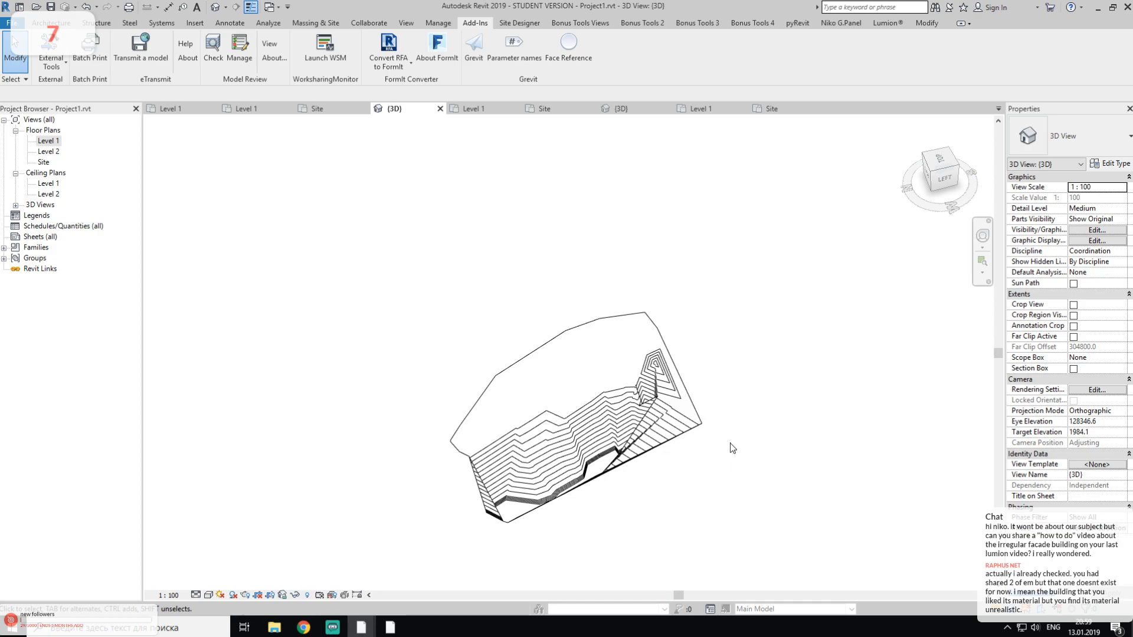
Step: Switch to the Level 1 floor plan and examine the elevation labels beside the imported survey points
{"action": "left_click", "coordinate": [175, 107]}
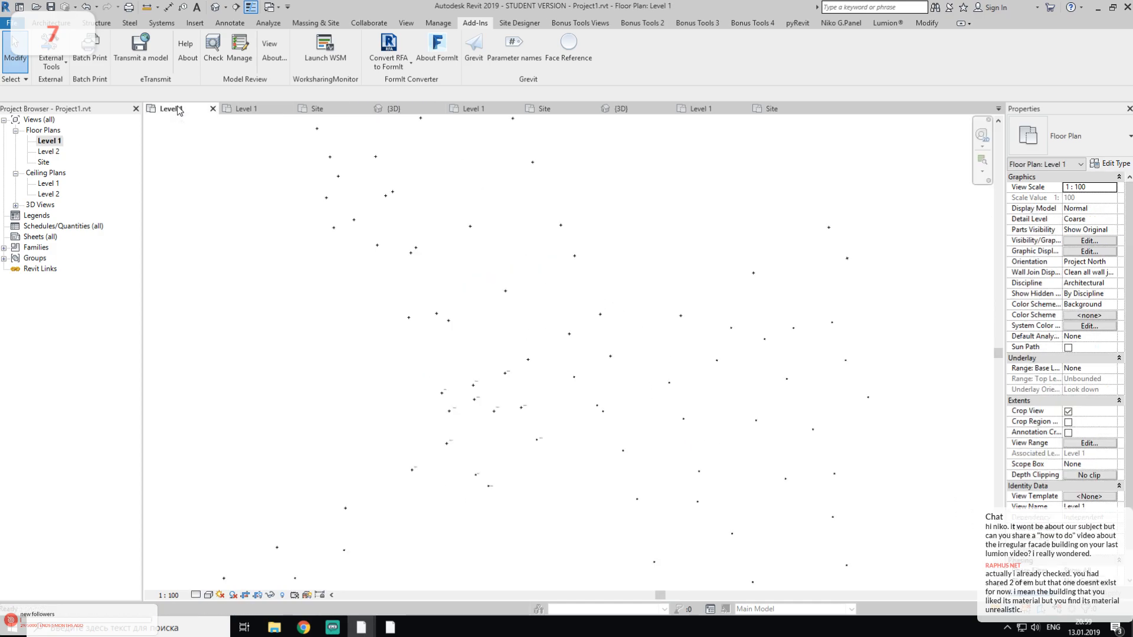
{"action": "scroll", "coordinate": [524, 451], "scroll_direction": "up", "scroll_amount": 2}
{"action": "scroll", "coordinate": [413, 403], "scroll_direction": "up", "scroll_amount": 2}
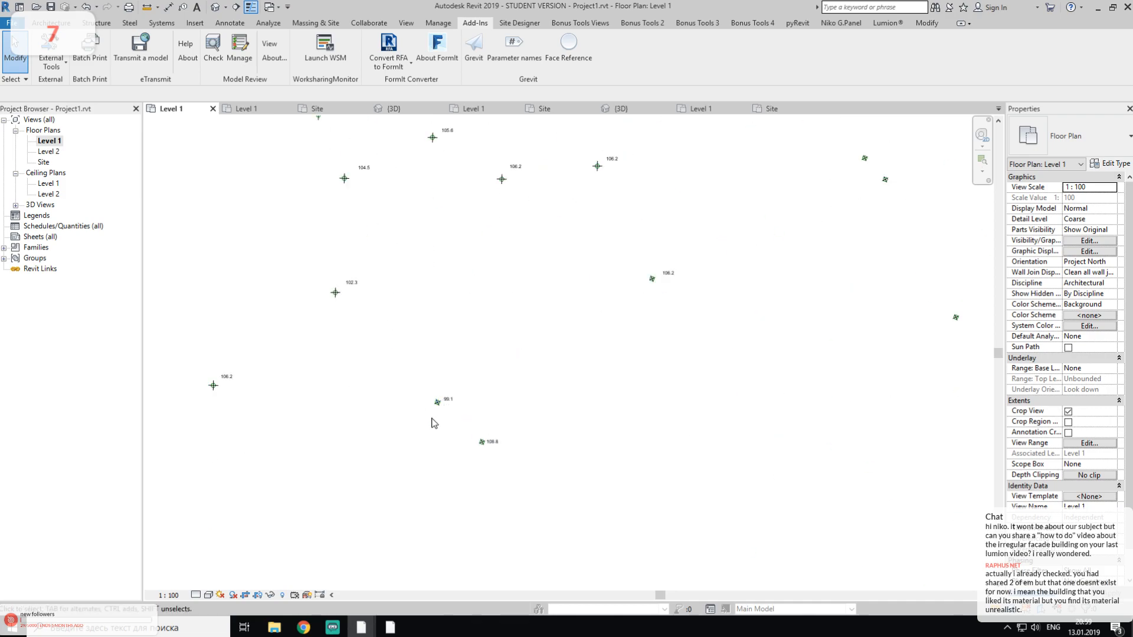
{"action": "scroll", "coordinate": [489, 402], "scroll_direction": "down", "scroll_amount": 3}
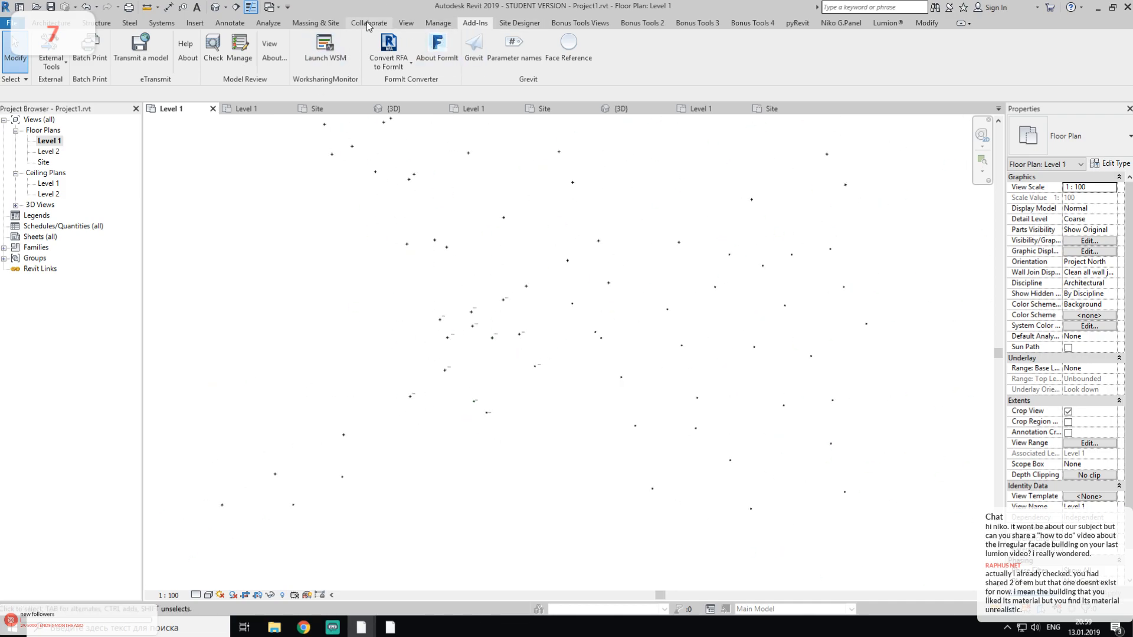
Step: Start a toposurface in the Level 1 plan, browse for a CSV points file to create it from, and cancel the file selection
{"action": "left_click", "coordinate": [316, 23]}
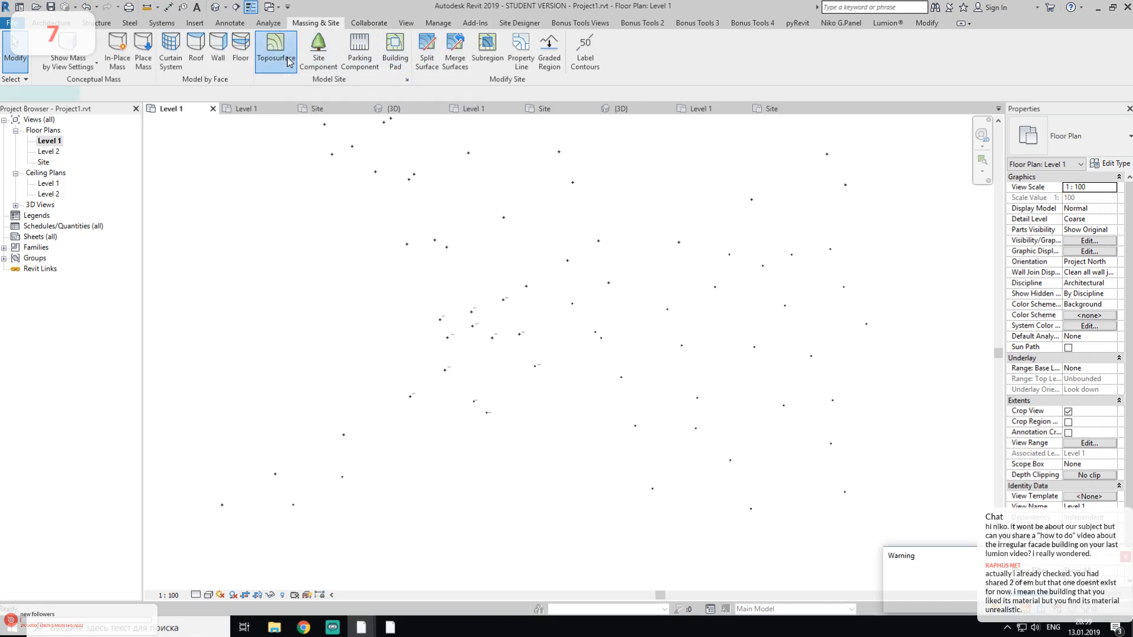
{"action": "left_click", "coordinate": [275, 46]}
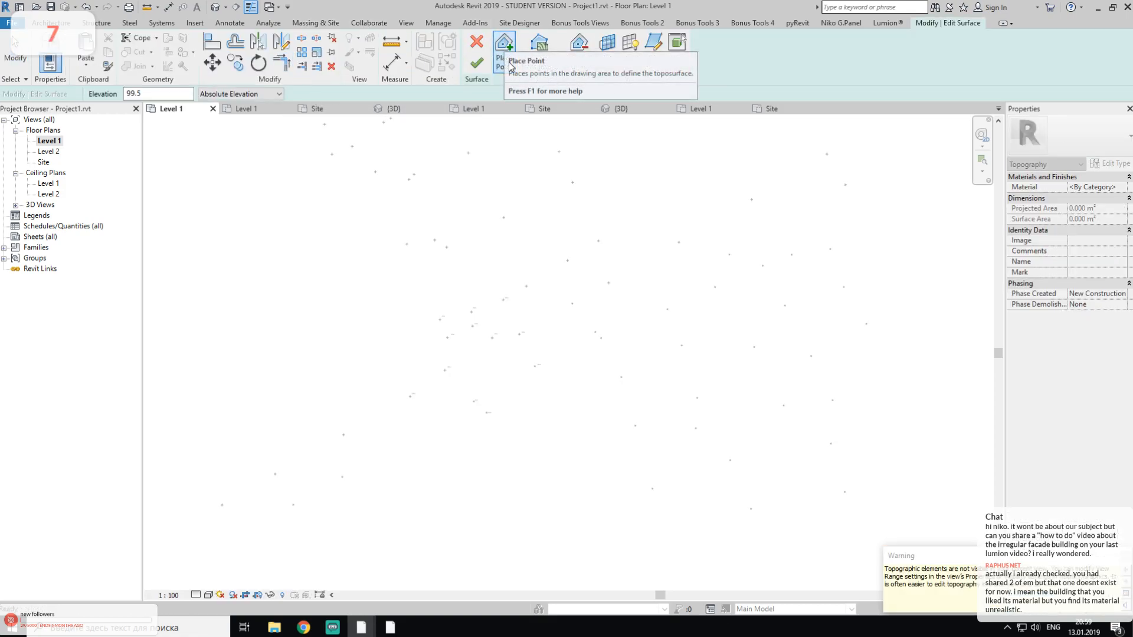
{"action": "left_click", "coordinate": [542, 61]}
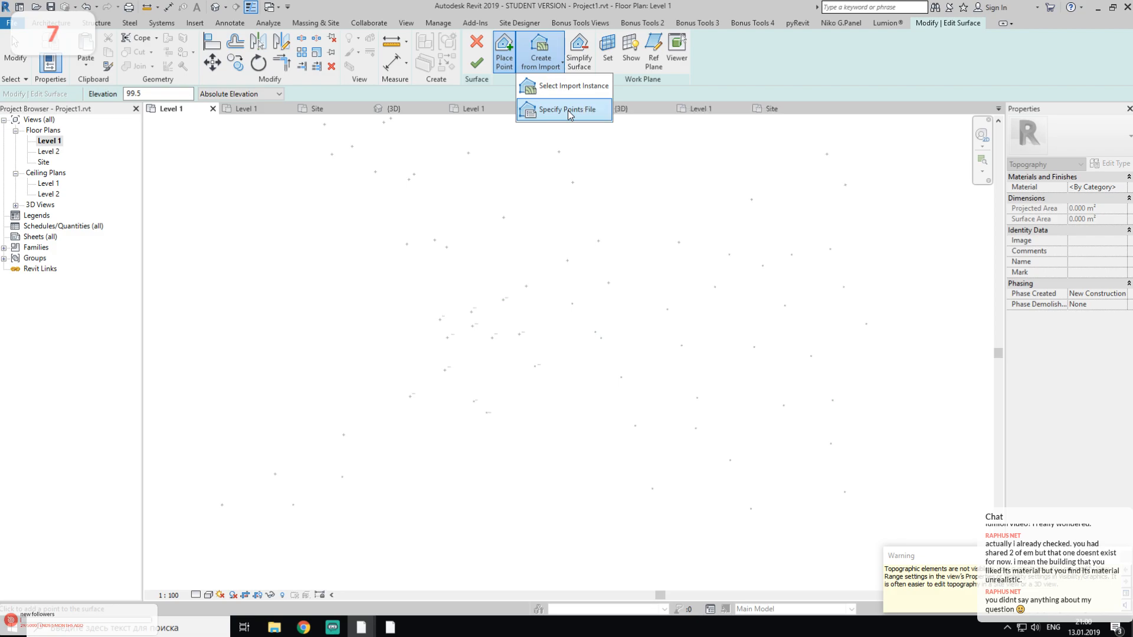
{"action": "left_click", "coordinate": [568, 111]}
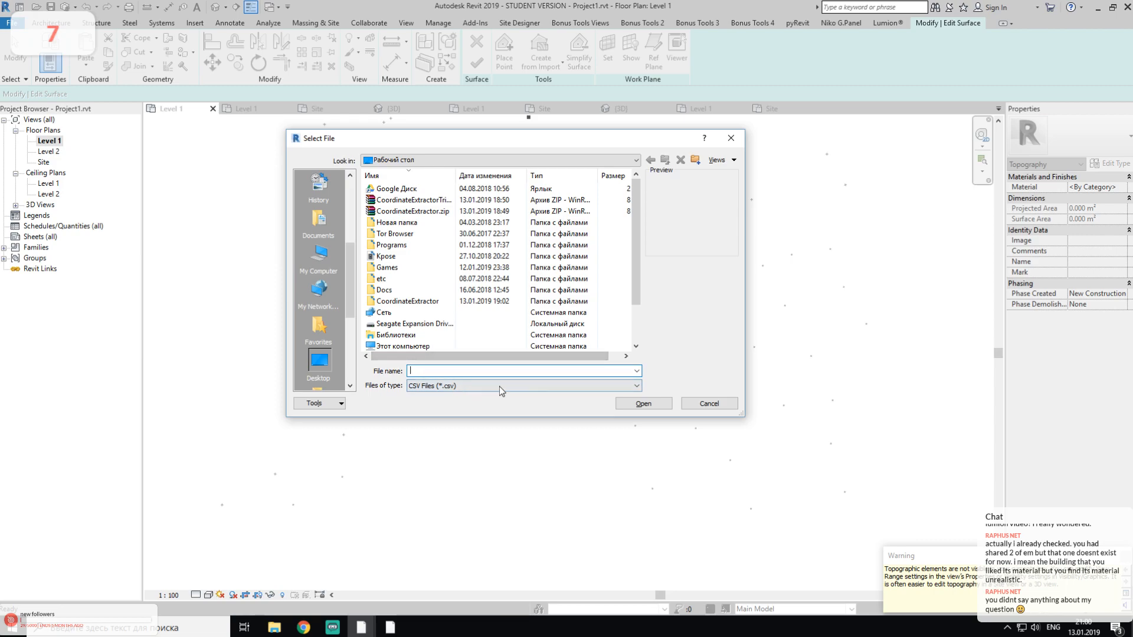
{"action": "left_click", "coordinate": [437, 335]}
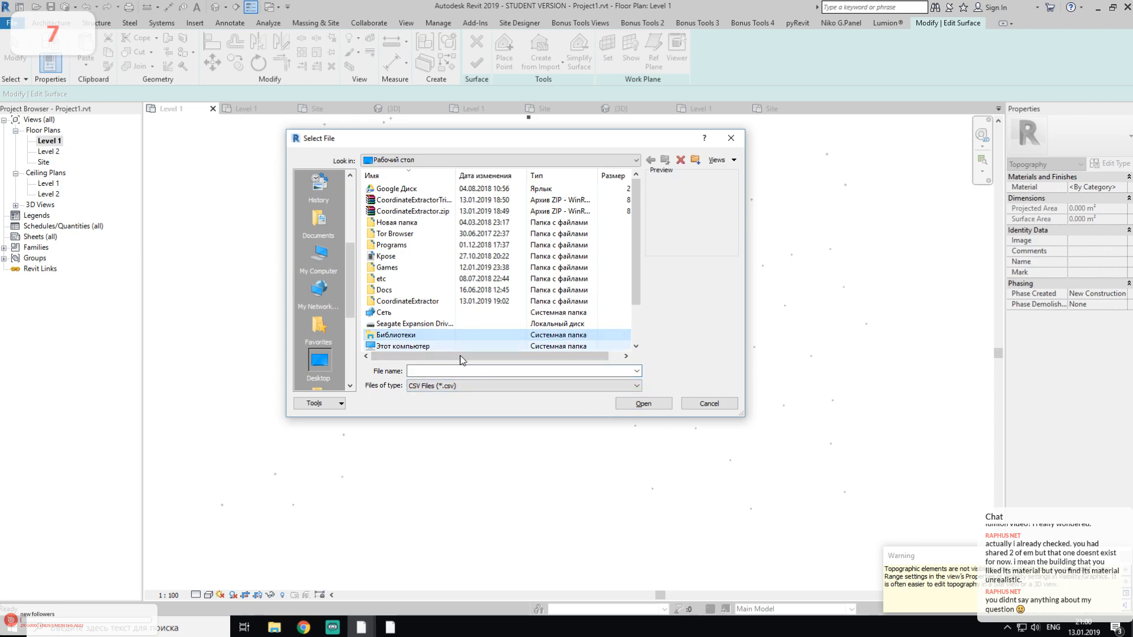
{"action": "left_click", "coordinate": [710, 405]}
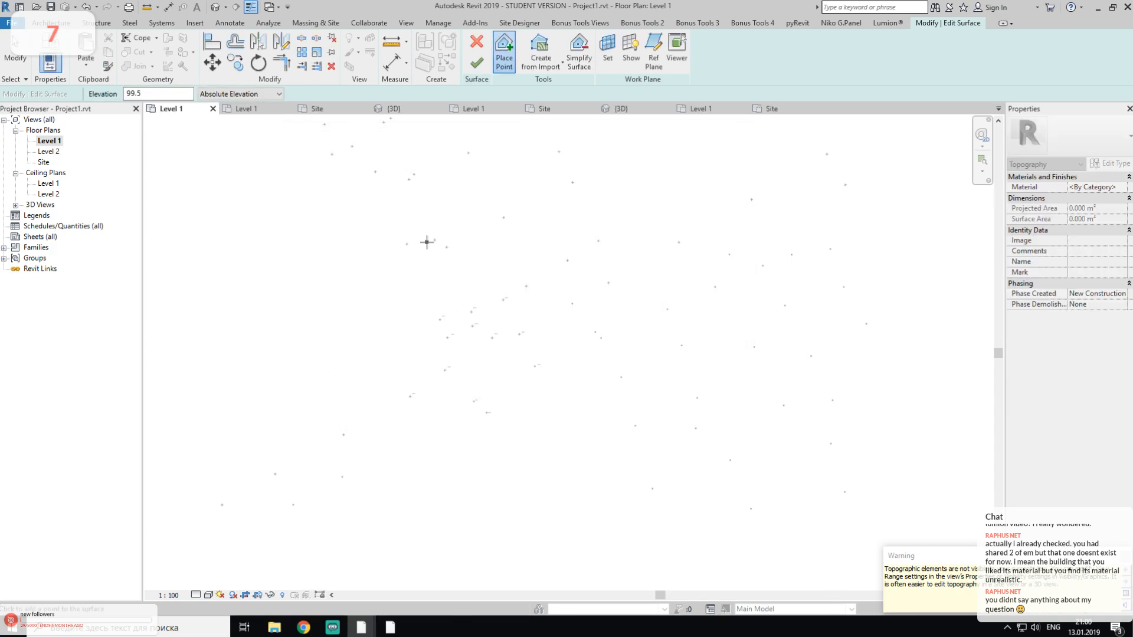
Step: Stop placing points, view the survey labels up close, and discard the unfinished toposurface
{"action": "key", "text": "Escape"}
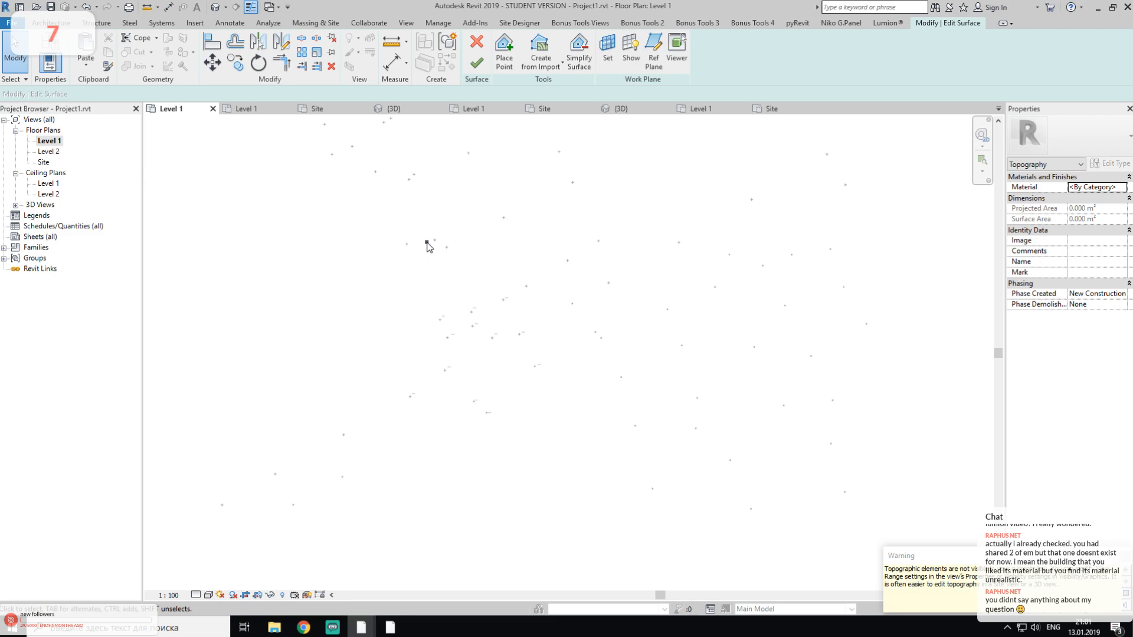
{"action": "scroll", "coordinate": [474, 372], "scroll_direction": "up", "scroll_amount": 3}
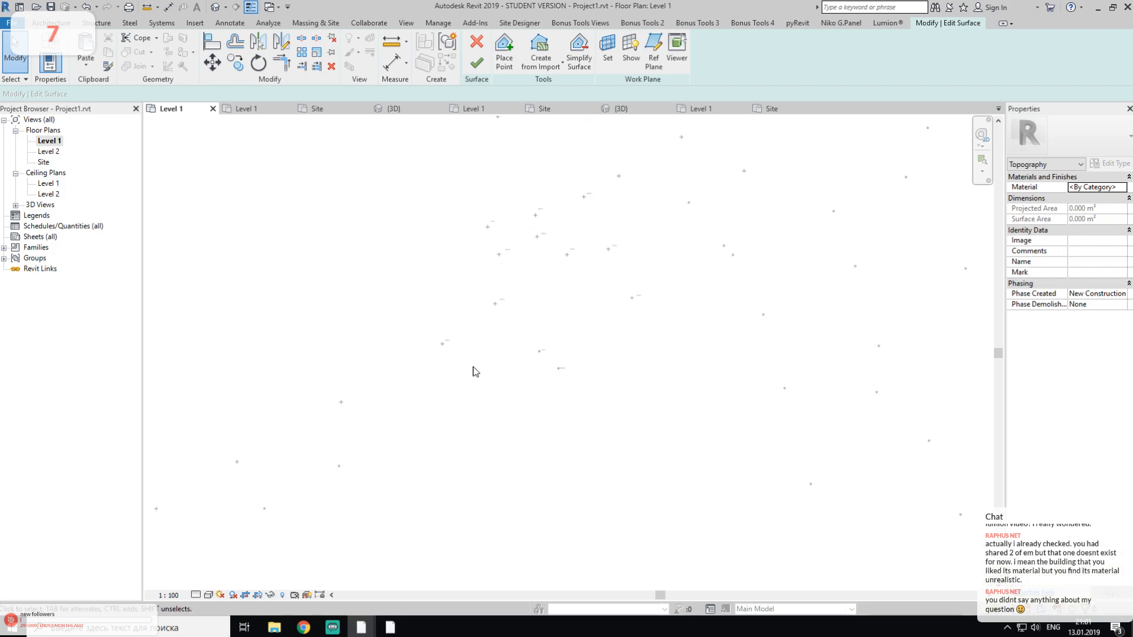
{"action": "scroll", "coordinate": [476, 371], "scroll_direction": "up", "scroll_amount": 2}
{"action": "middle_click_drag", "start_coordinate": [511, 372], "coordinate": [518, 418]}
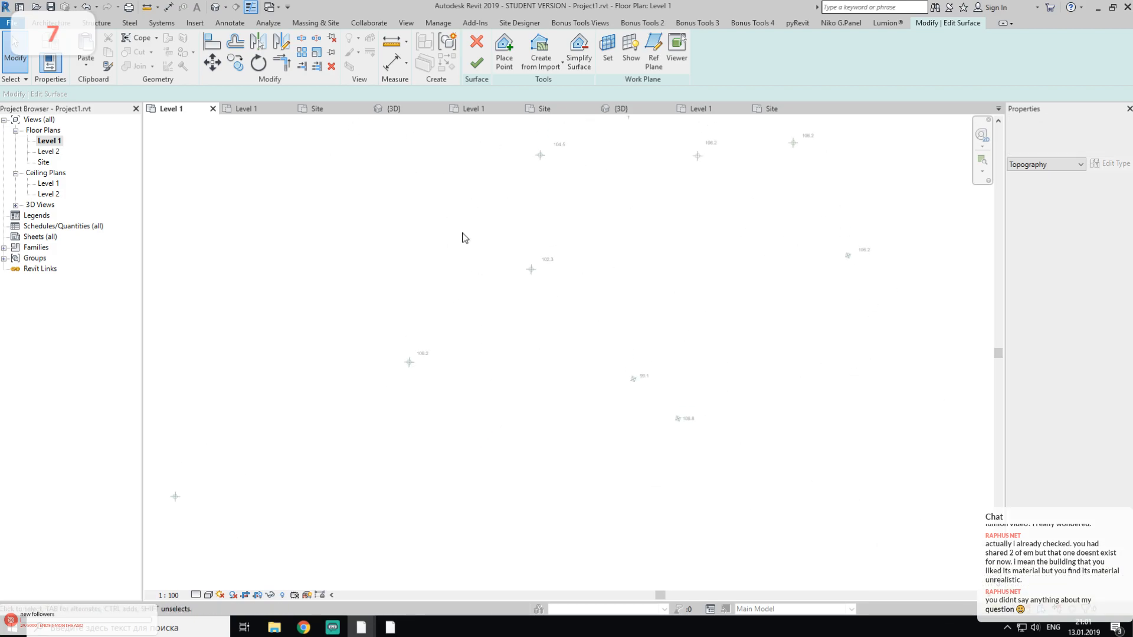
{"action": "left_click", "coordinate": [478, 43]}
Step: Show CoordinateExtractor among the external tools, then display the custom panel holding the API Button
{"action": "left_click", "coordinate": [475, 23]}
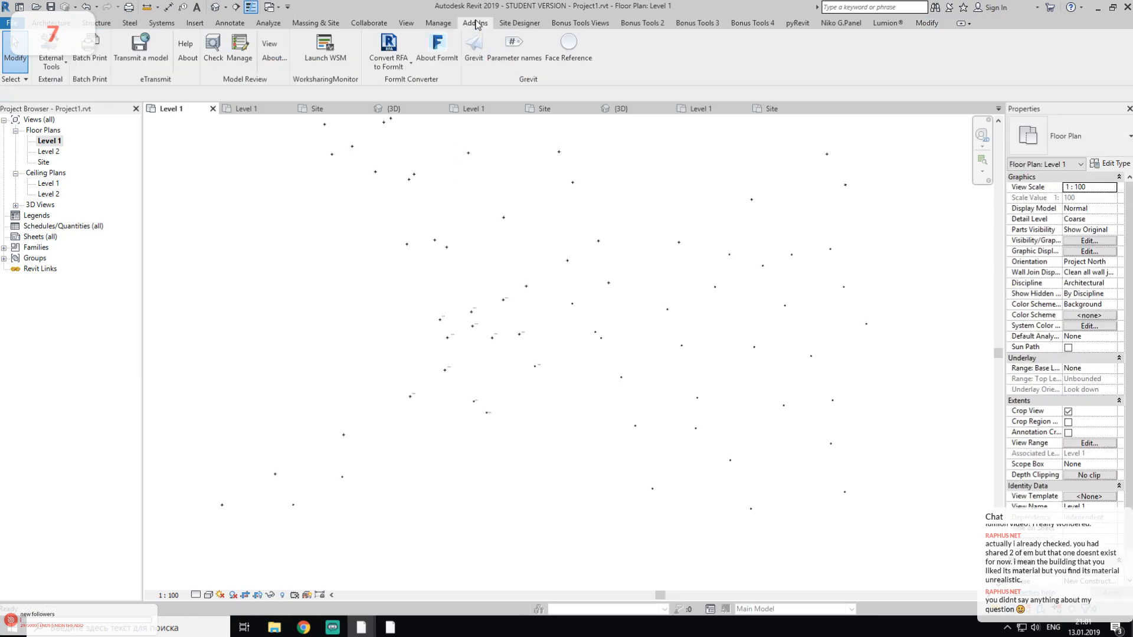
{"action": "left_click", "coordinate": [53, 66]}
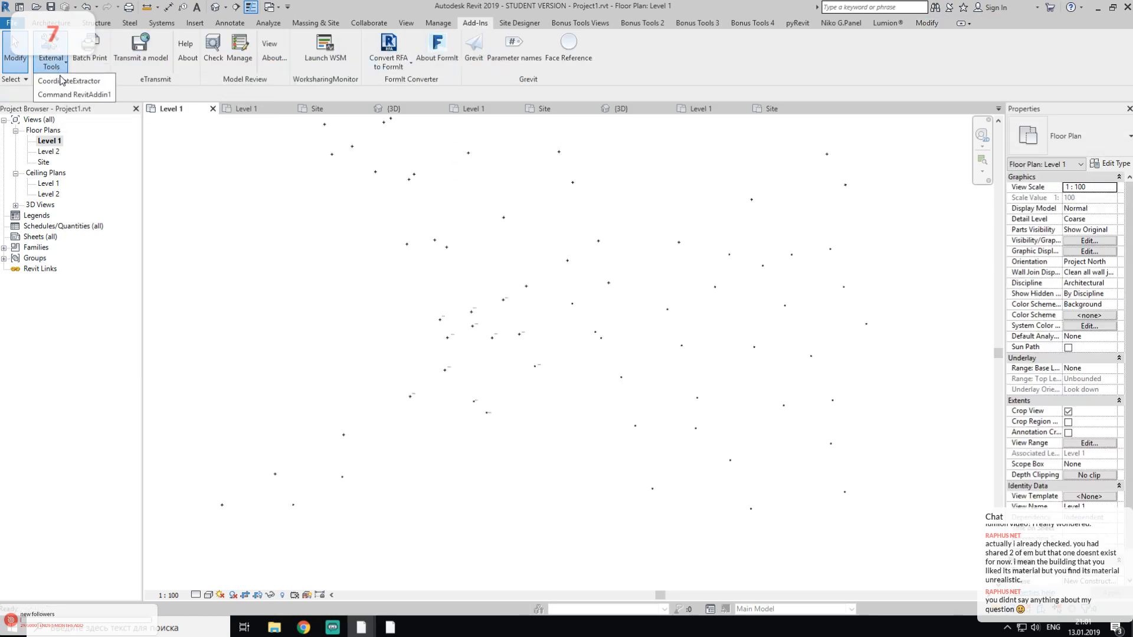
{"action": "left_click", "coordinate": [307, 218]}
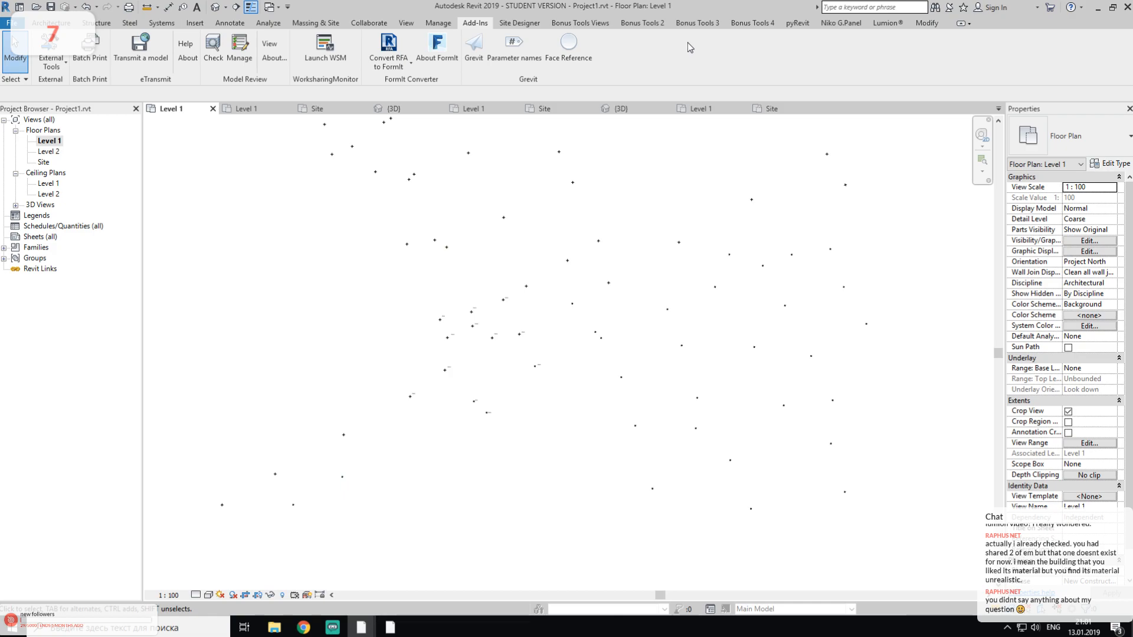
{"action": "left_click", "coordinate": [841, 26]}
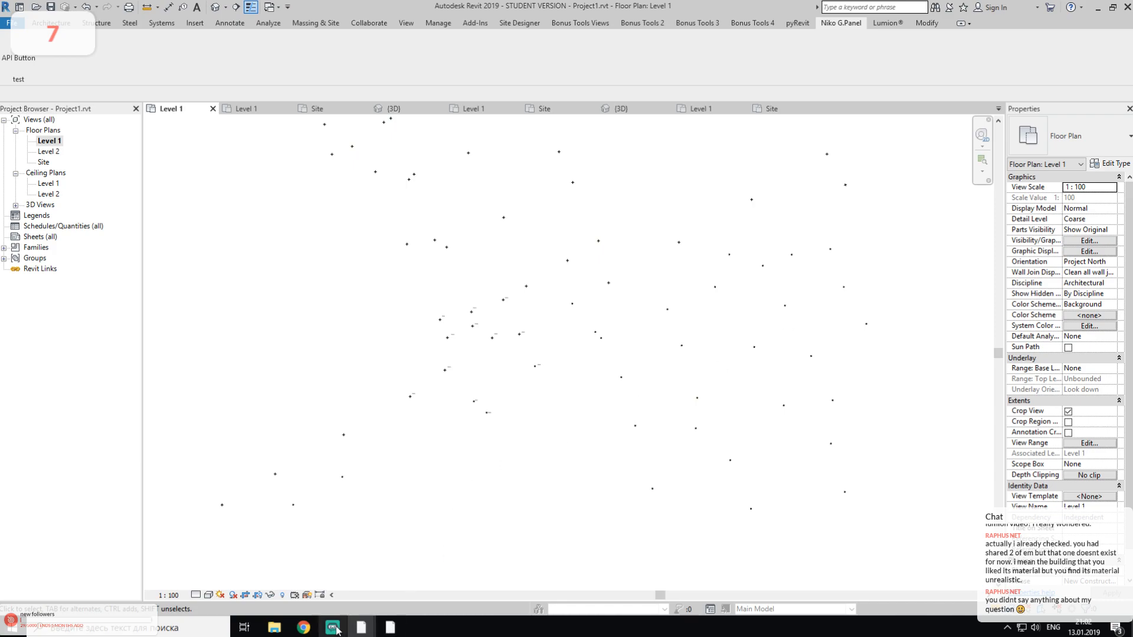
Step: Switch to Chrome, search Google Images for "sim4 4 architecture", and open the image Three Styles of Historical Architecture in The Sims 4
{"action": "left_click", "coordinate": [302, 626]}
{"action": "left_click", "coordinate": [298, 10]}
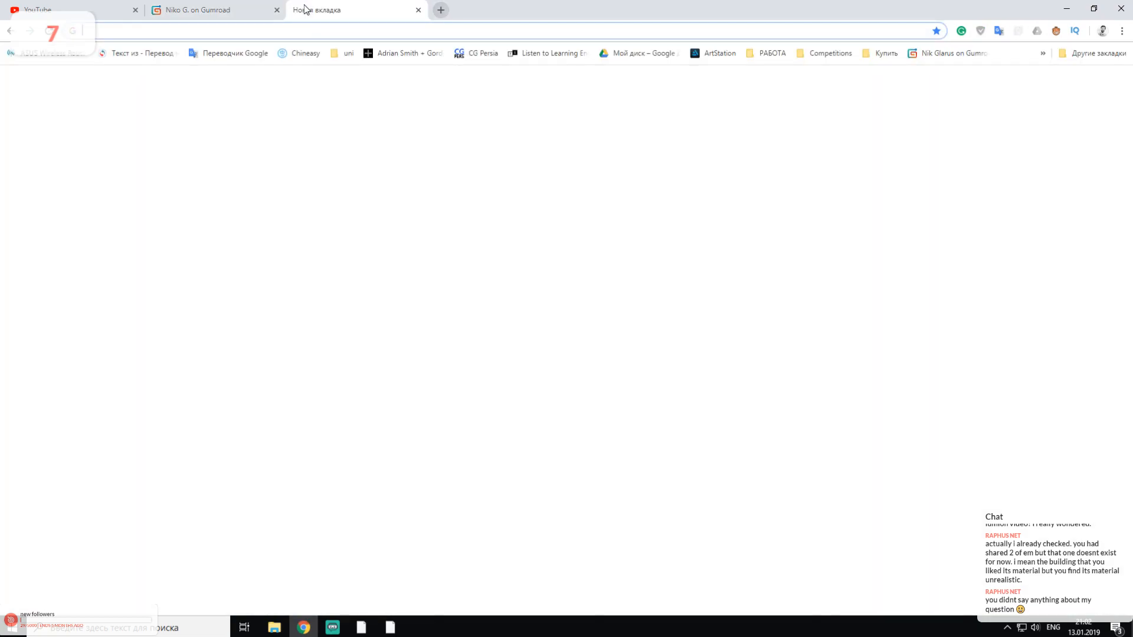
{"action": "type", "text": "sim4 4"}
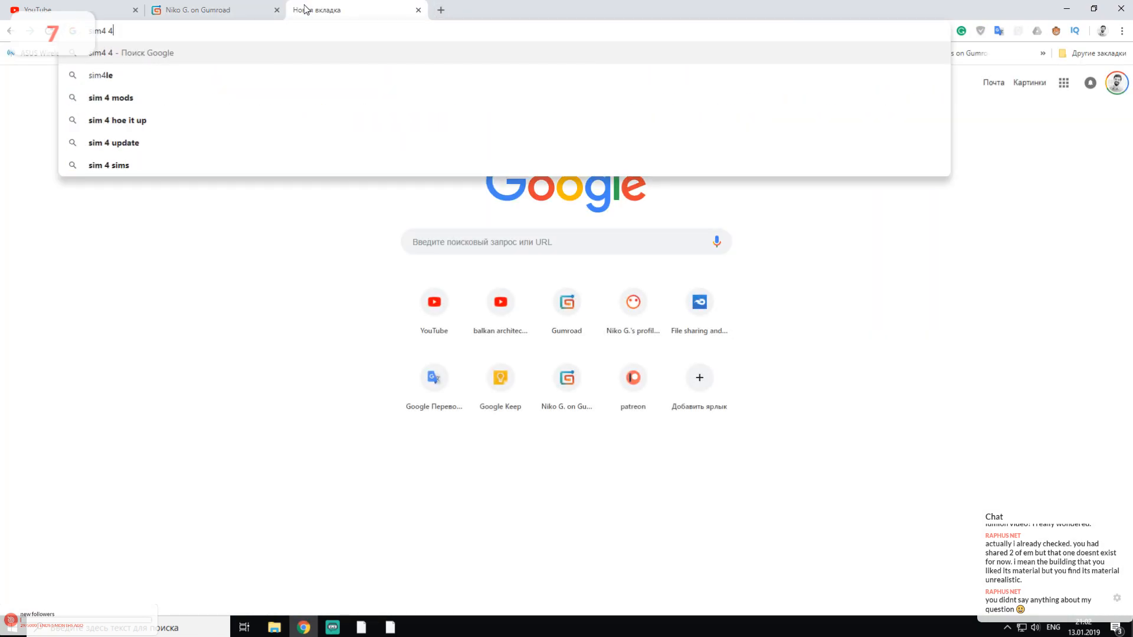
{"action": "type", "text": " arch"}
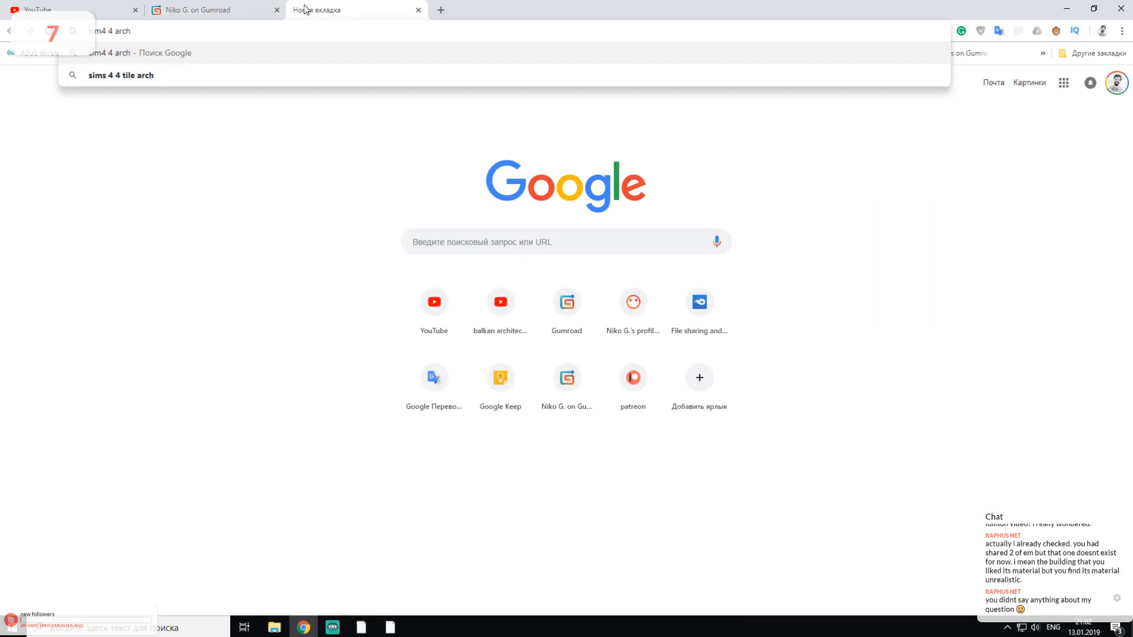
{"action": "type", "text": "itecture"}
{"action": "key", "text": "Return"}
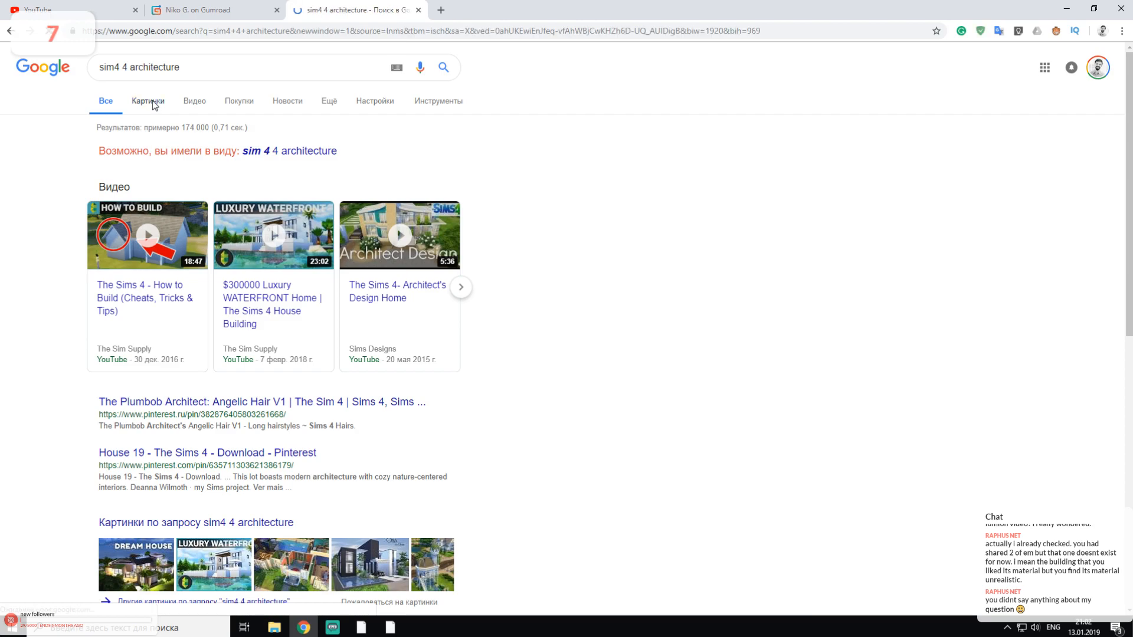
{"action": "left_click", "coordinate": [153, 105]}
{"action": "left_click", "coordinate": [506, 233]}
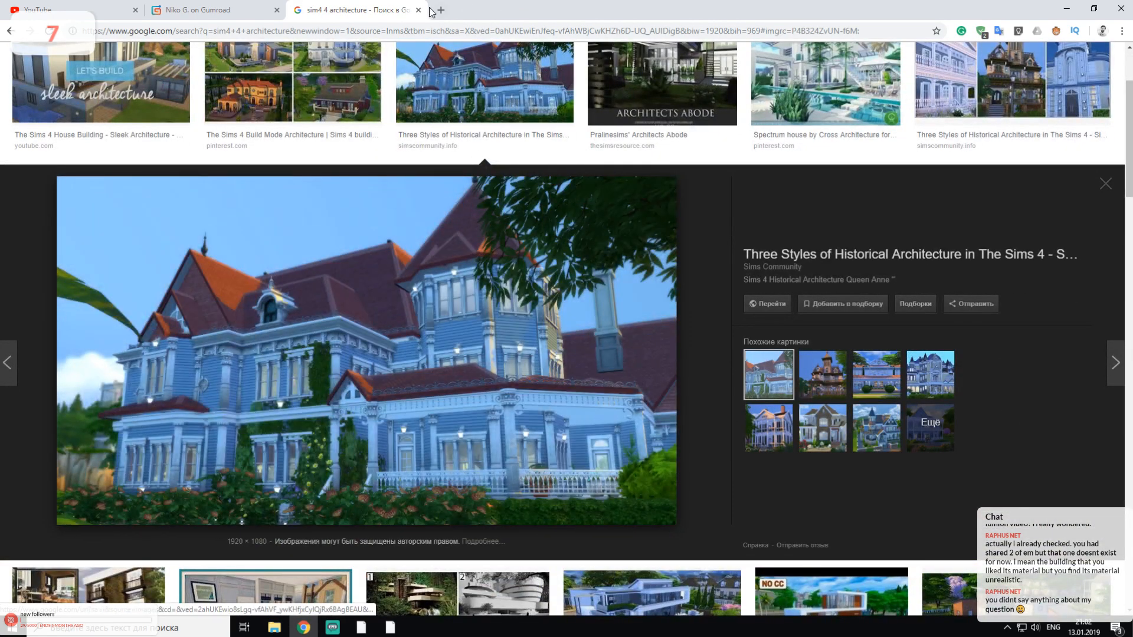
Step: Search Google Images for "lumion architecture" in a new tab and preview the ArchDaily house render and the RSP Architects tower render
{"action": "left_click", "coordinate": [441, 10]}
{"action": "type", "text": "lu"}
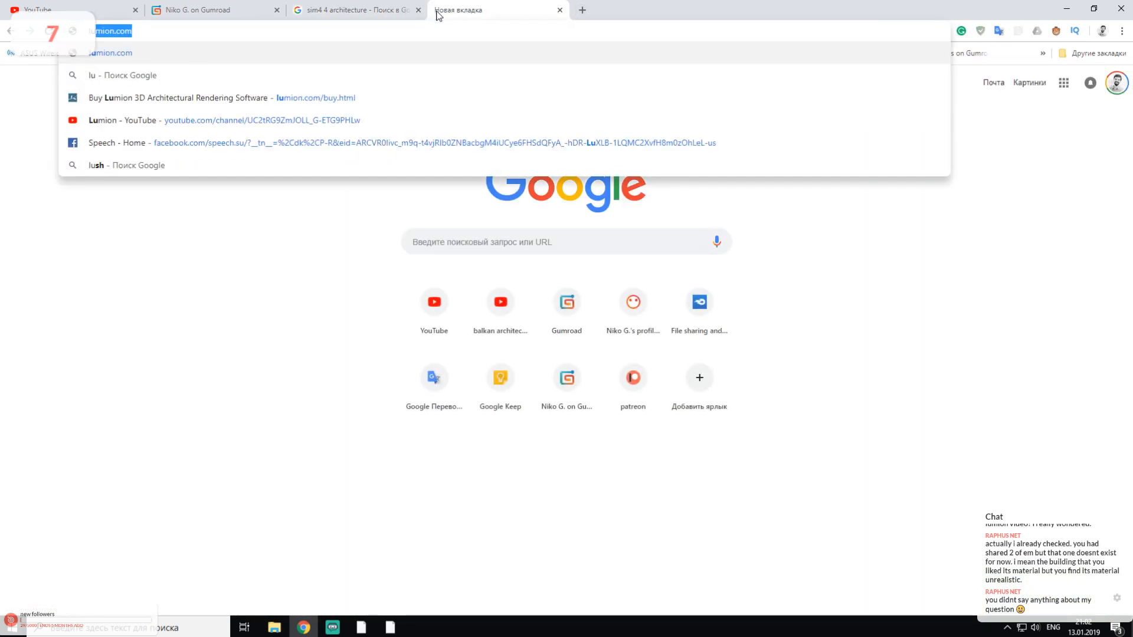
{"action": "type", "text": "mion archi"}
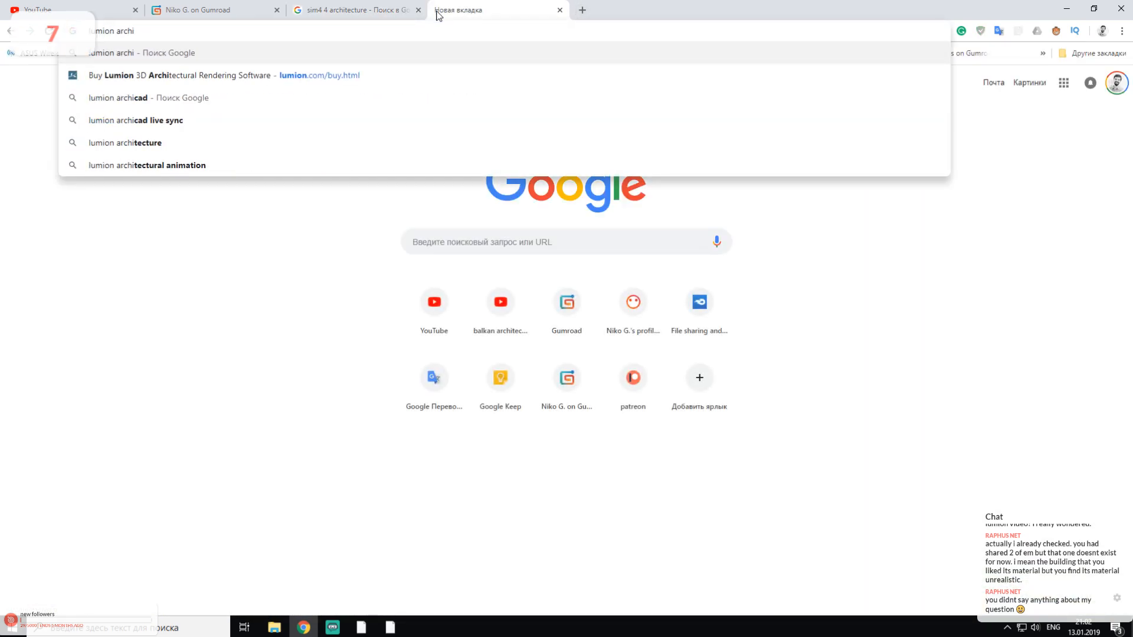
{"action": "key", "text": "Down"}
{"action": "key", "text": "Down"}
{"action": "key", "text": "Down"}
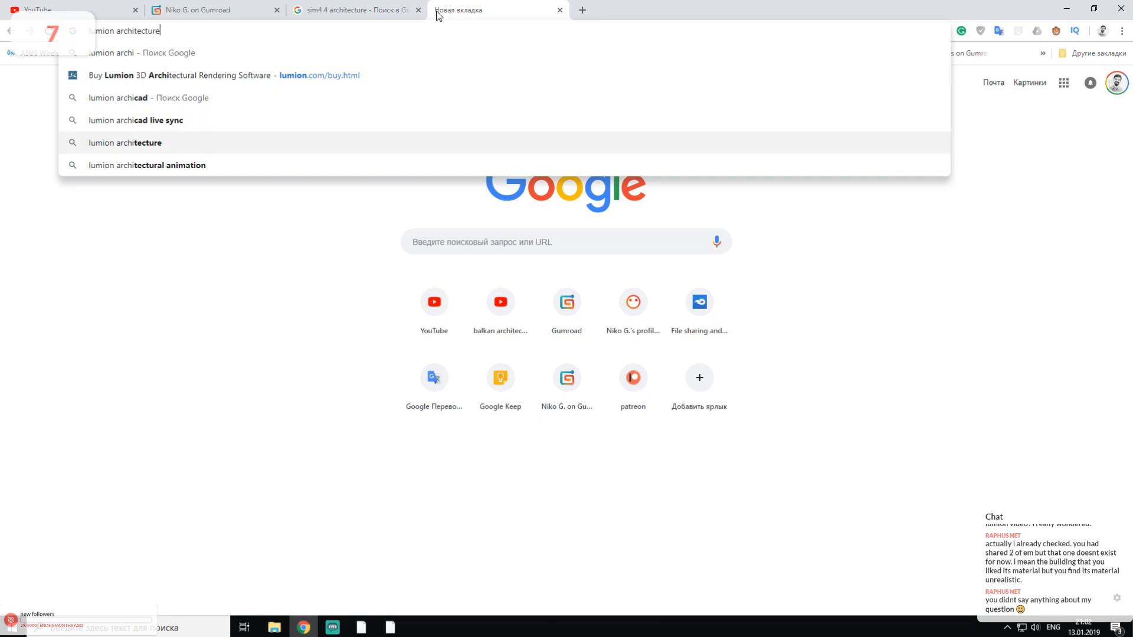
{"action": "key", "text": "Return"}
{"action": "left_click", "coordinate": [165, 107]}
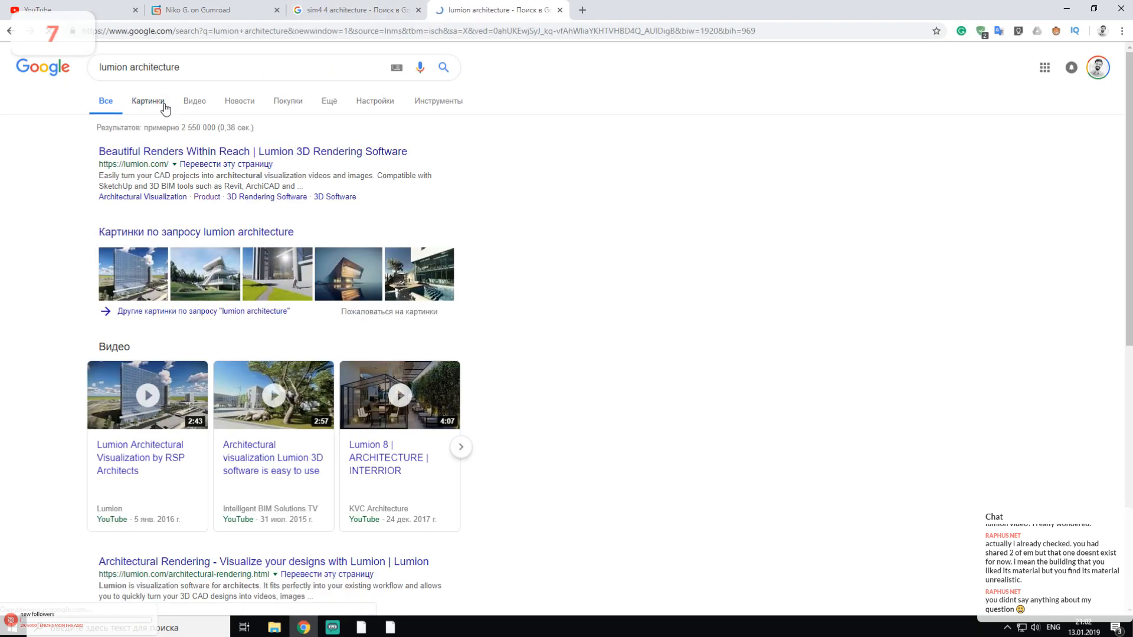
{"action": "left_click", "coordinate": [265, 226]}
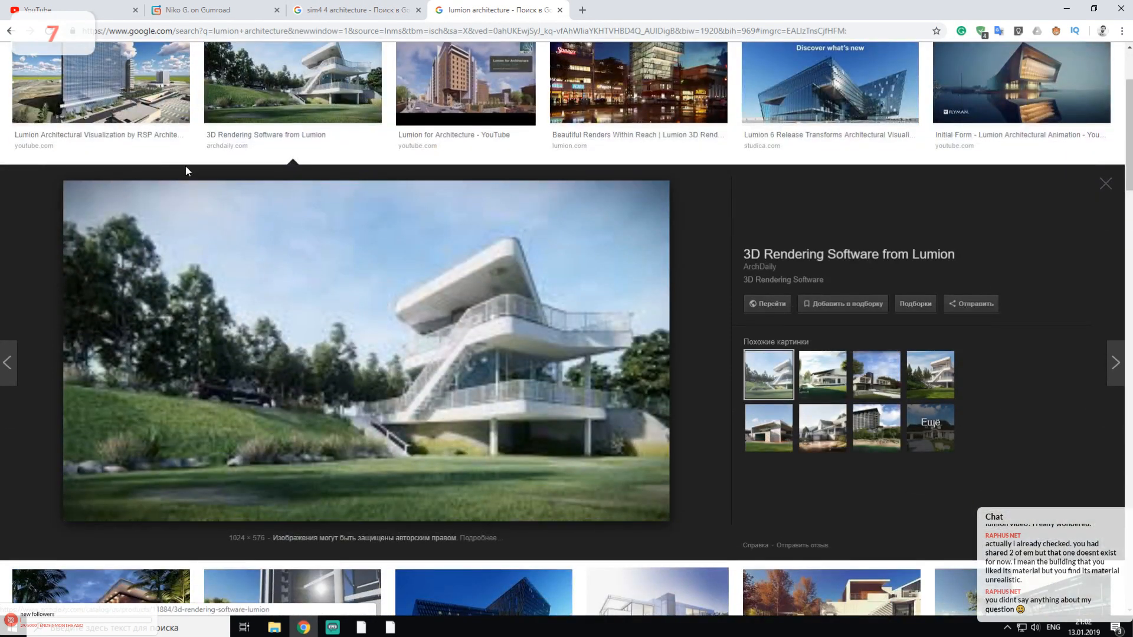
{"action": "left_click", "coordinate": [139, 81]}
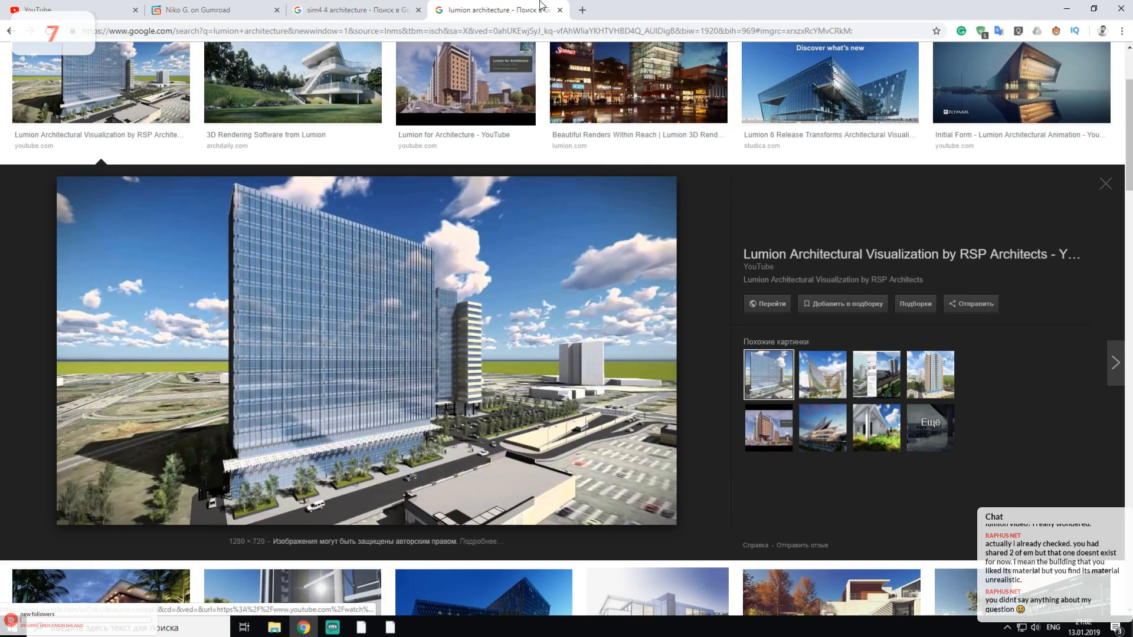
Step: Compare the Lumion render with the Sims 4 results and open the image The Sims 4 Build Mode Architecture
{"action": "left_click", "coordinate": [391, 6]}
{"action": "left_click", "coordinate": [452, 6]}
{"action": "left_click", "coordinate": [363, 5]}
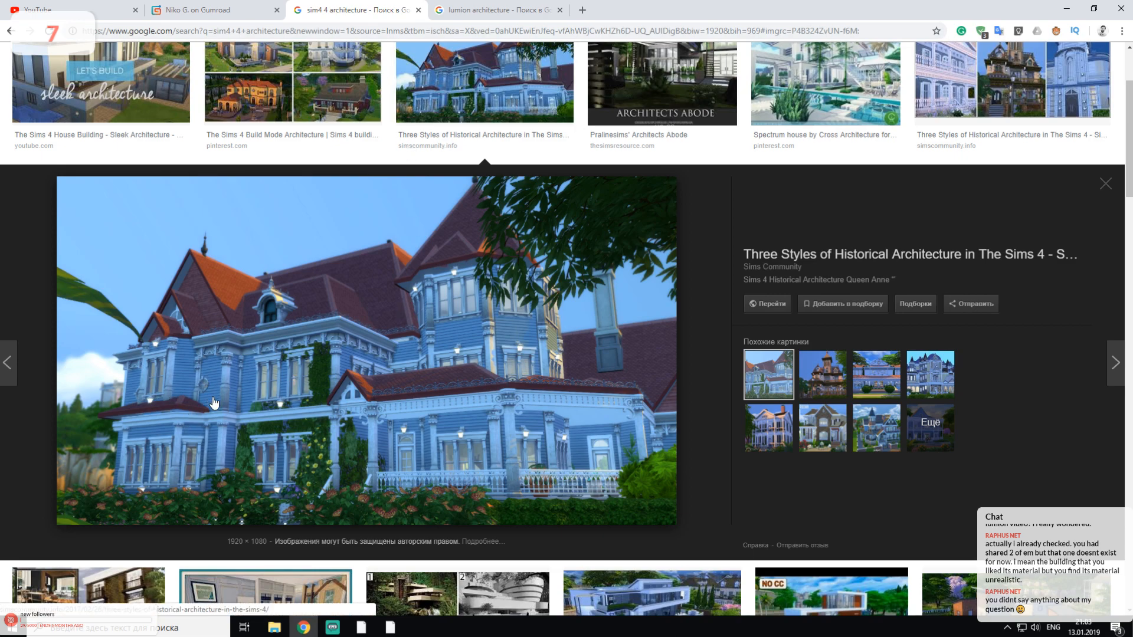
{"action": "scroll", "coordinate": [264, 410], "scroll_direction": "up", "scroll_amount": 2}
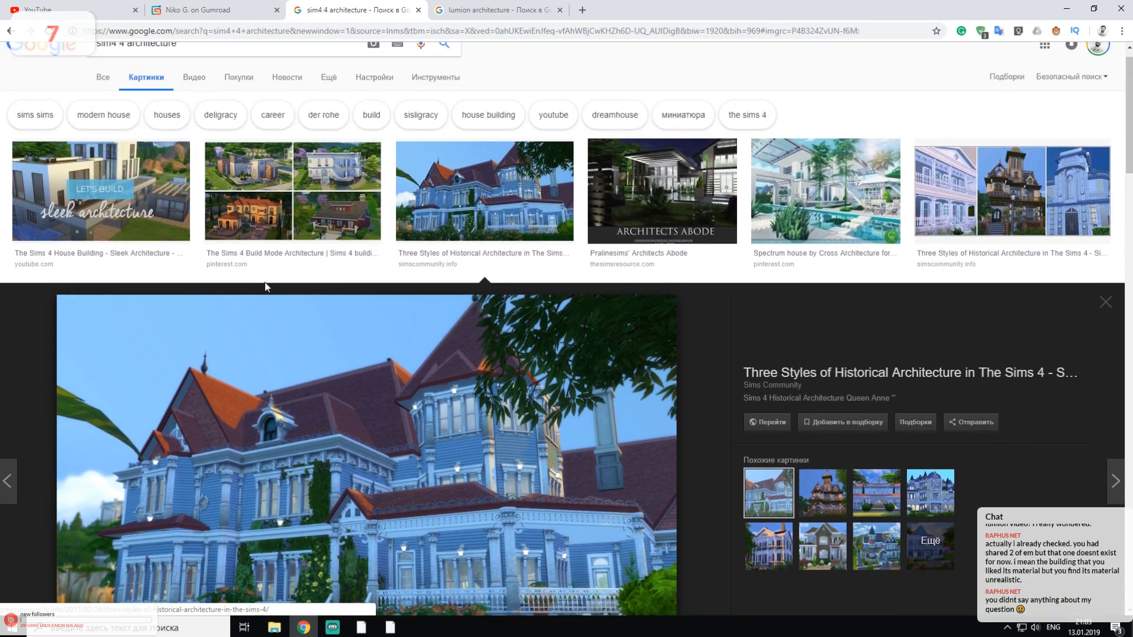
{"action": "left_click", "coordinate": [280, 213]}
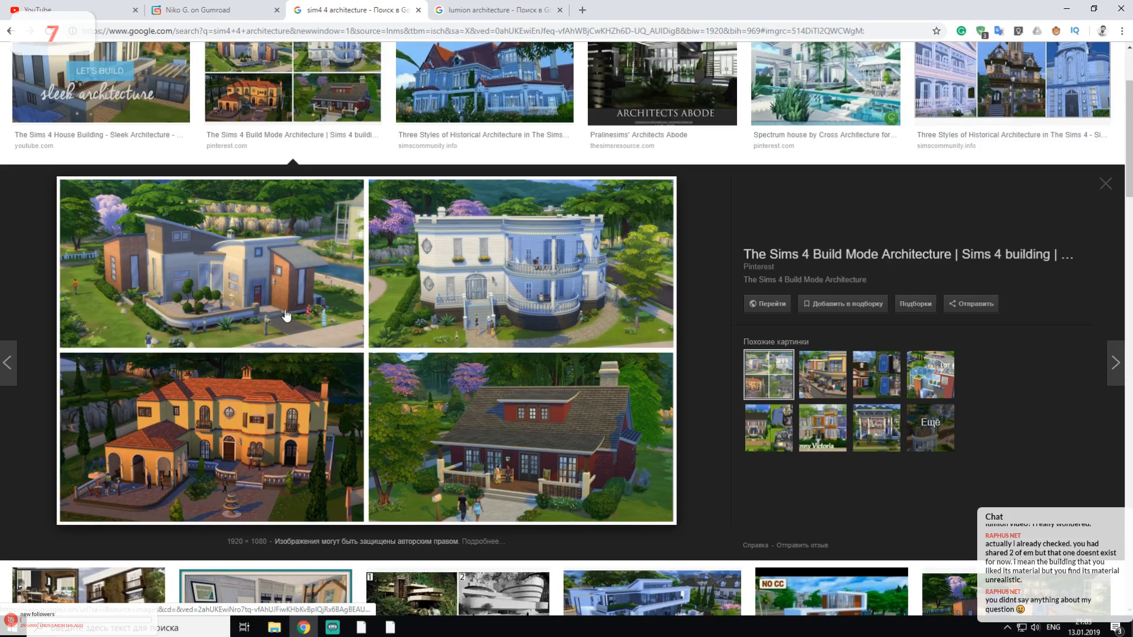
Step: Return to the Lumion results, preview the related Vertigo bamboo skyscraper image, and switch back to Revit
{"action": "left_click", "coordinate": [472, 7]}
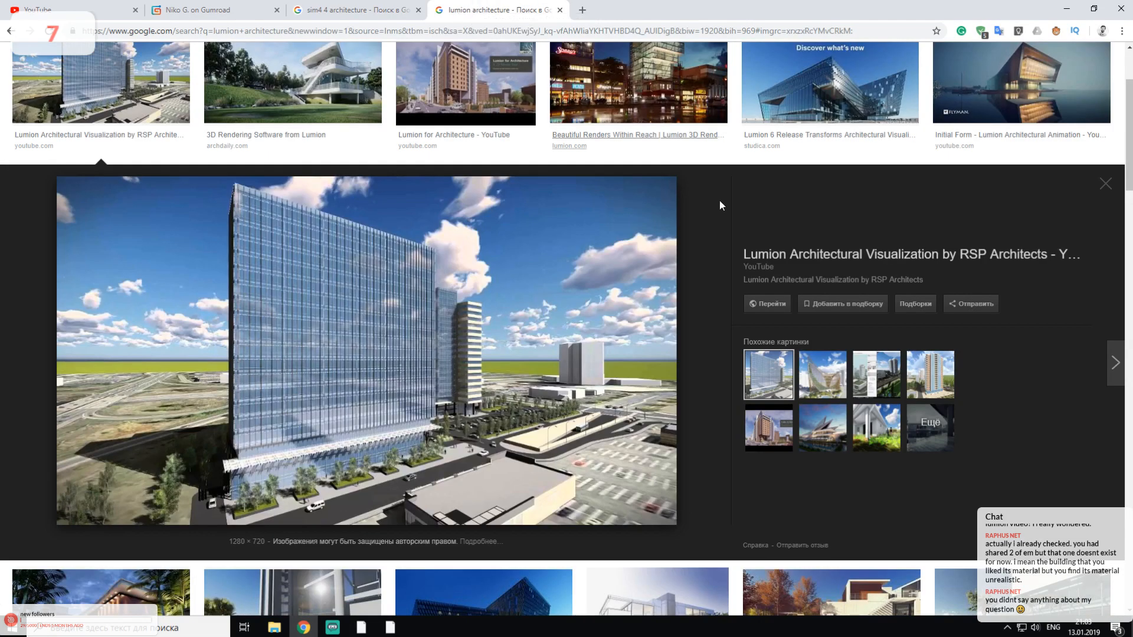
{"action": "left_click", "coordinate": [831, 370]}
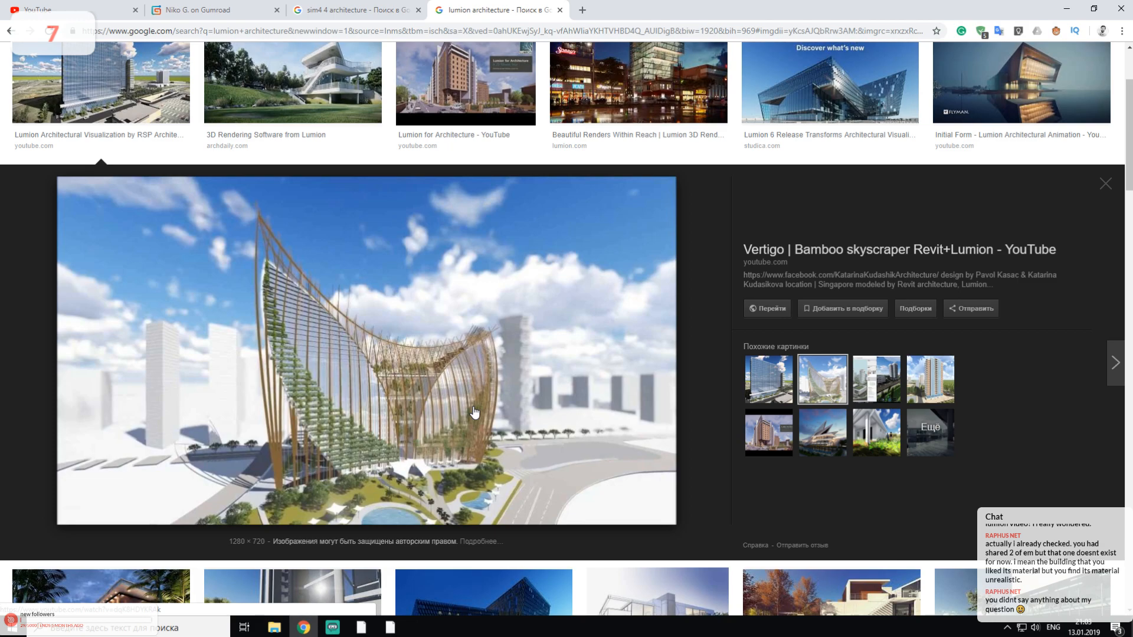
{"action": "left_click", "coordinate": [460, 91]}
{"action": "left_click", "coordinate": [1067, 9]}
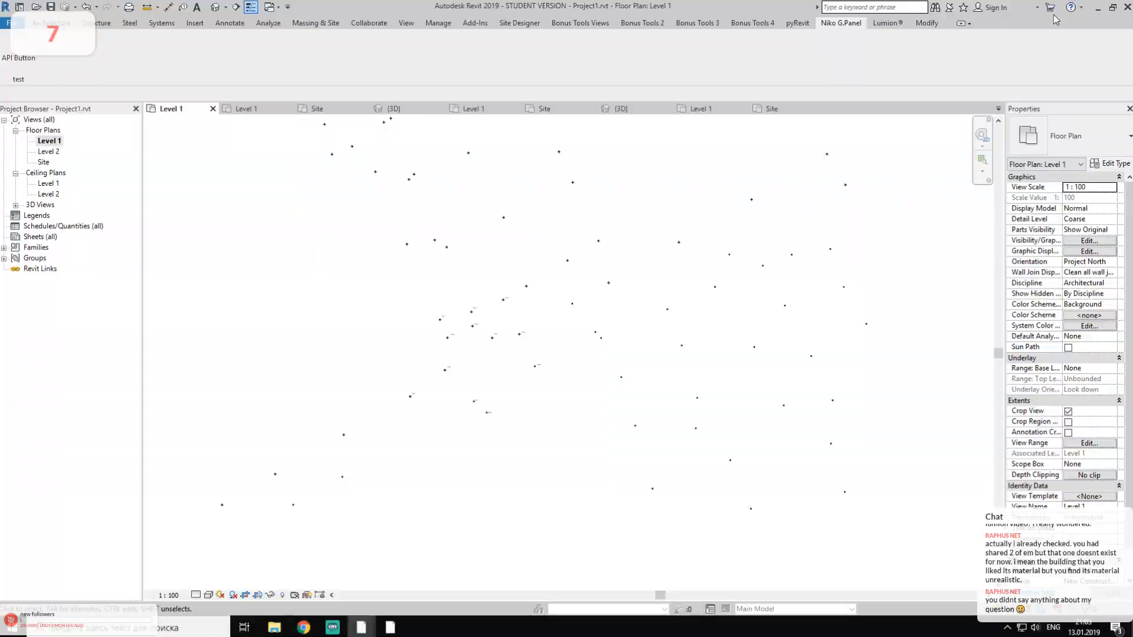